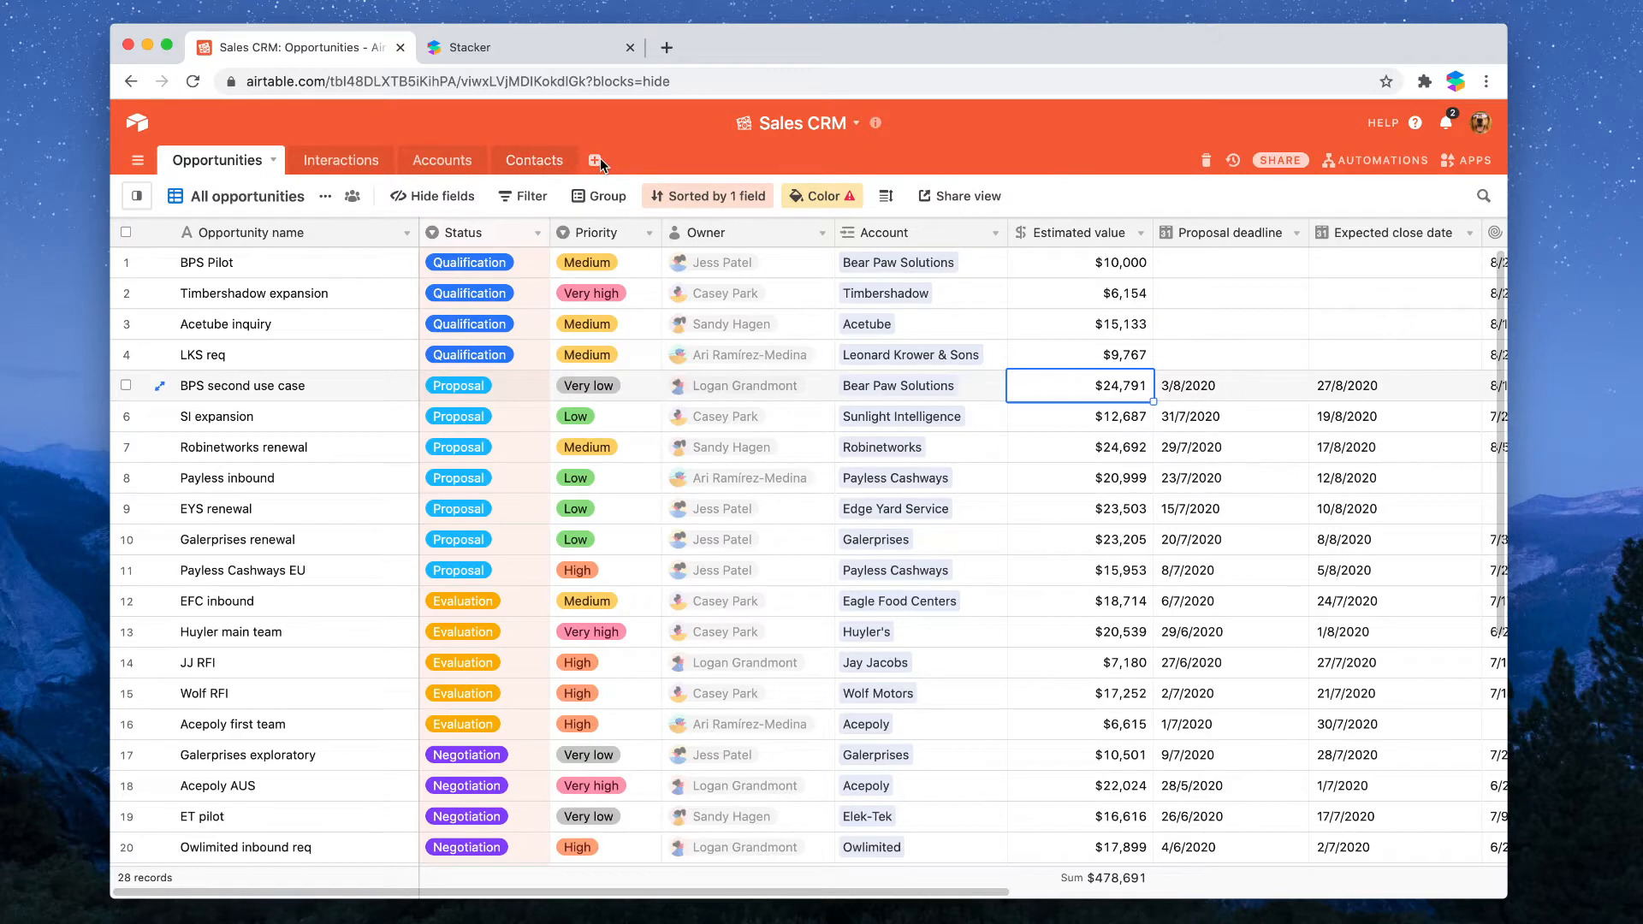
- Add a new empty table to the Sales CRM base and name it Staff
{"action": "left_click", "coordinate": [596, 159]}
{"action": "left_click", "coordinate": [620, 186]}
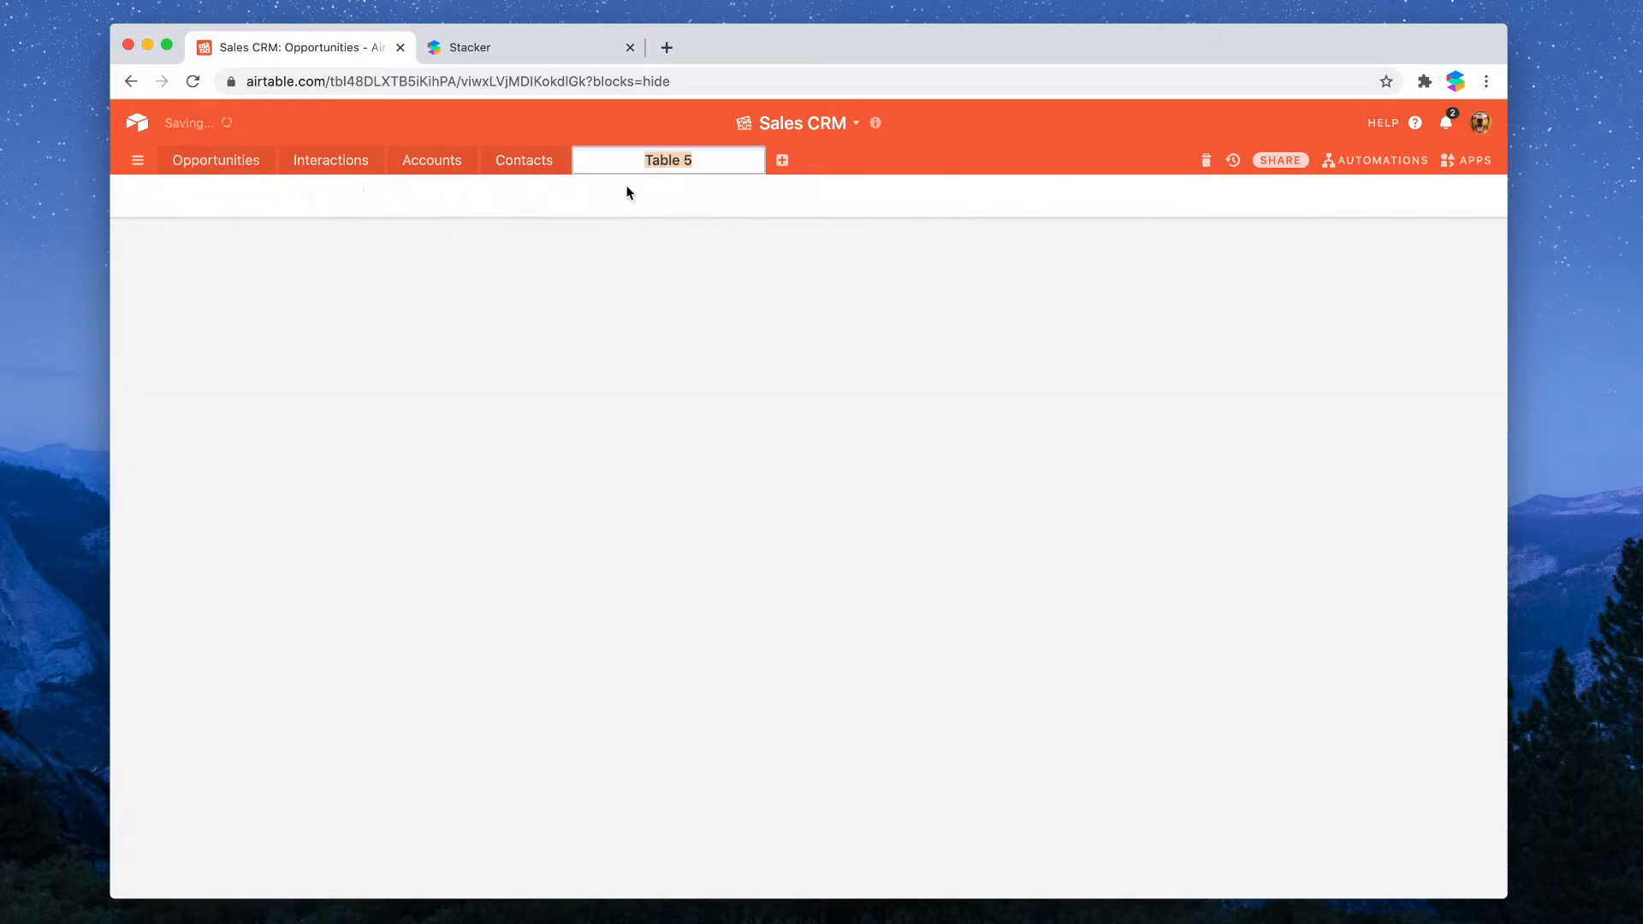
{"action": "type", "text": "Staff"}
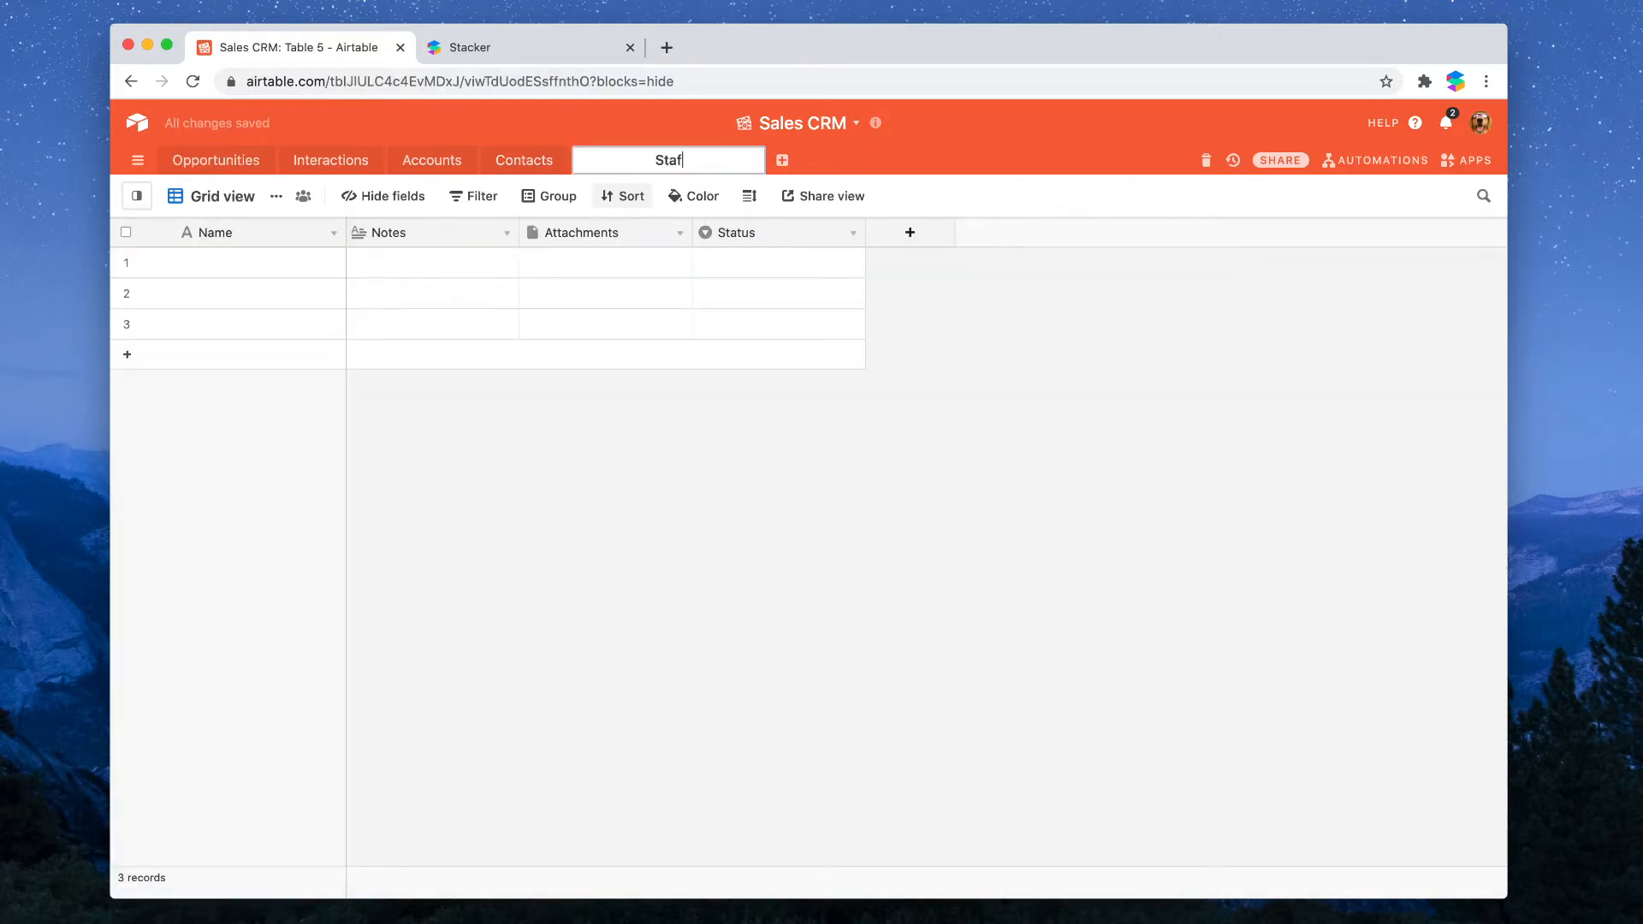
{"action": "key", "text": "Return"}
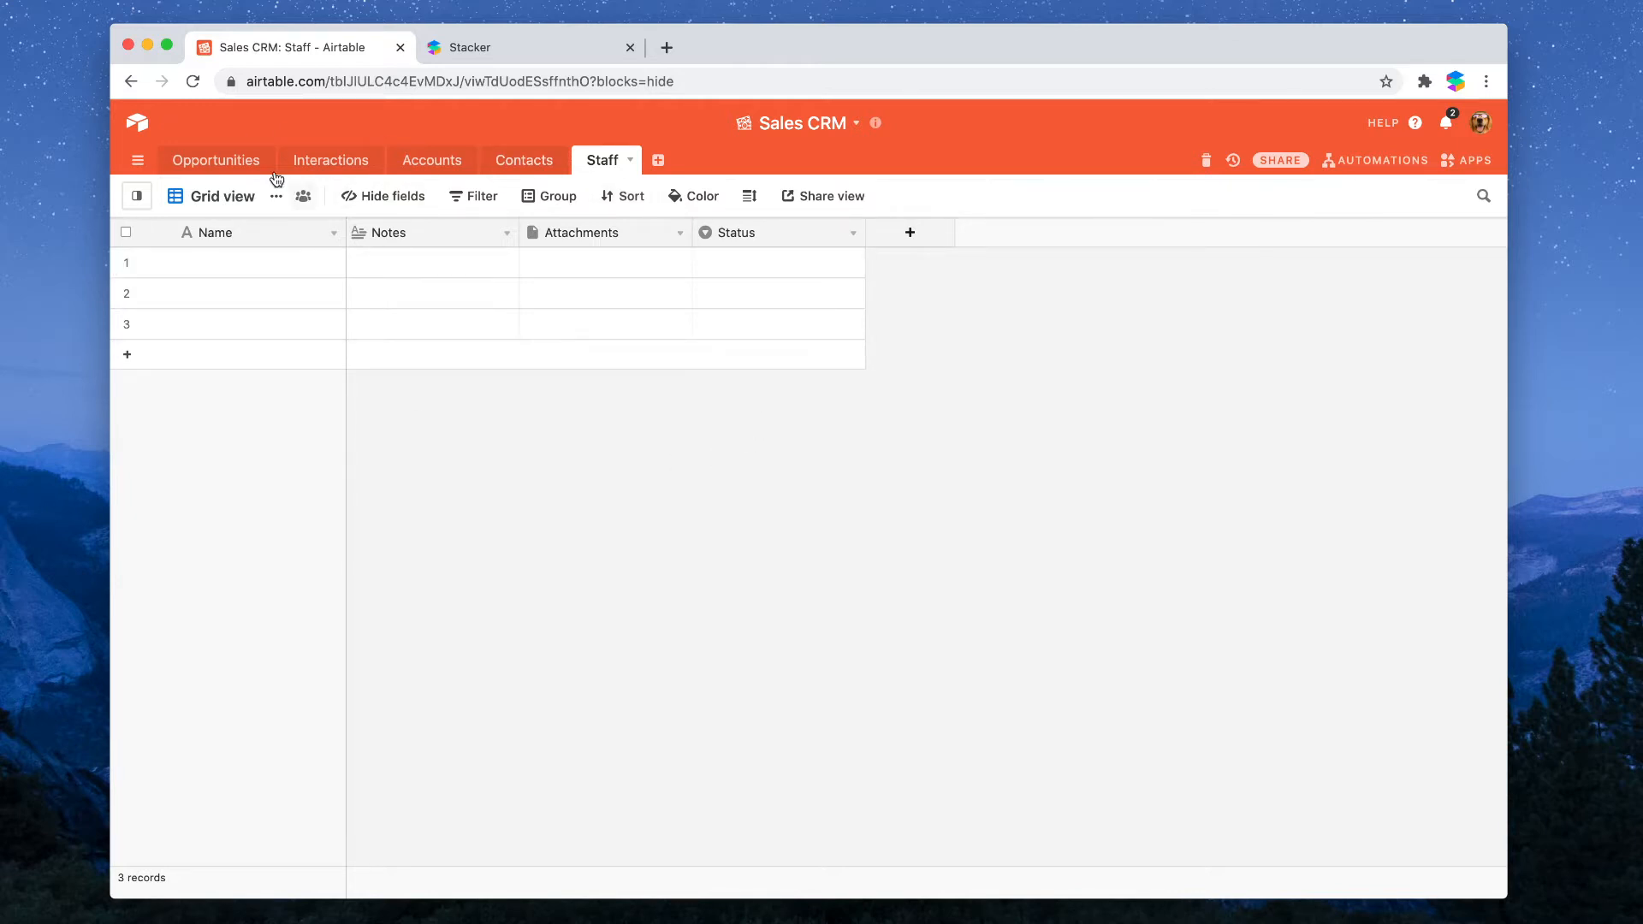
- Copy the first five Owner values from Opportunities into the Name column of Staff, expanding the table to fit
{"action": "left_click", "coordinate": [227, 165]}
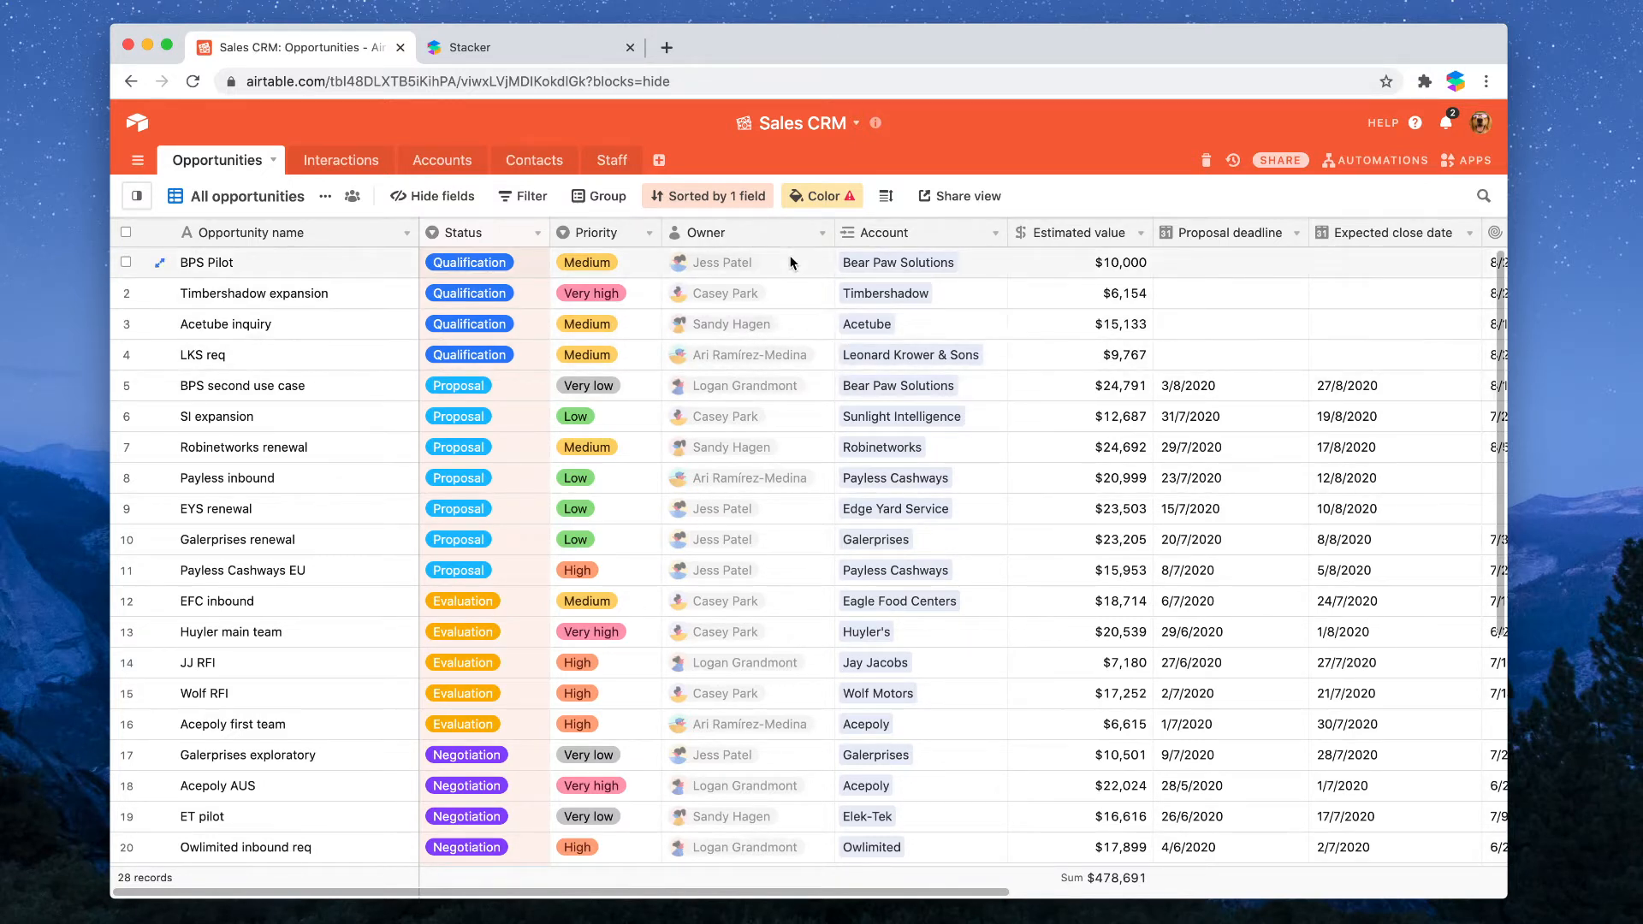
{"action": "left_click_drag", "start_coordinate": [798, 270], "coordinate": [817, 390]}
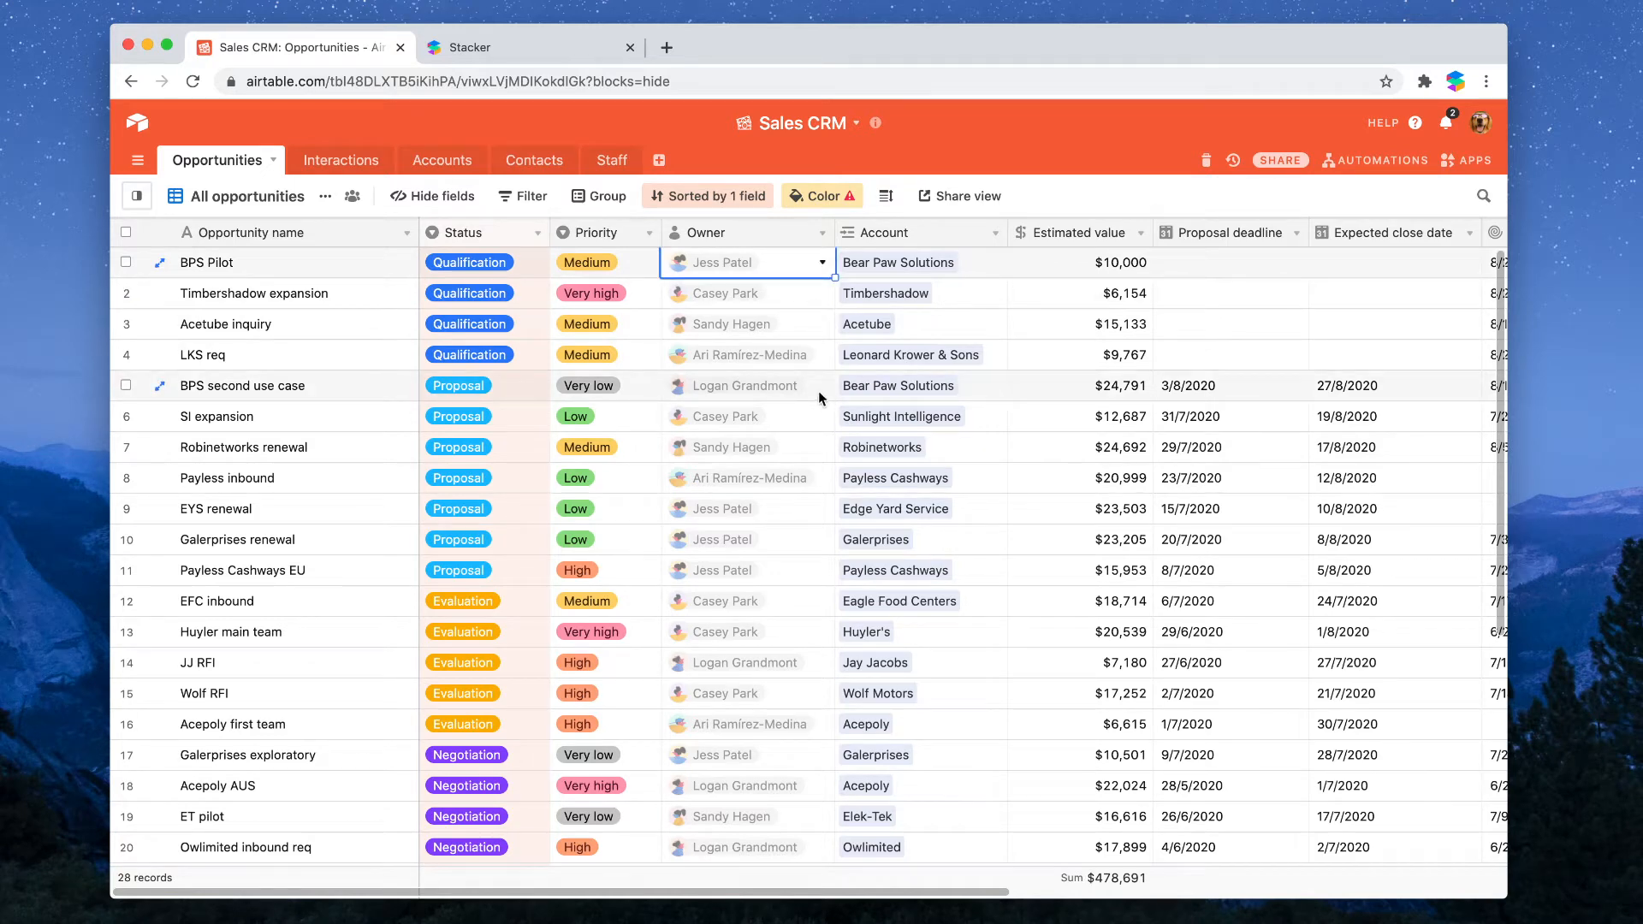
{"action": "key", "text": "super+c"}
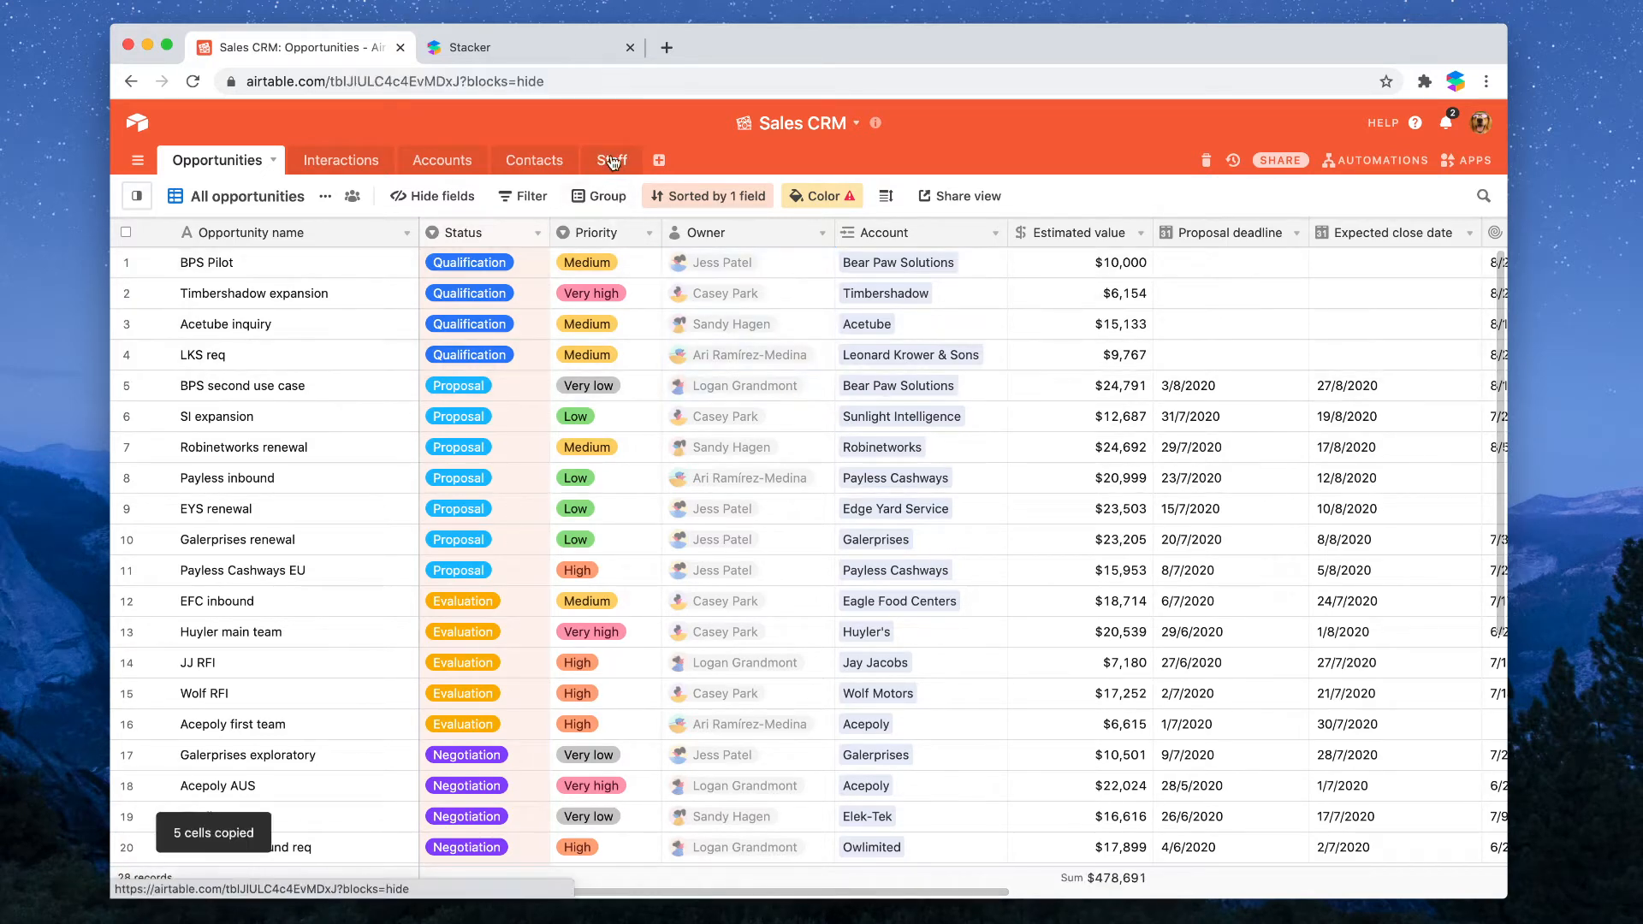
{"action": "left_click", "coordinate": [612, 160]}
{"action": "left_click", "coordinate": [291, 265]}
{"action": "key", "text": "super+v"}
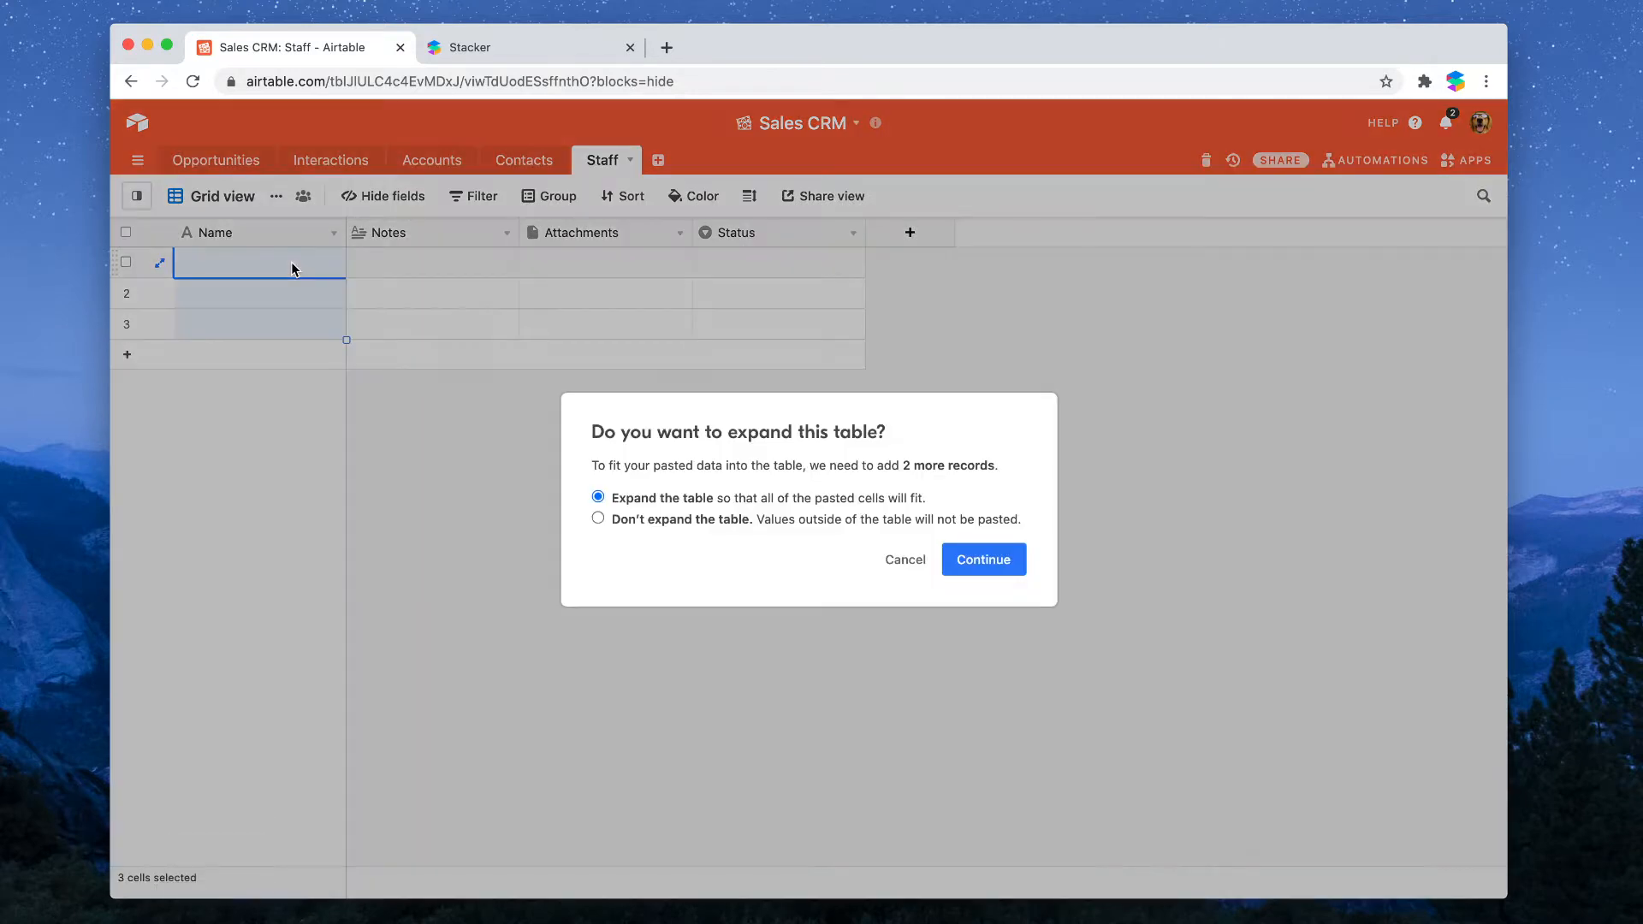
{"action": "left_click", "coordinate": [975, 558]}
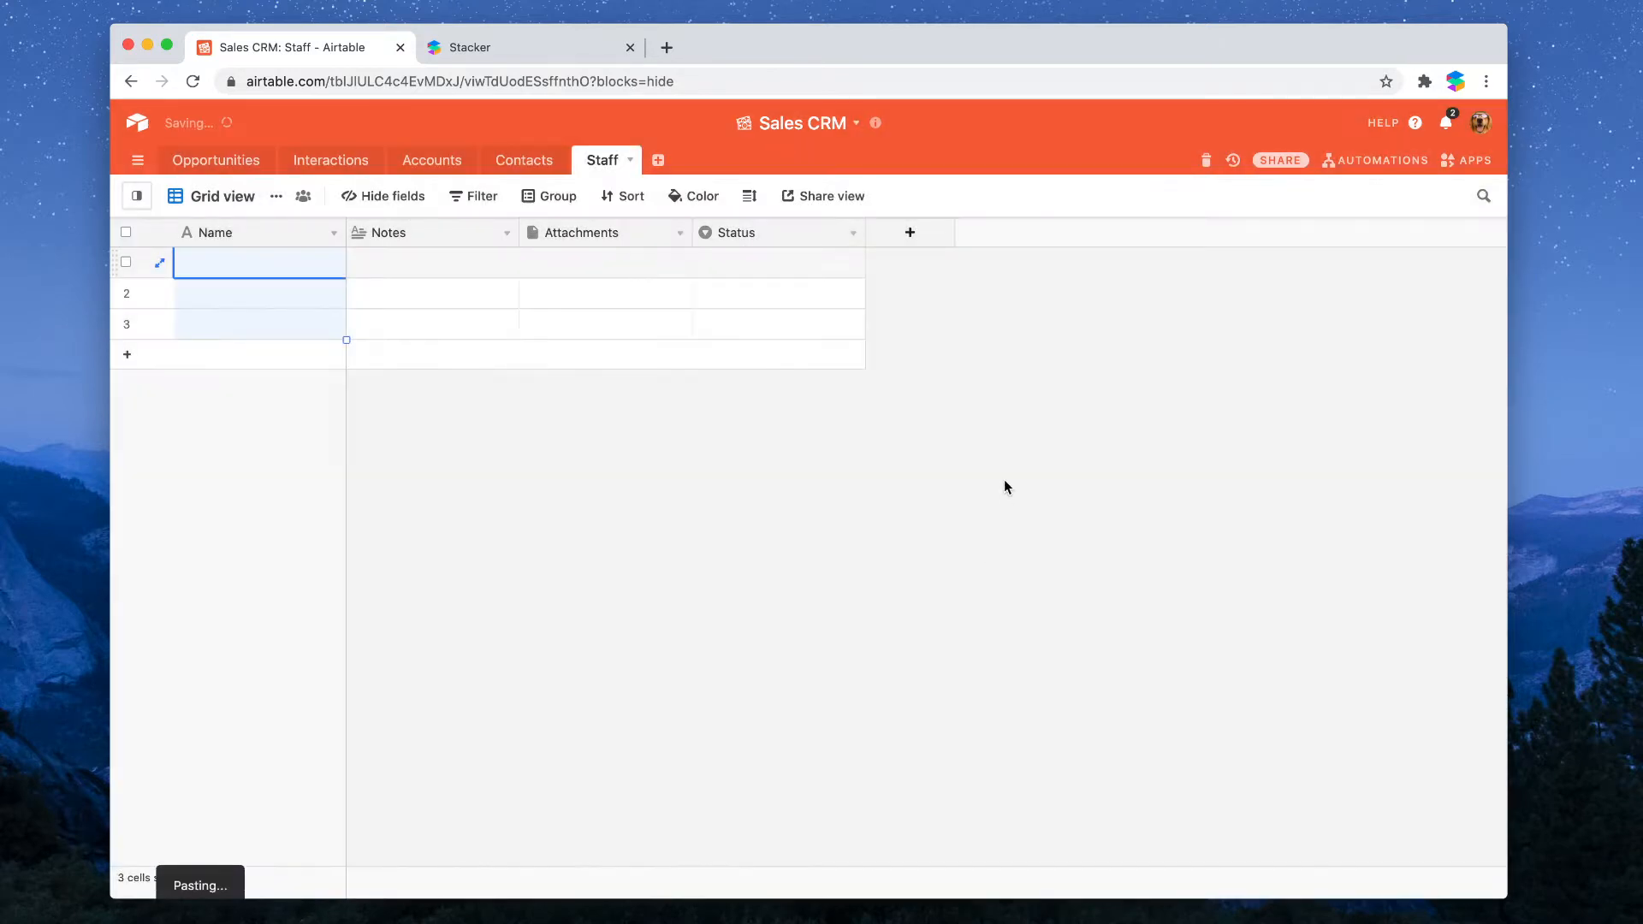
- Convert the Owner field in Opportunities to a single-record link to the Staff table, without adding lookup fields
{"action": "left_click", "coordinate": [215, 160]}
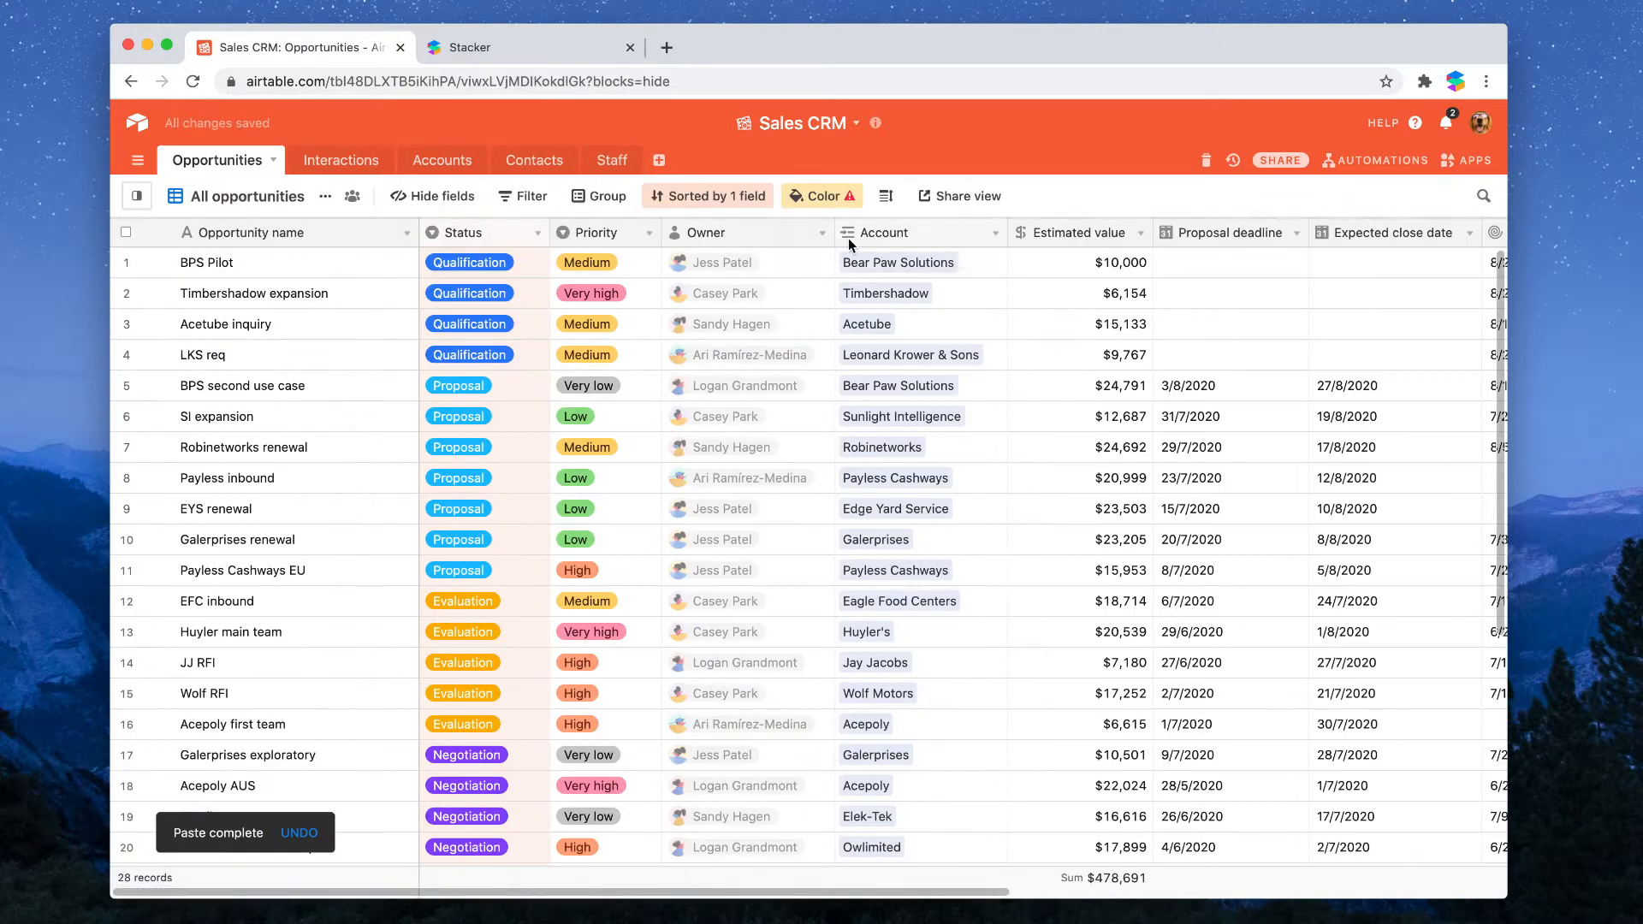
{"action": "left_click", "coordinate": [825, 239]}
{"action": "left_click", "coordinate": [799, 262]}
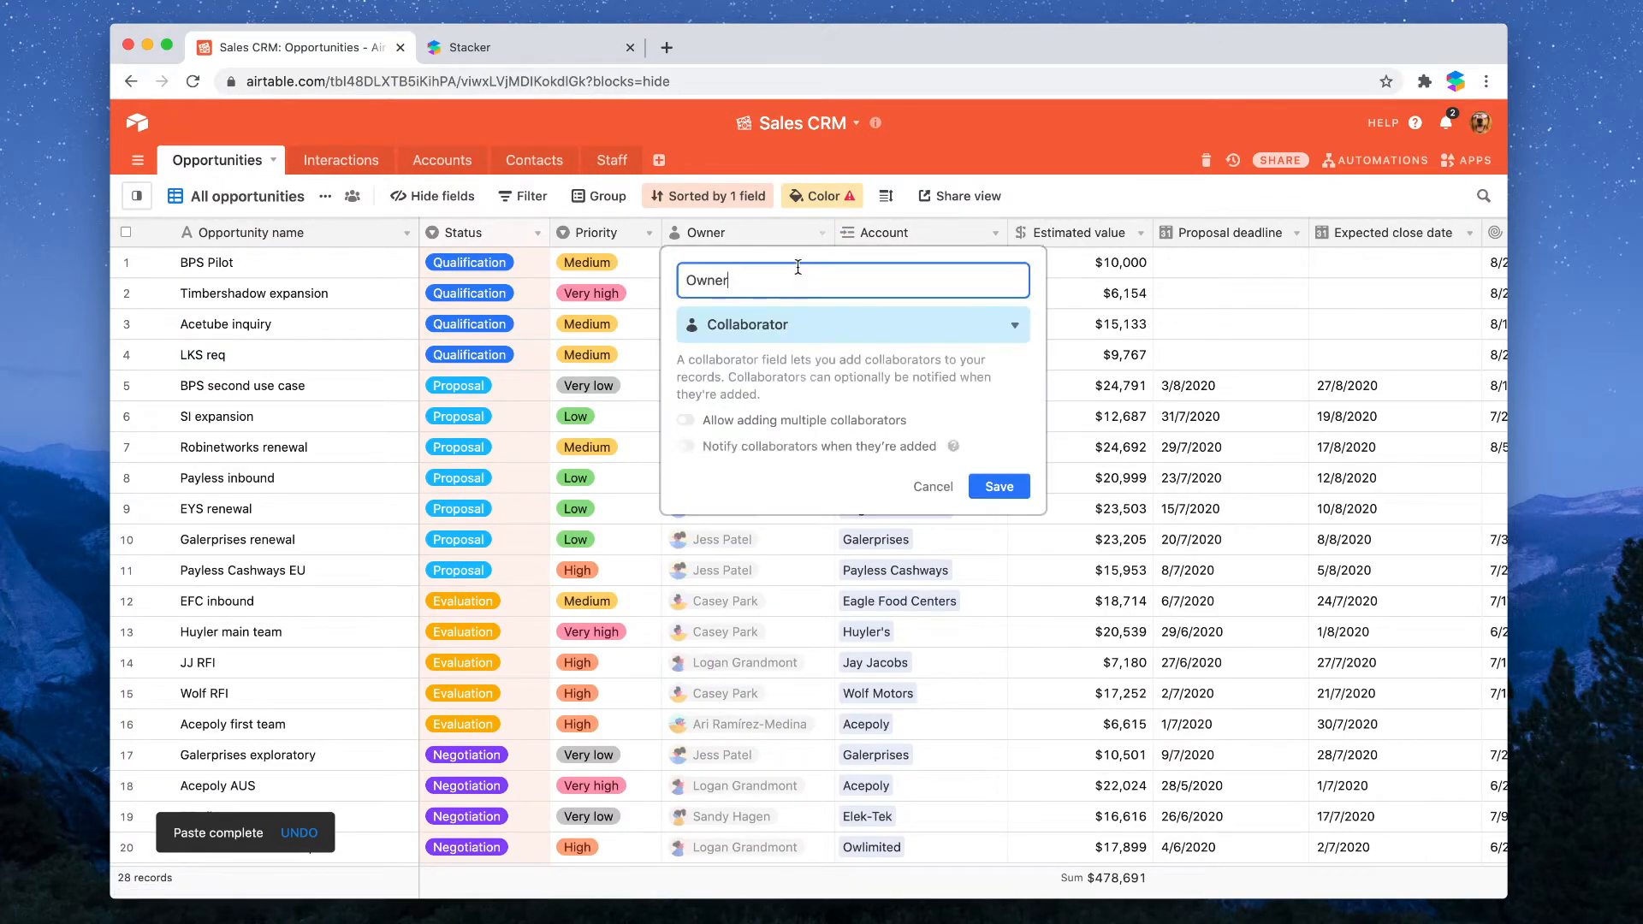
{"action": "left_click", "coordinate": [795, 334]}
{"action": "left_click", "coordinate": [776, 374]}
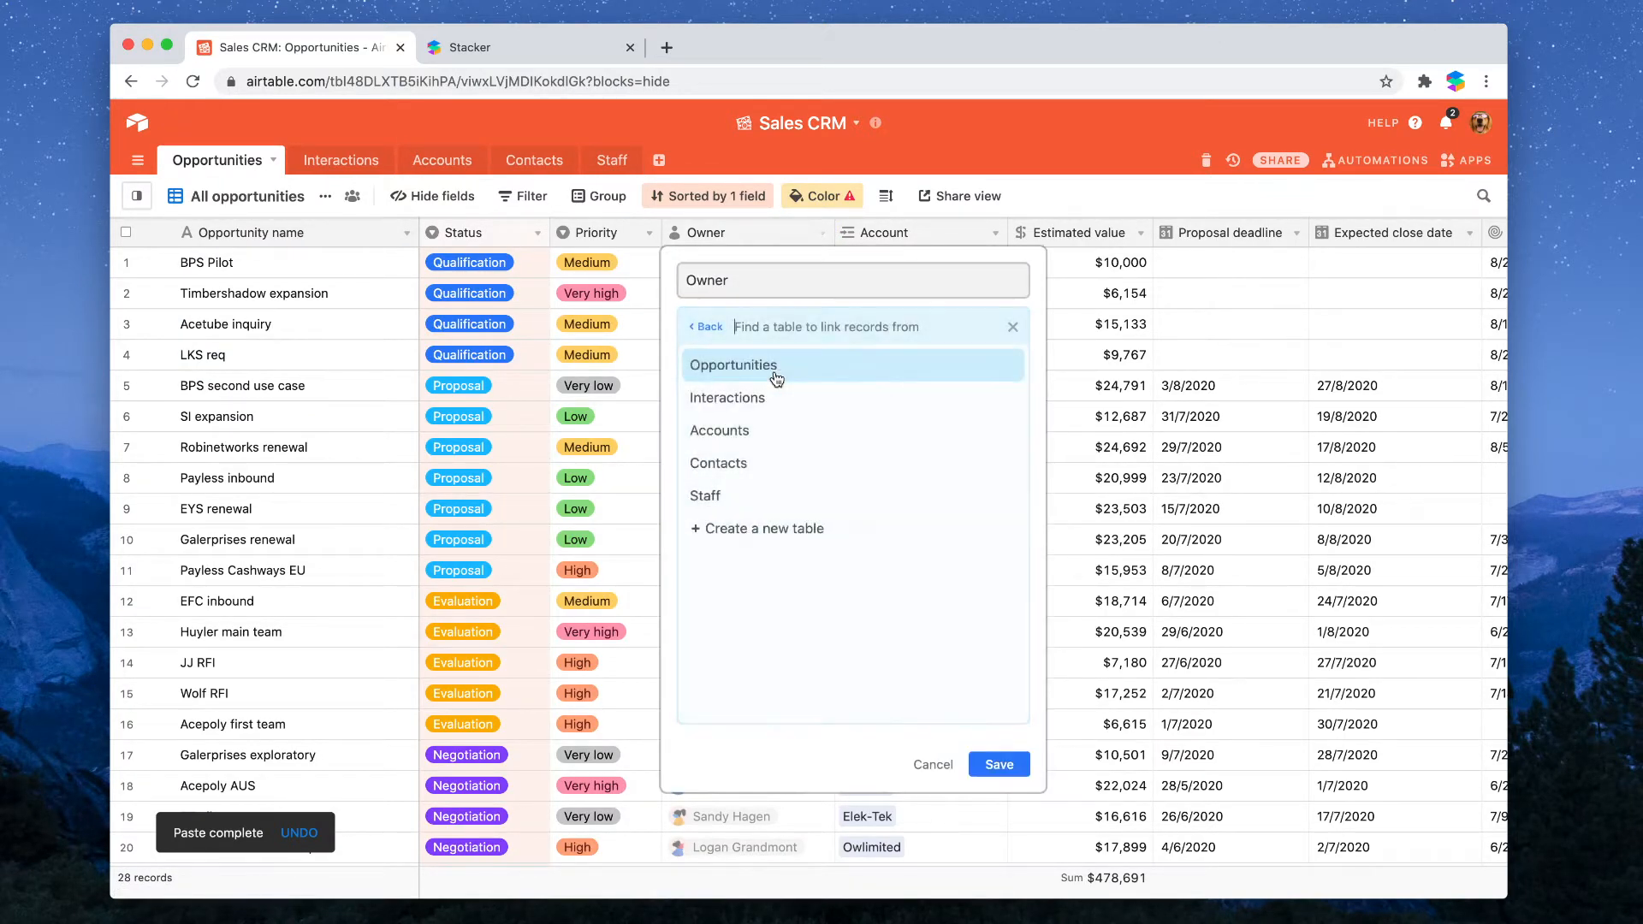
{"action": "left_click", "coordinate": [751, 498]}
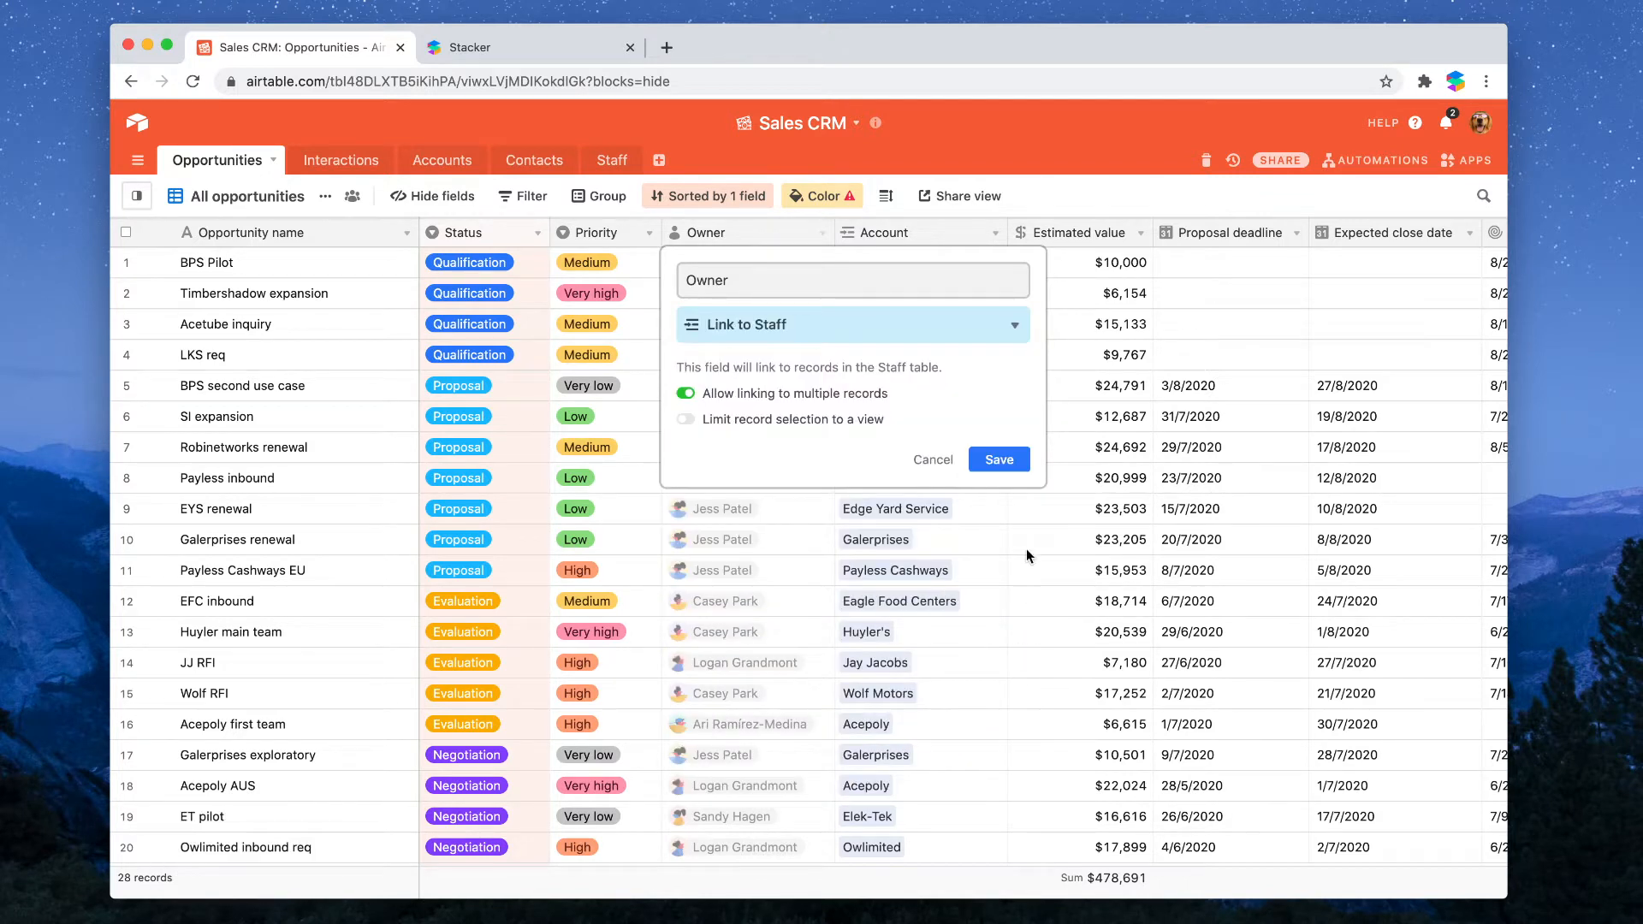
{"action": "left_click", "coordinate": [821, 394]}
{"action": "left_click", "coordinate": [984, 459]}
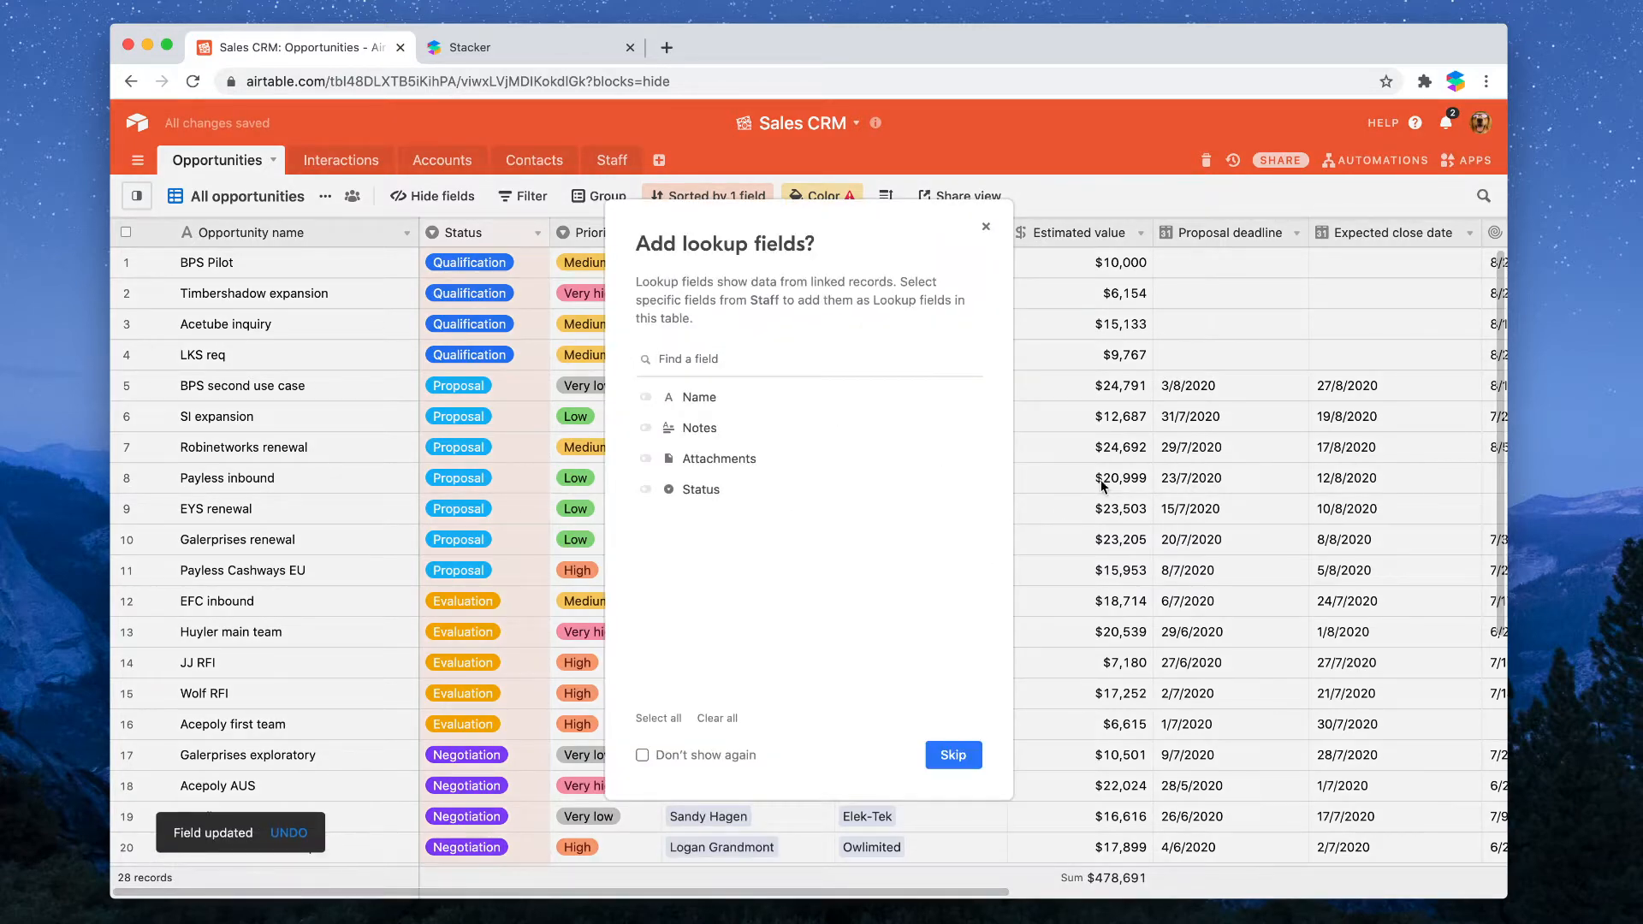
{"action": "left_click", "coordinate": [1101, 482]}
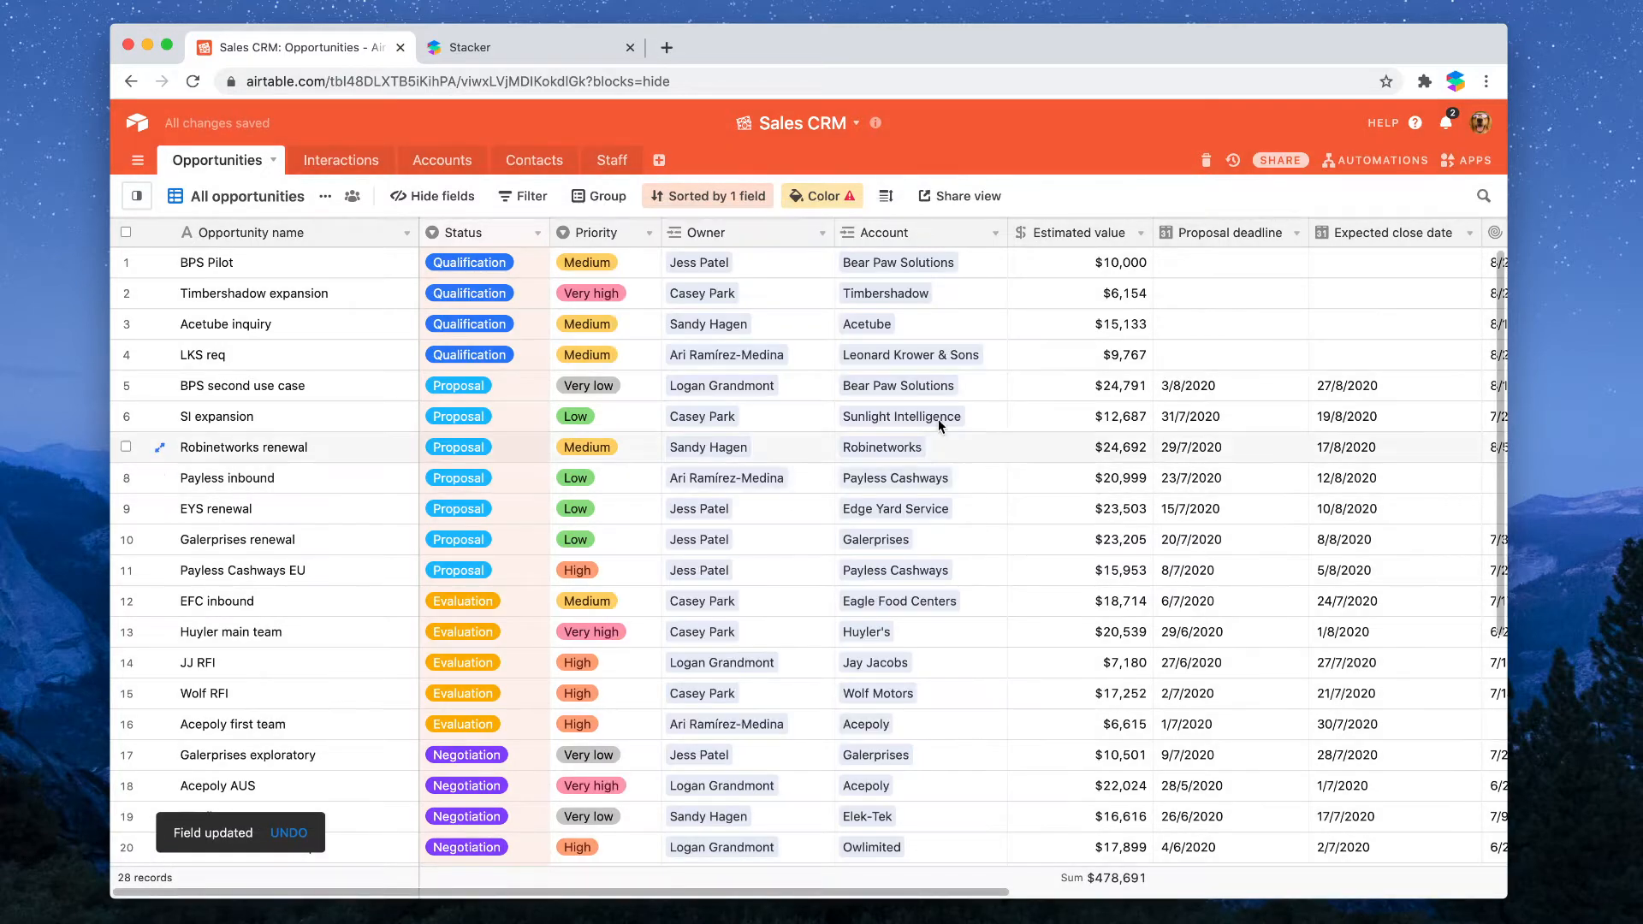
- Add an Email field of type Email to the Staff table and place it directly after Name
{"action": "left_click", "coordinate": [612, 160]}
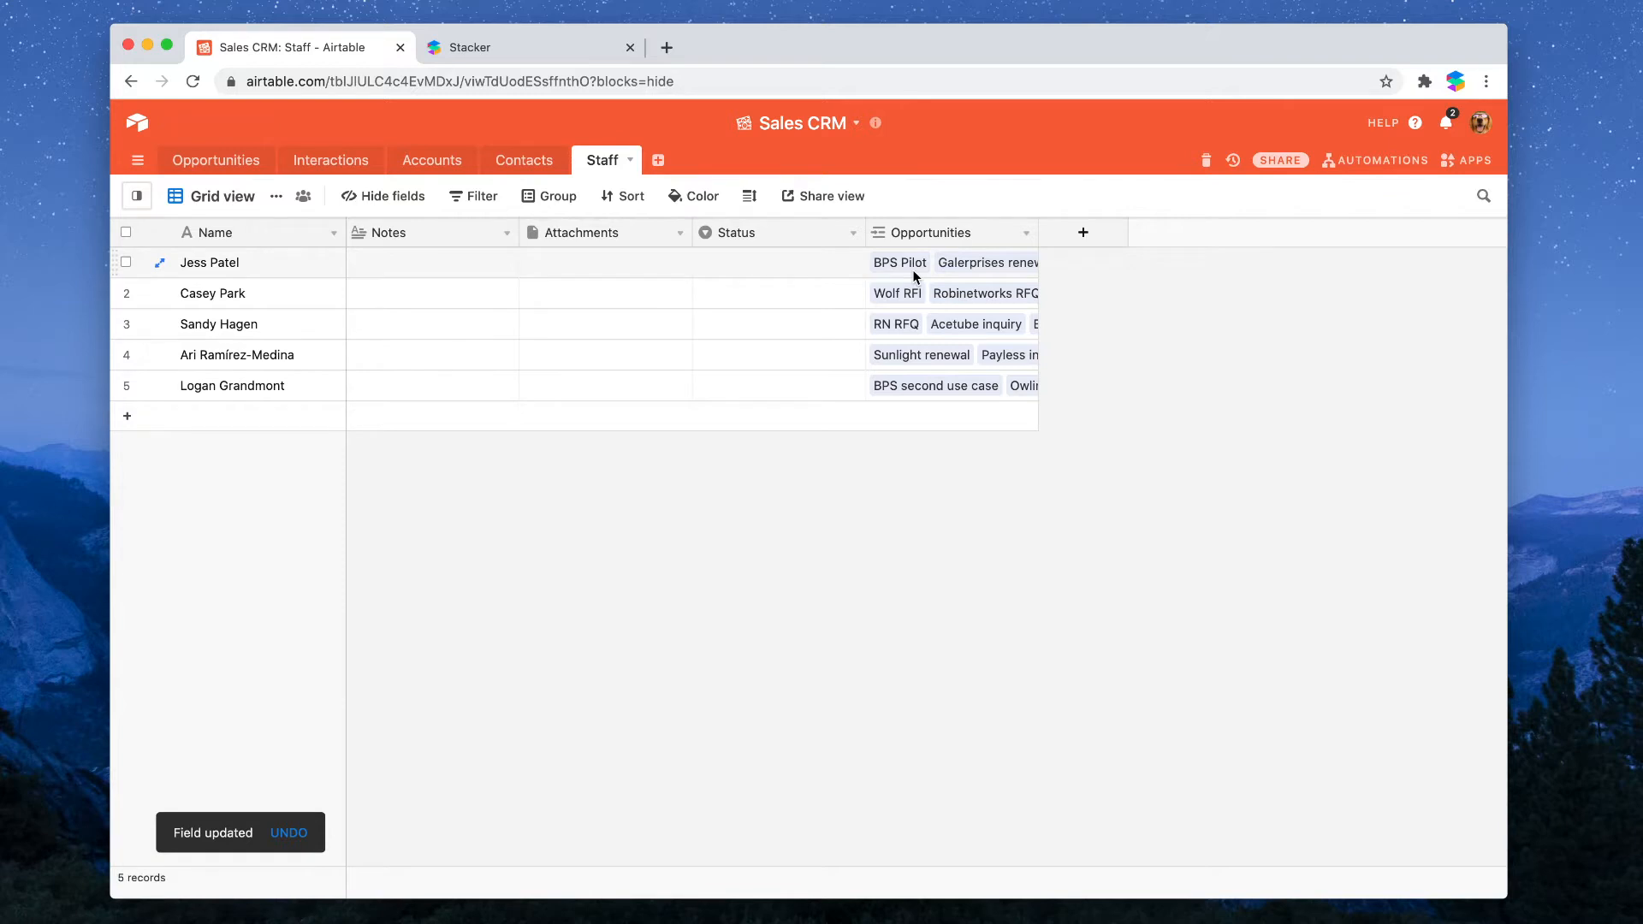
{"action": "left_click", "coordinate": [1071, 234]}
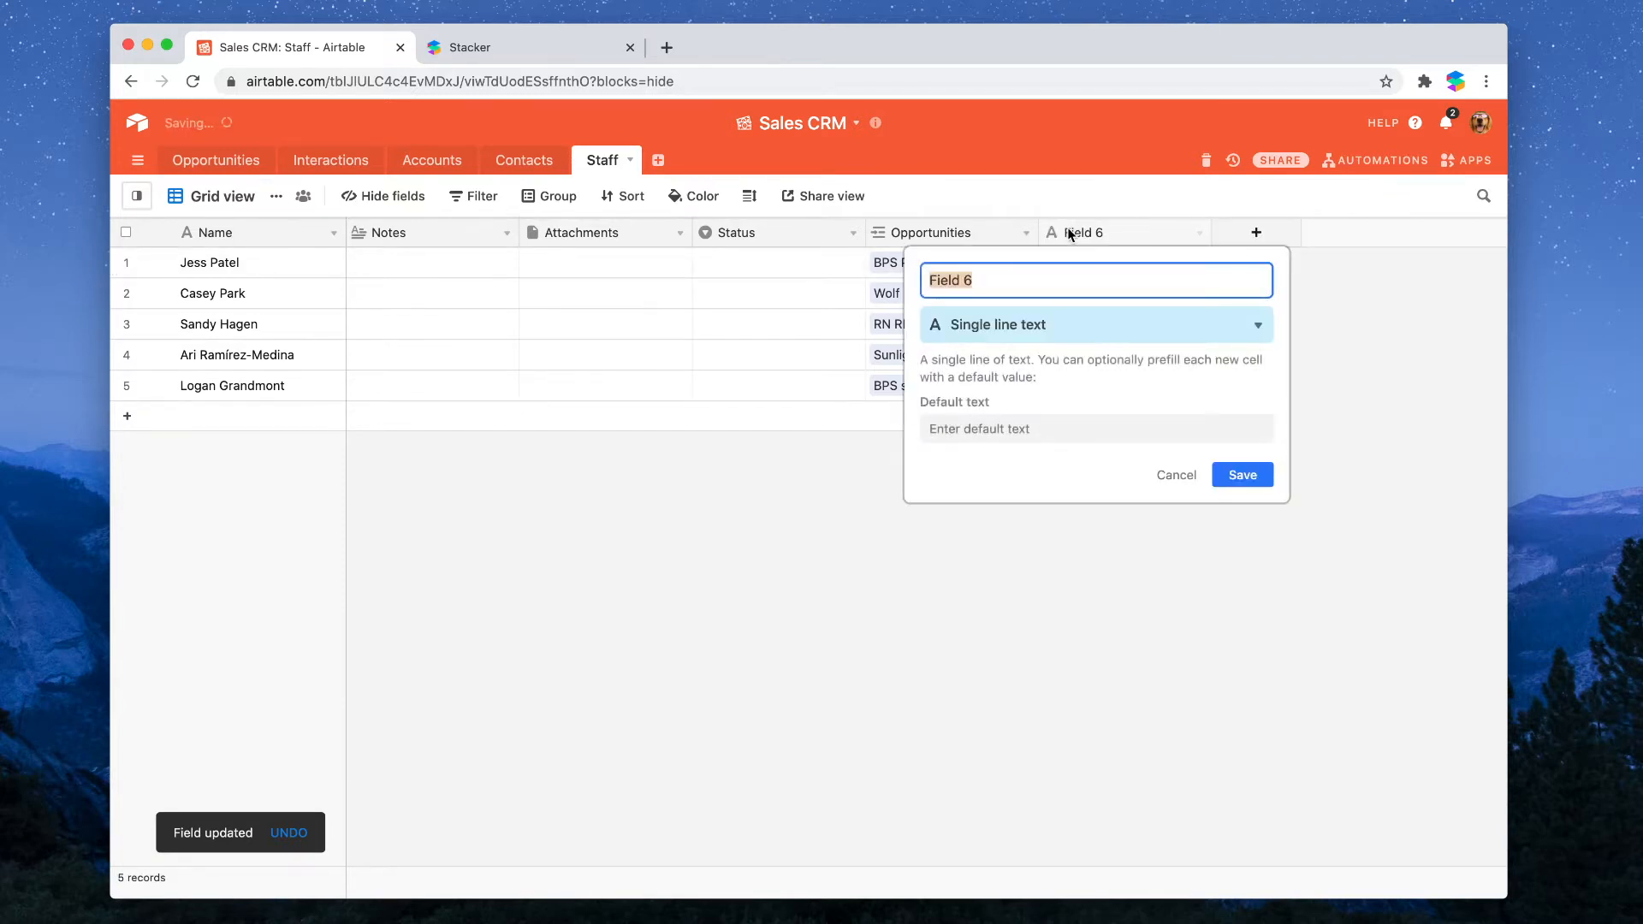
{"action": "type", "text": "Email"}
{"action": "key", "text": "Tab"}
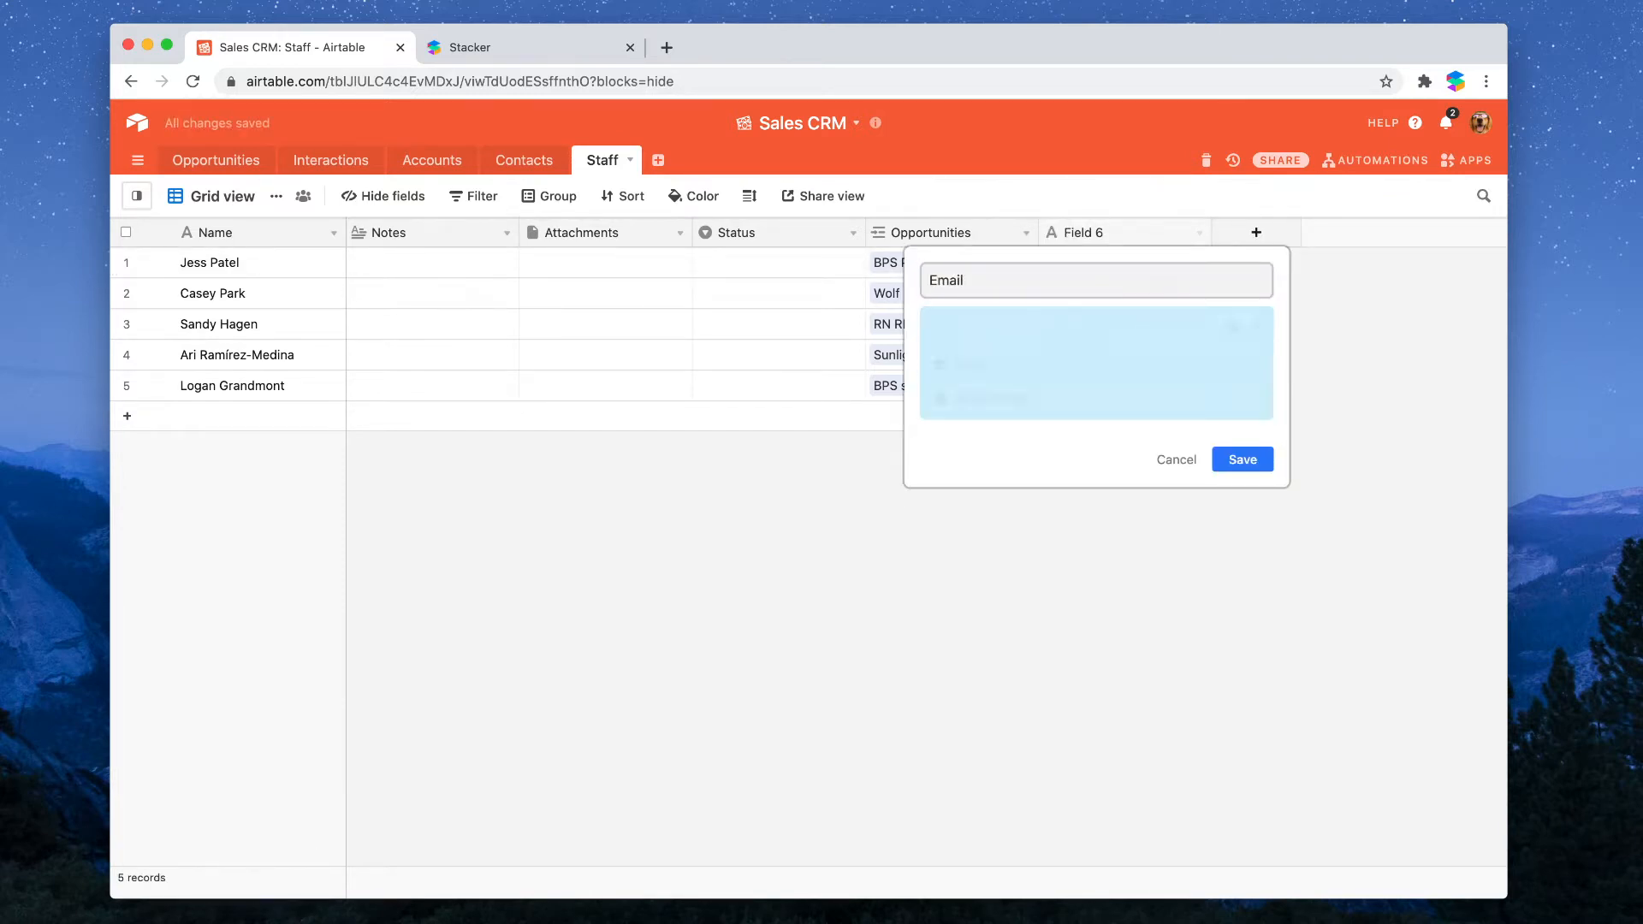
{"action": "type", "text": "em"}
{"action": "left_click", "coordinate": [1060, 367]}
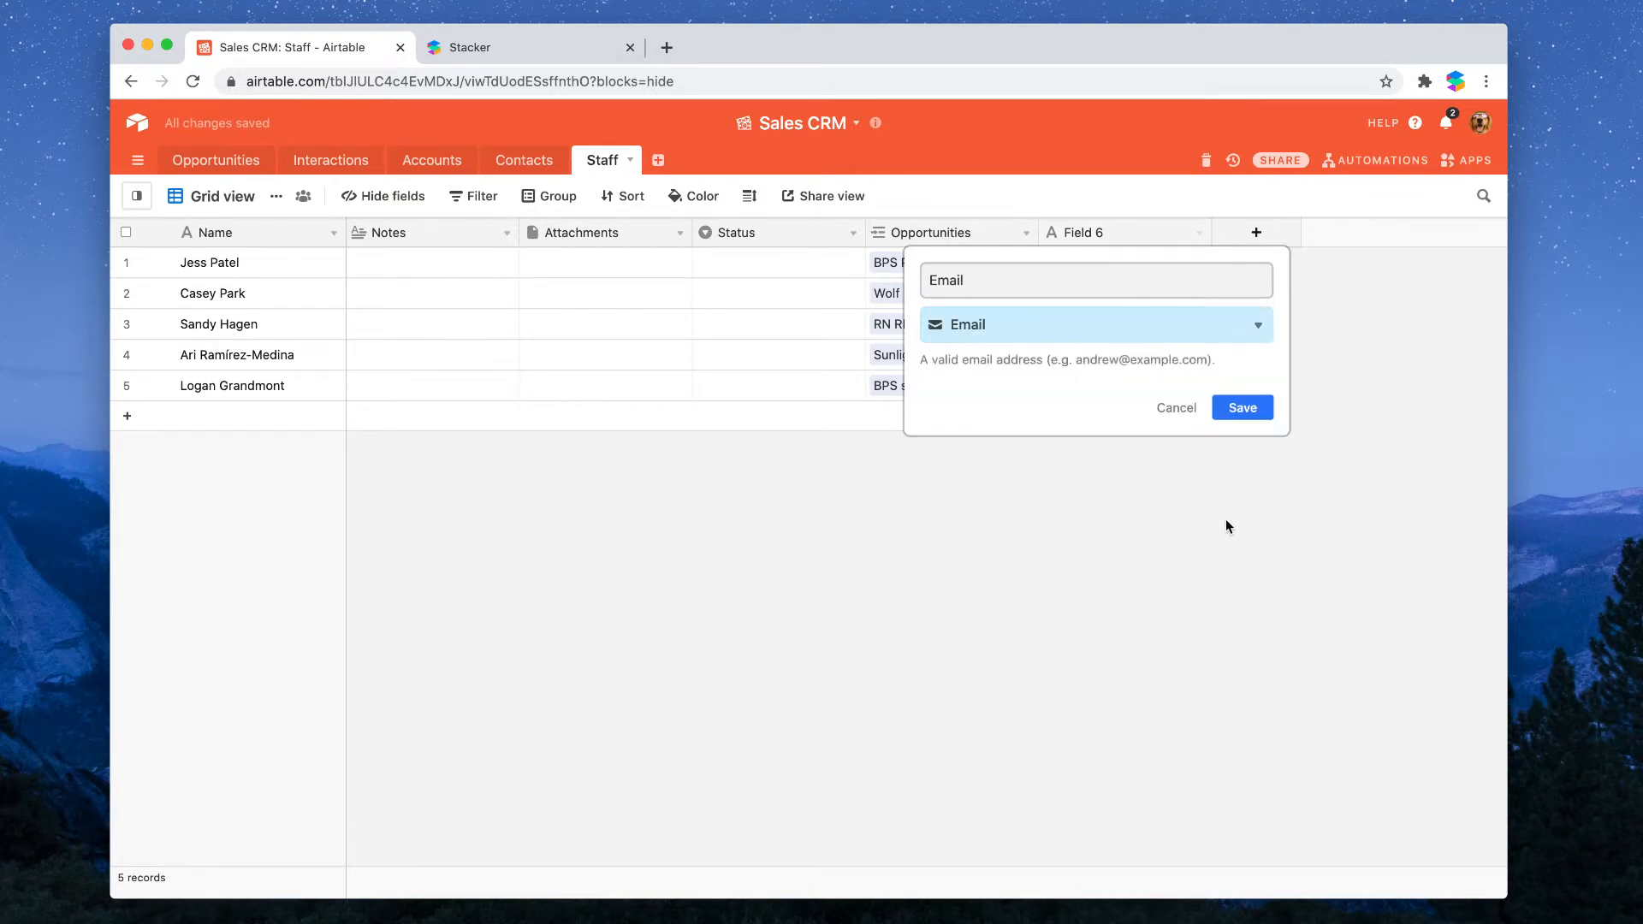
{"action": "left_click", "coordinate": [1250, 411]}
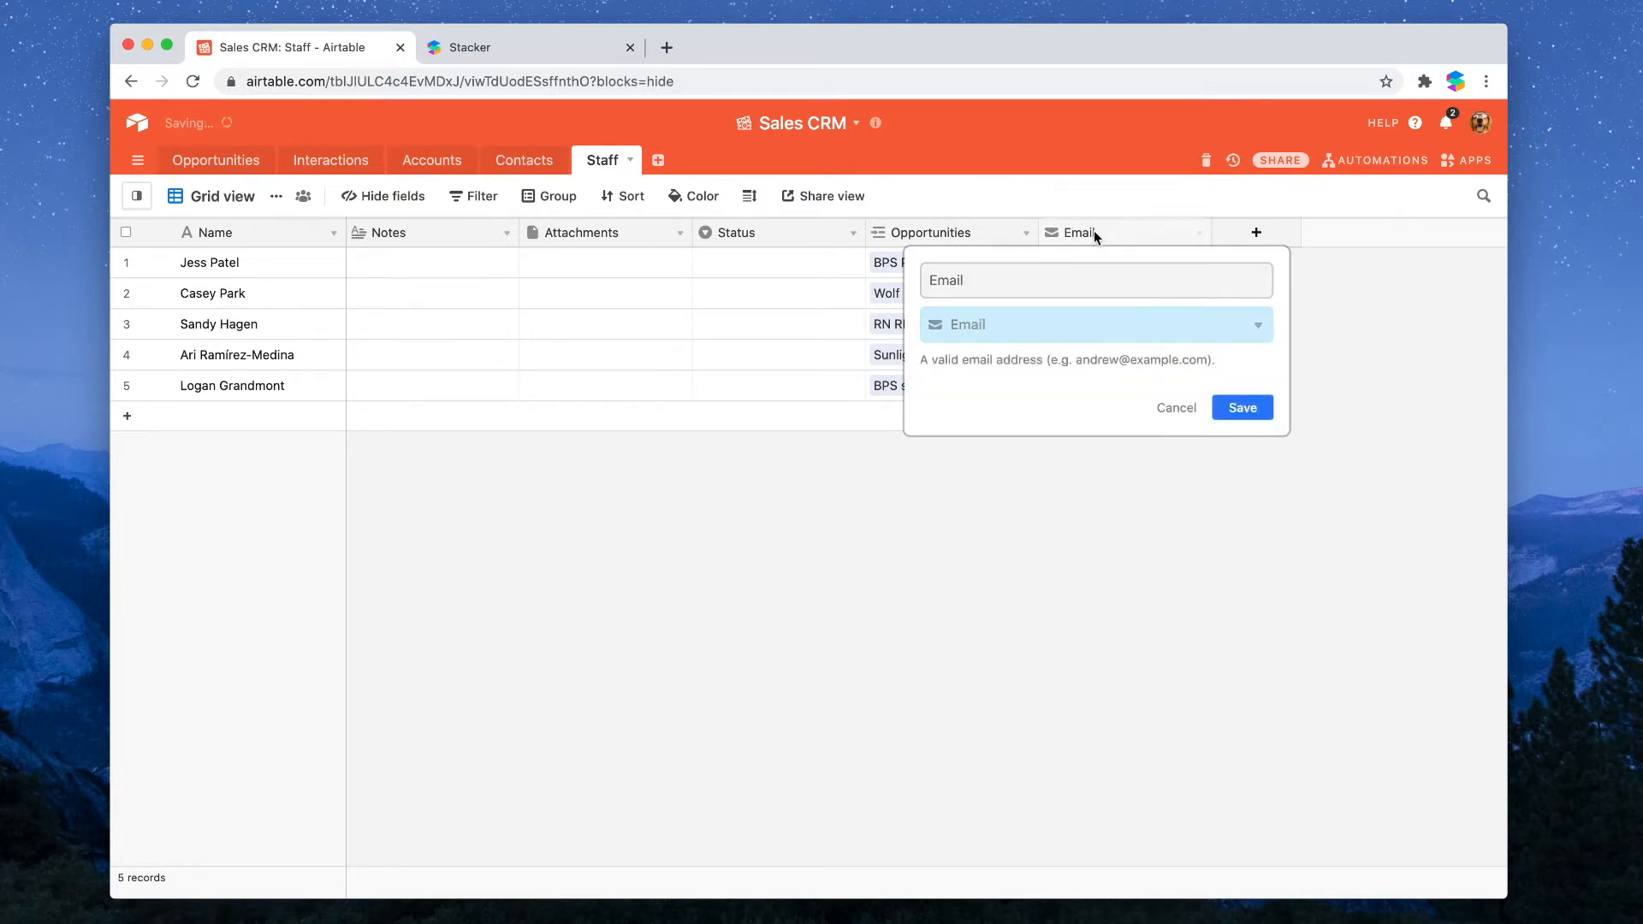
{"action": "left_click_drag", "start_coordinate": [1091, 231], "coordinate": [343, 233]}
- Enter the first staff member's e-mail address and fill it down to all five Staff records
{"action": "left_click", "coordinate": [392, 264]}
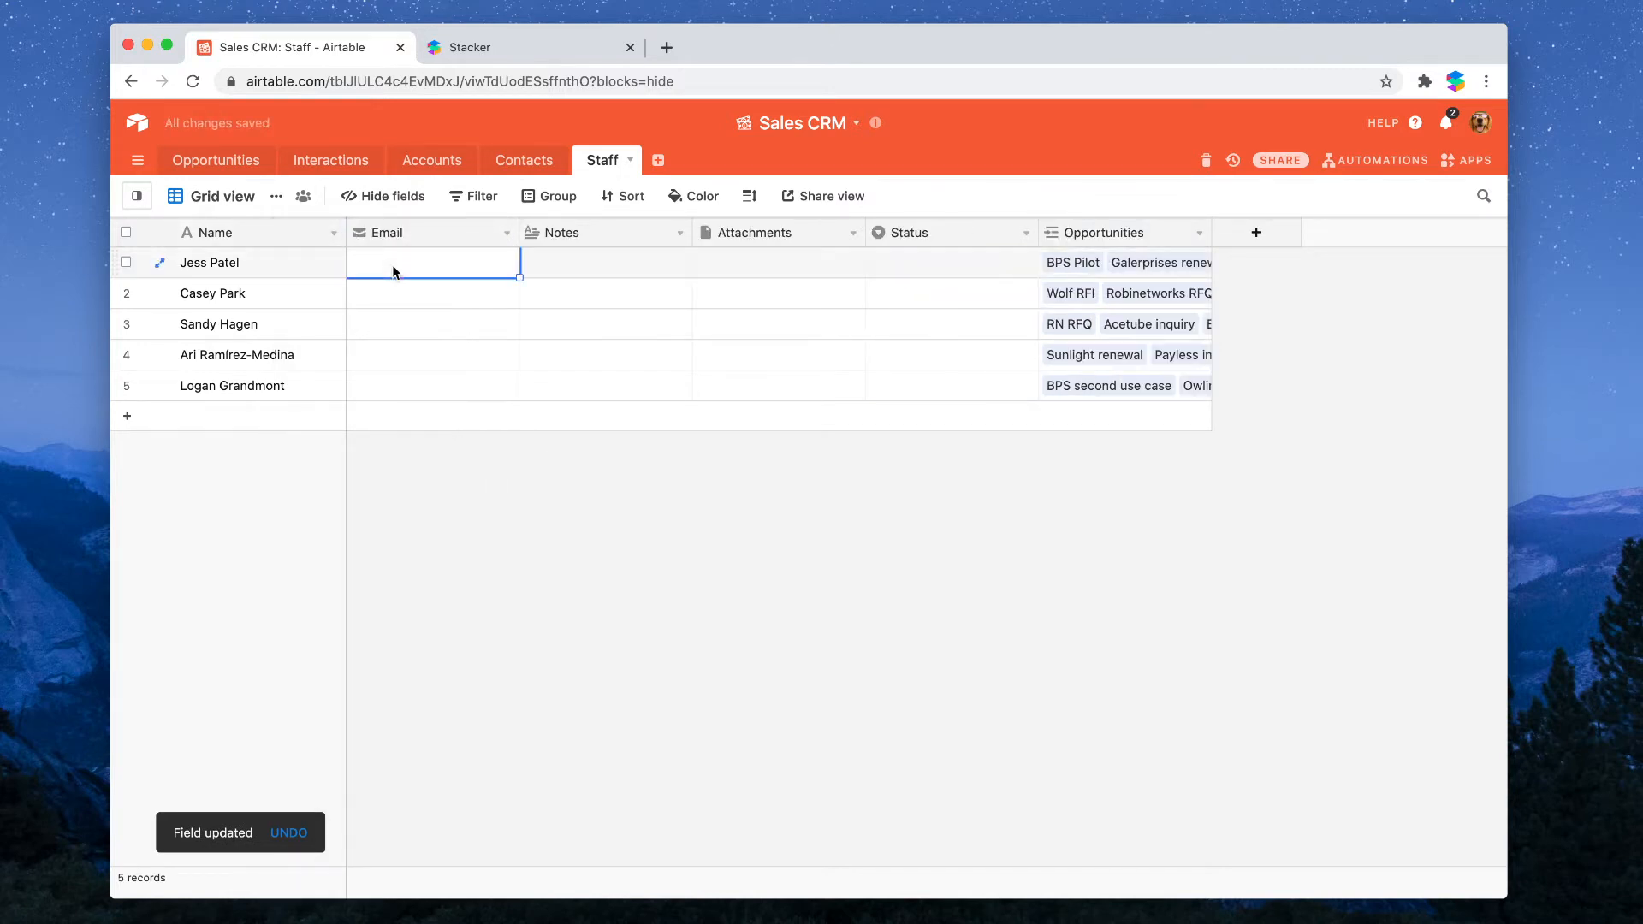
{"action": "type", "text": "jess@example.com"}
{"action": "key", "text": "Return"}
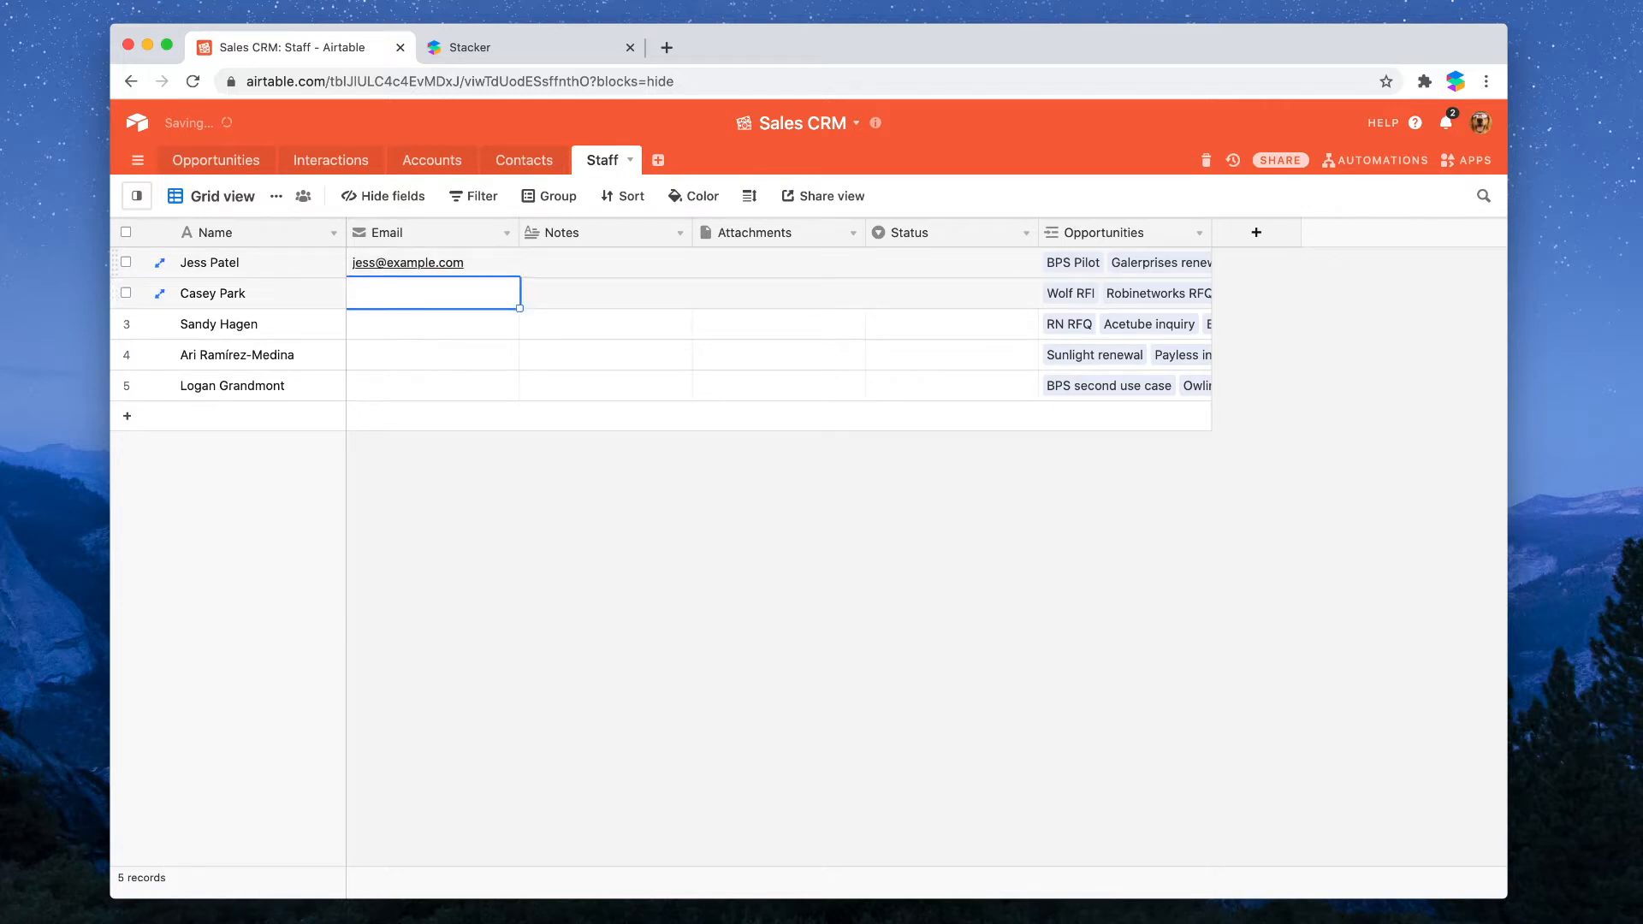
{"action": "left_click", "coordinate": [469, 270]}
{"action": "left_click_drag", "start_coordinate": [518, 278], "coordinate": [505, 385]}
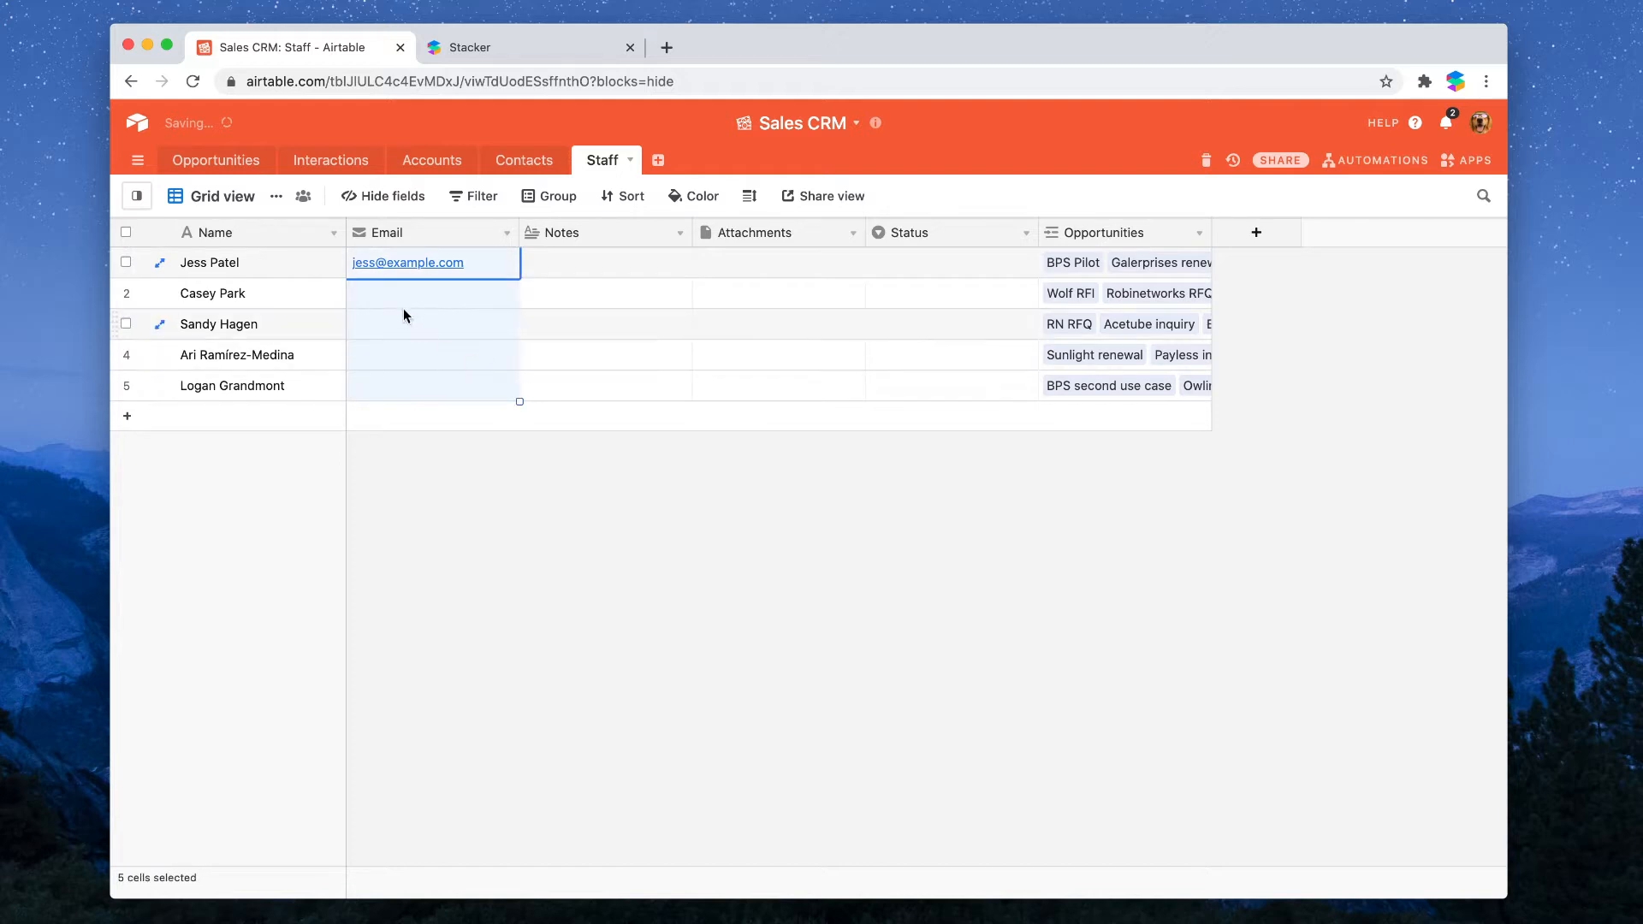
- Make the copied e-mail addresses unique by appending 1, 2, 3 and 4 in rows 2 to 5
{"action": "double_click", "coordinate": [482, 300]}
{"action": "type", "text": "1"}
{"action": "double_click", "coordinate": [486, 326]}
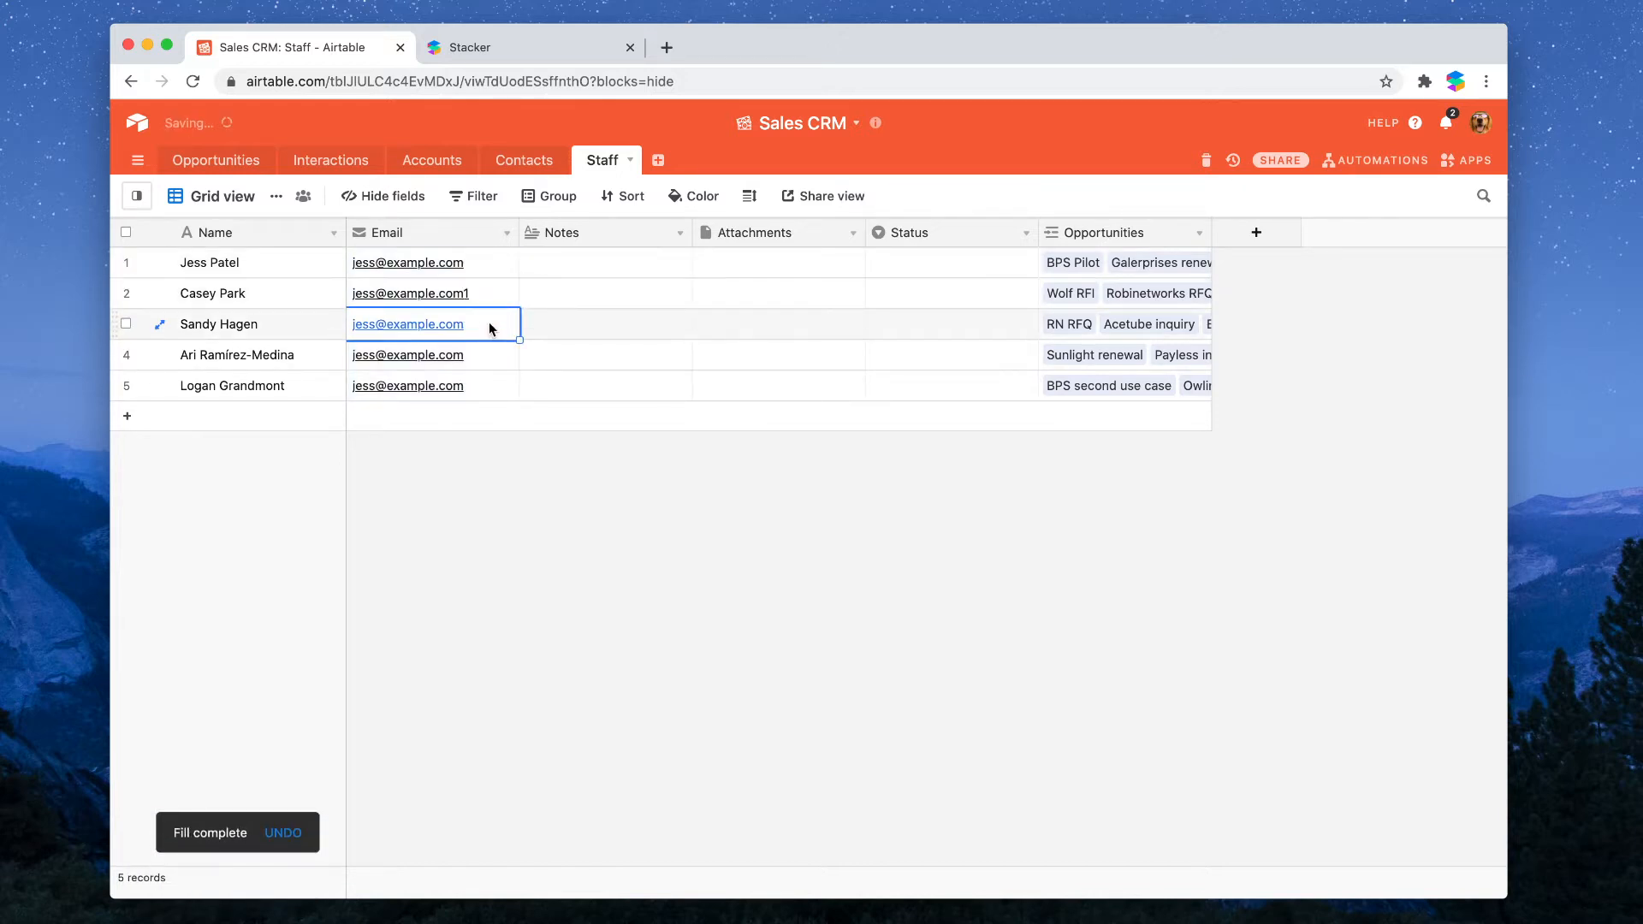
{"action": "type", "text": "2"}
{"action": "double_click", "coordinate": [489, 352]}
{"action": "type", "text": "3"}
{"action": "double_click", "coordinate": [491, 387]}
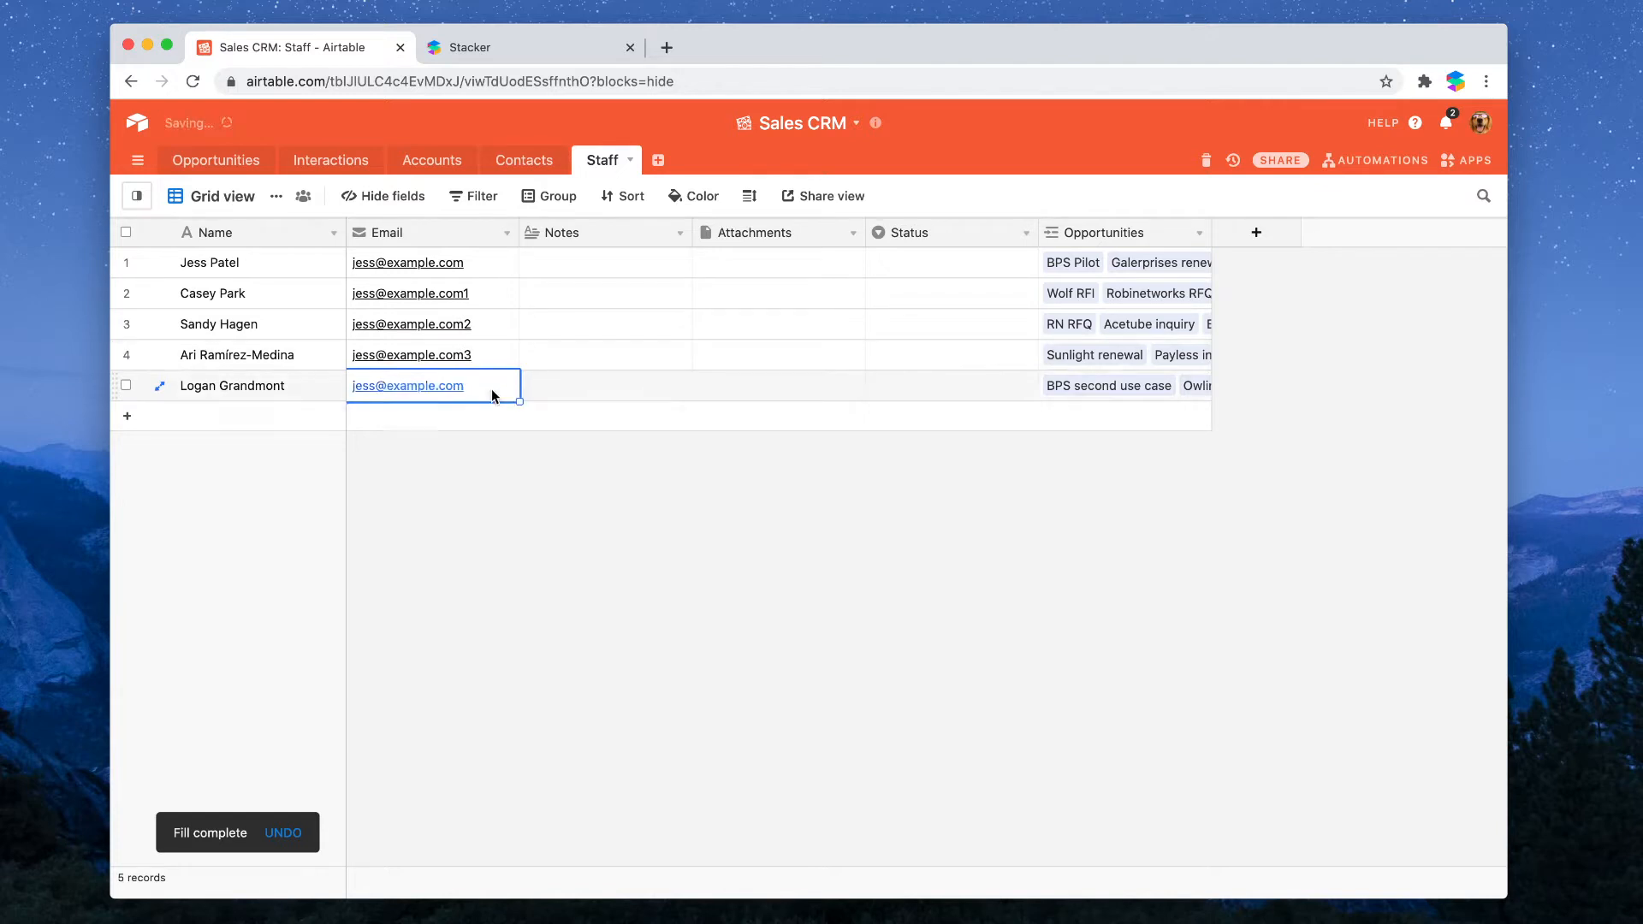
{"action": "type", "text": "4"}
{"action": "left_click", "coordinate": [581, 384]}
- Review the linked record fields in the Interactions, Accounts and Opportunities tables
{"action": "left_click", "coordinate": [376, 161]}
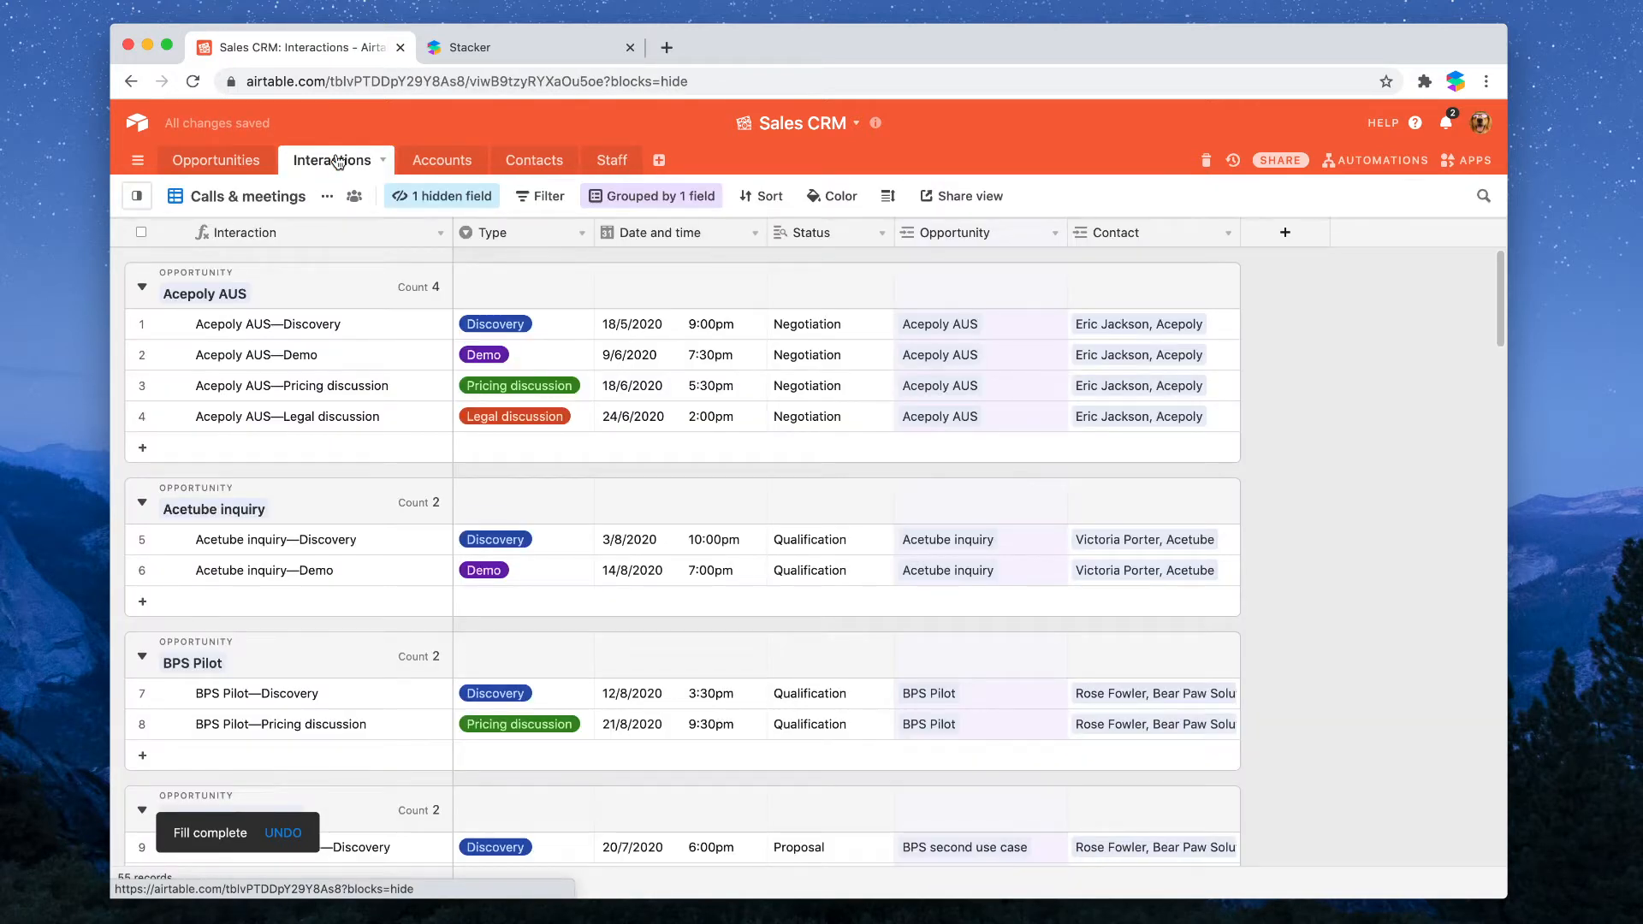
{"action": "left_click", "coordinate": [435, 162]}
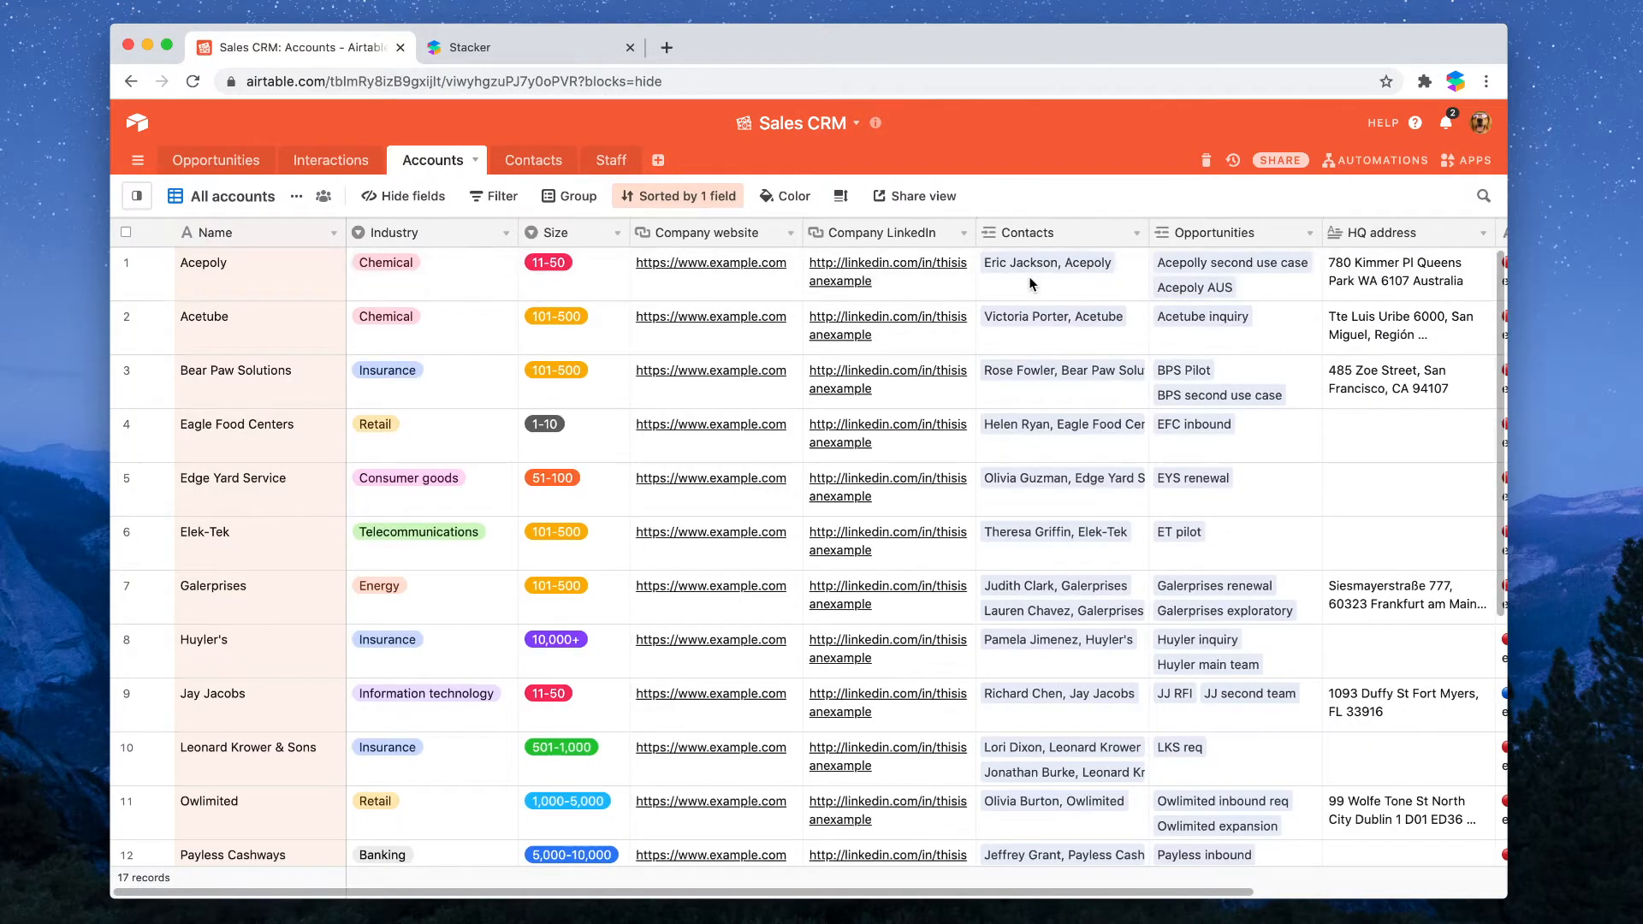
{"action": "scroll", "coordinate": [984, 272], "scroll_direction": "right", "scroll_amount": 2}
{"action": "scroll", "coordinate": [941, 265], "scroll_direction": "right", "scroll_amount": 3}
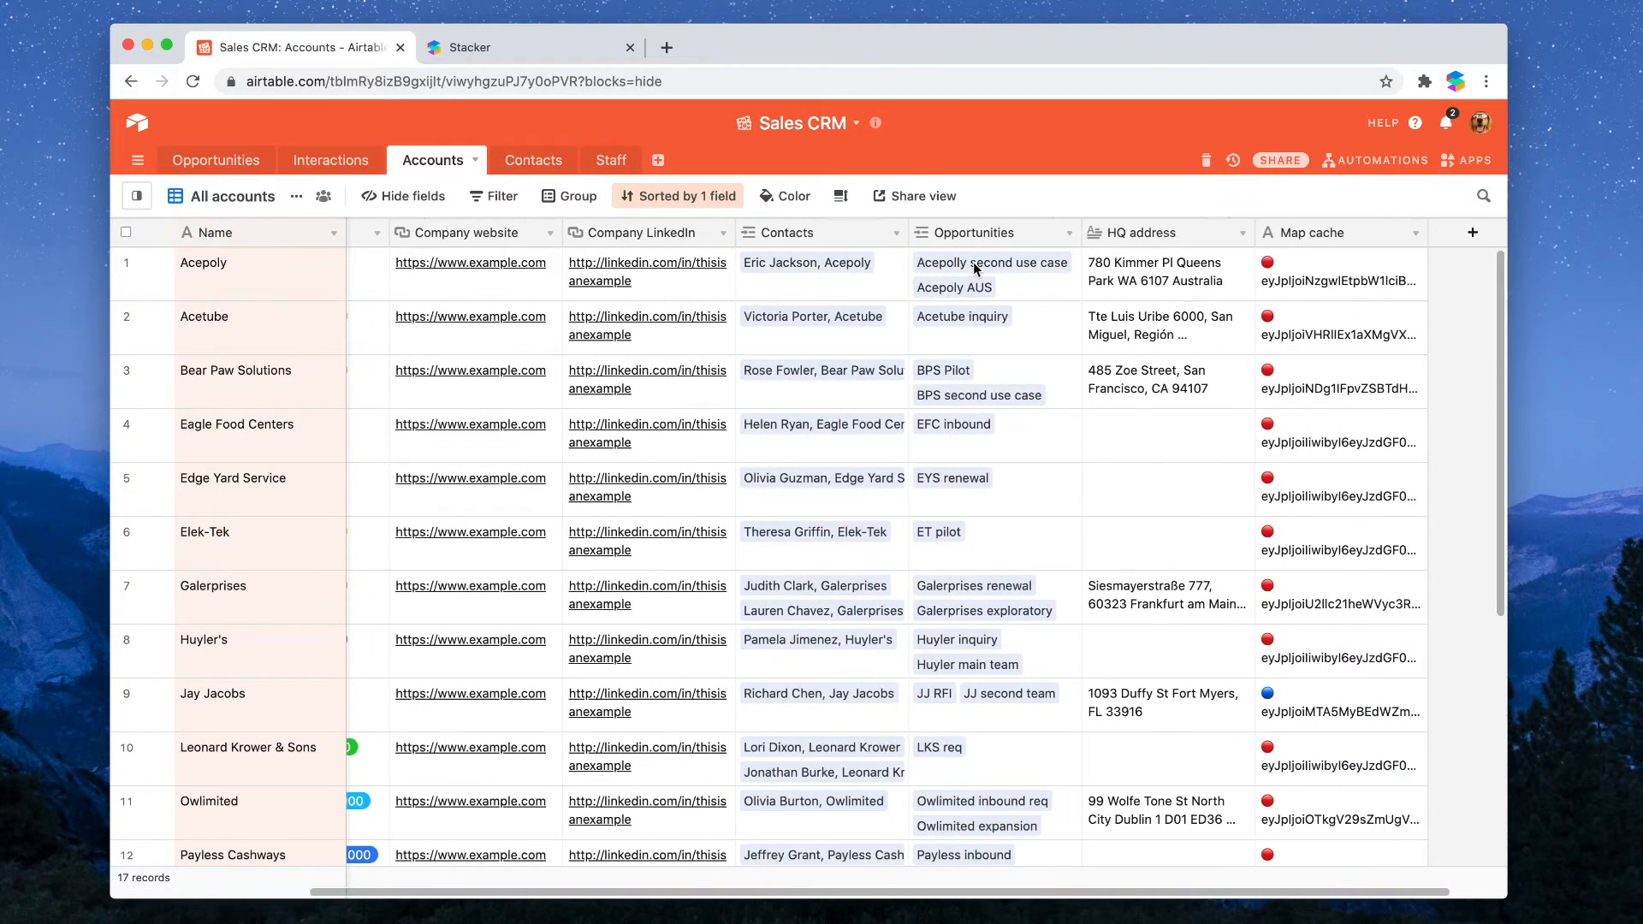
{"action": "left_click", "coordinate": [332, 160]}
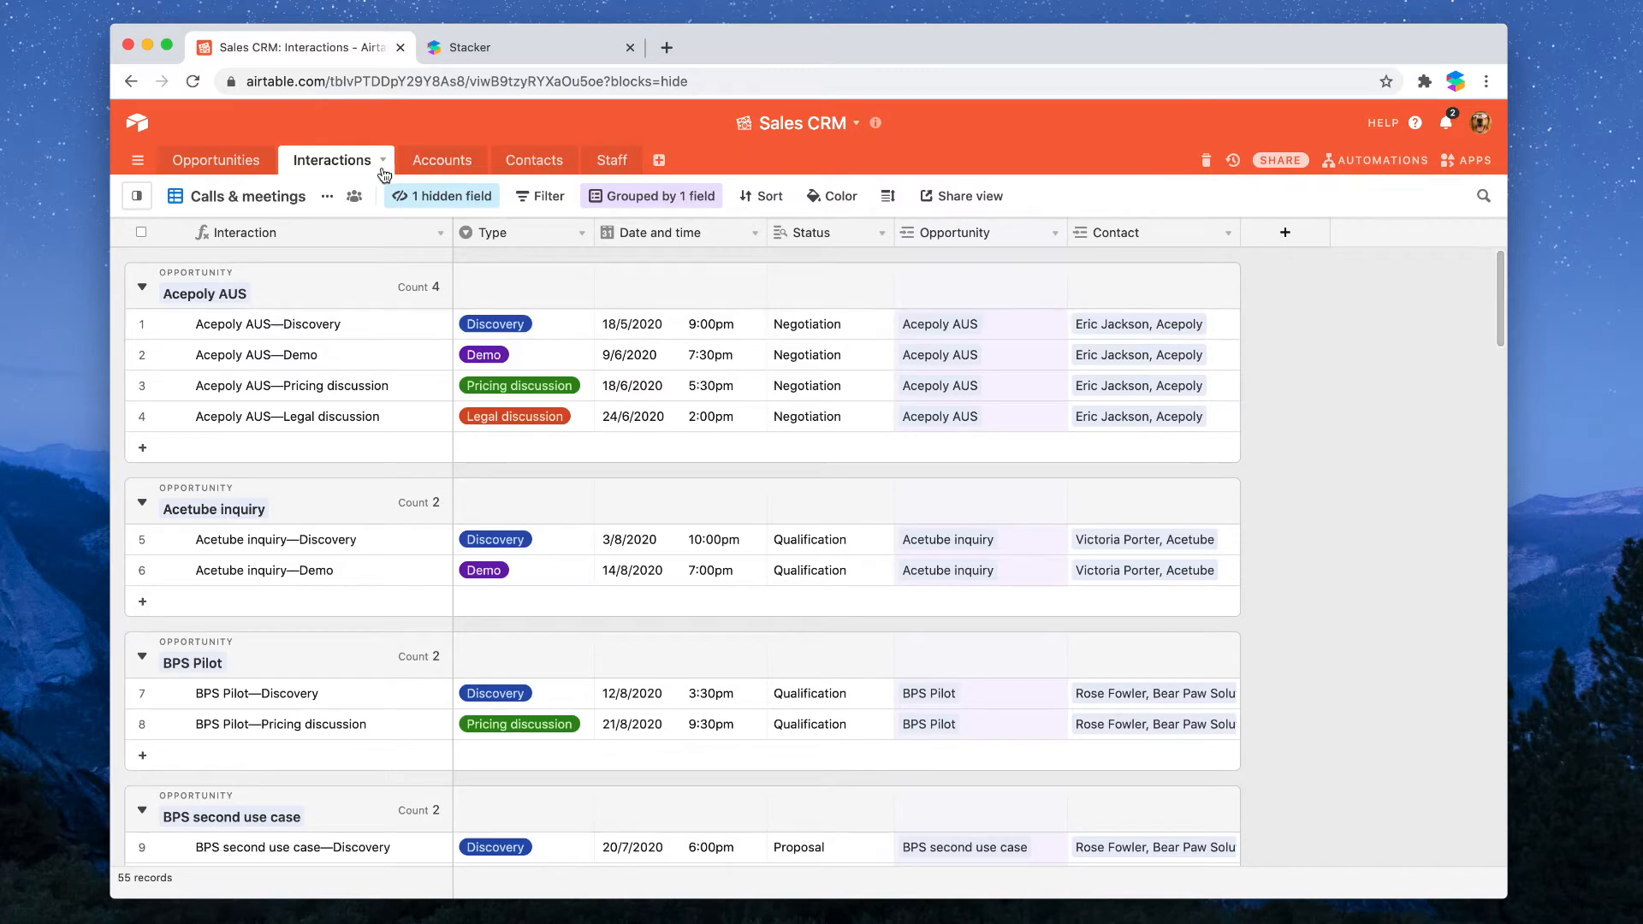
{"action": "left_click", "coordinate": [215, 164]}
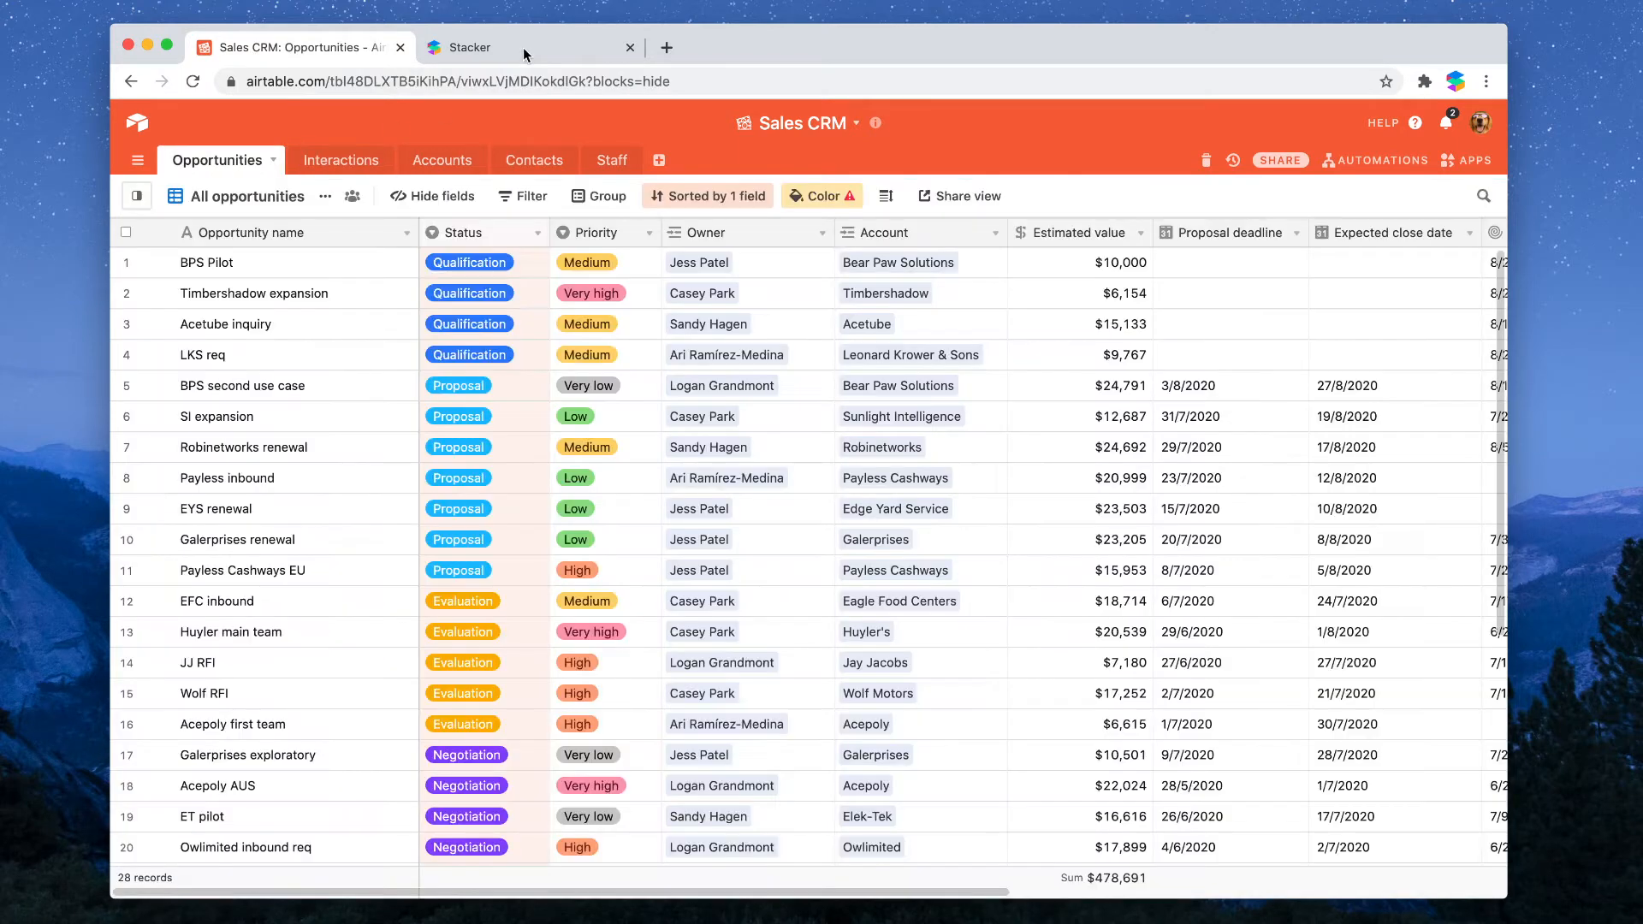
- Switch to Stacker, run the Airtable connection import and proceed to the user setup
{"action": "left_click", "coordinate": [522, 48]}
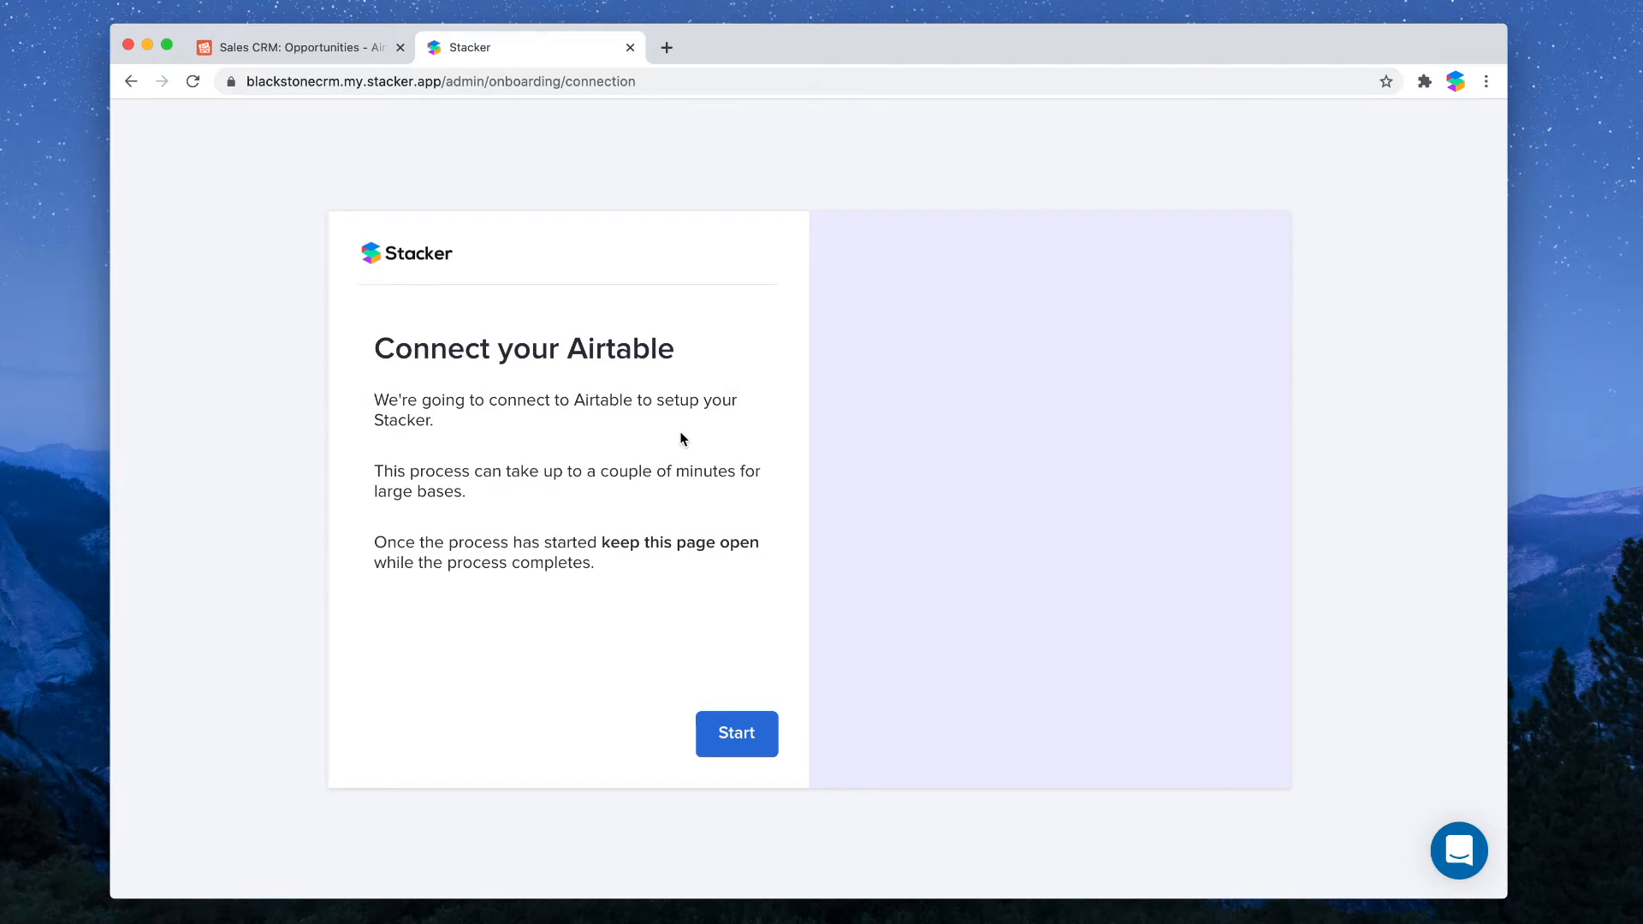
{"action": "left_click", "coordinate": [741, 732]}
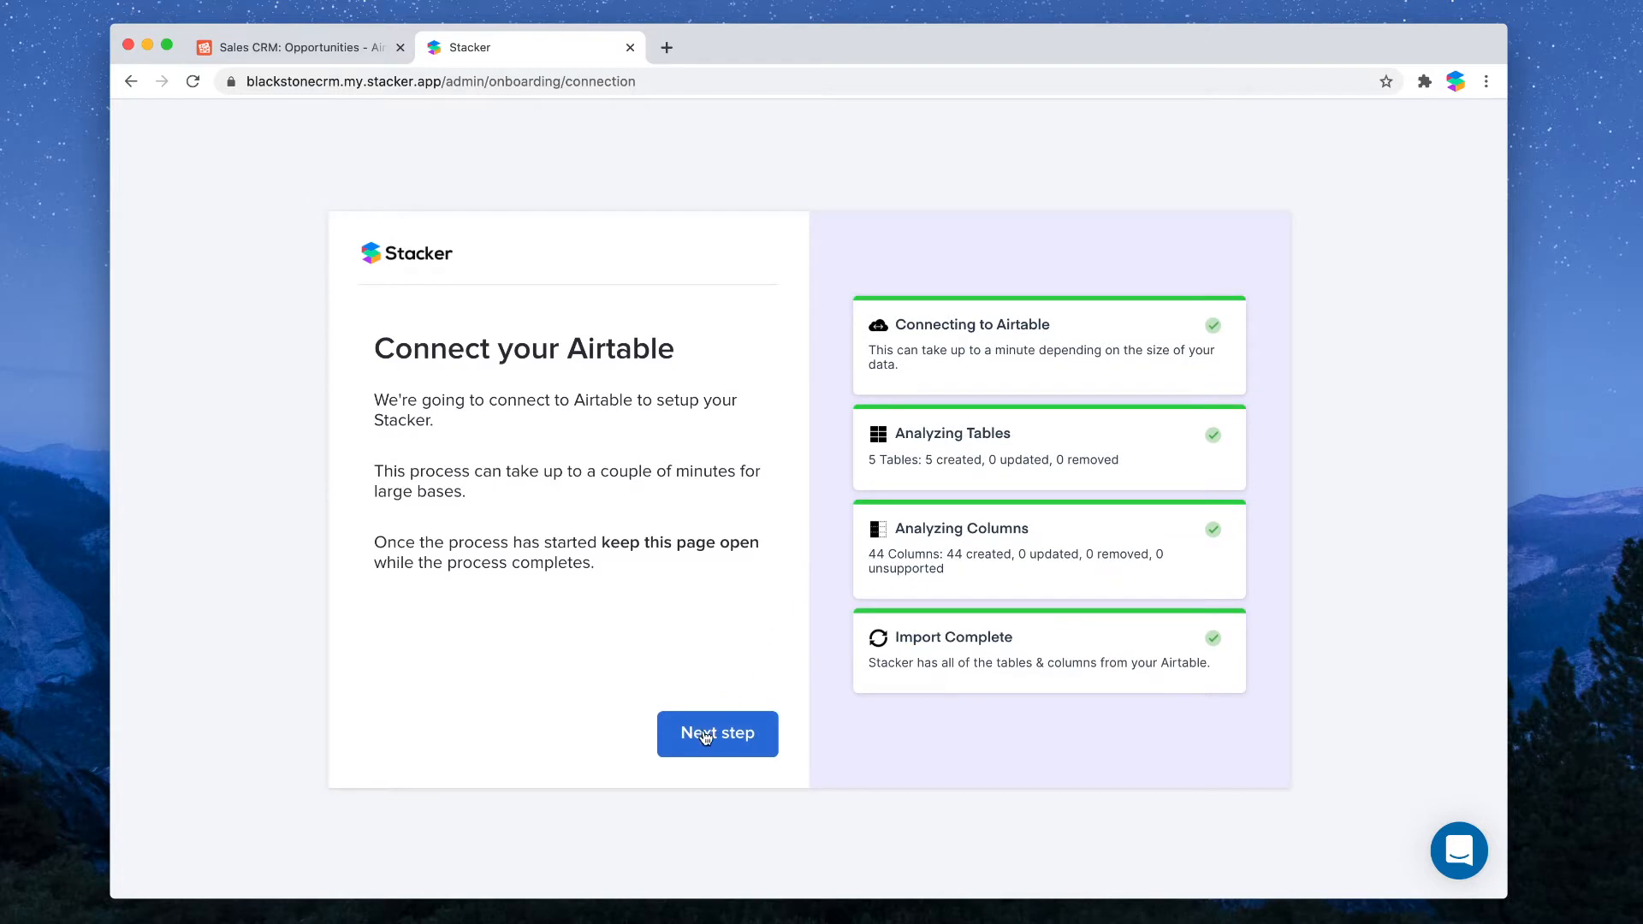
{"action": "left_click", "coordinate": [703, 736]}
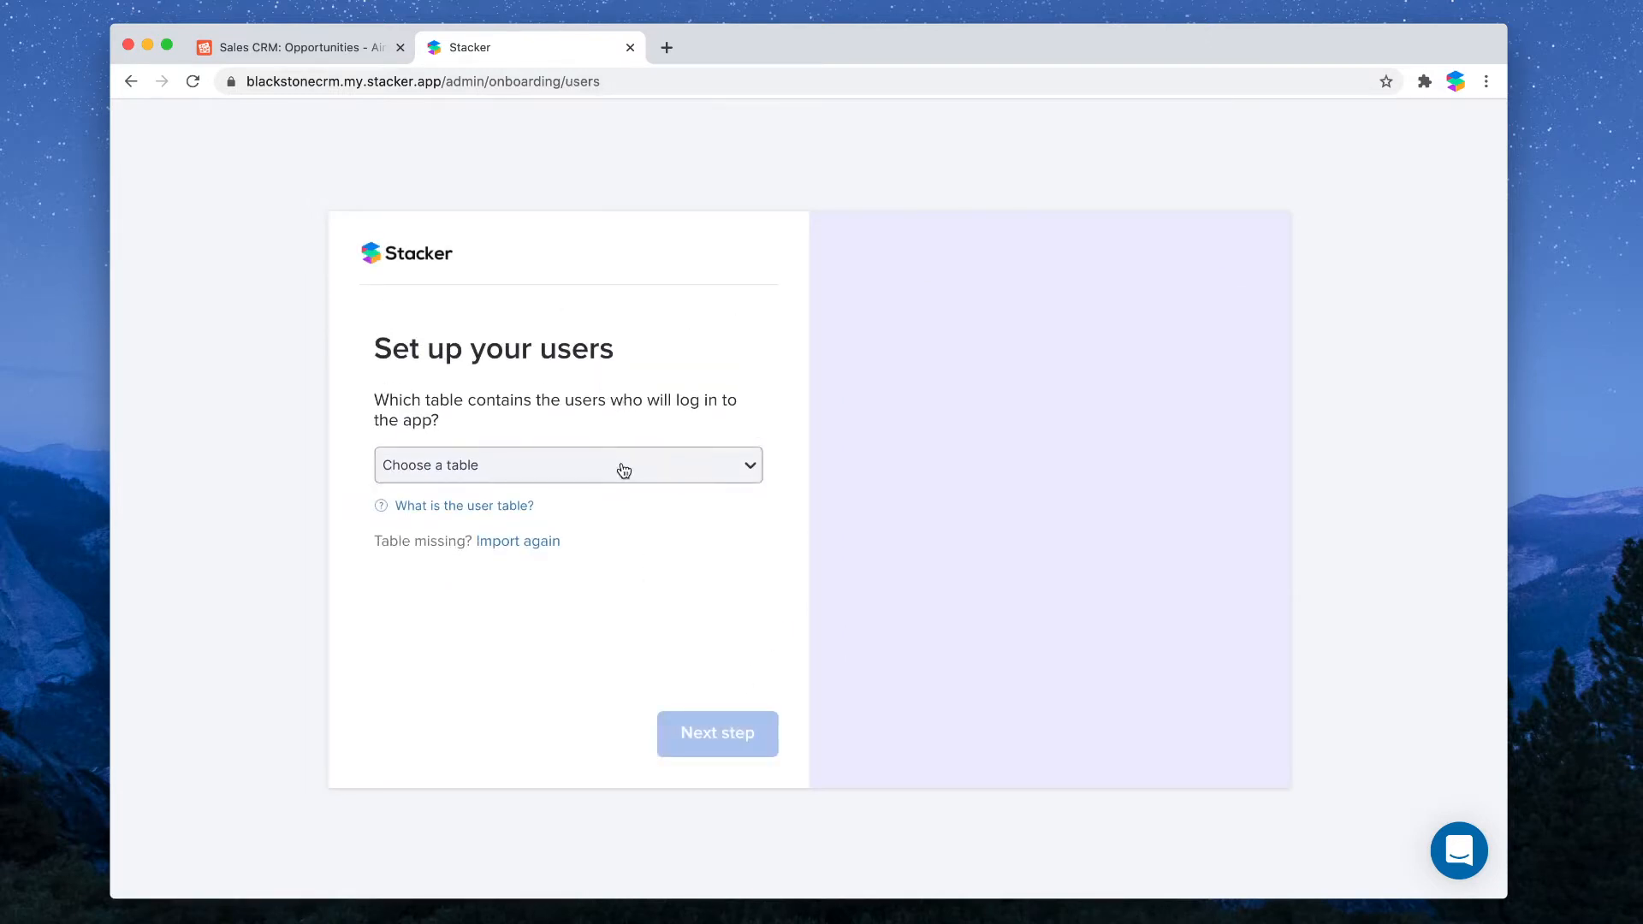
- Set Staff as the table of login users and Email as its address column, and continue to the app setup
{"action": "left_click", "coordinate": [623, 470]}
{"action": "left_click", "coordinate": [579, 637]}
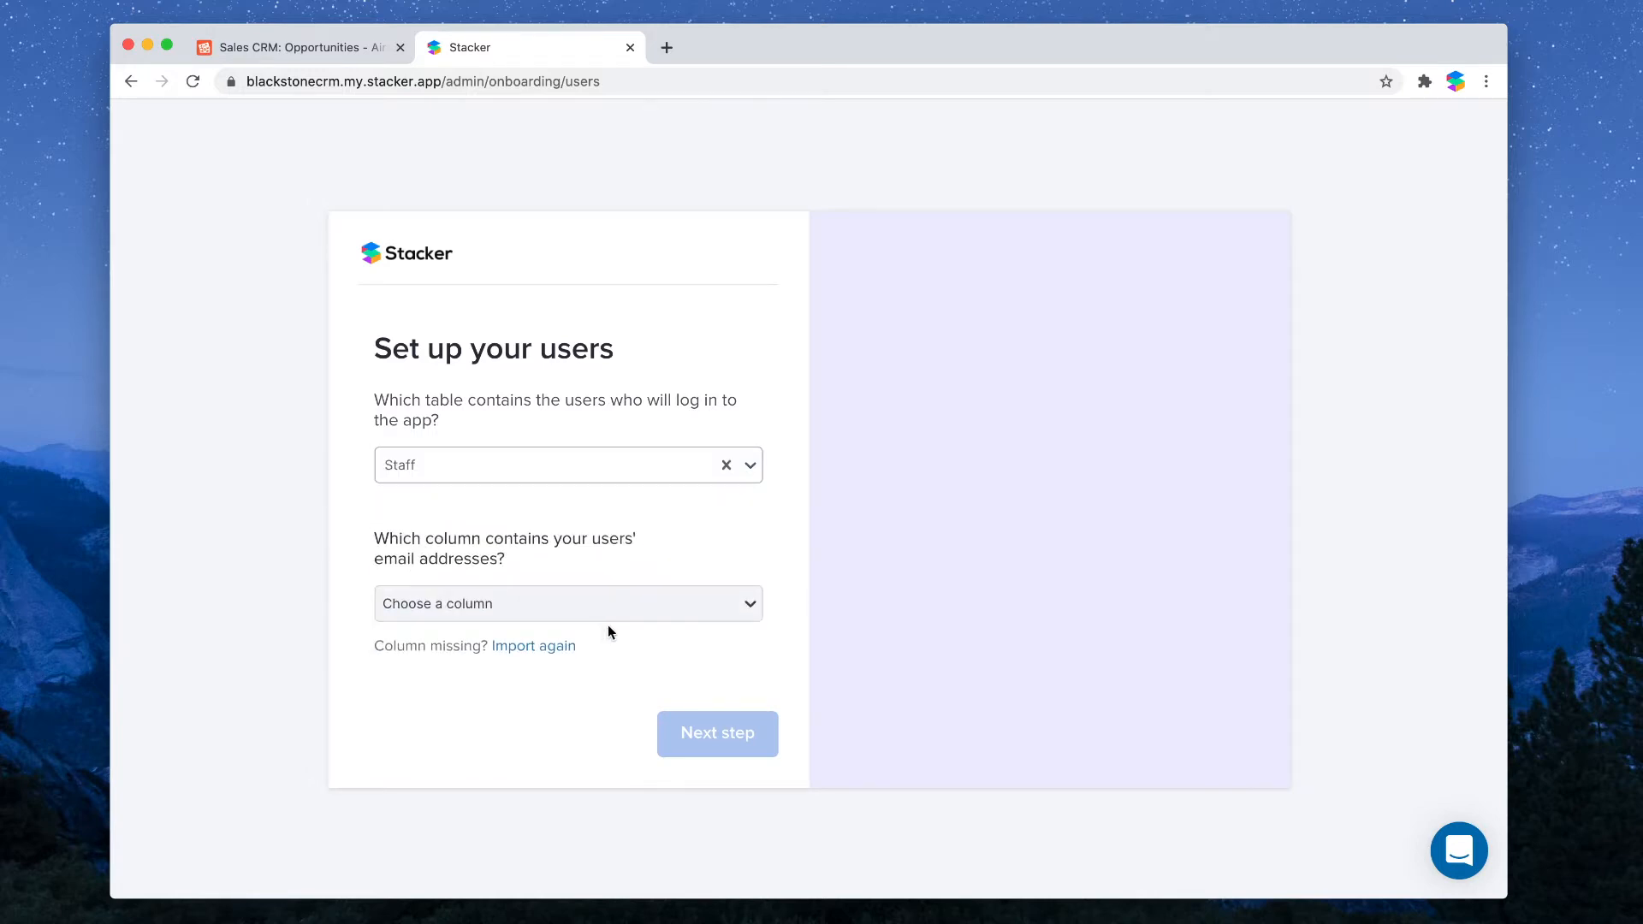
{"action": "left_click", "coordinate": [629, 608]}
{"action": "left_click", "coordinate": [566, 696]}
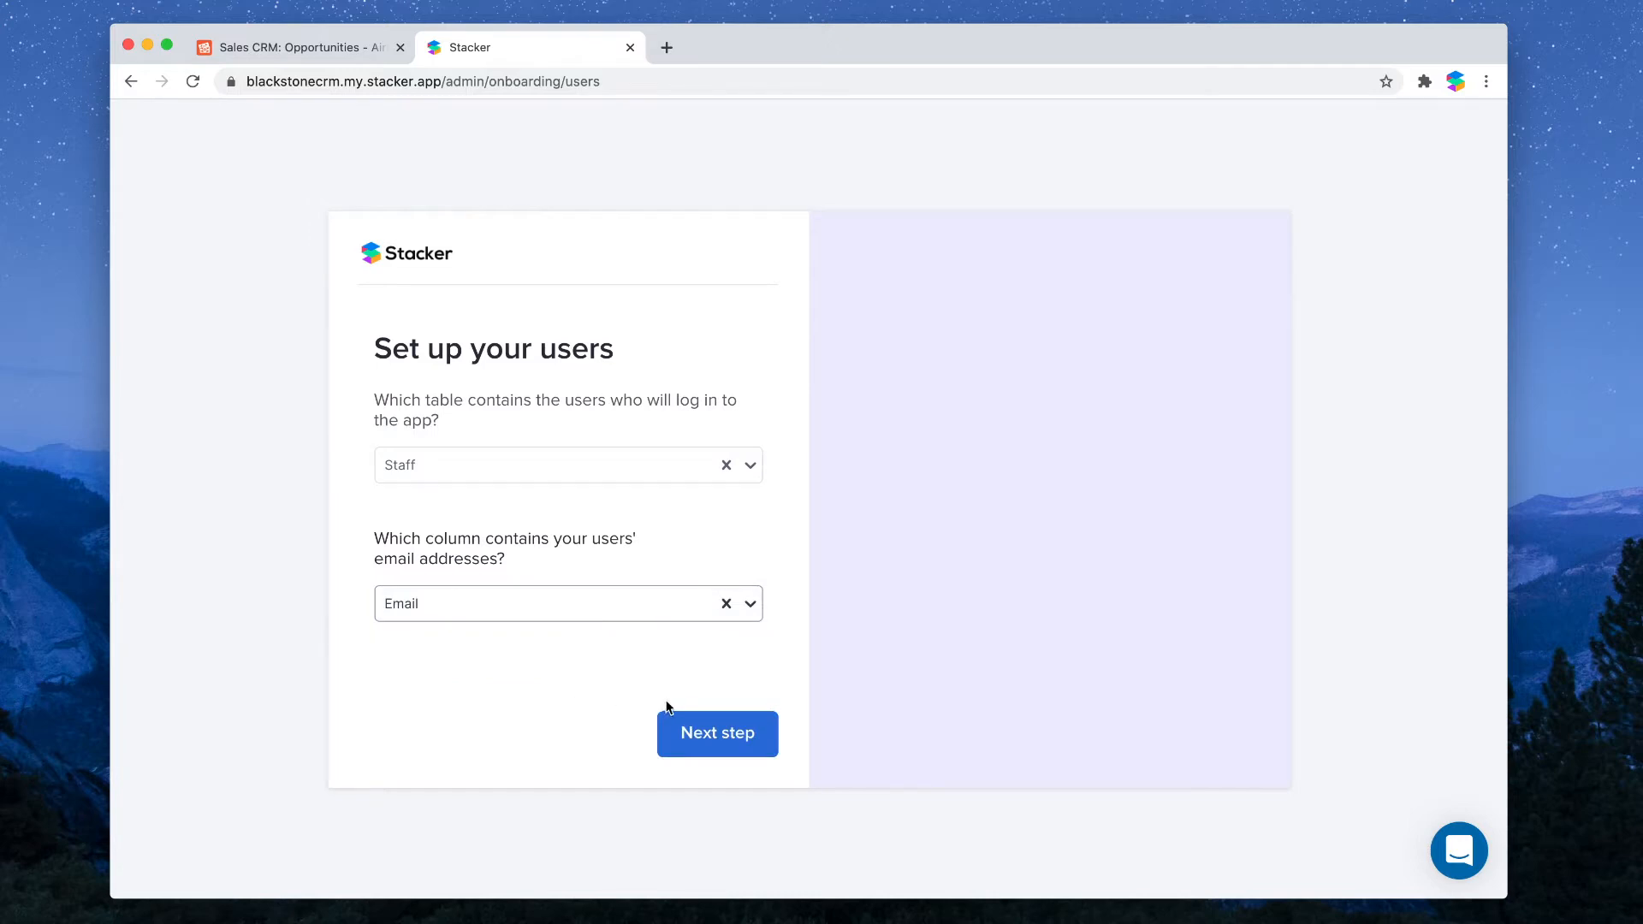
{"action": "left_click", "coordinate": [702, 727]}
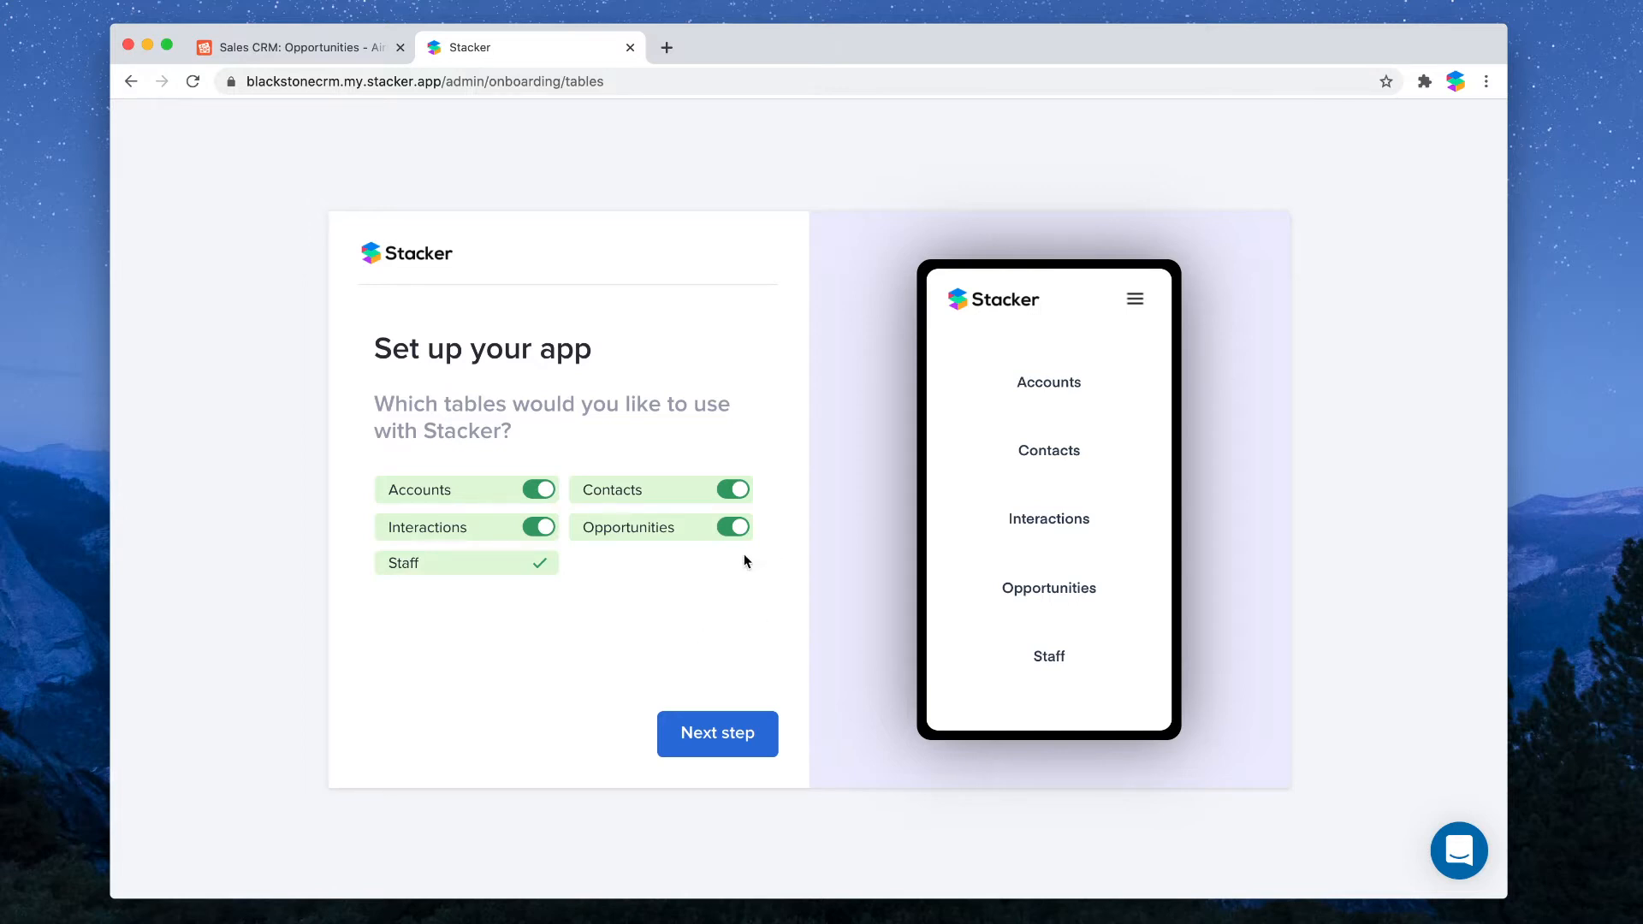
- Keep all five tables enabled, accept the default branding, and finish the setup to open the new app
{"action": "left_click", "coordinate": [733, 528]}
{"action": "left_click", "coordinate": [732, 530]}
{"action": "left_click", "coordinate": [721, 747]}
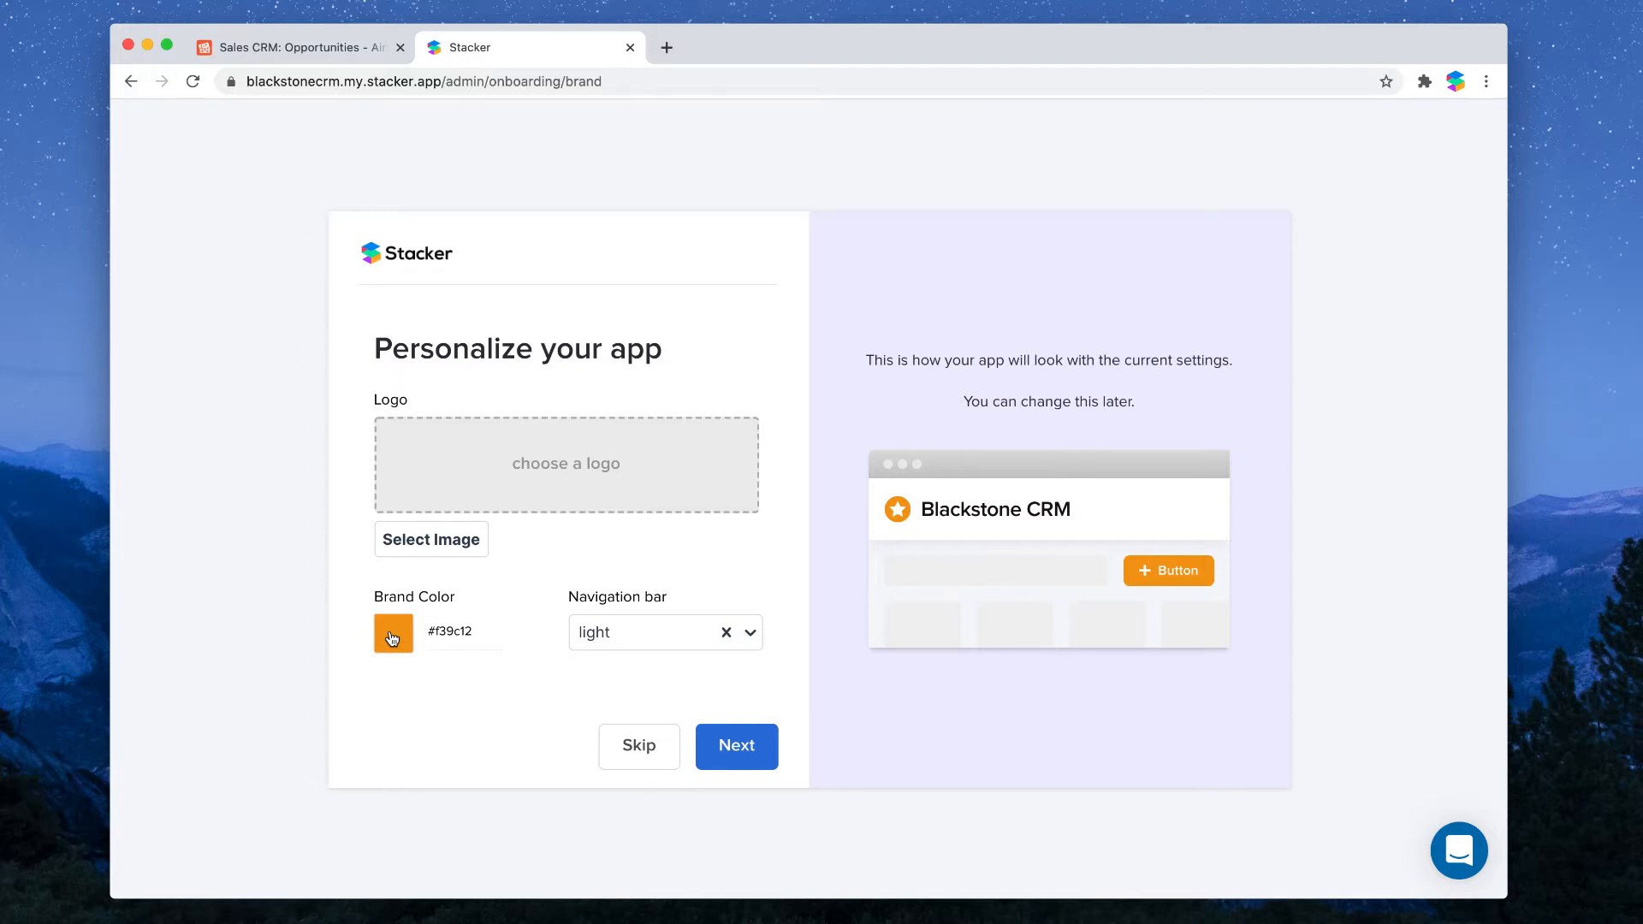
{"action": "left_click", "coordinate": [748, 747]}
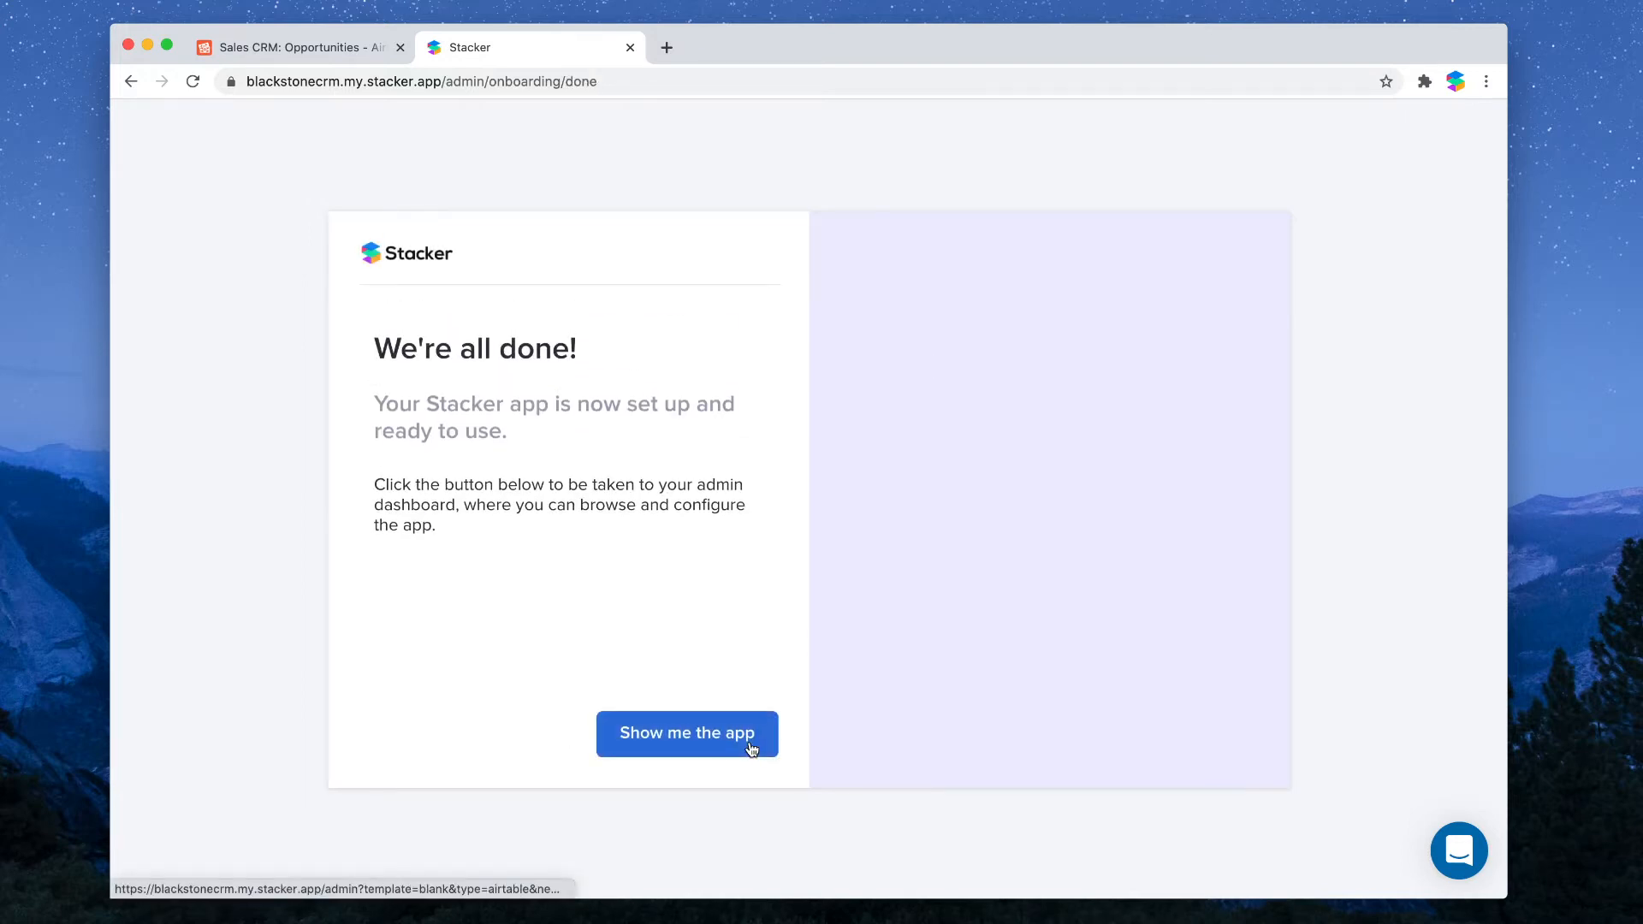
{"action": "left_click", "coordinate": [741, 743]}
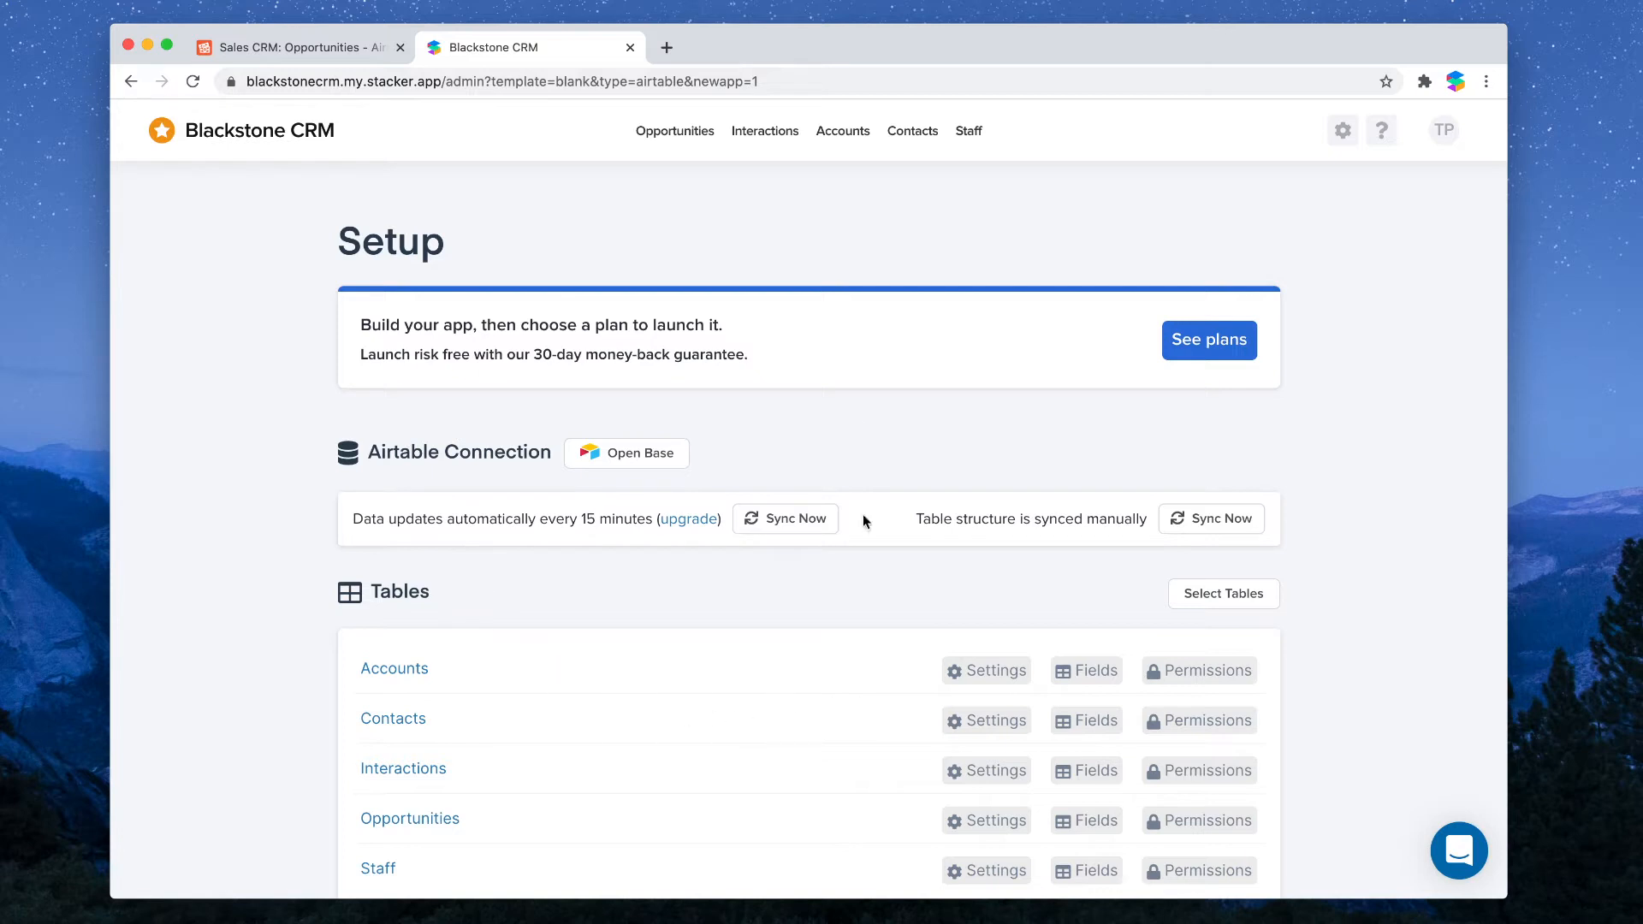
- Look through the Opportunities, Interactions, Accounts and Staff list pages of the generated app
{"action": "left_click", "coordinate": [661, 132]}
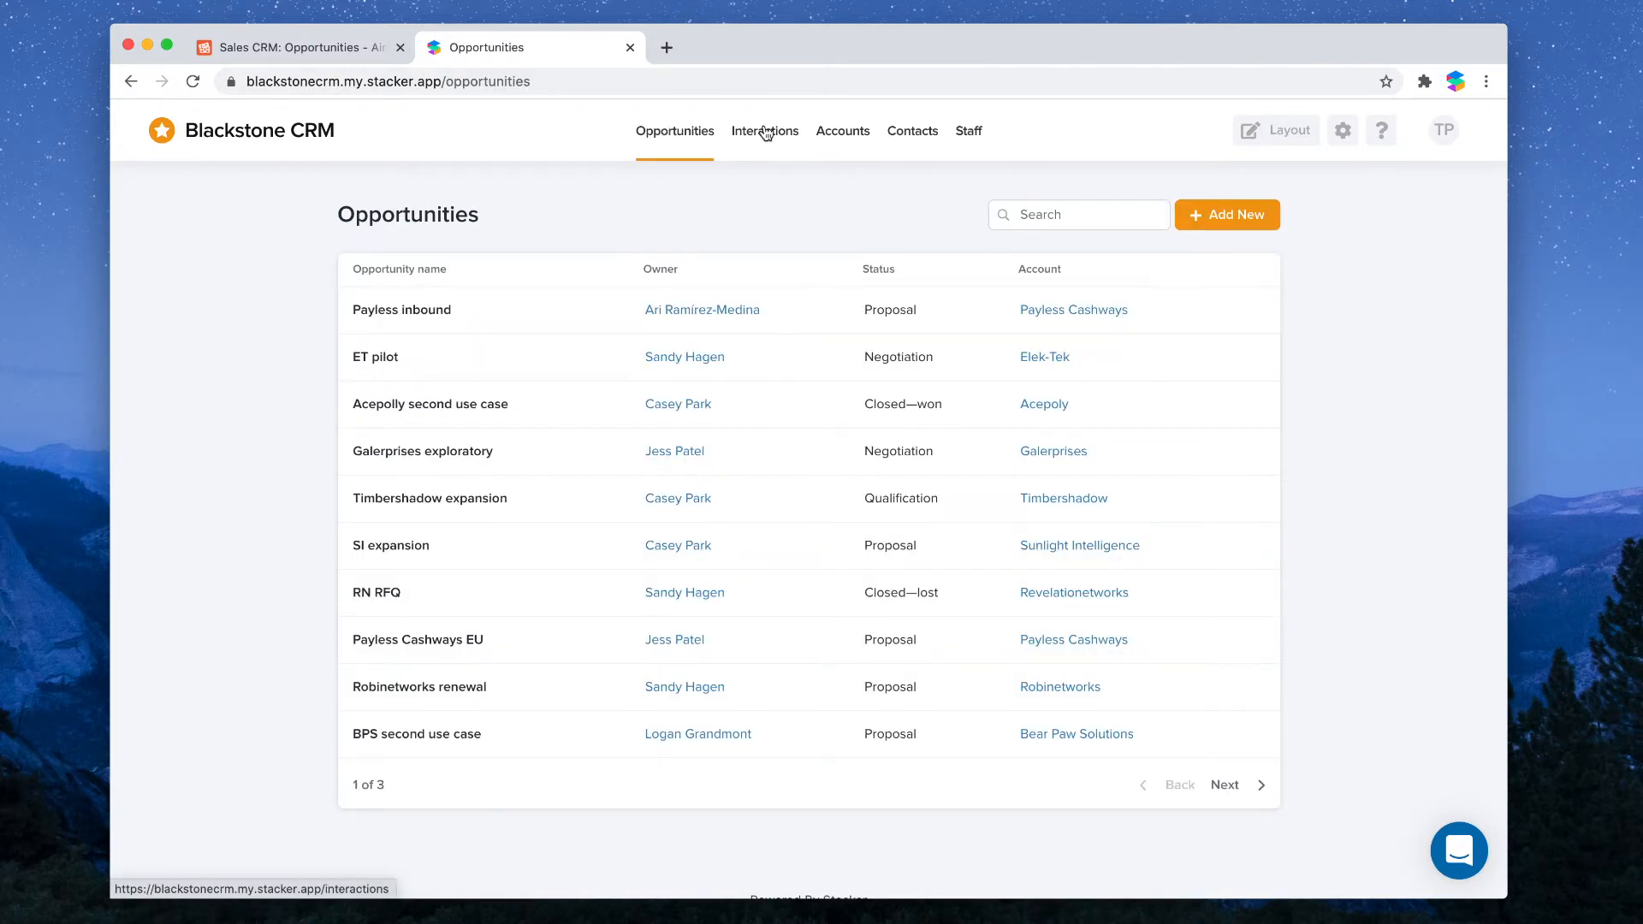
{"action": "left_click", "coordinate": [765, 133]}
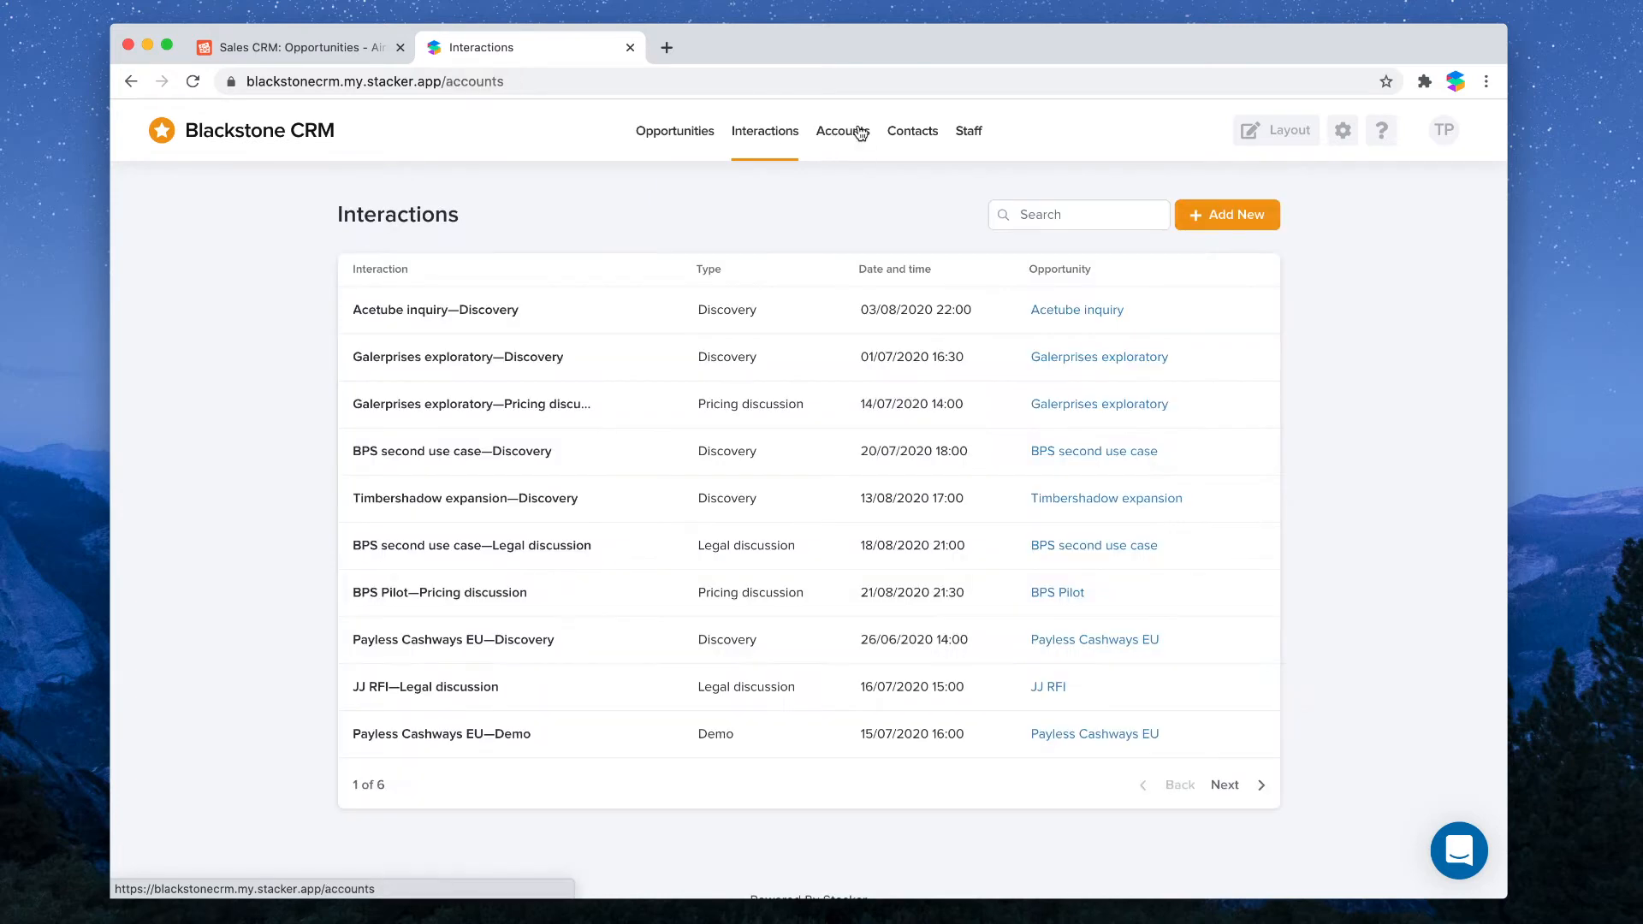
{"action": "left_click", "coordinate": [847, 133]}
{"action": "left_click", "coordinate": [971, 134]}
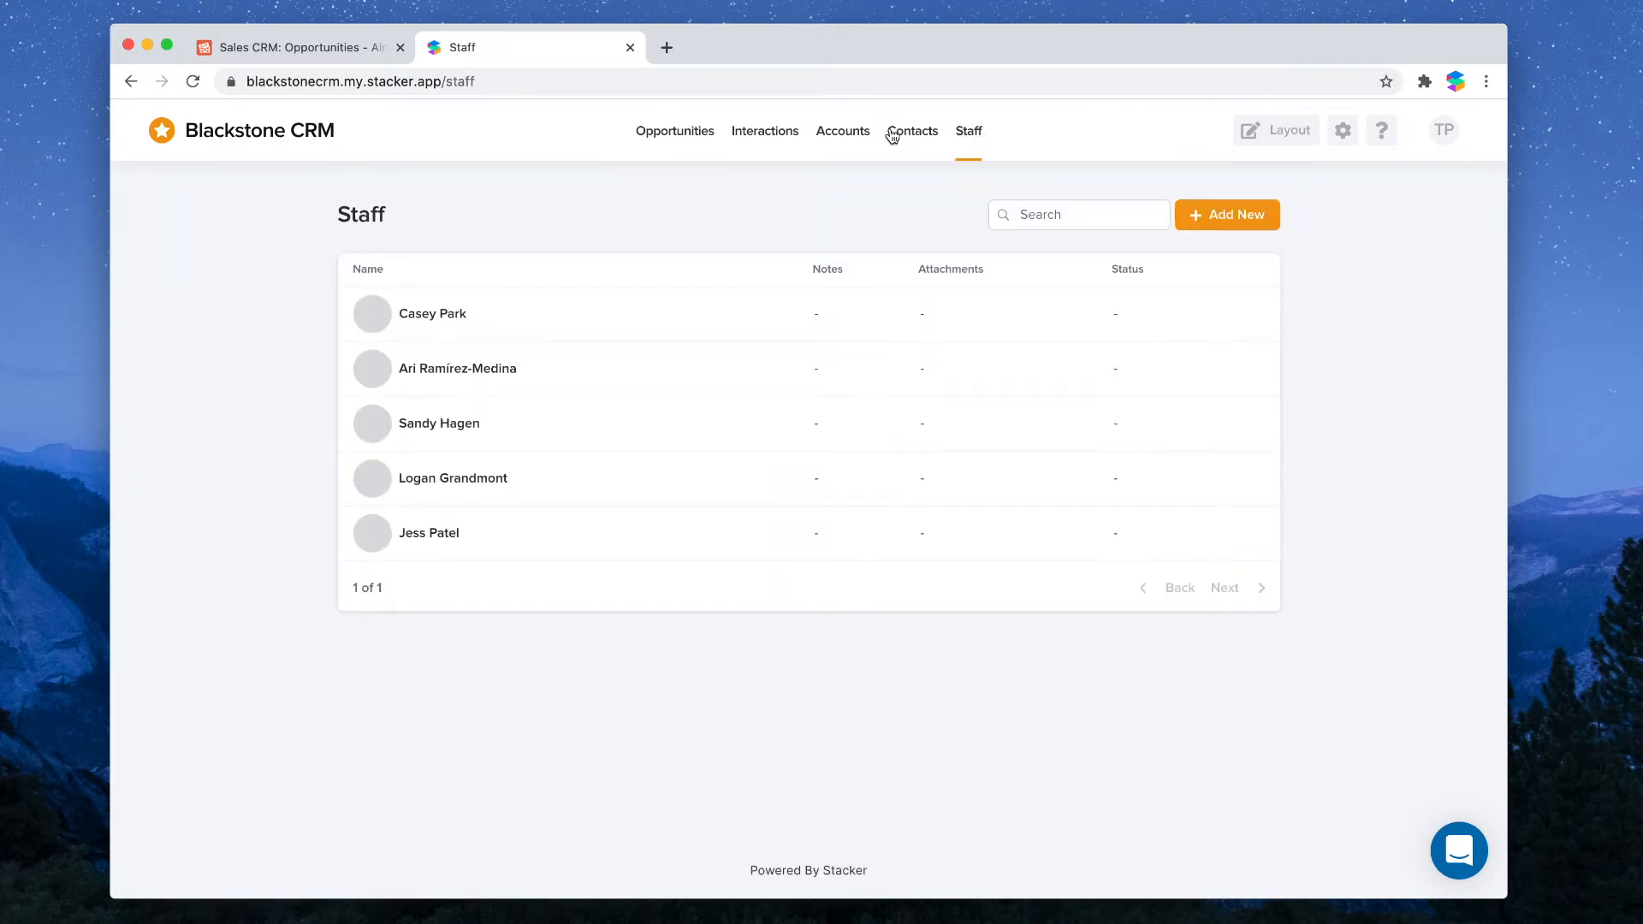
{"action": "left_click", "coordinate": [823, 133]}
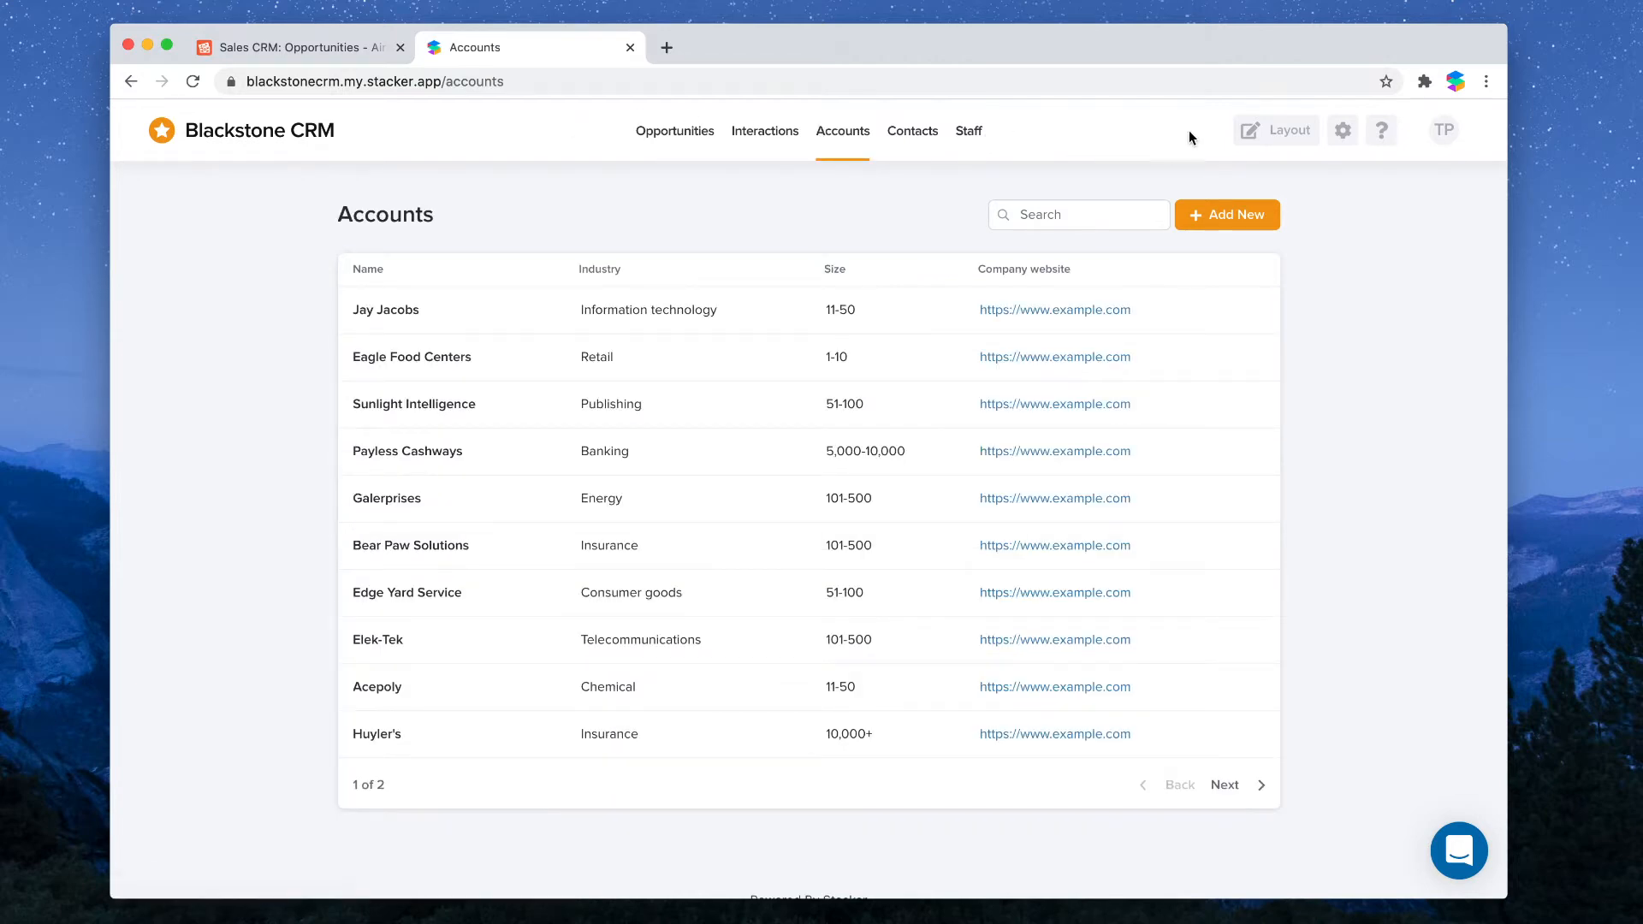
- Reorder the app navigation so that Accounts comes first and Contacts second, ahead of Opportunities
{"action": "left_click", "coordinate": [1341, 131]}
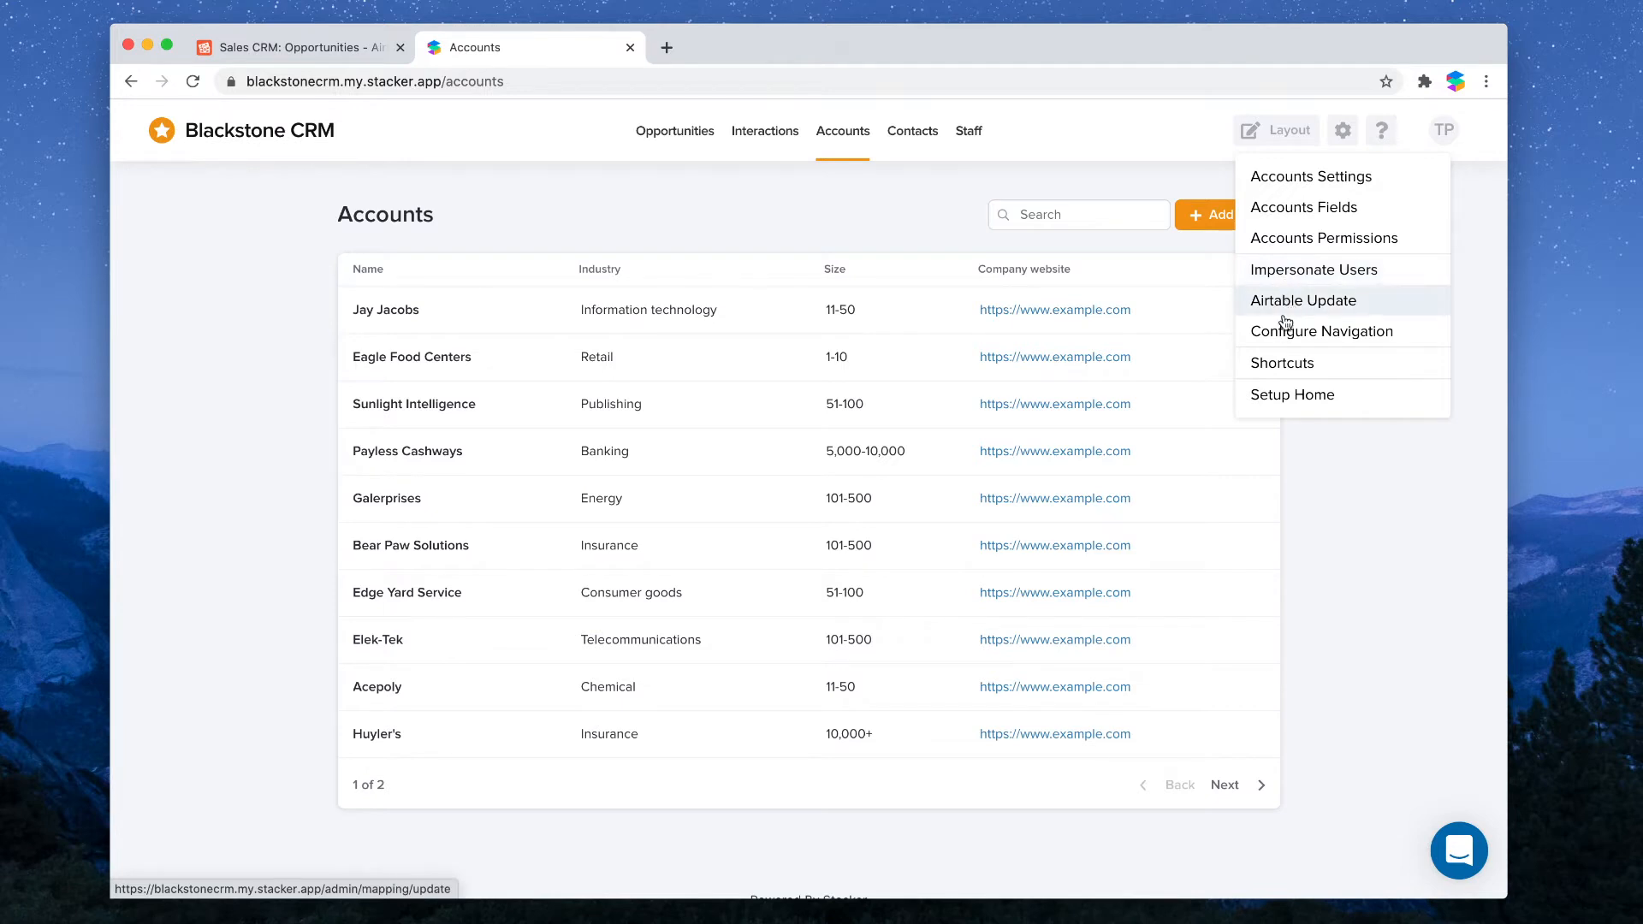
{"action": "left_click", "coordinate": [1284, 333]}
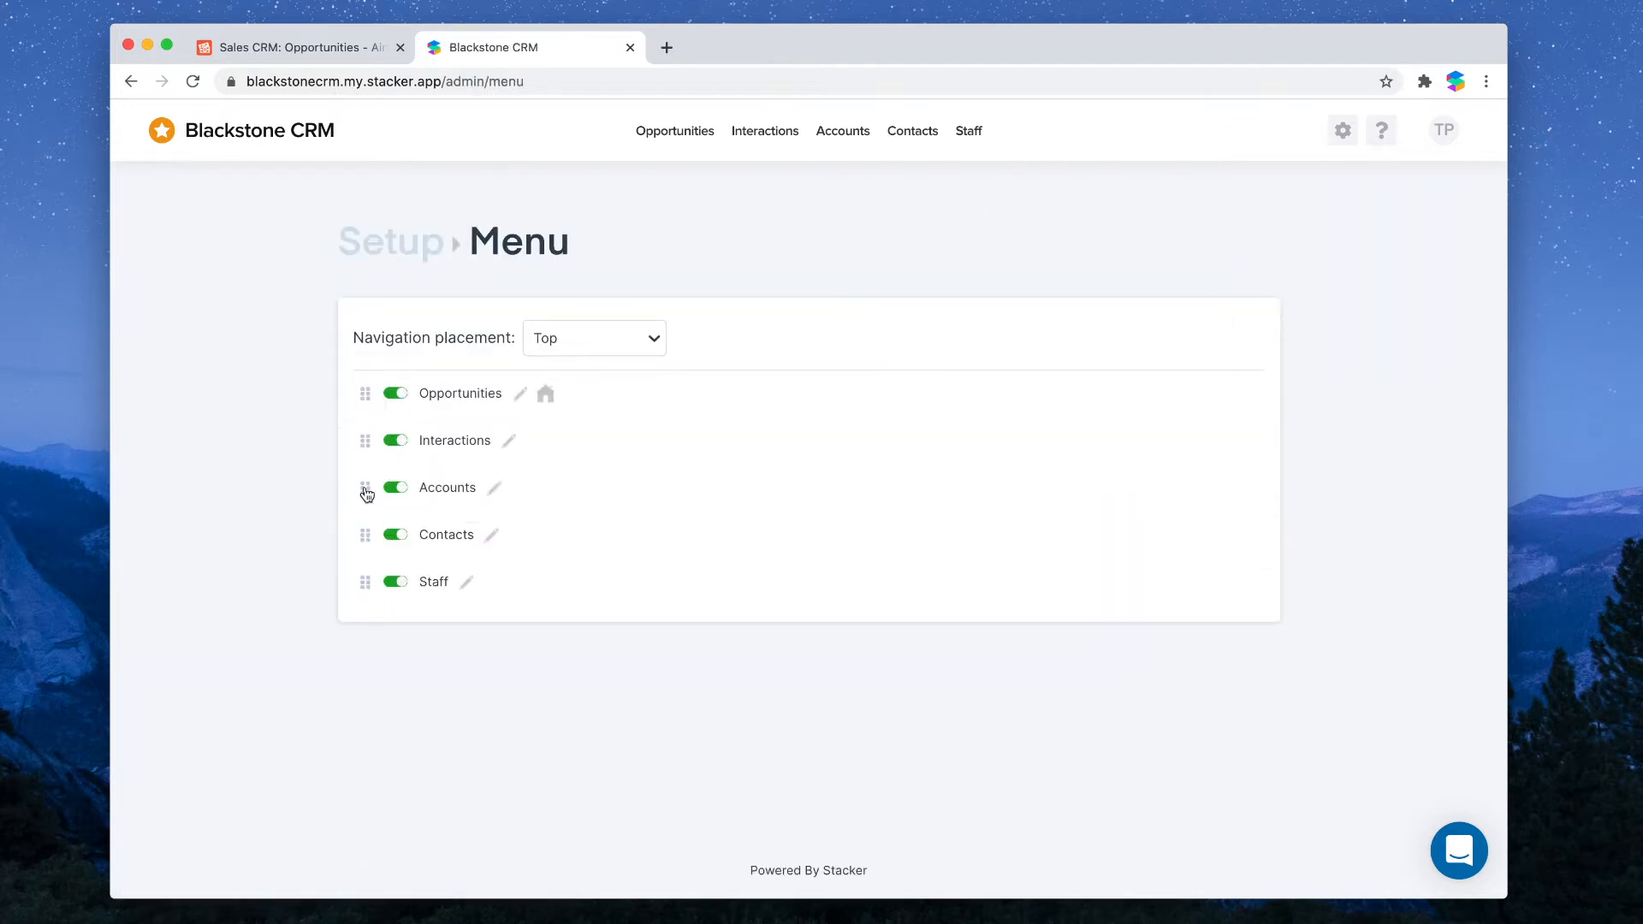
{"action": "left_click_drag", "start_coordinate": [364, 487], "coordinate": [366, 381]}
{"action": "left_click_drag", "start_coordinate": [363, 531], "coordinate": [363, 429]}
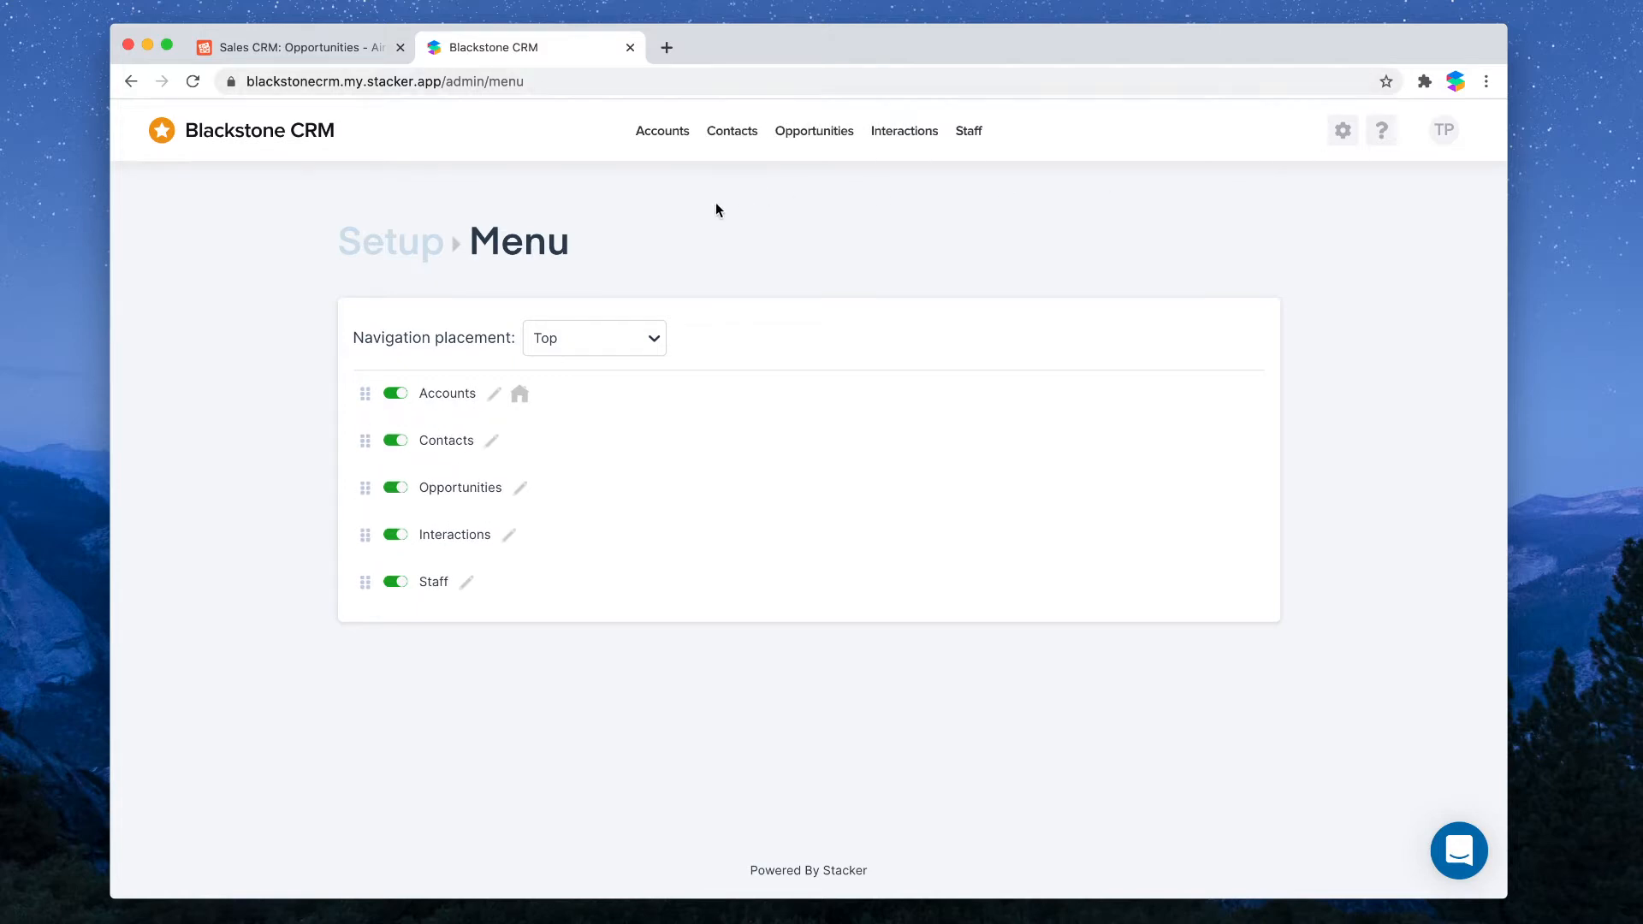
- Edit the Accounts list layout to hide the Company website field and display the records as Rows
{"action": "left_click", "coordinate": [666, 133]}
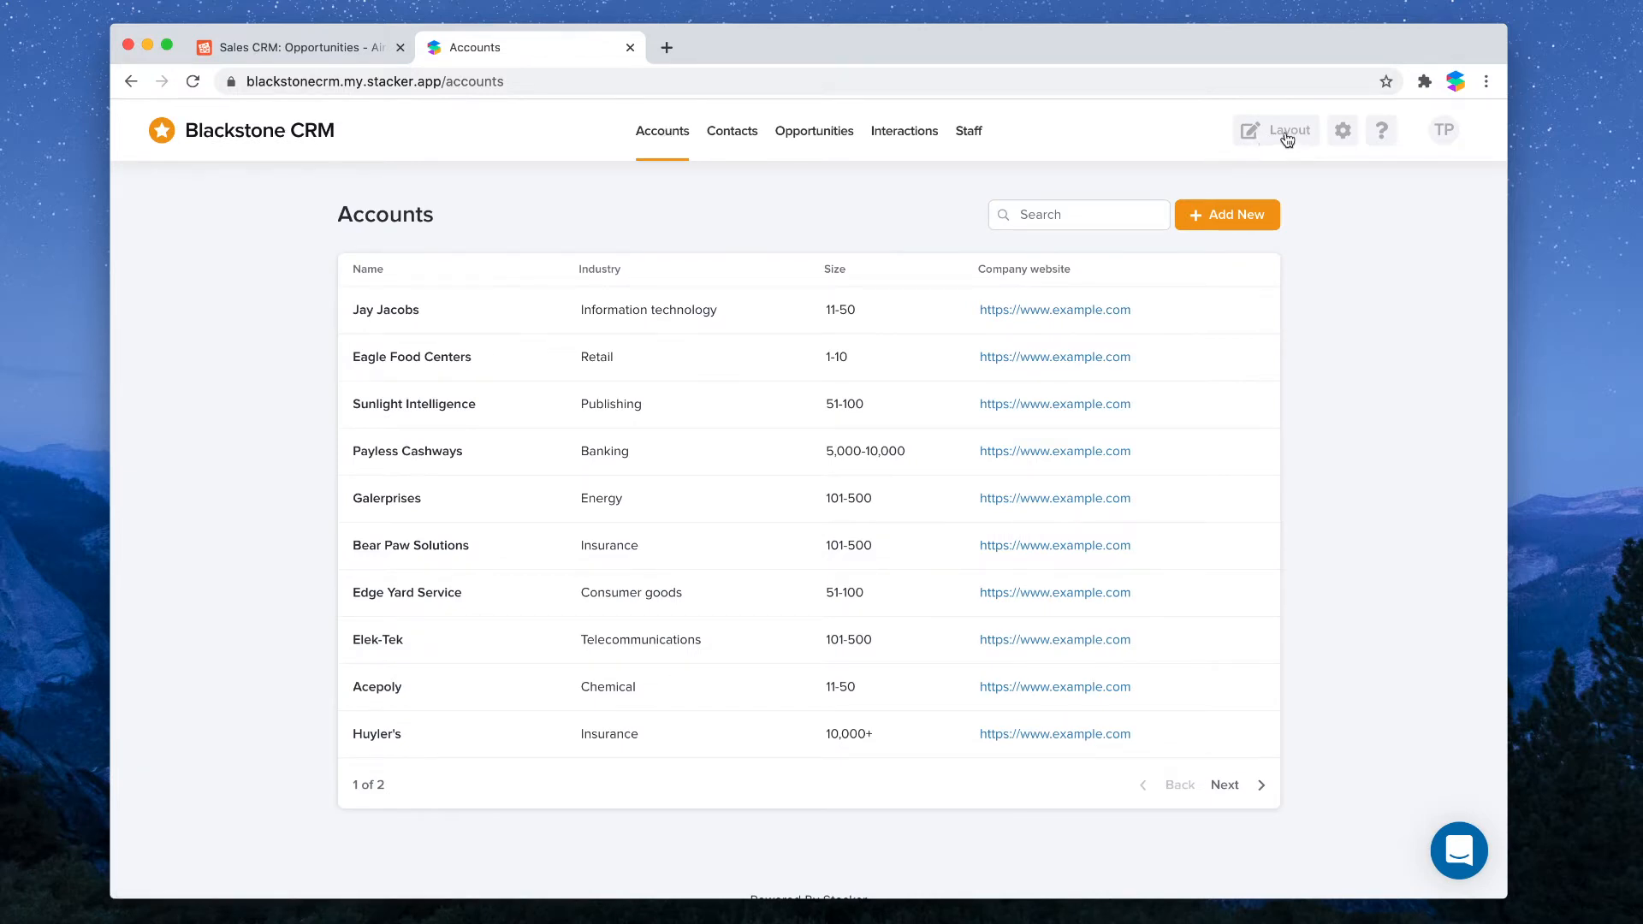
{"action": "left_click", "coordinate": [1286, 137]}
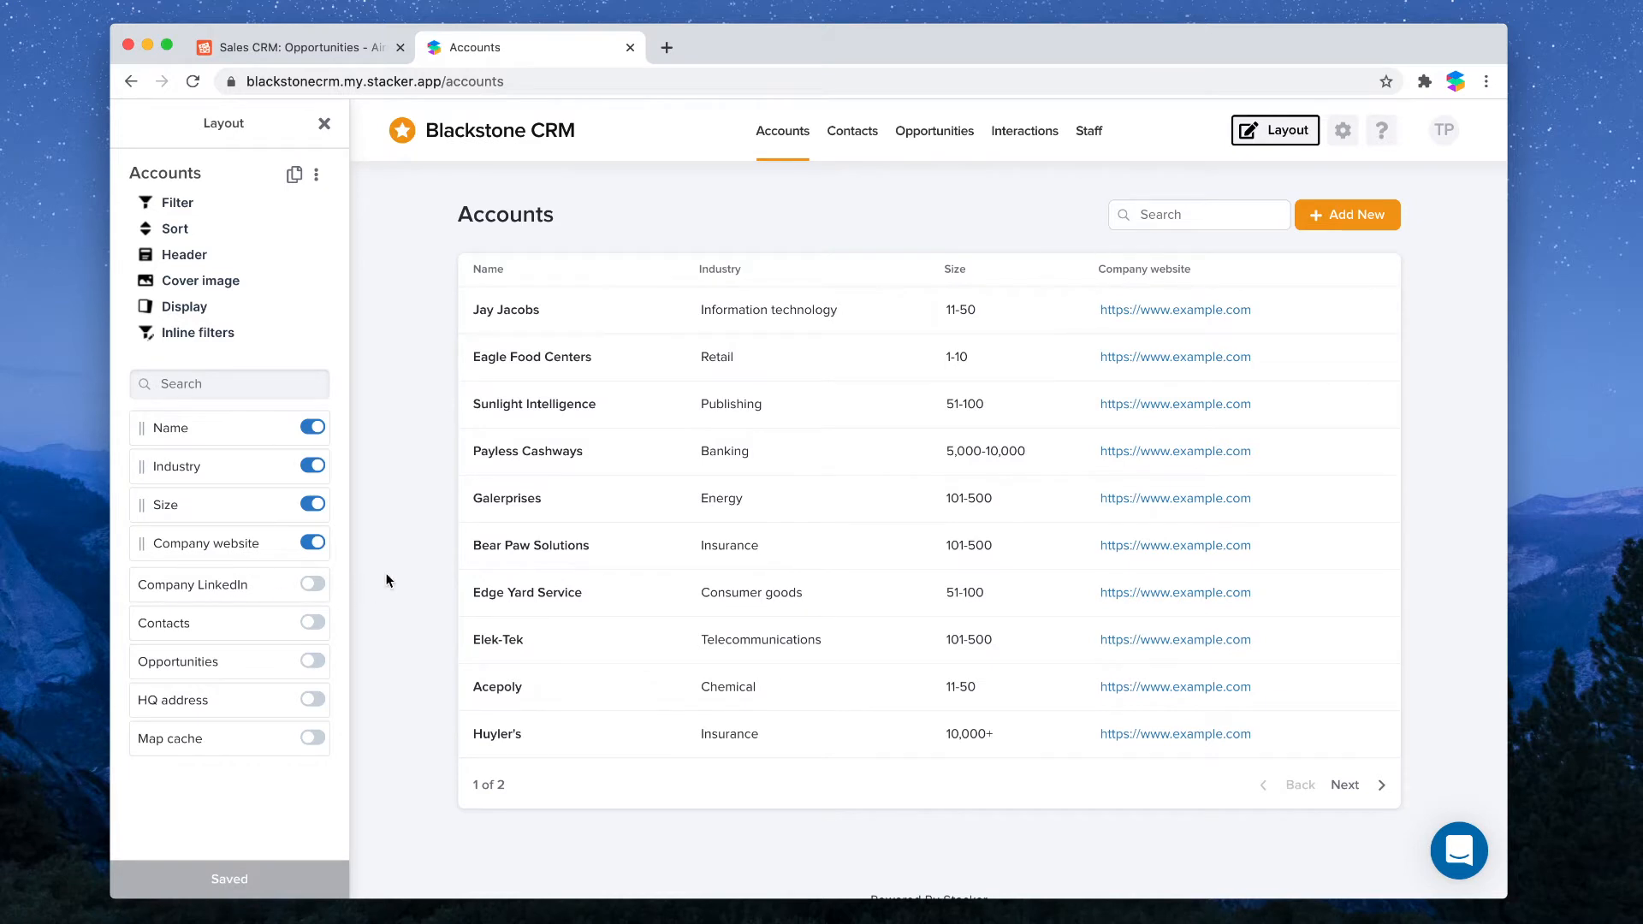
{"action": "left_click", "coordinate": [313, 544]}
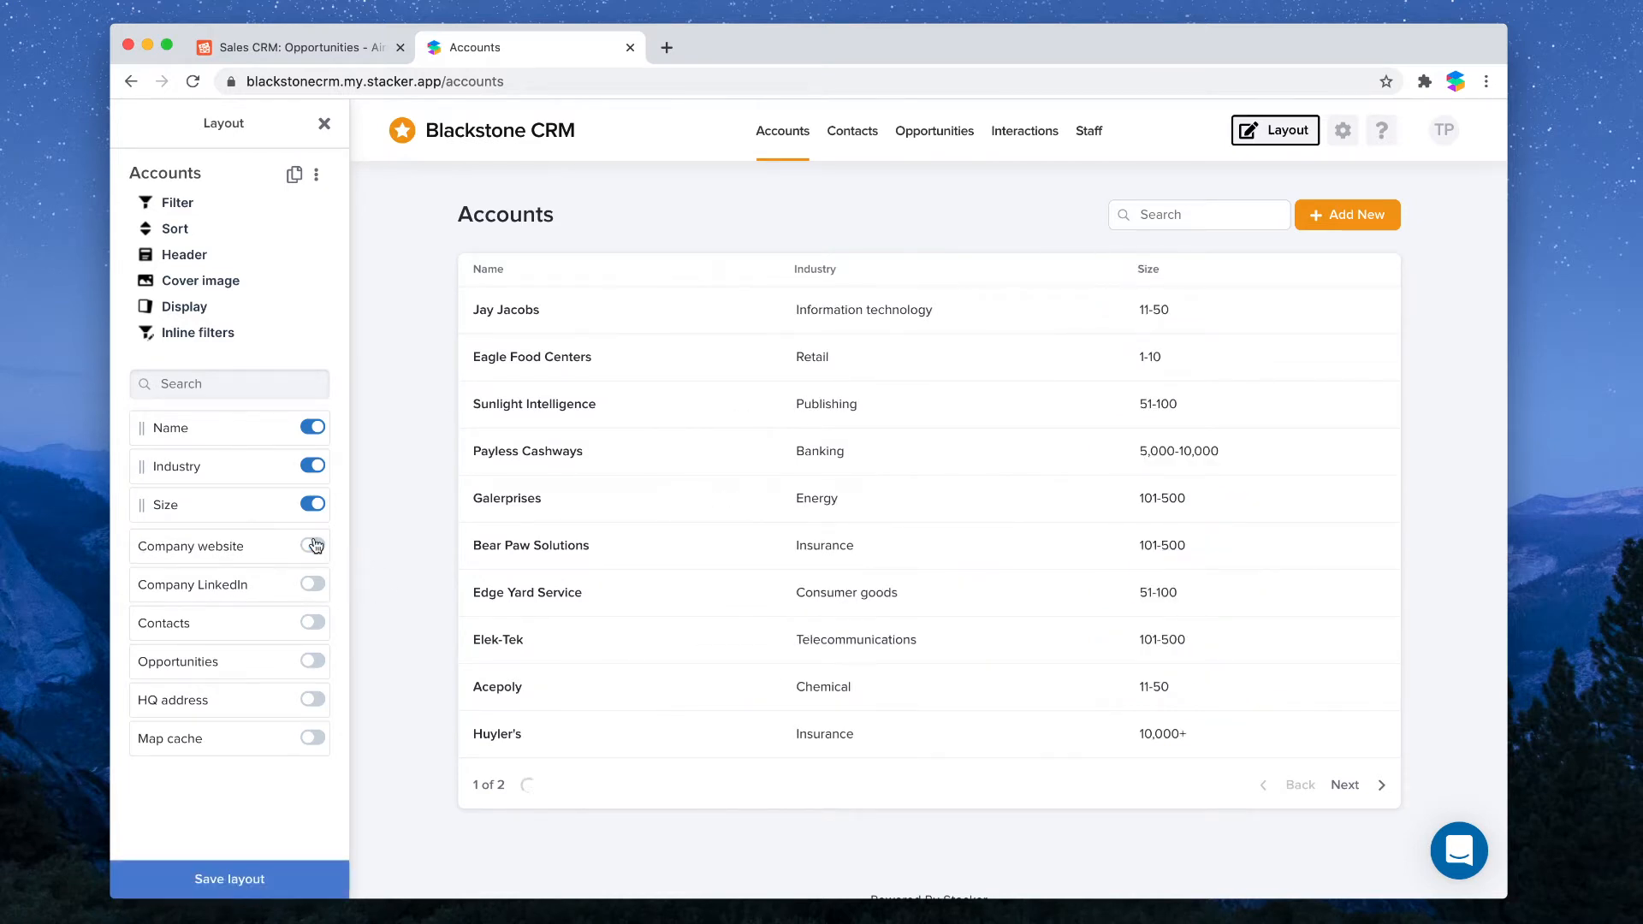
{"action": "left_click", "coordinate": [185, 302]}
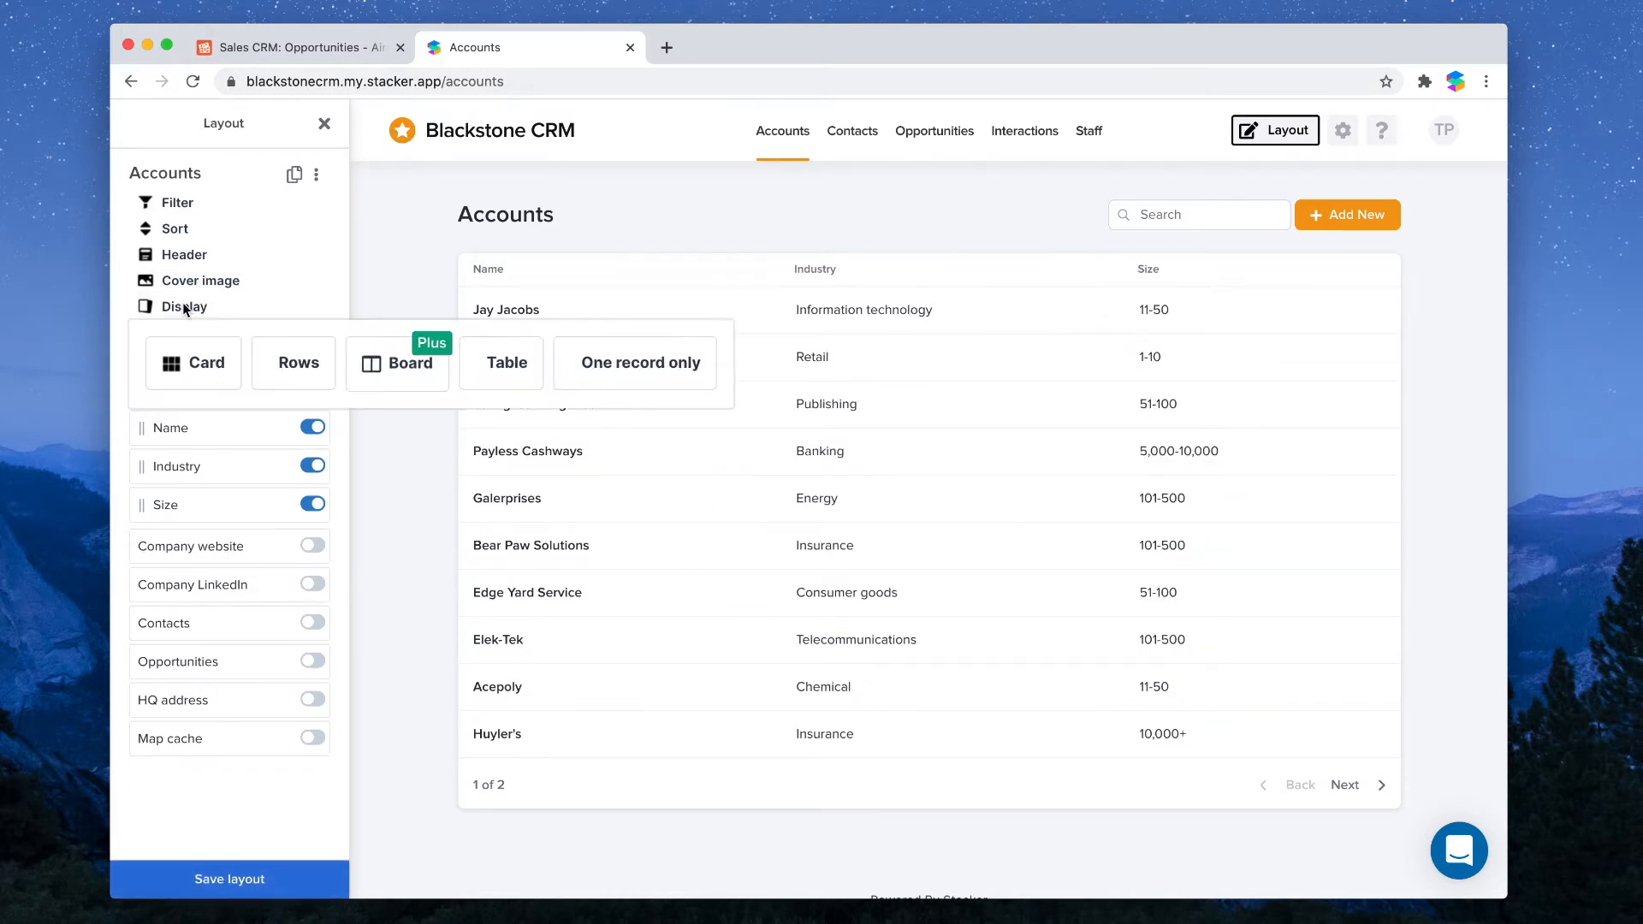
{"action": "left_click", "coordinate": [317, 365]}
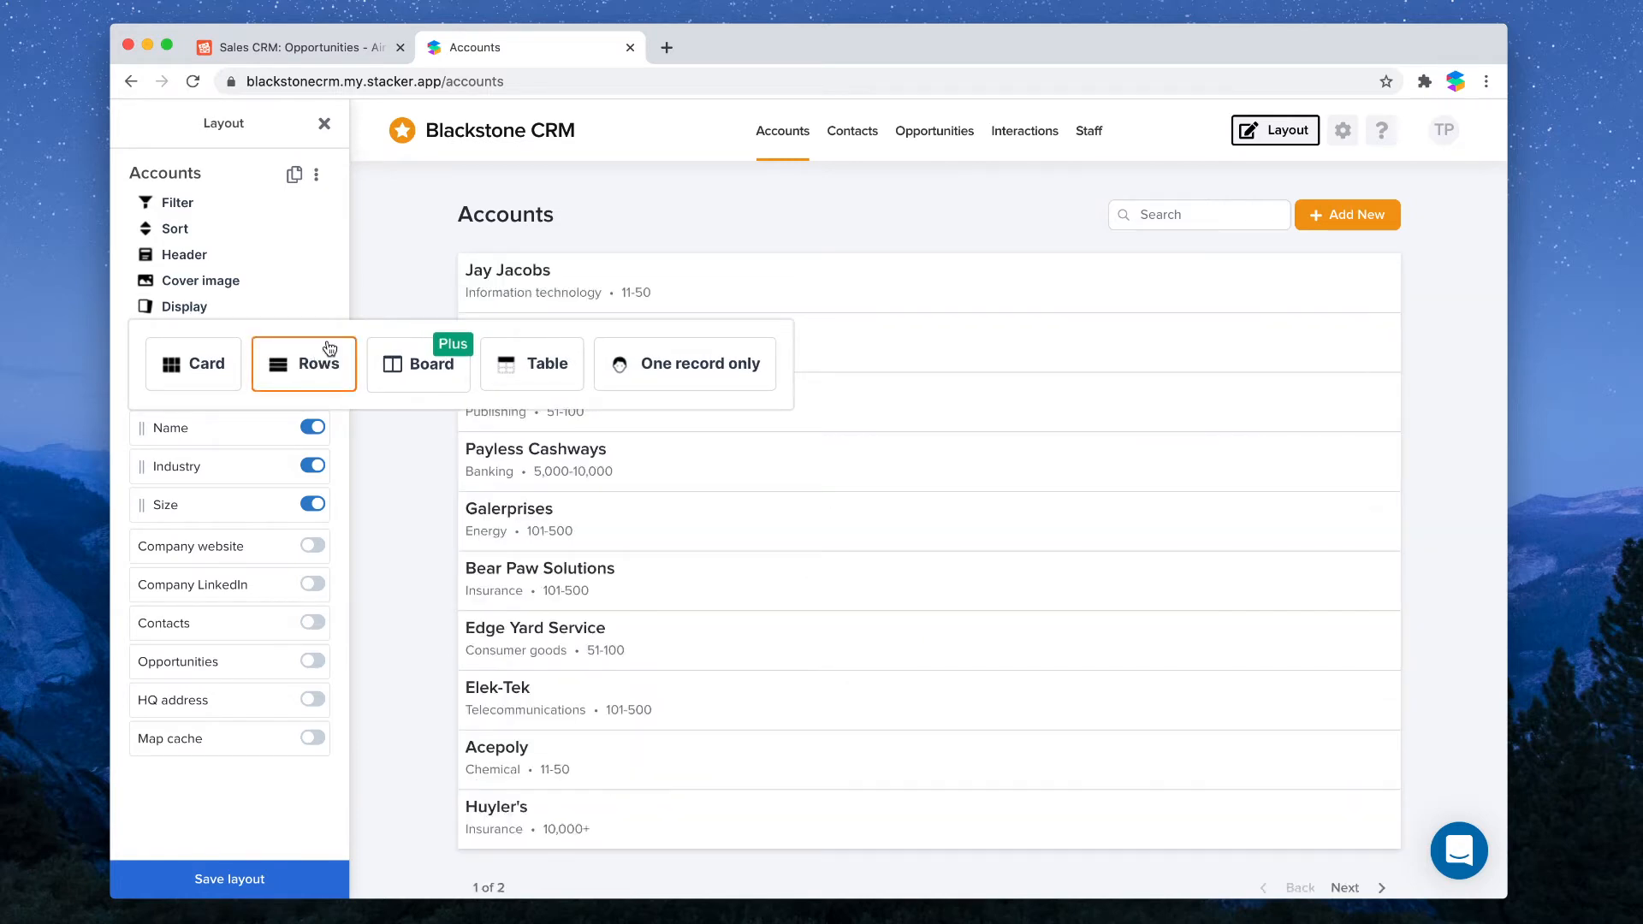
{"action": "left_click", "coordinate": [375, 296]}
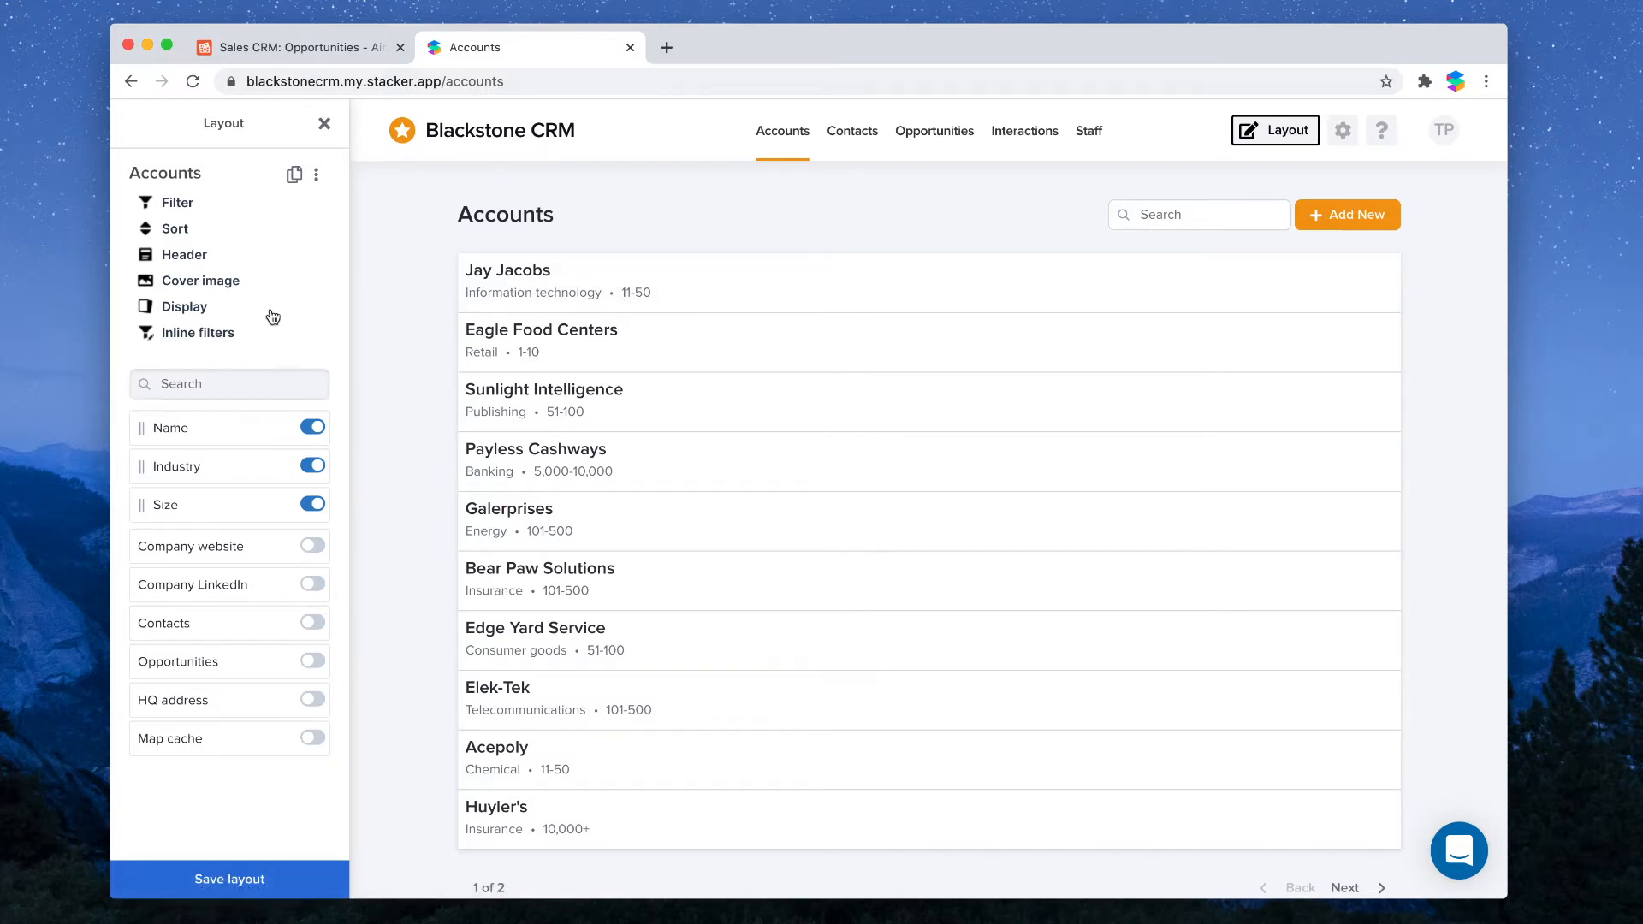
- Enable inline filters on the Accounts list and check the options offered by the Industry filter
{"action": "left_click", "coordinate": [189, 337]}
{"action": "left_click", "coordinate": [310, 367]}
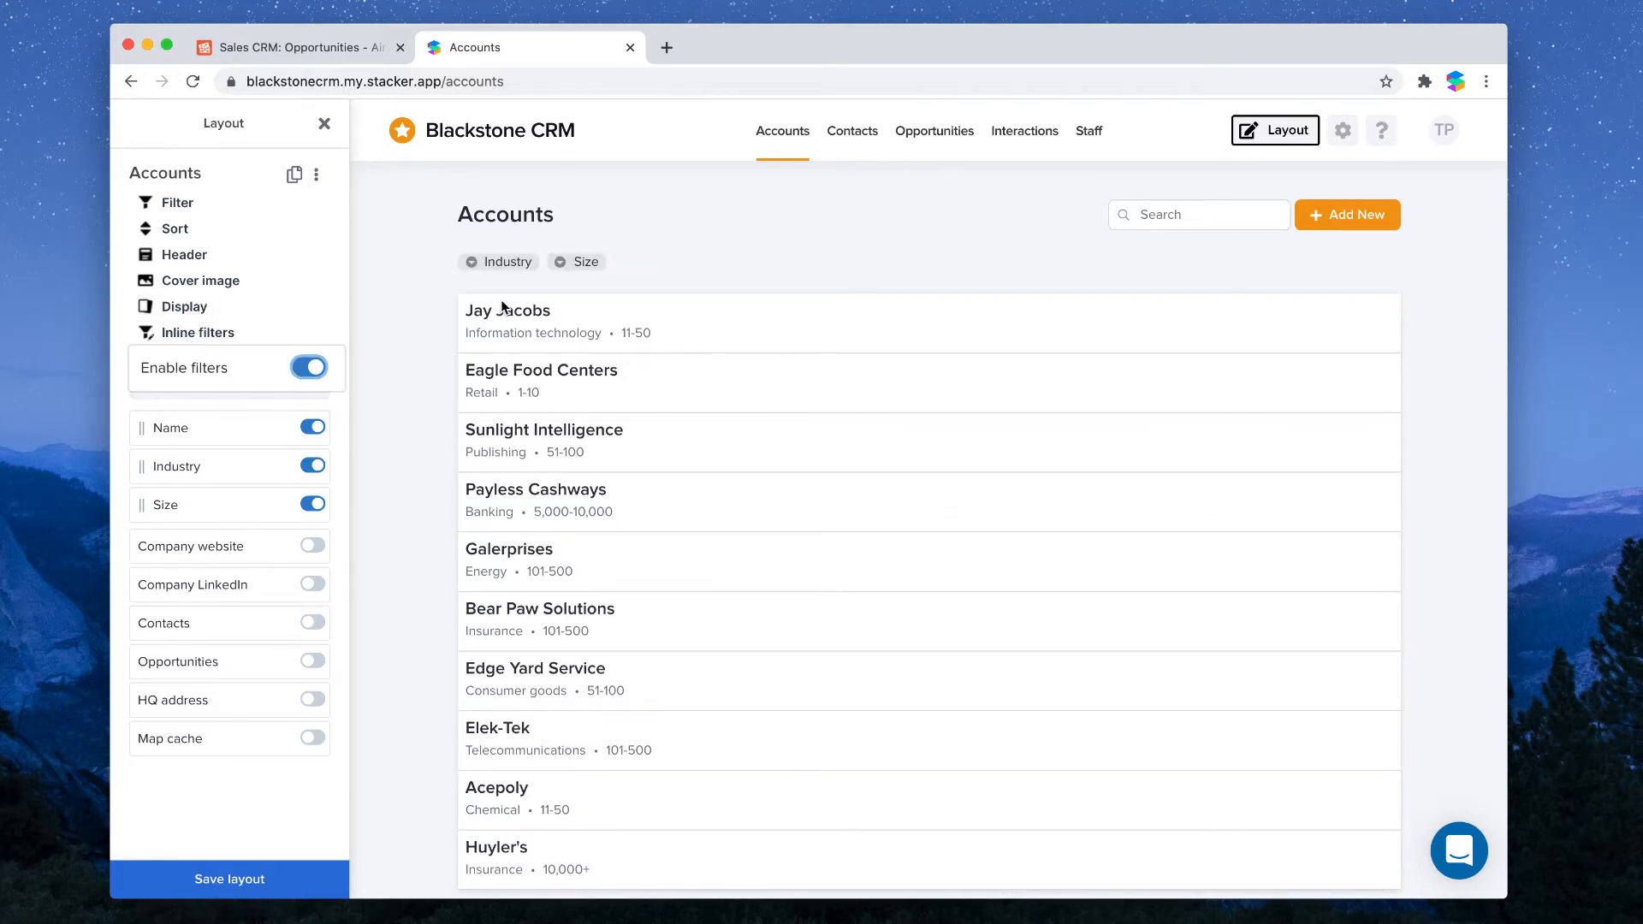
{"action": "left_click", "coordinate": [512, 262]}
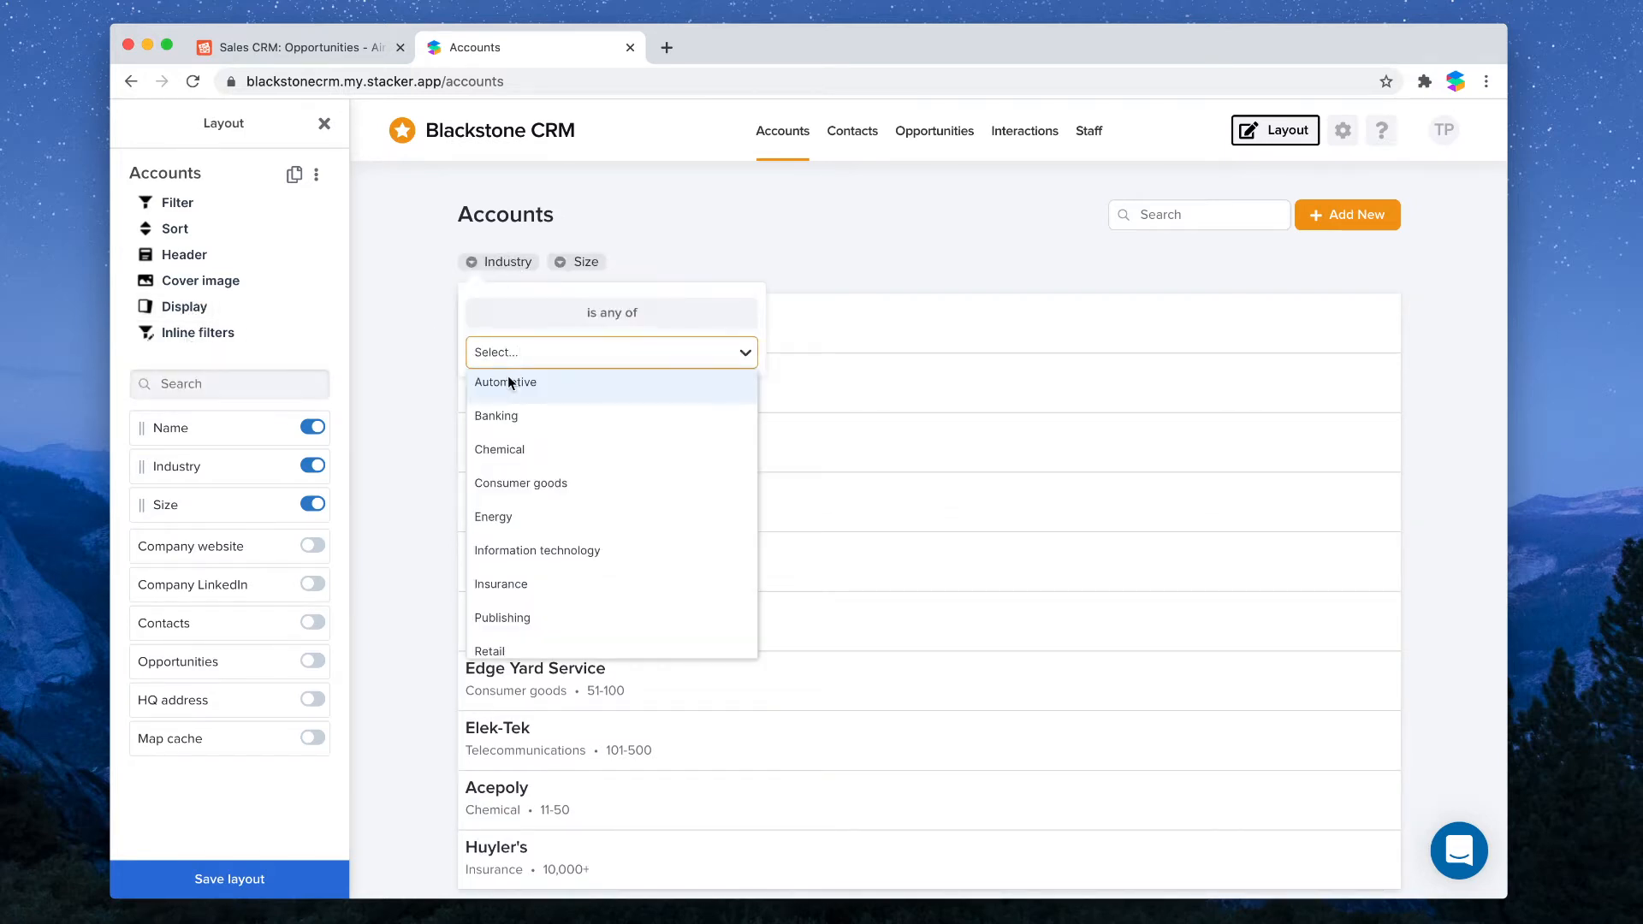
{"action": "left_click", "coordinate": [669, 227]}
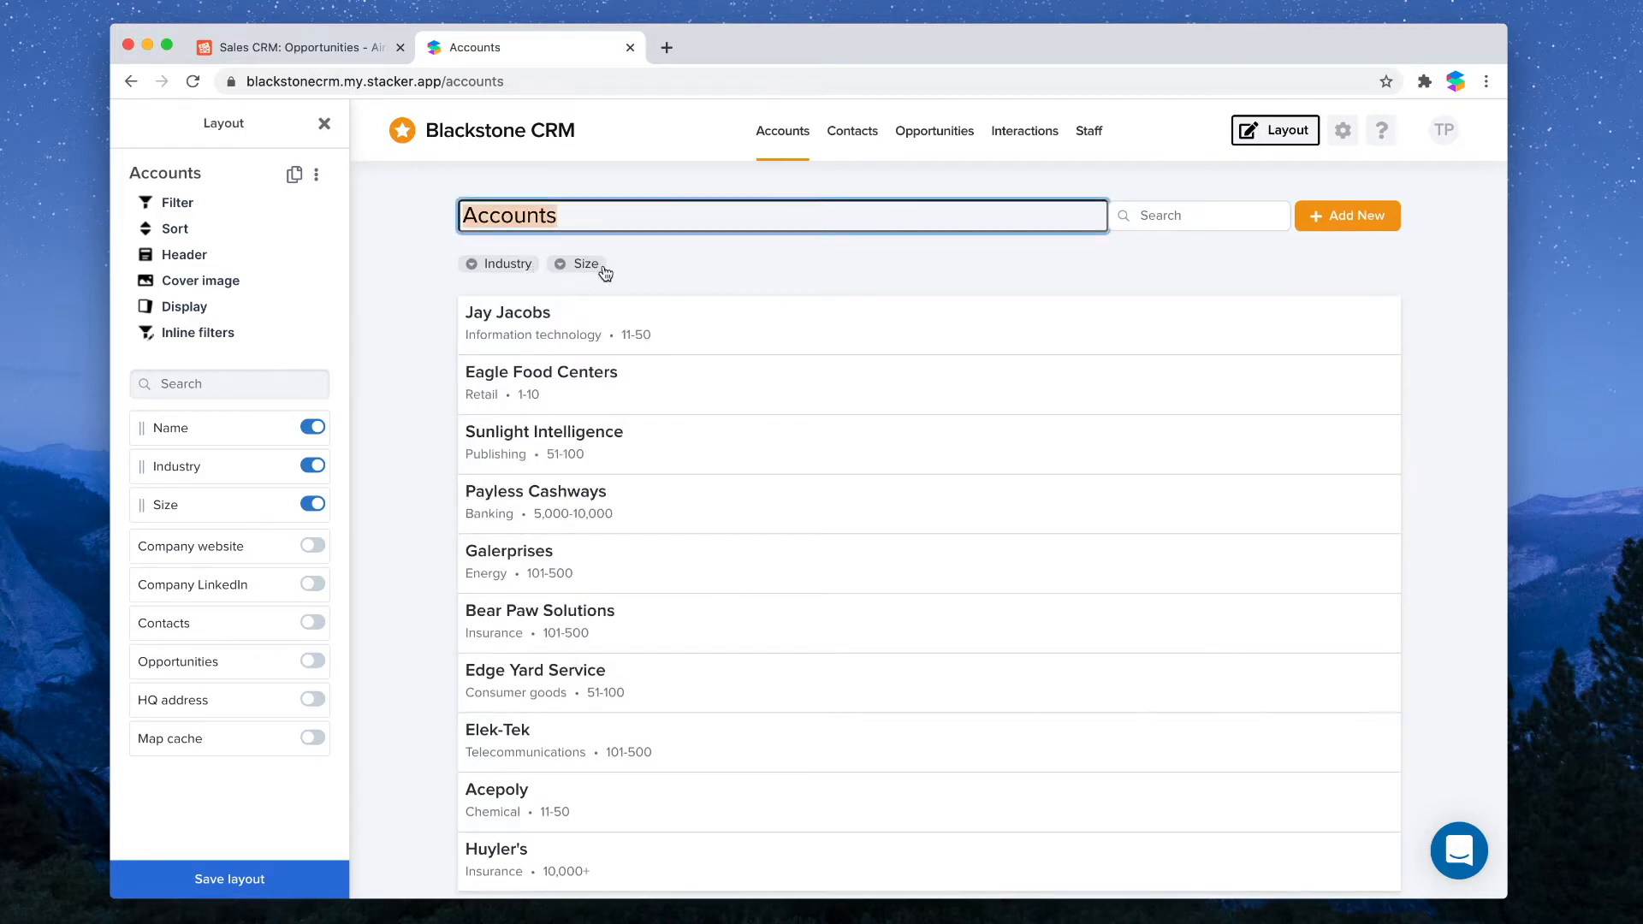
{"action": "left_click", "coordinate": [691, 274]}
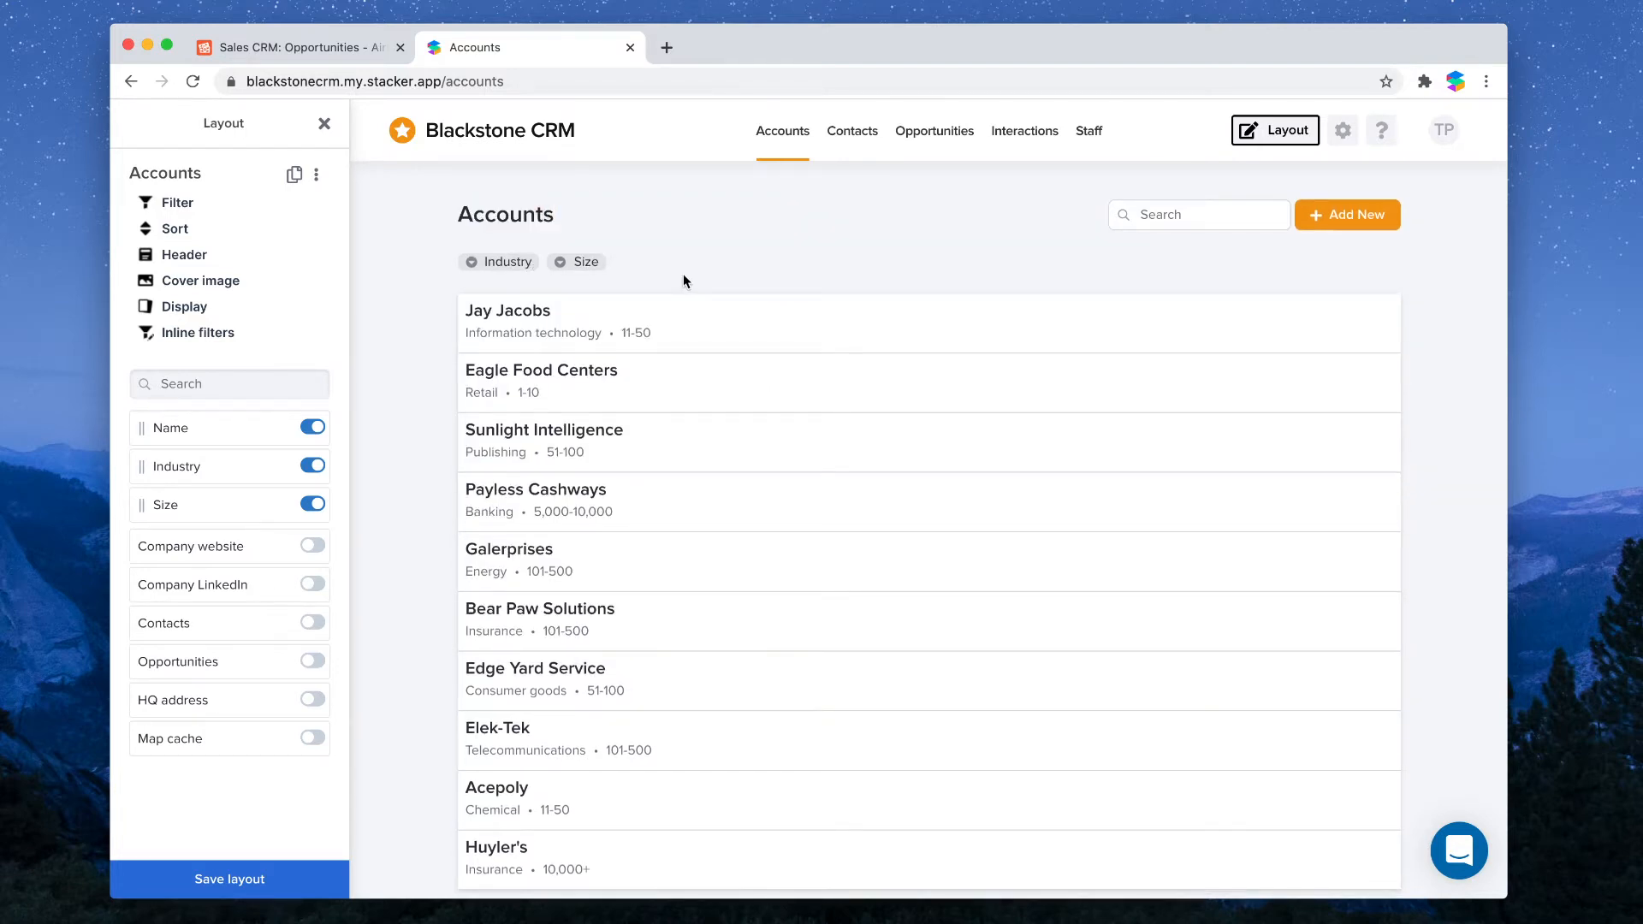
- Open the first account's detail layout and hide the Map cache, Name, Opportunities and Contacts fields in its field container
{"action": "left_click", "coordinate": [741, 328]}
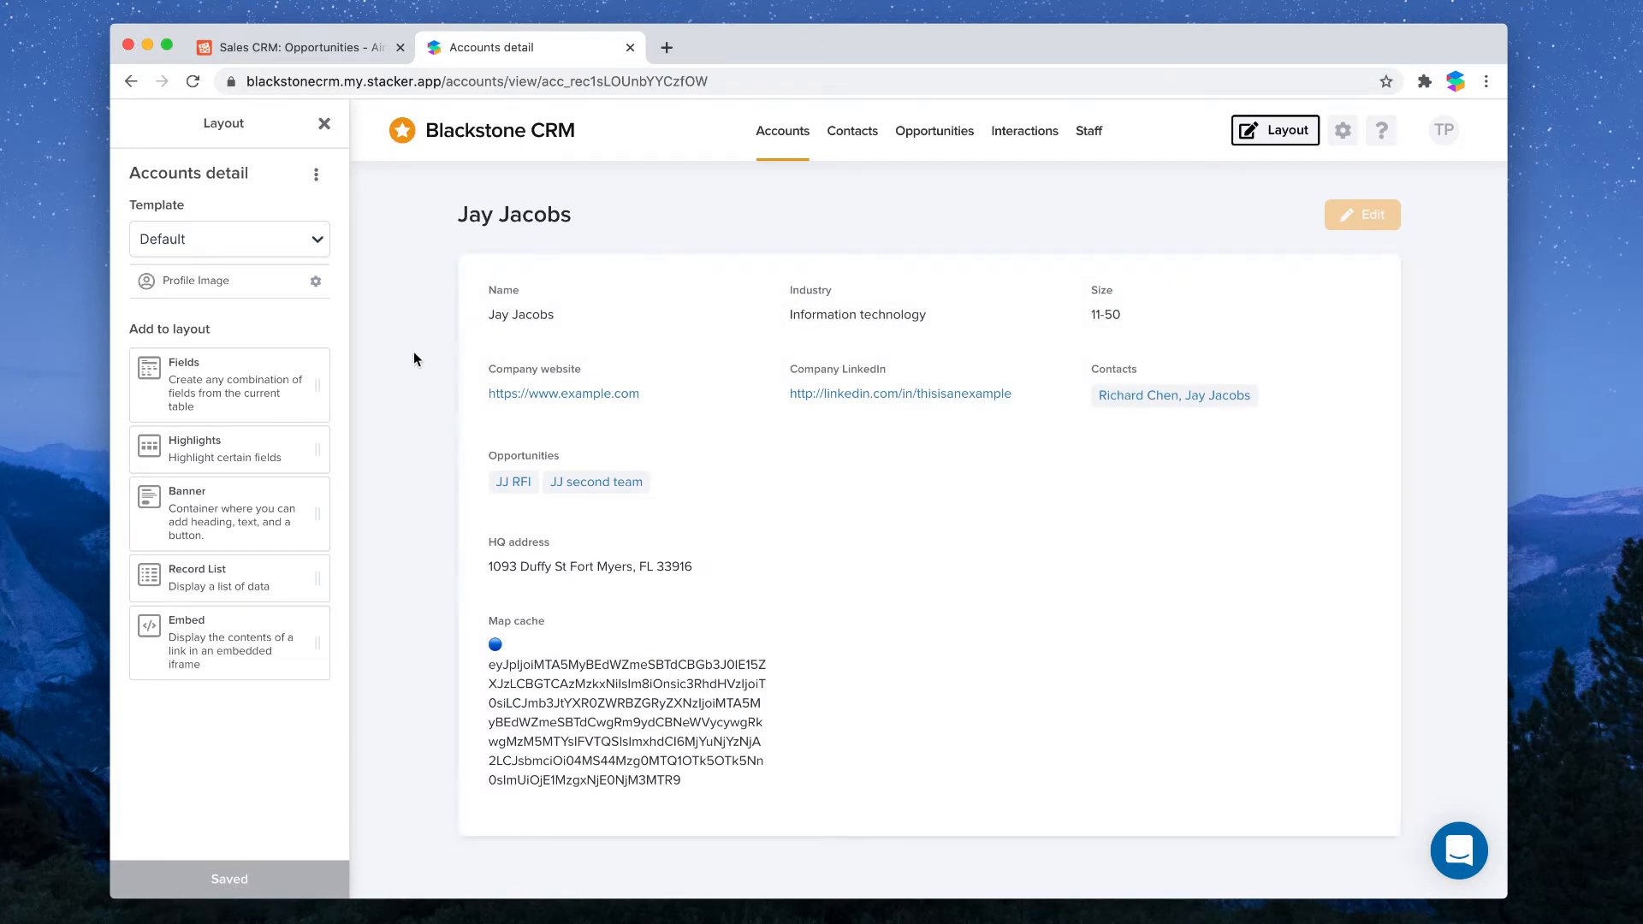
{"action": "scroll", "coordinate": [419, 359], "scroll_direction": "down", "scroll_amount": 1}
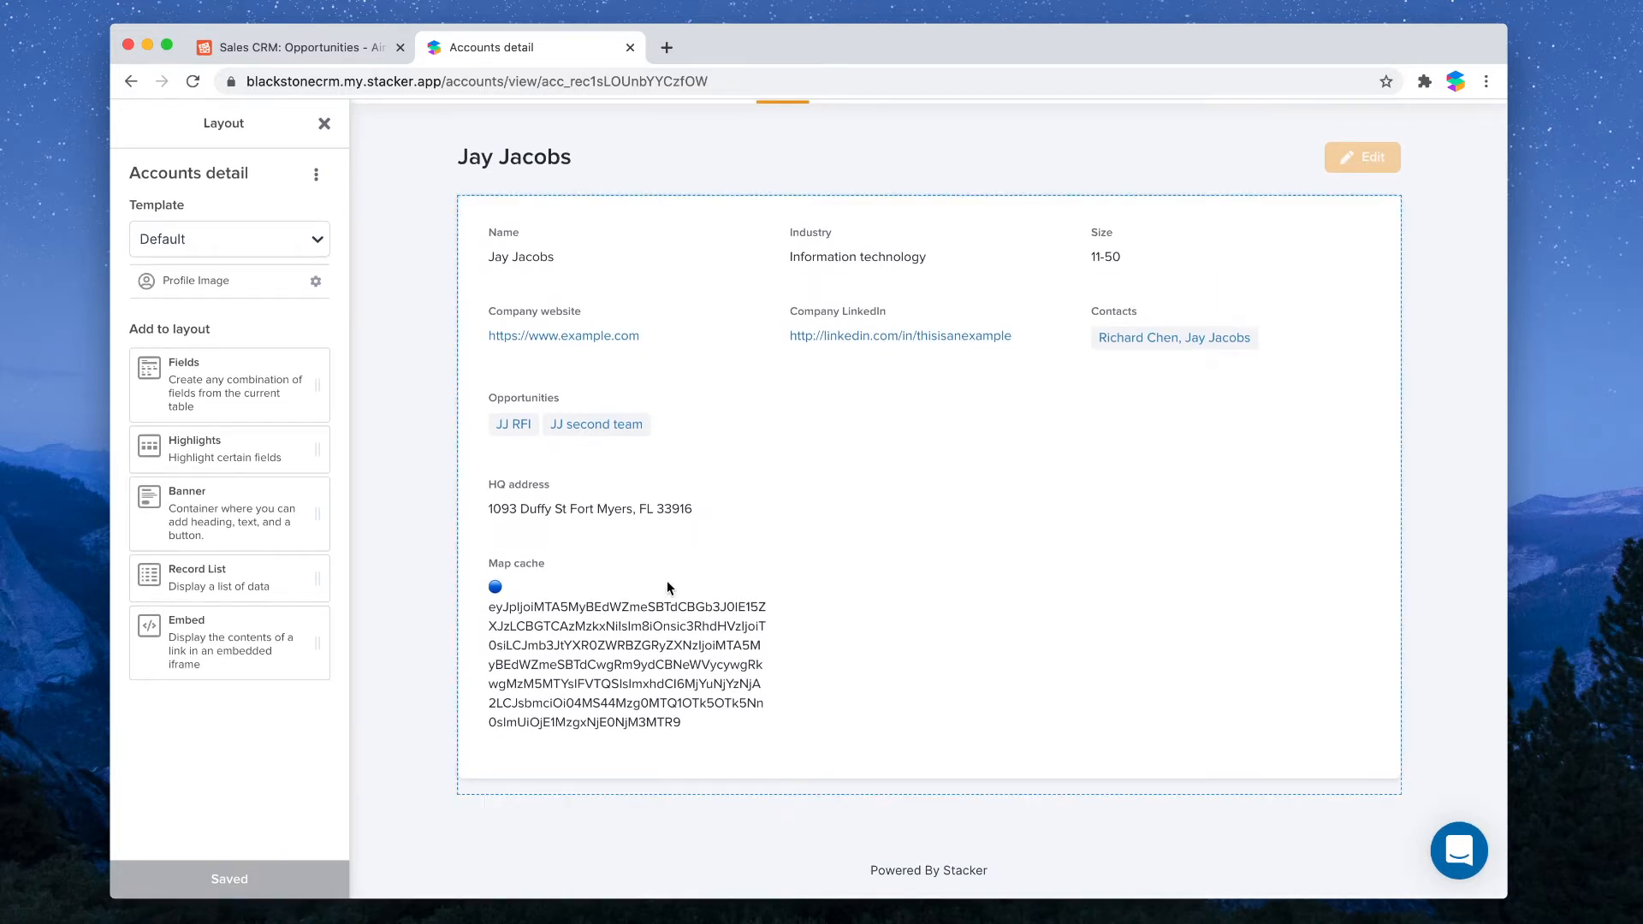
{"action": "scroll", "coordinate": [593, 547], "scroll_direction": "up", "scroll_amount": 1}
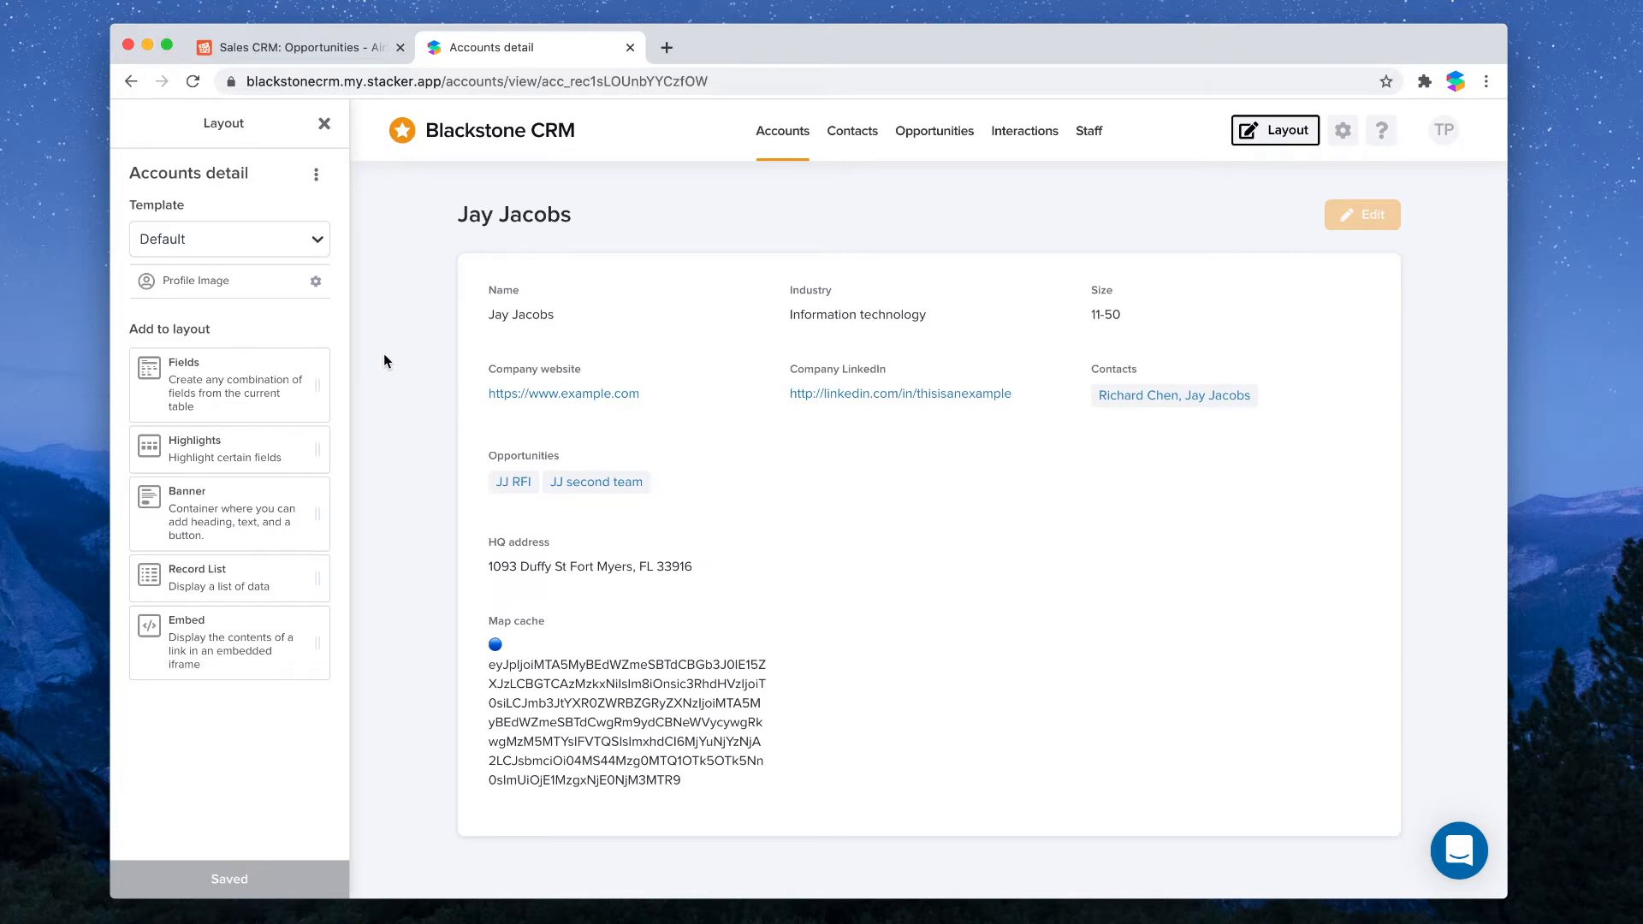
{"action": "left_click", "coordinate": [746, 279]}
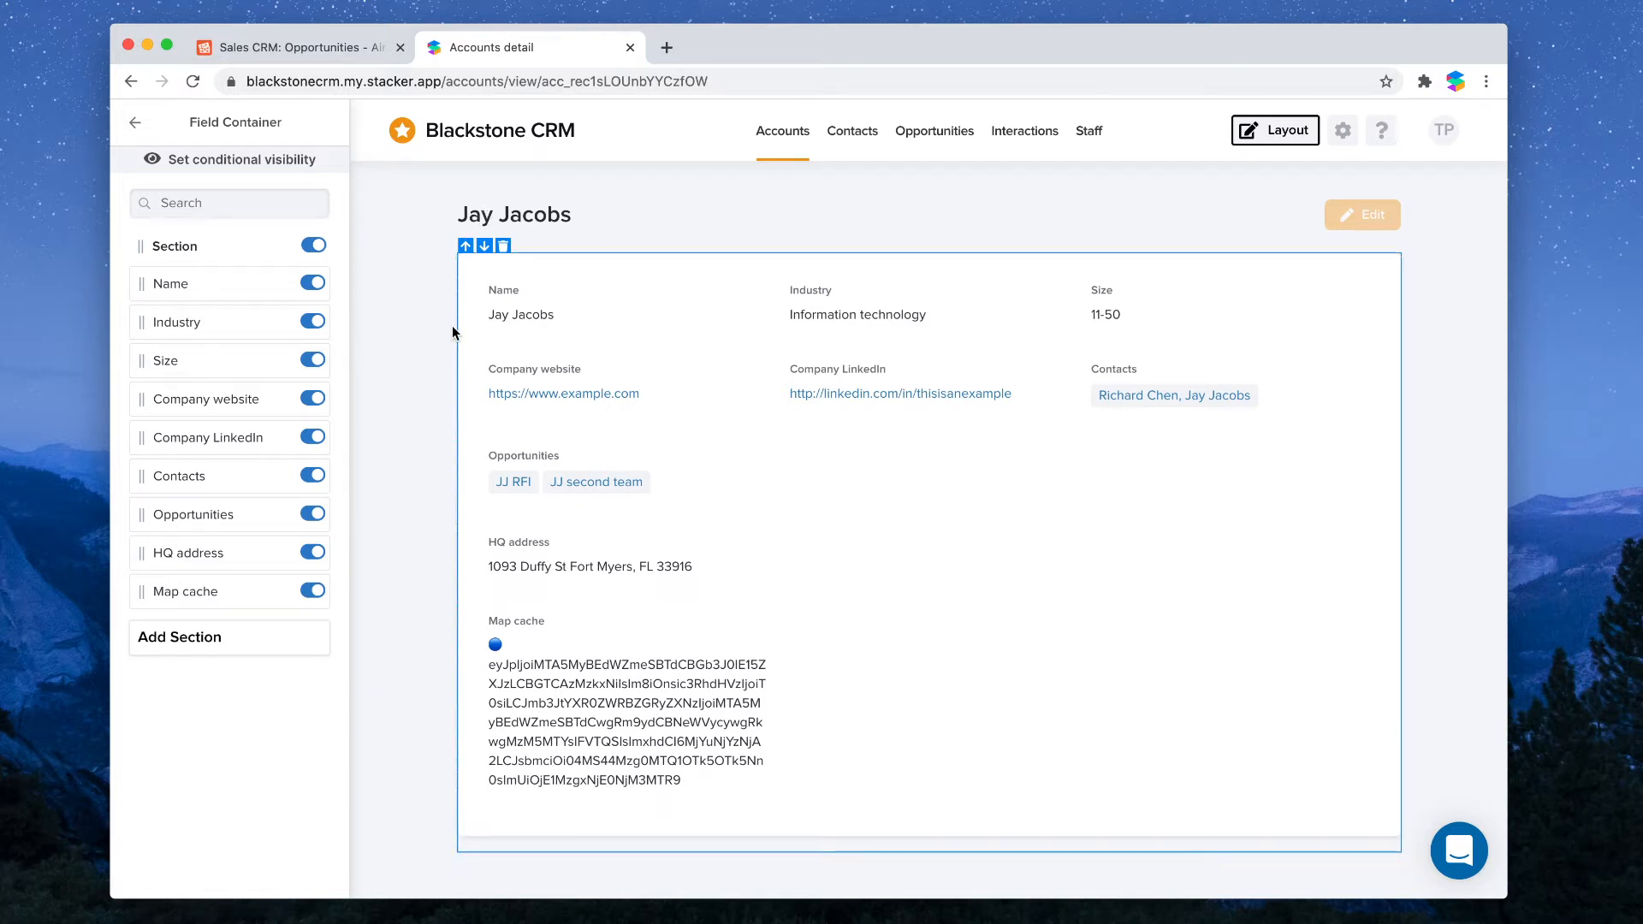
{"action": "left_click", "coordinate": [313, 592]}
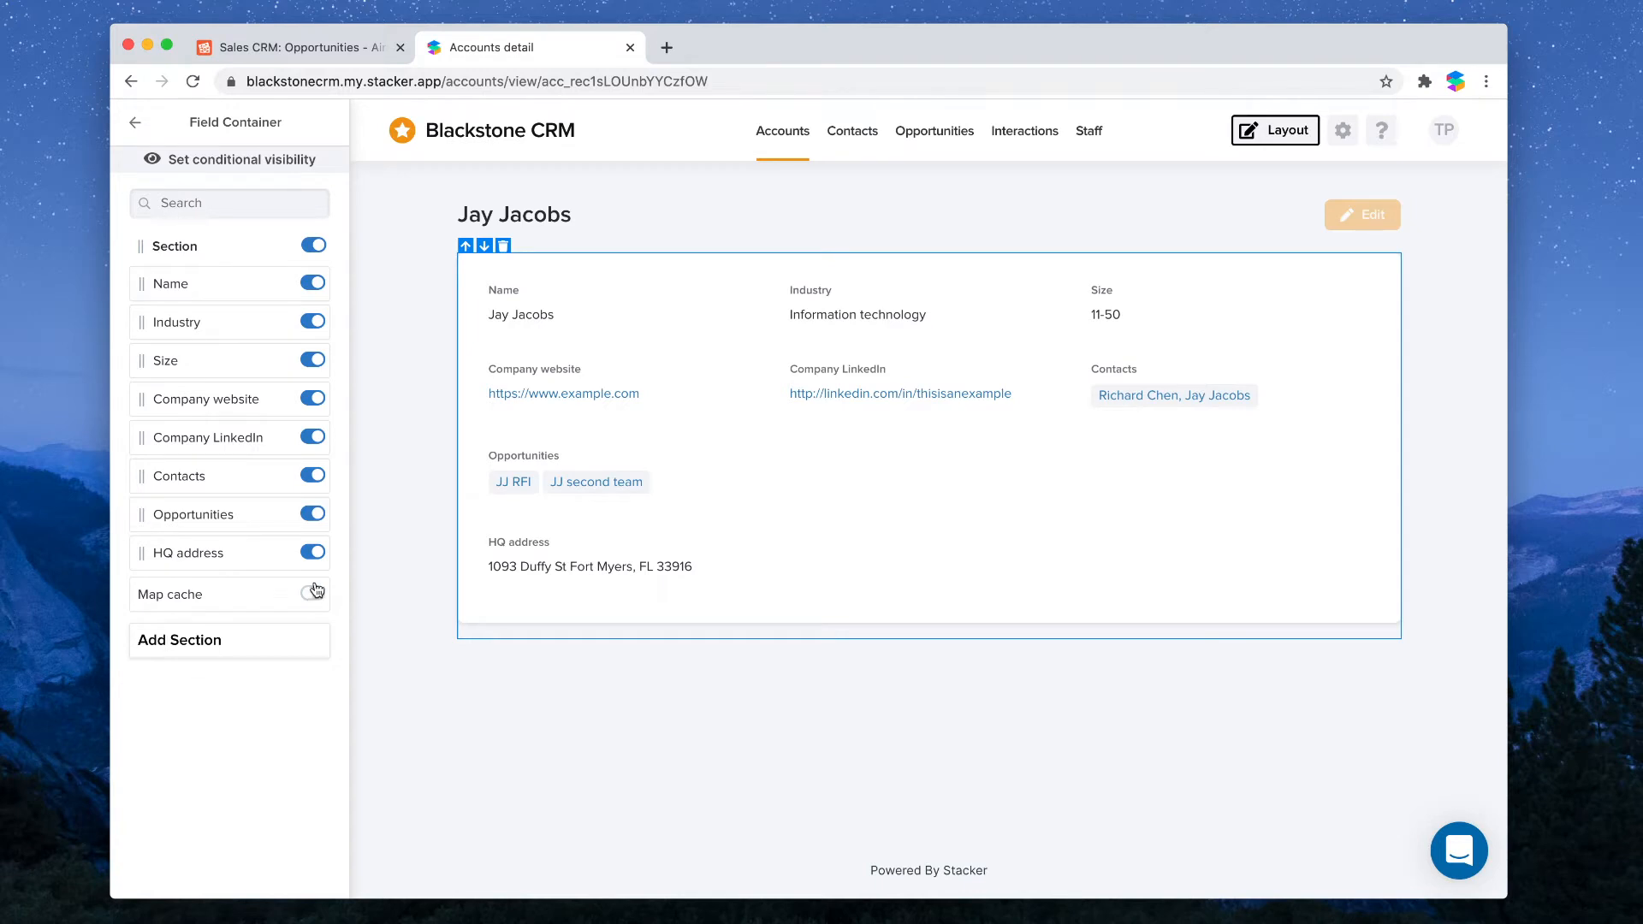
{"action": "left_click", "coordinate": [313, 284]}
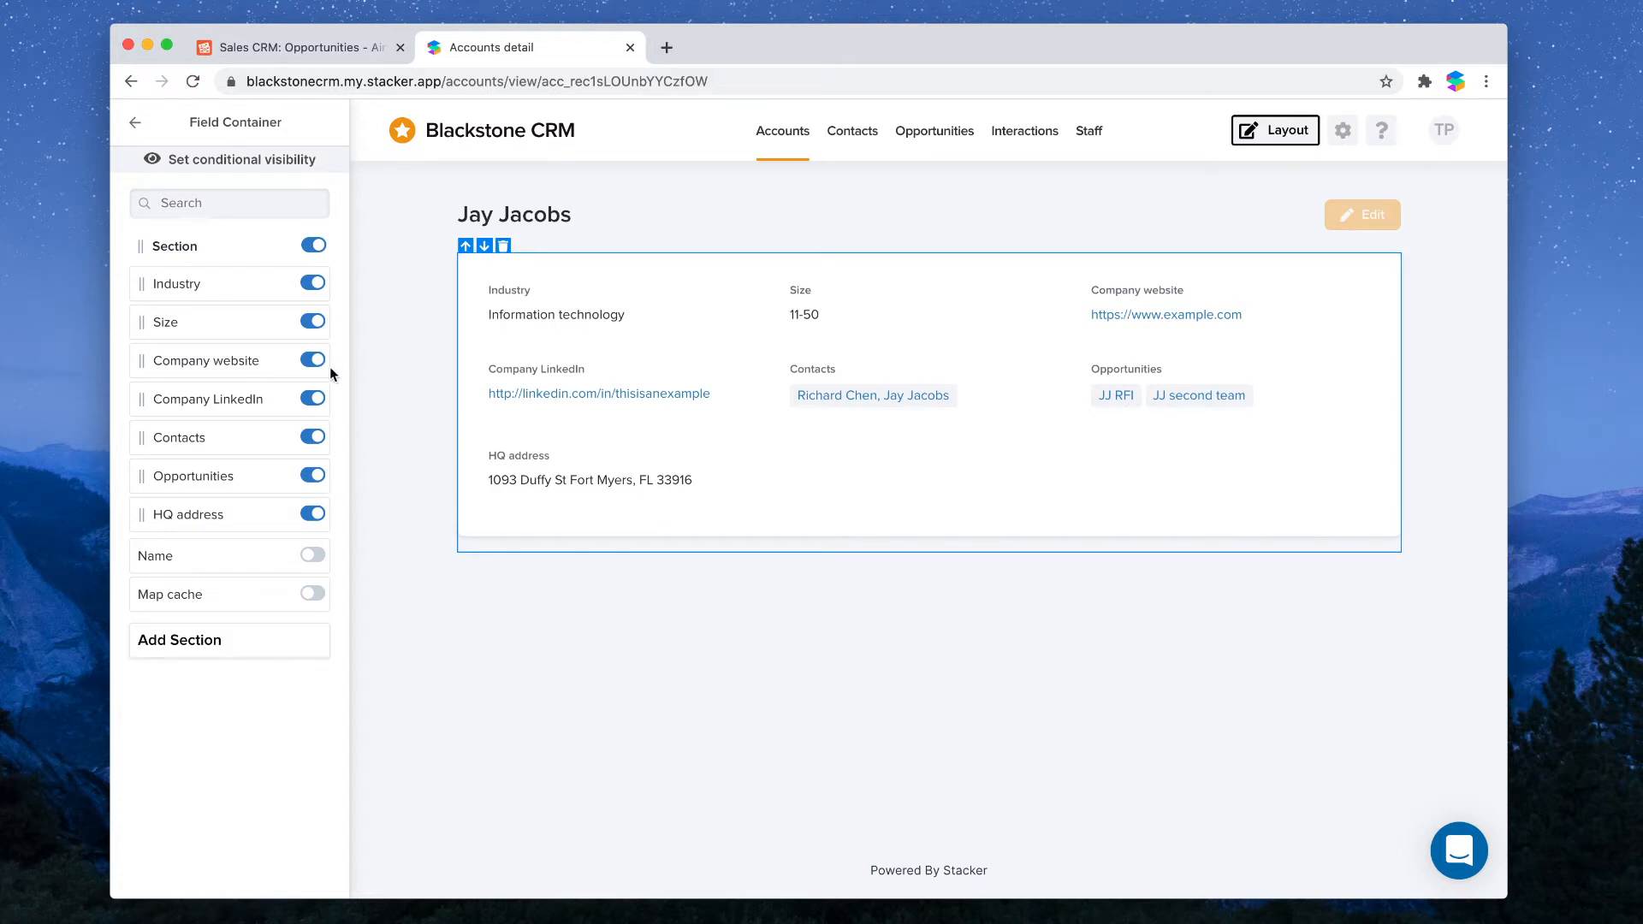
{"action": "left_click", "coordinate": [312, 475]}
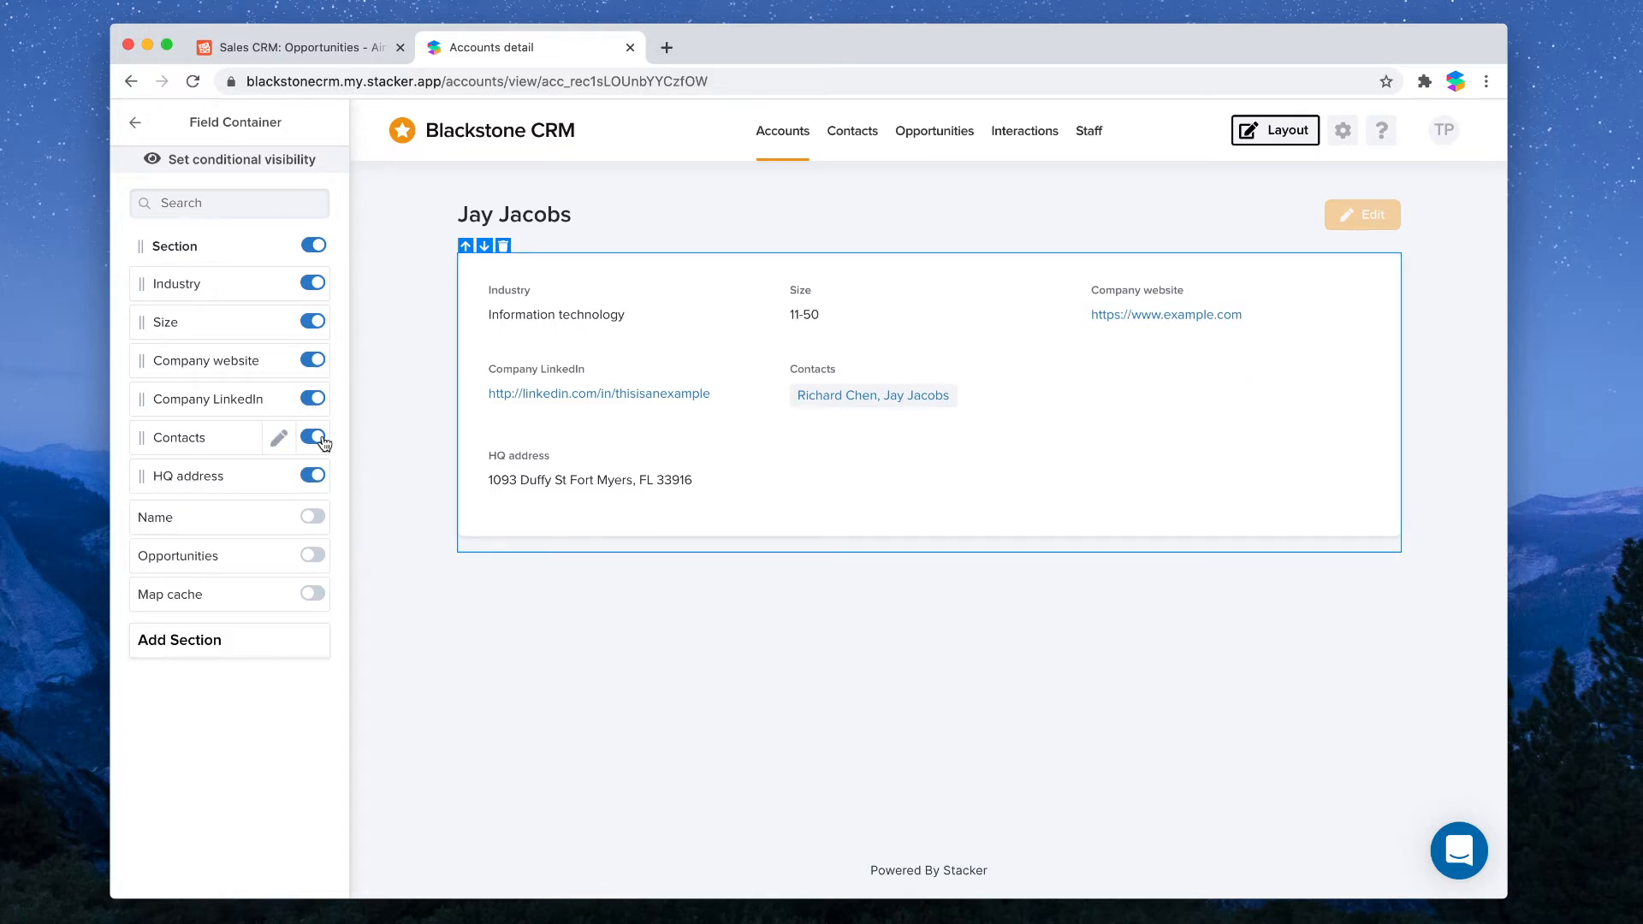
{"action": "left_click", "coordinate": [317, 438]}
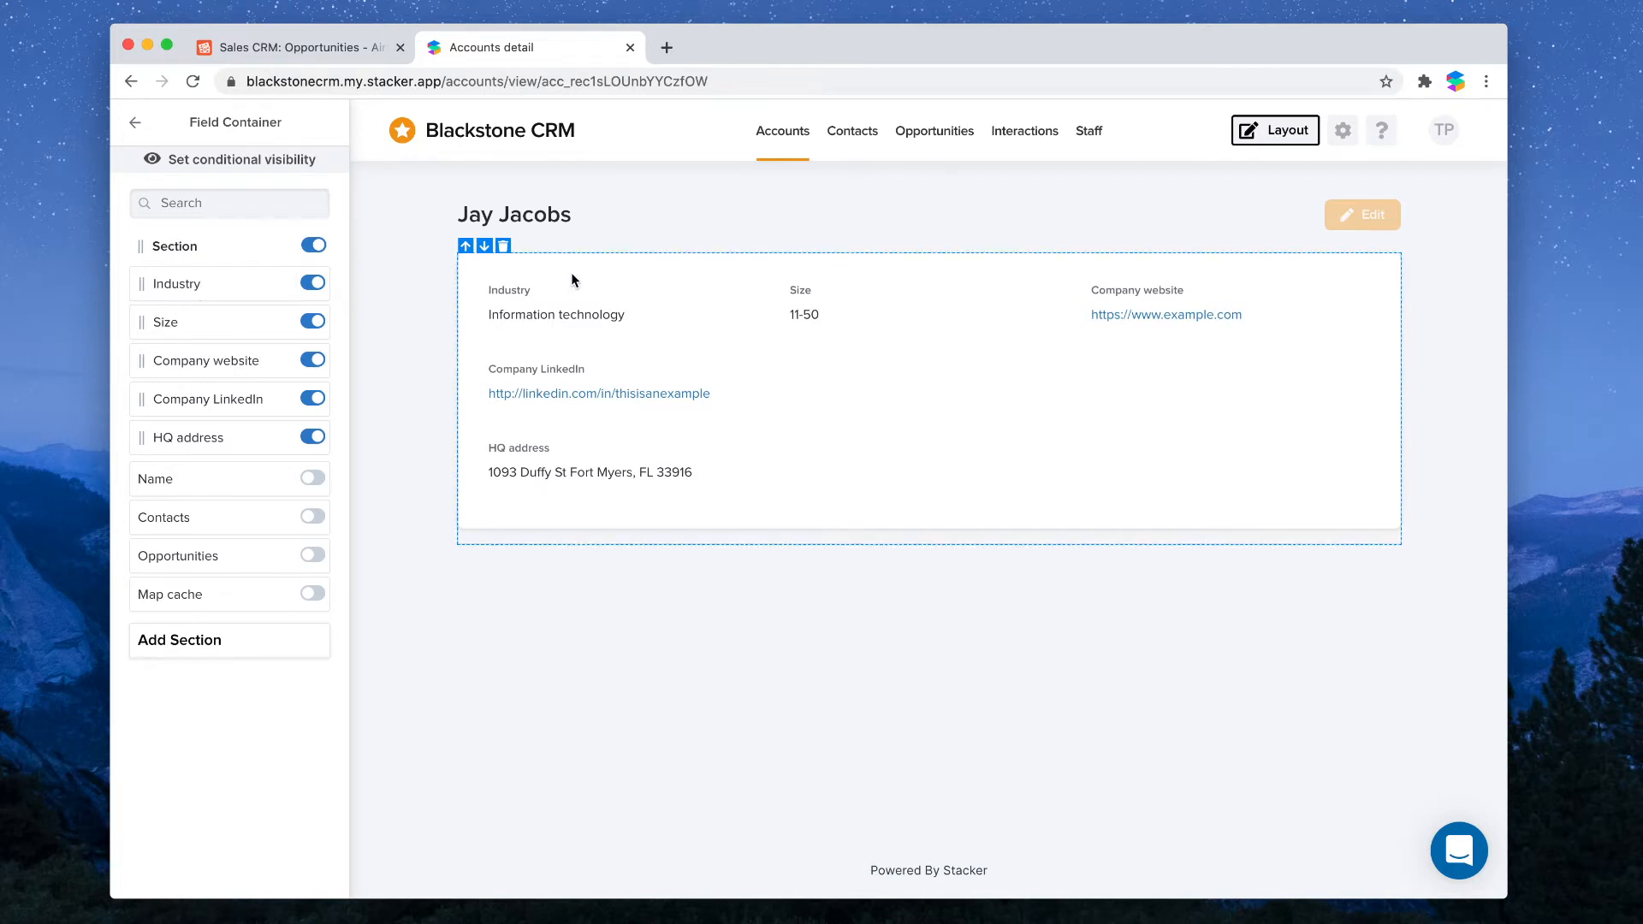
- Add a section above the Company LinkedIn field in the field container and label it Links
{"action": "left_click", "coordinate": [190, 650]}
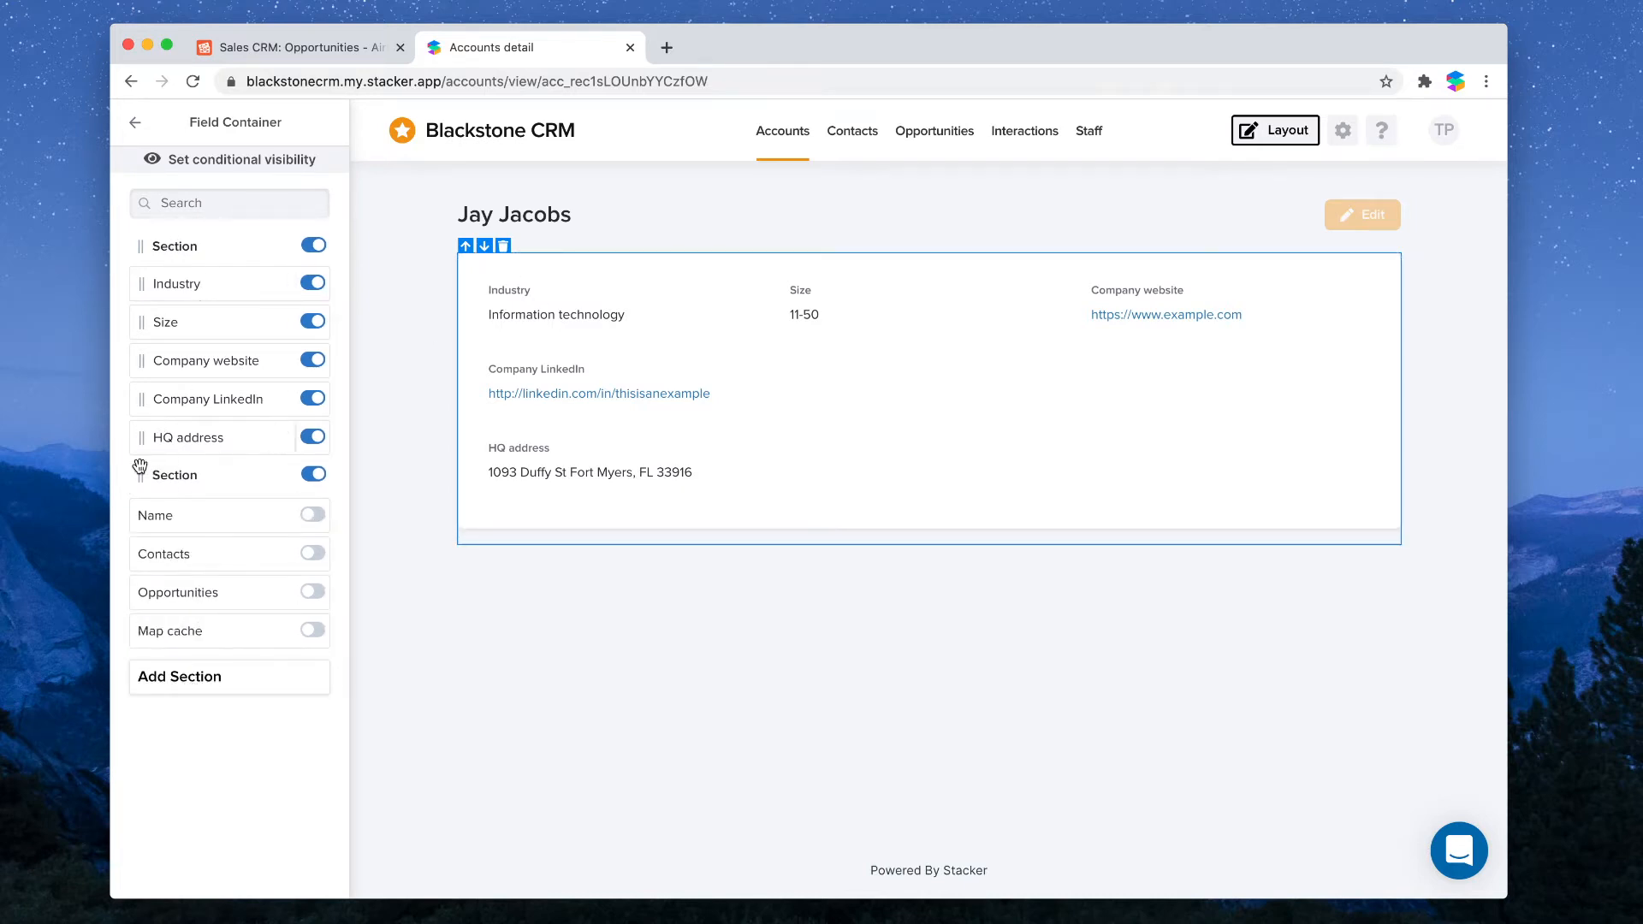
{"action": "left_click_drag", "start_coordinate": [138, 470], "coordinate": [138, 386]}
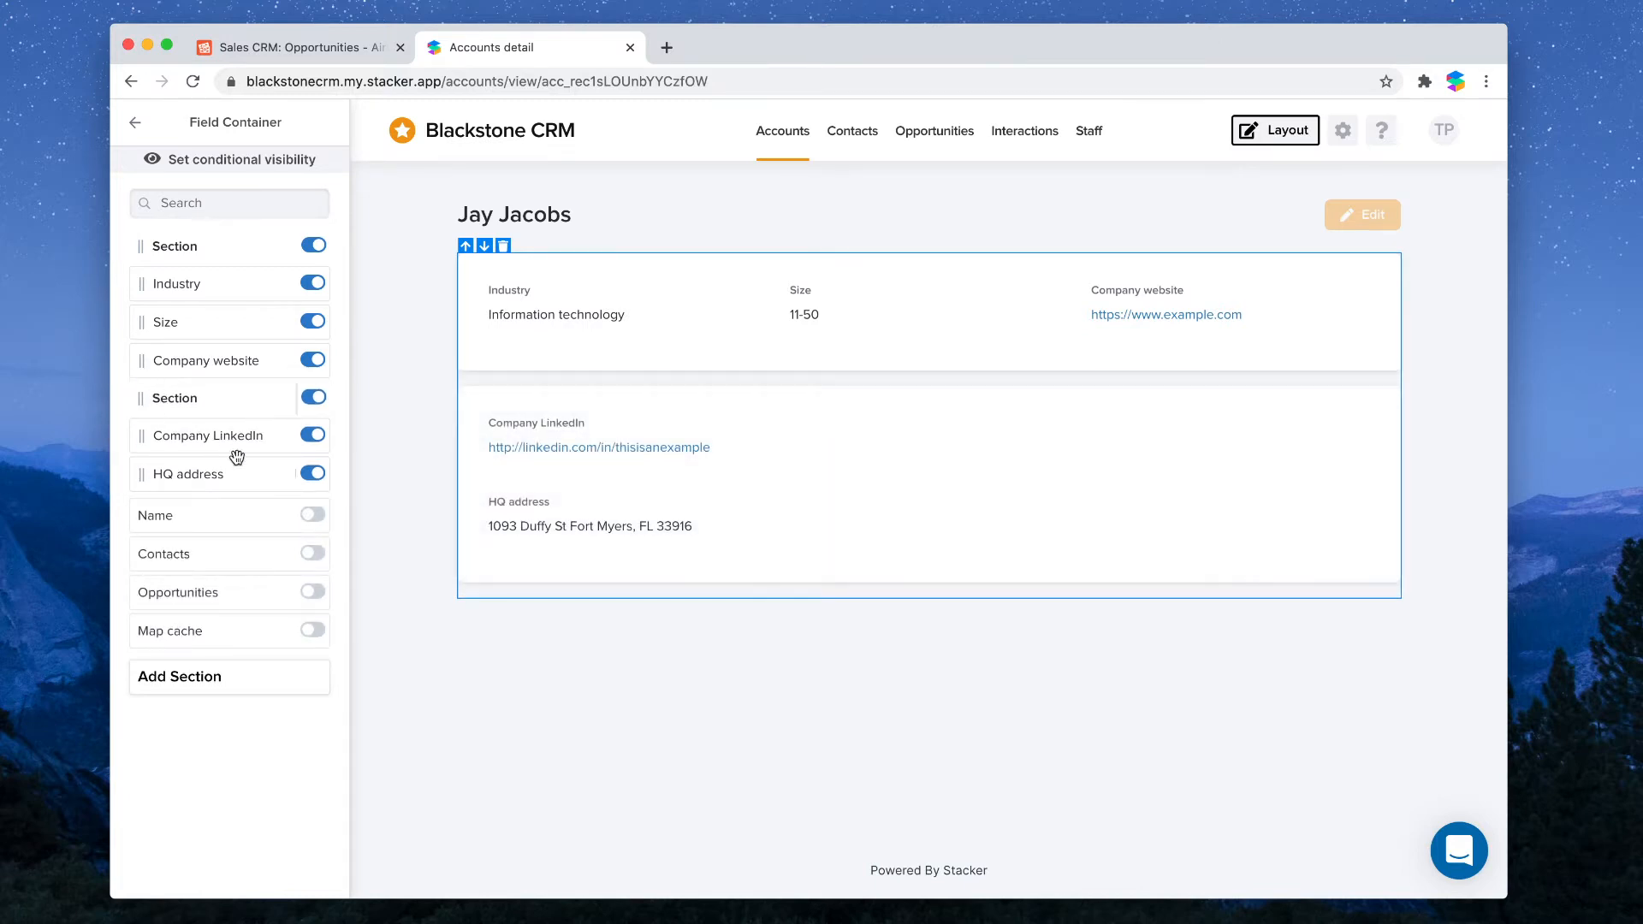
{"action": "left_click", "coordinate": [279, 407]}
{"action": "left_click", "coordinate": [209, 209]}
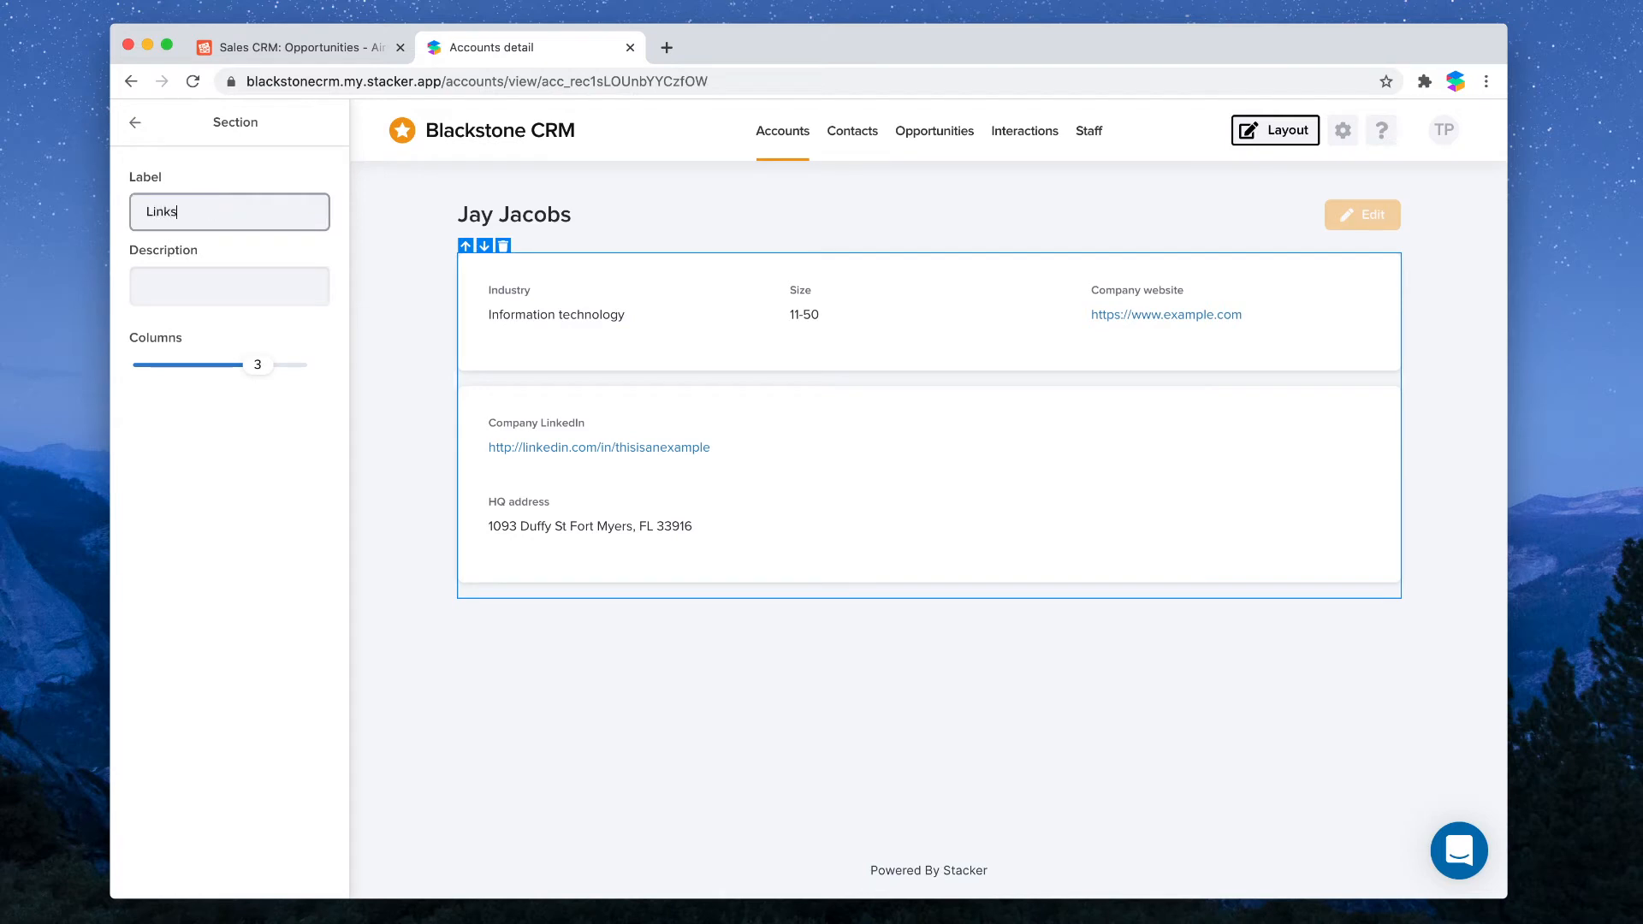
{"action": "left_click", "coordinate": [136, 126]}
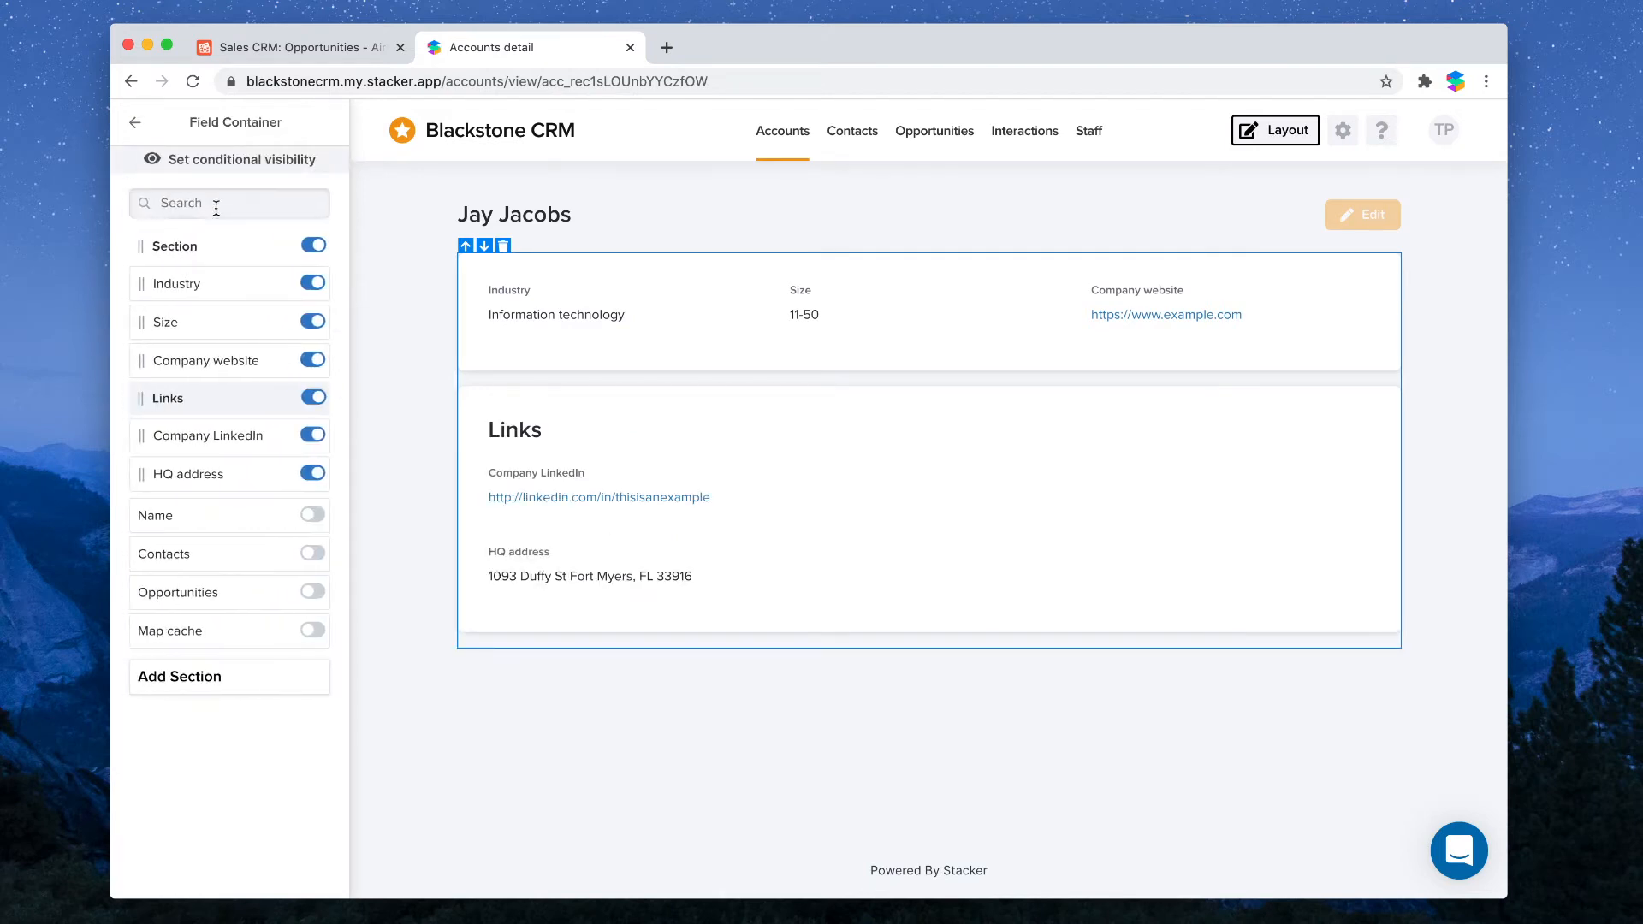
- Label the field container's first section Company Details
{"action": "left_click", "coordinate": [280, 248]}
{"action": "left_click", "coordinate": [232, 208]}
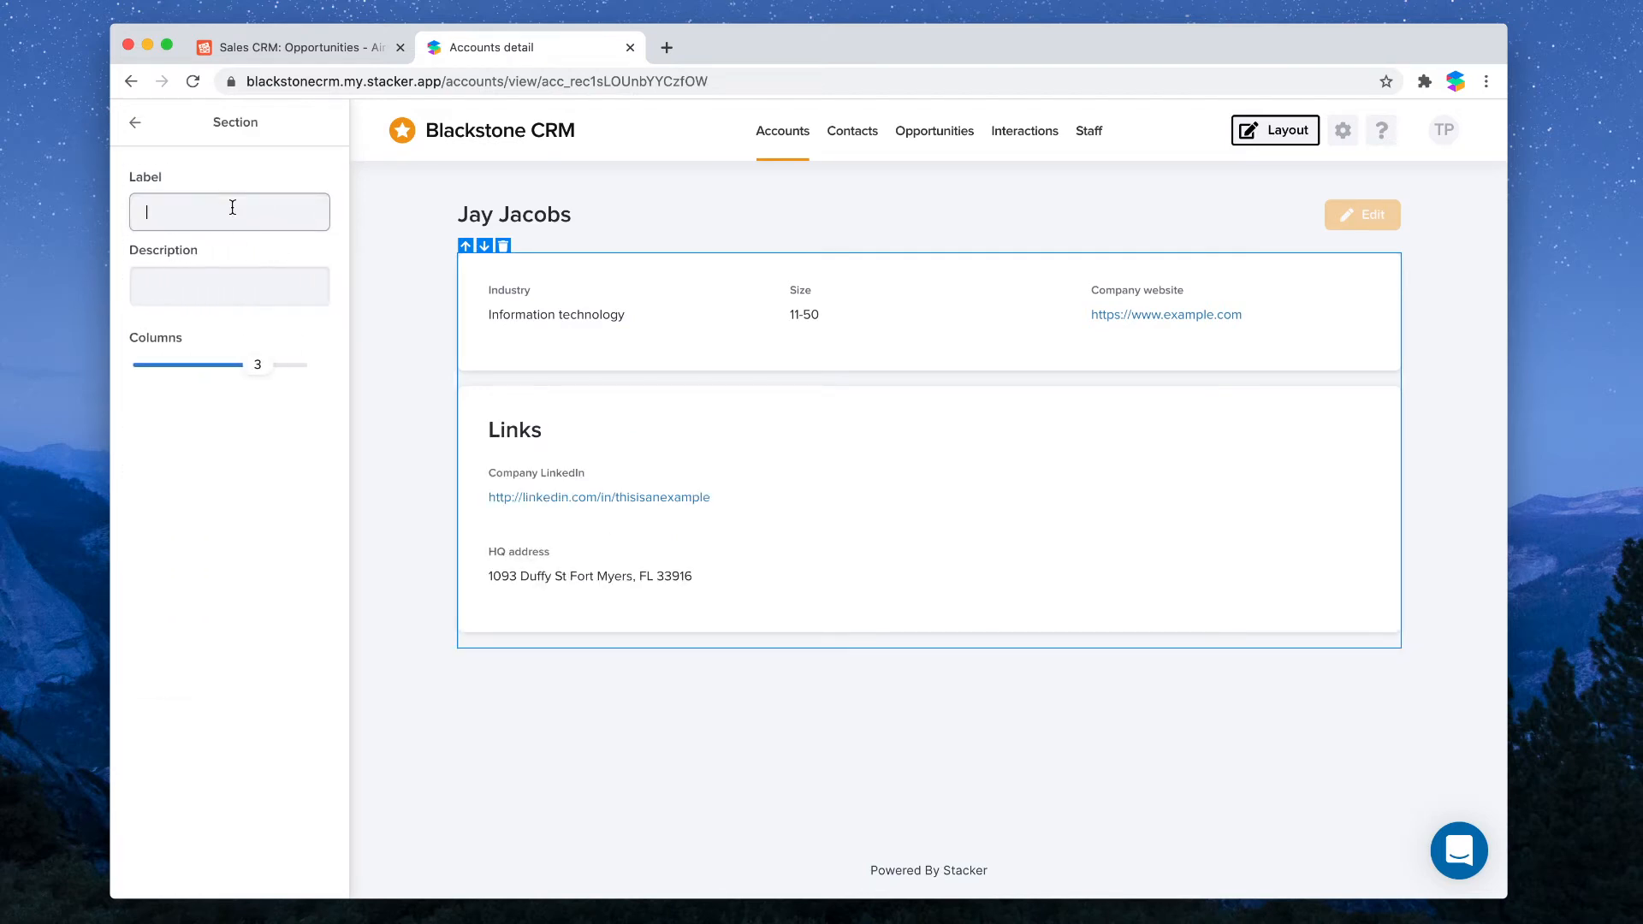
{"action": "type", "text": "Dom"}
{"action": "key", "text": "BackSpace"}
{"action": "key", "text": "BackSpace"}
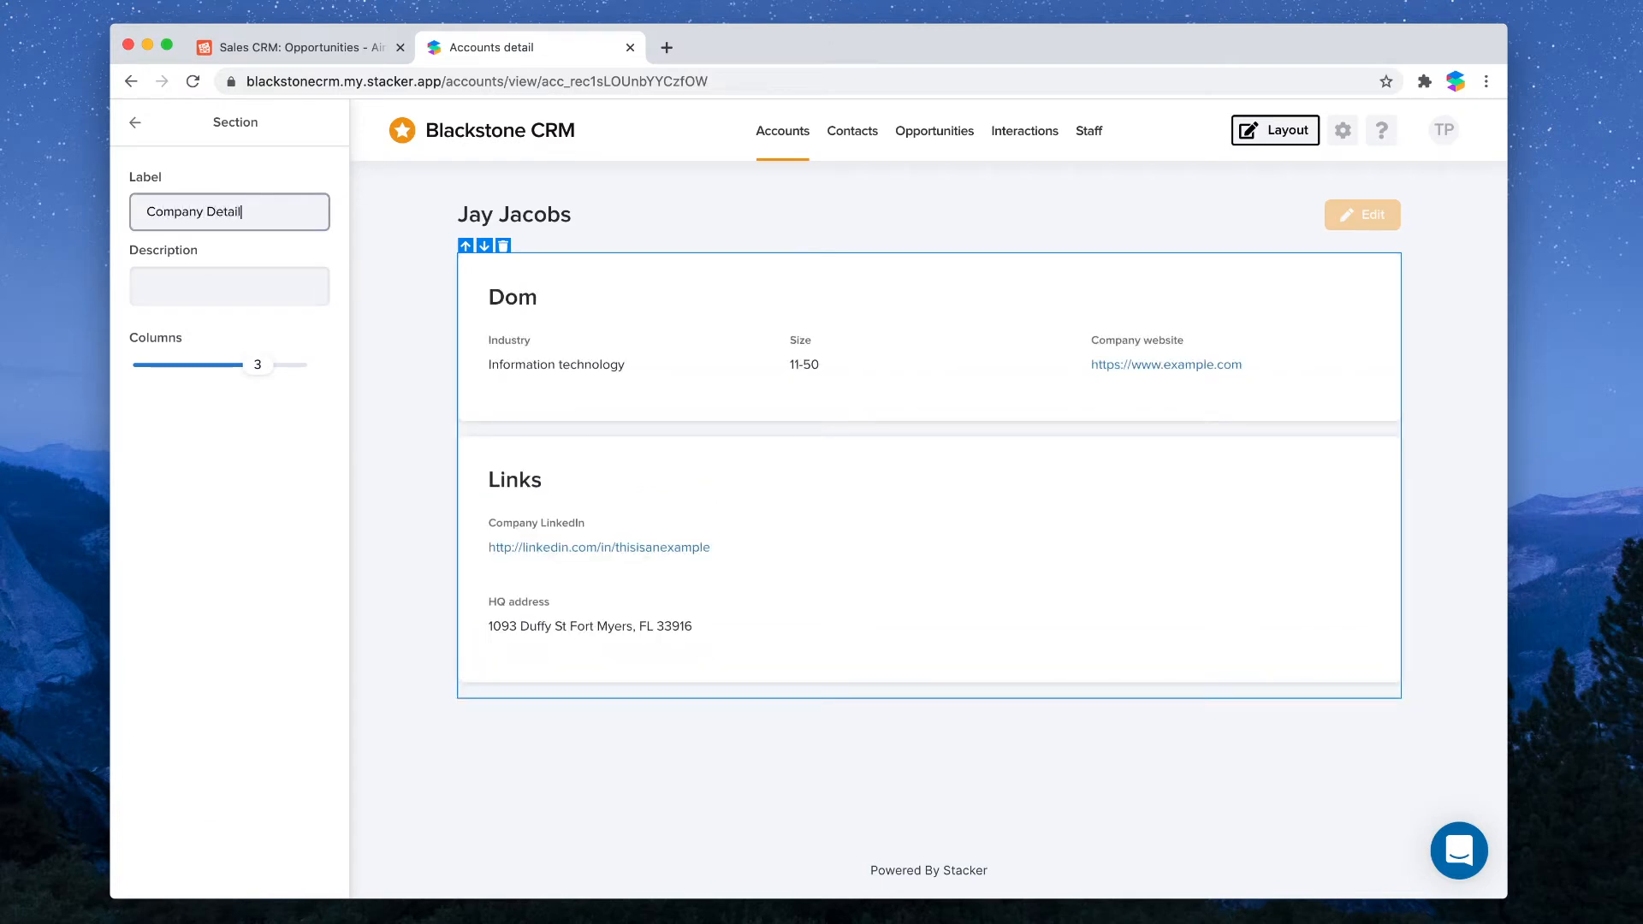
{"action": "left_click", "coordinate": [151, 139]}
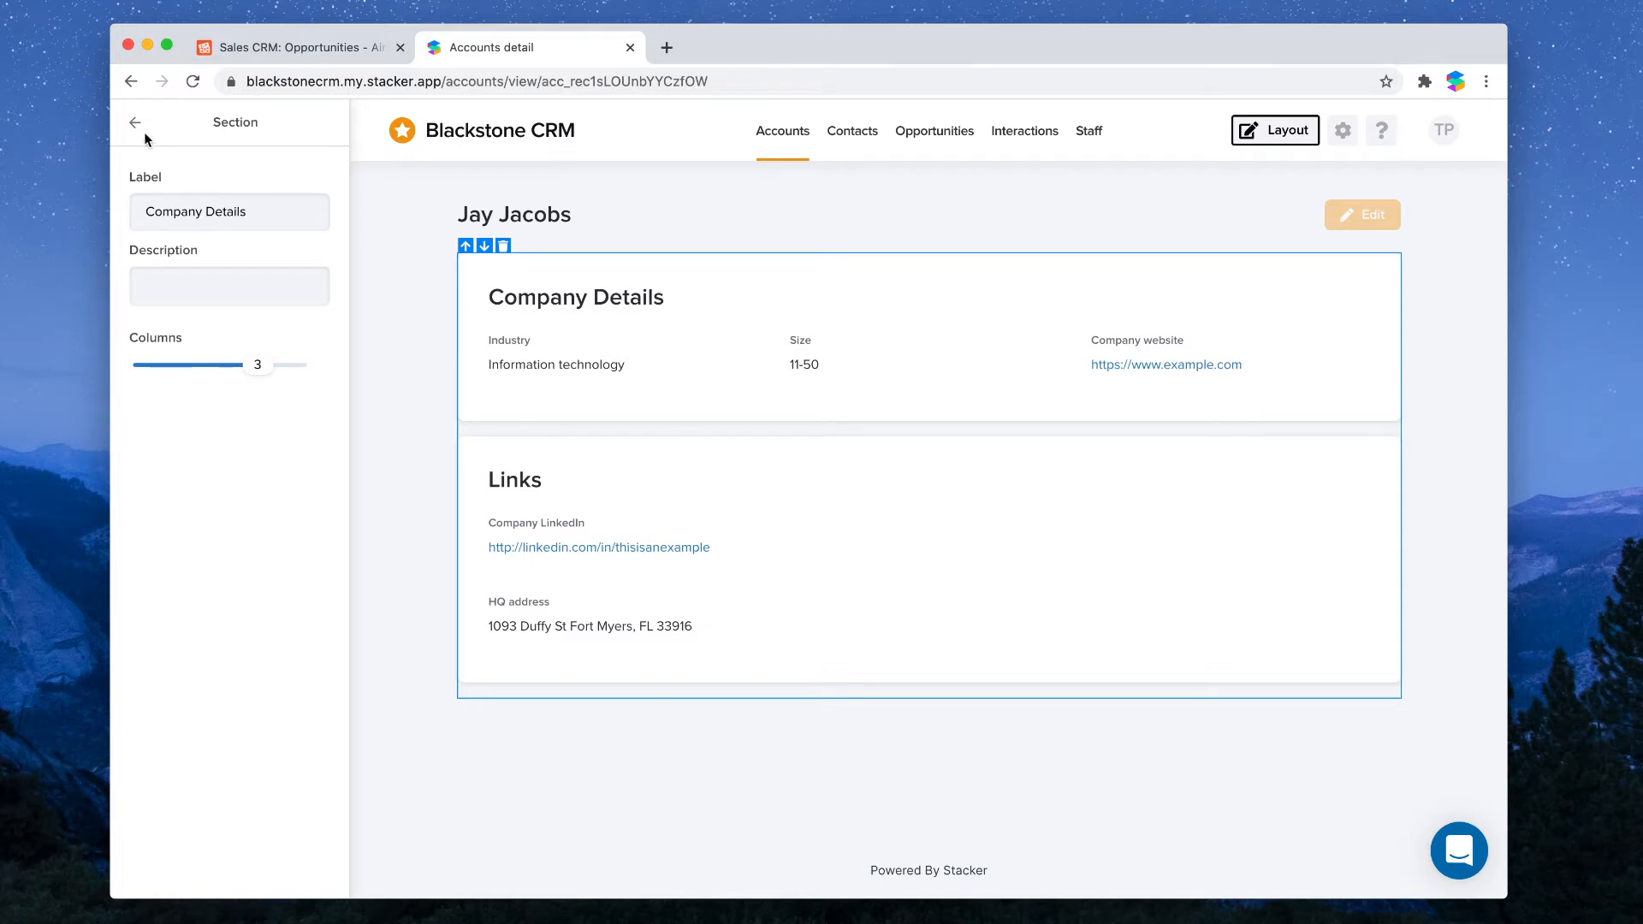
- In the field container, move HQ address directly below Industry and move Company website into the Links section above Company LinkedIn
{"action": "left_click", "coordinate": [135, 127]}
{"action": "left_click", "coordinate": [135, 127]}
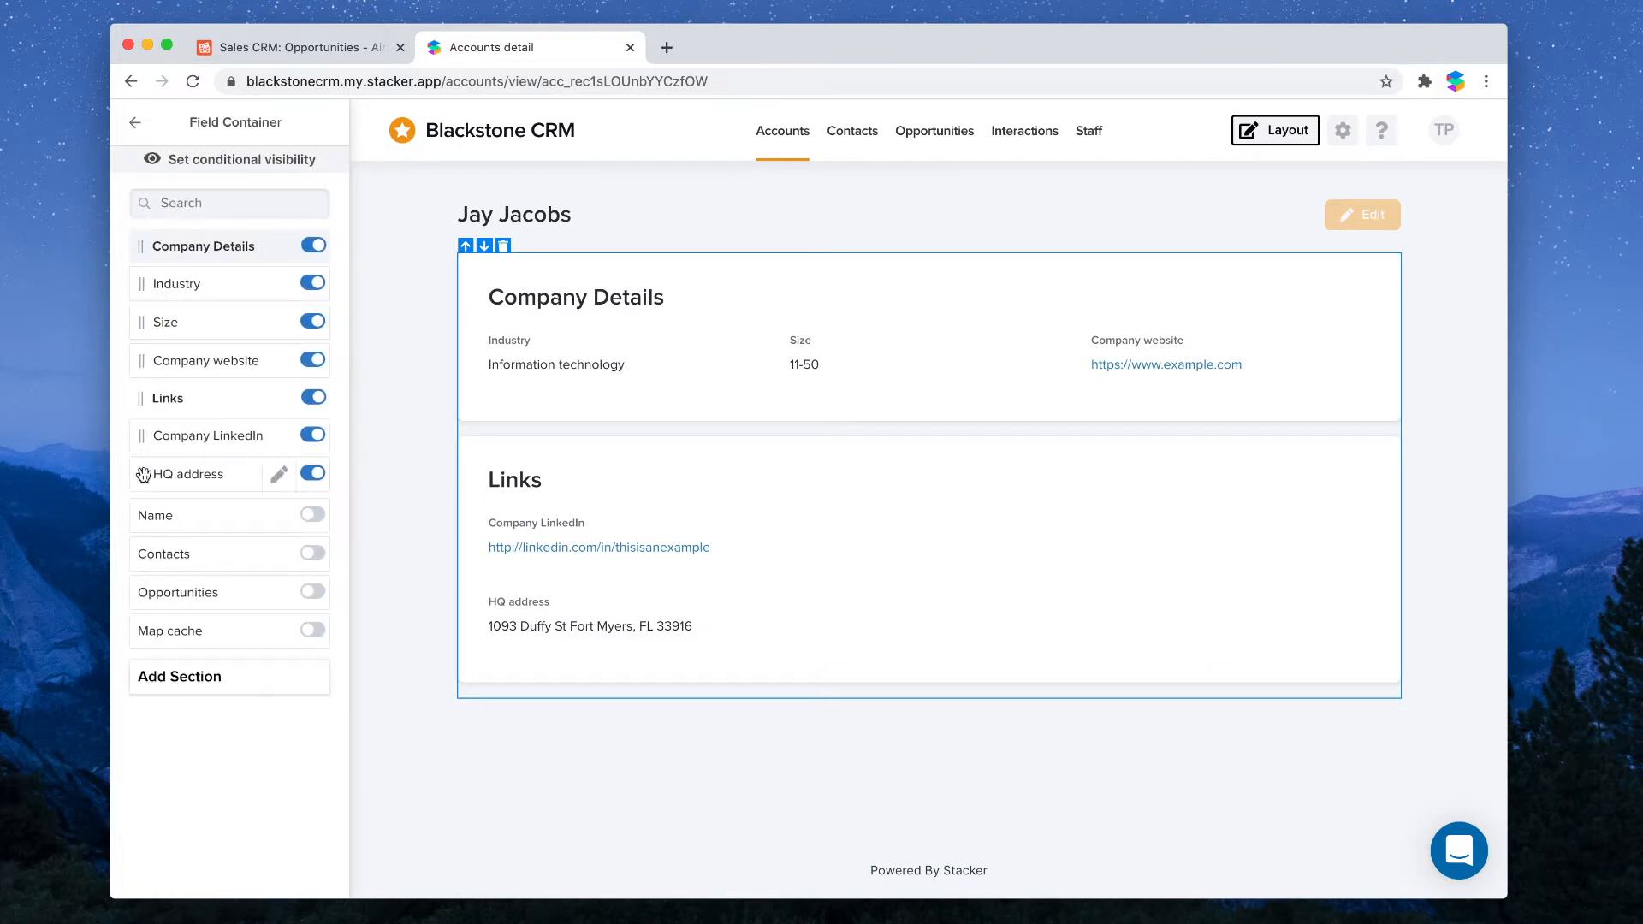
{"action": "left_click_drag", "start_coordinate": [146, 473], "coordinate": [158, 334]}
{"action": "left_click_drag", "start_coordinate": [141, 403], "coordinate": [142, 445]}
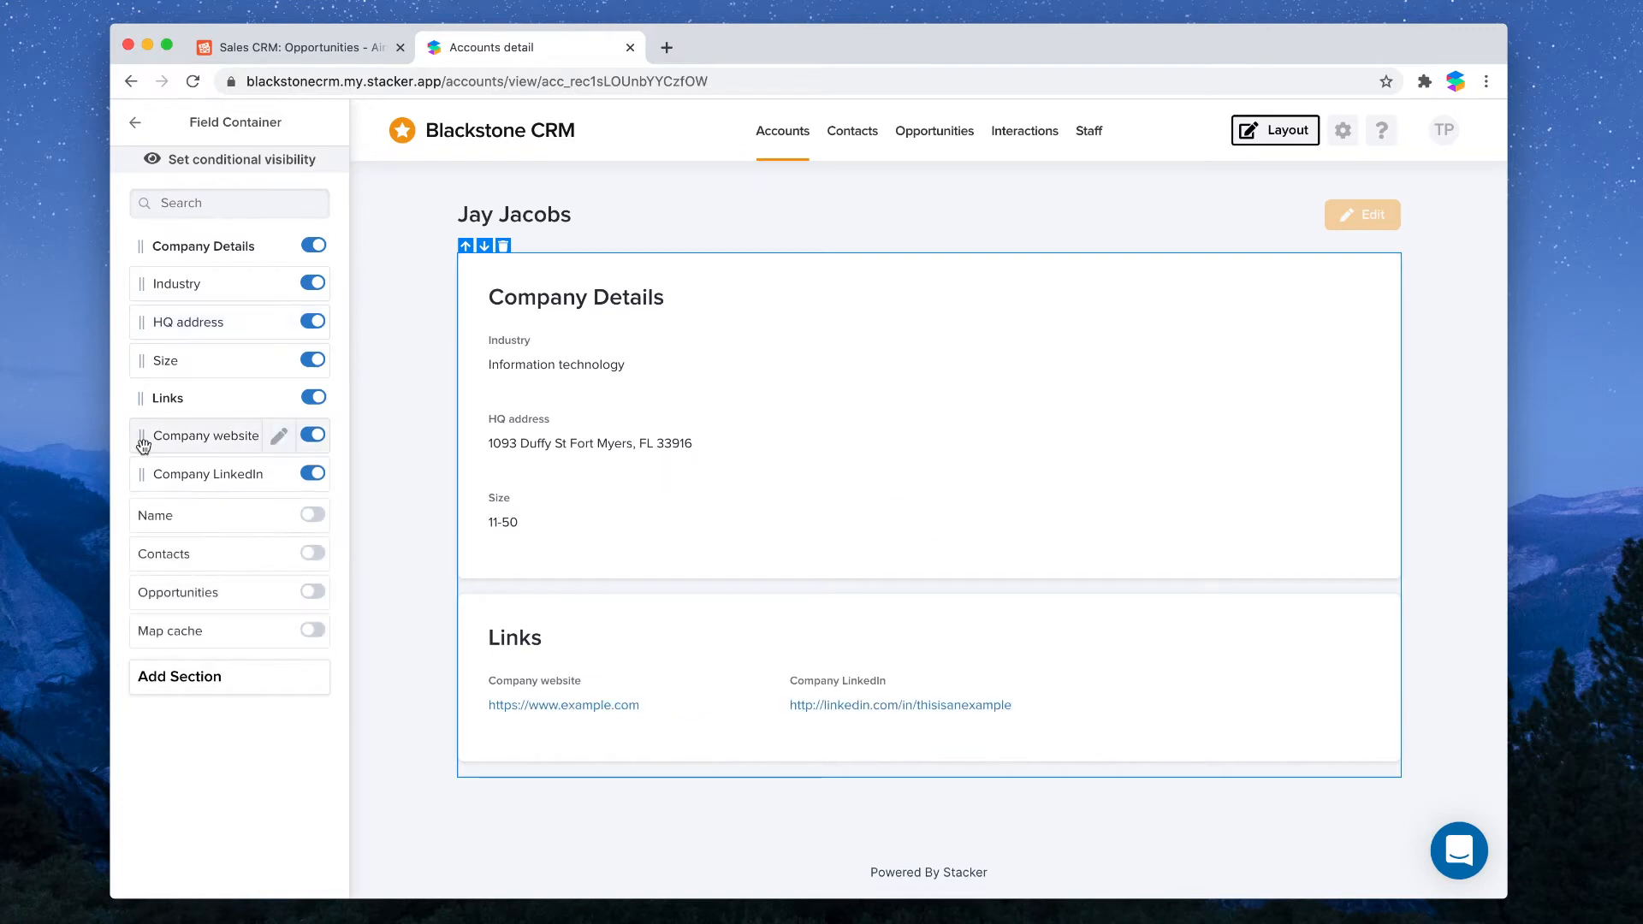
- Turn off full-width display for the HQ address field and return to the Accounts detail layout overview
{"action": "left_click", "coordinate": [278, 322]}
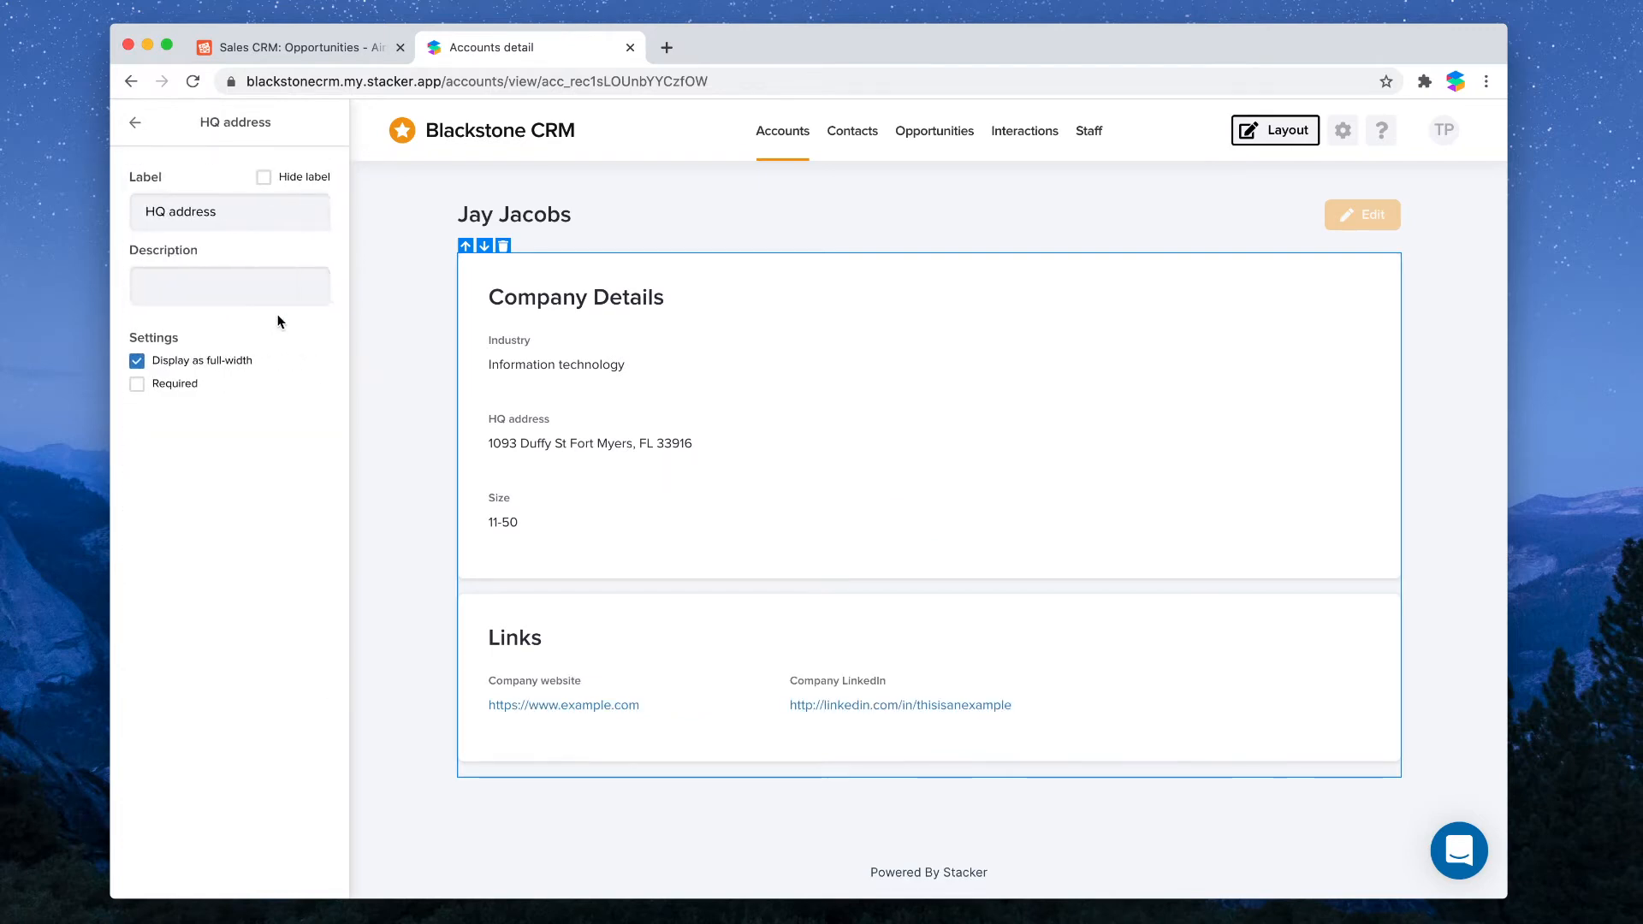
{"action": "left_click", "coordinate": [137, 361]}
{"action": "left_click", "coordinate": [136, 122]}
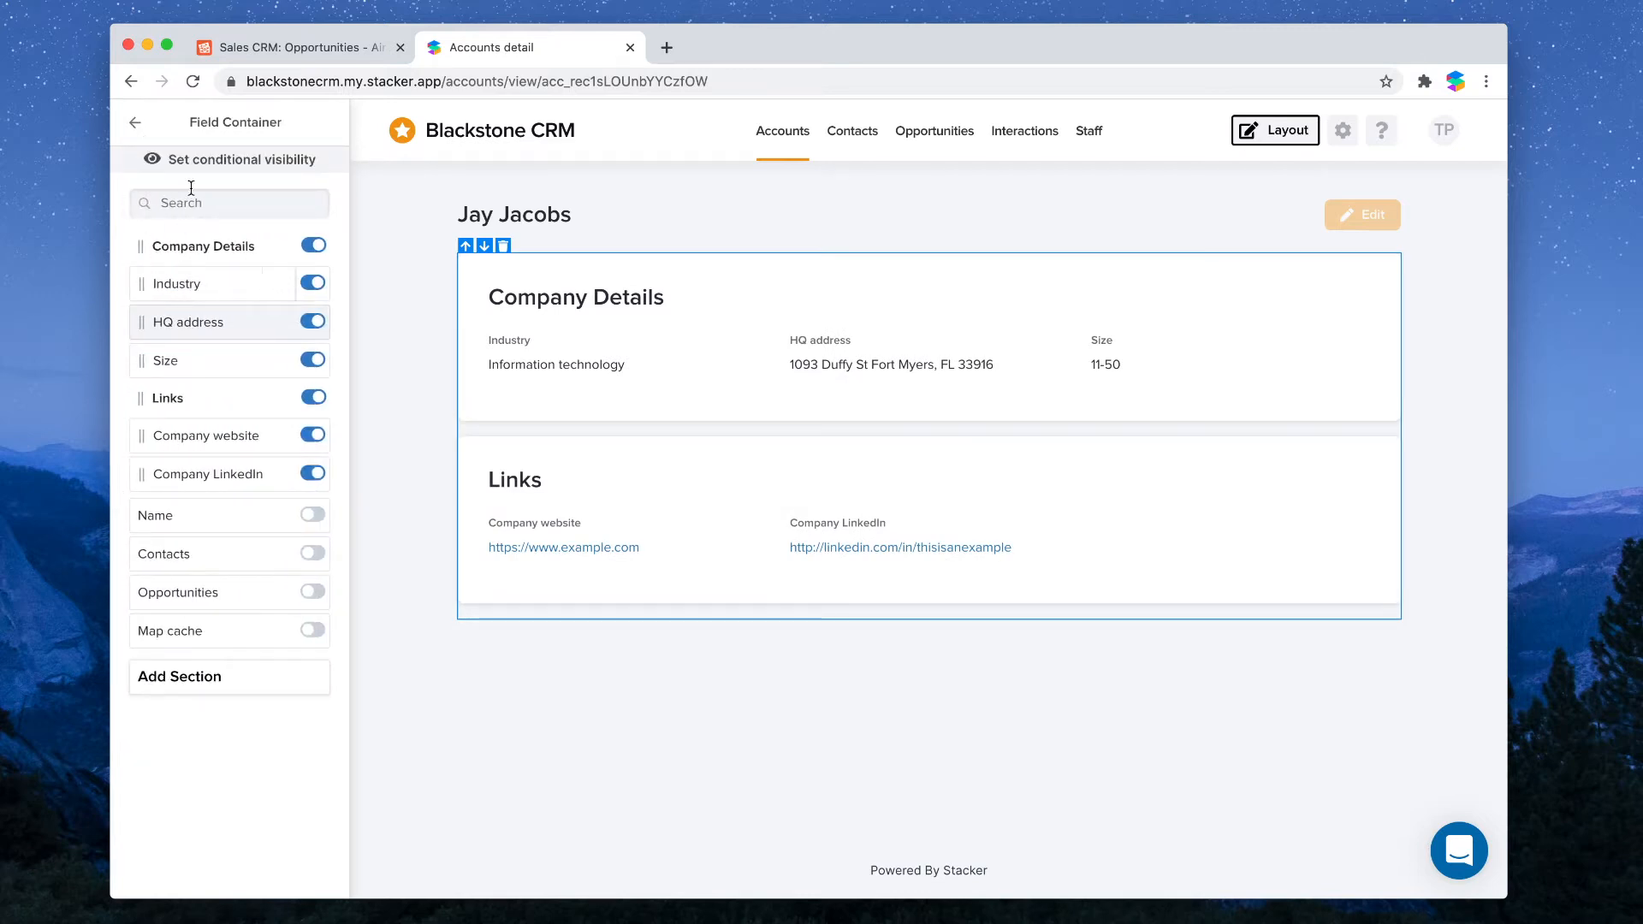
{"action": "left_click", "coordinate": [136, 126]}
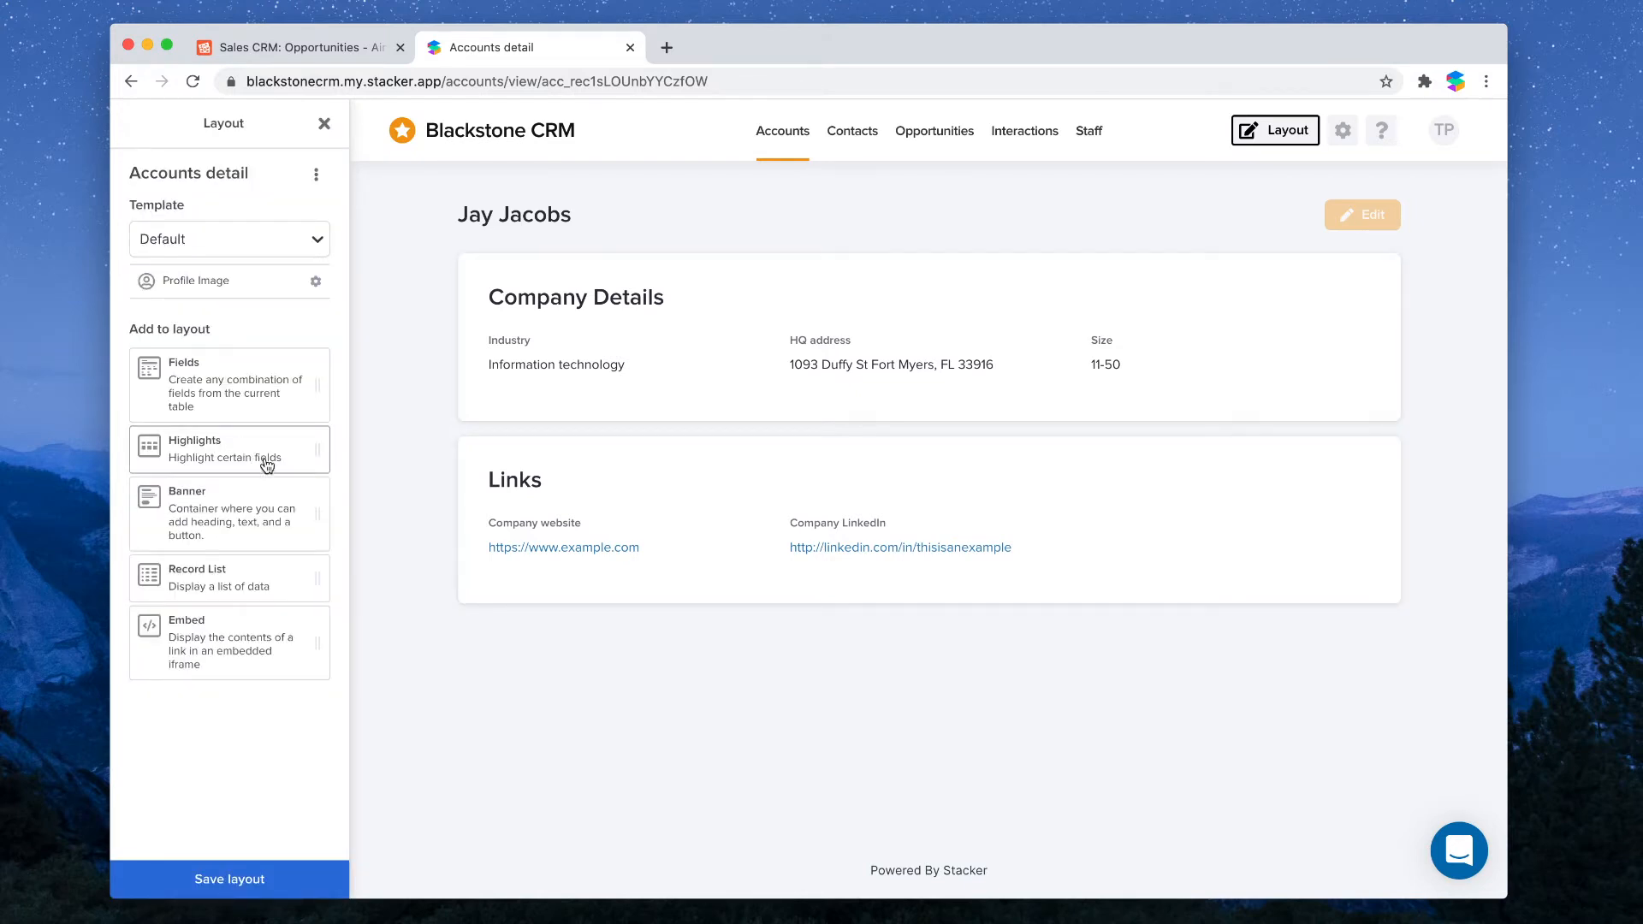
- Add a Record List below the Links section showing related records from the Contacts field with the Contacts layout
{"action": "left_click_drag", "start_coordinate": [215, 574], "coordinate": [785, 569]}
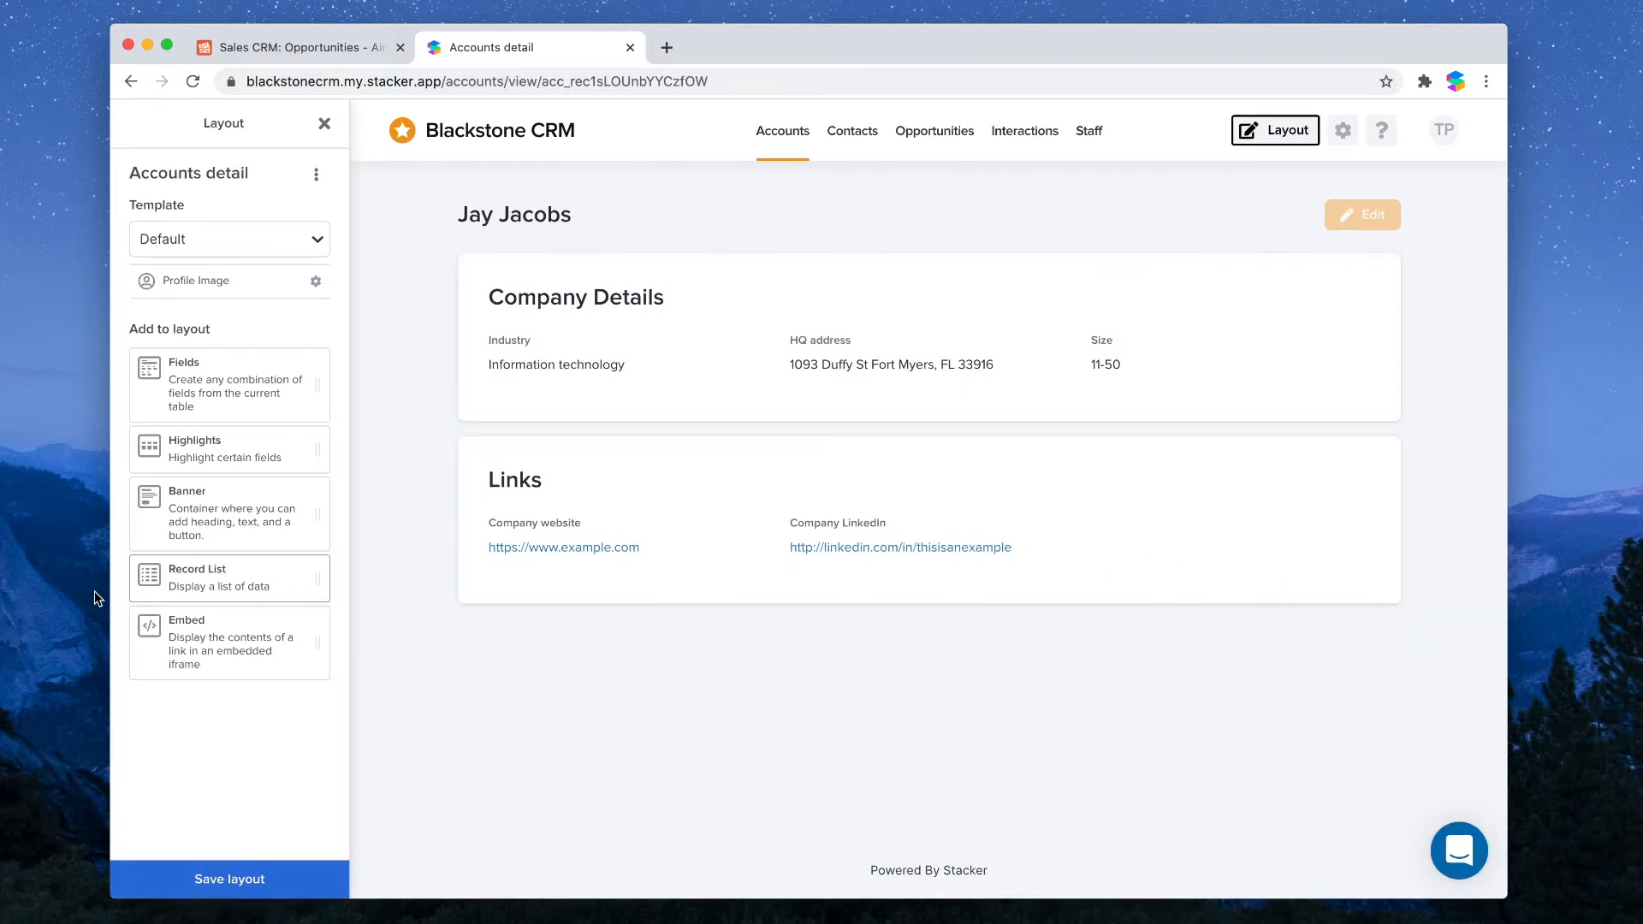
{"action": "left_click_drag", "start_coordinate": [213, 585], "coordinate": [580, 609]}
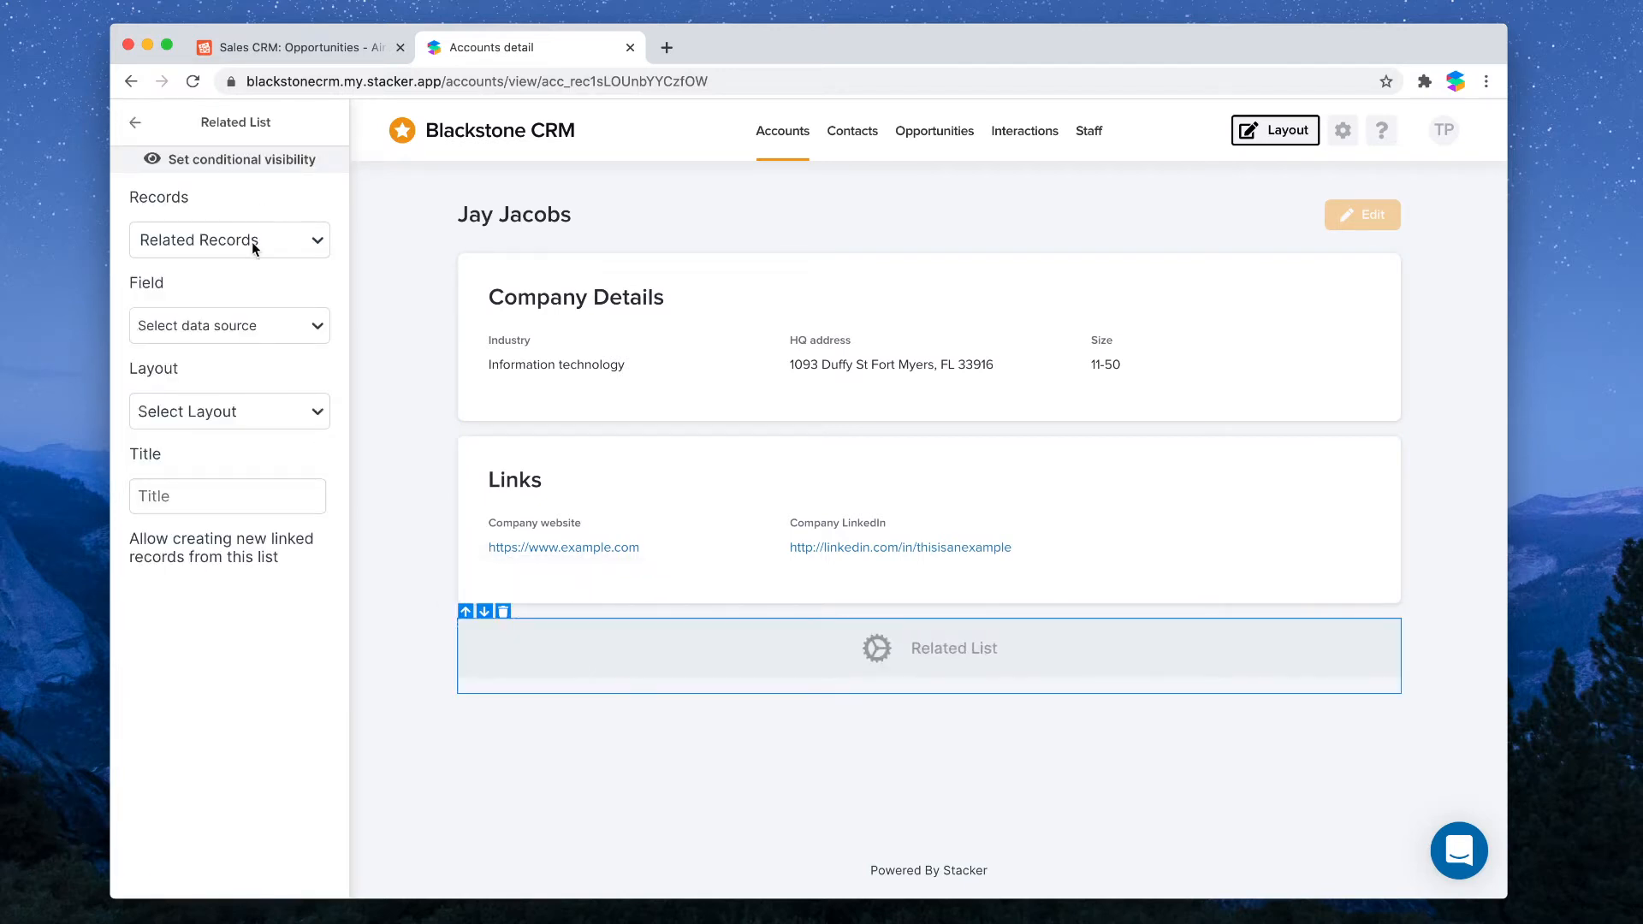
{"action": "left_click", "coordinate": [245, 328]}
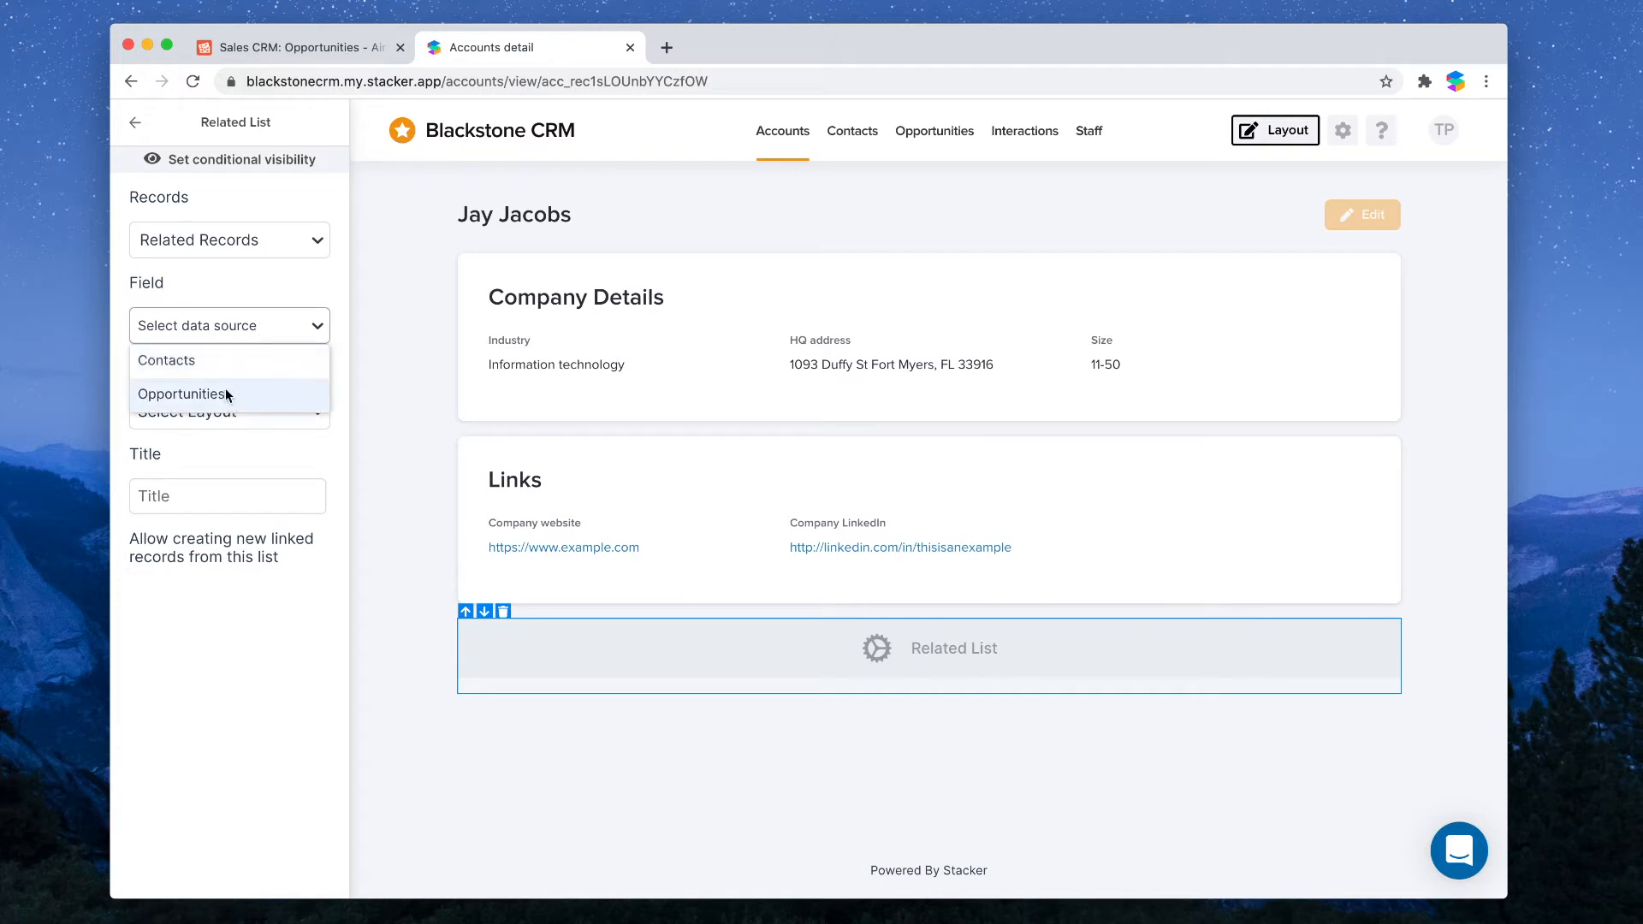
{"action": "left_click", "coordinate": [218, 354]}
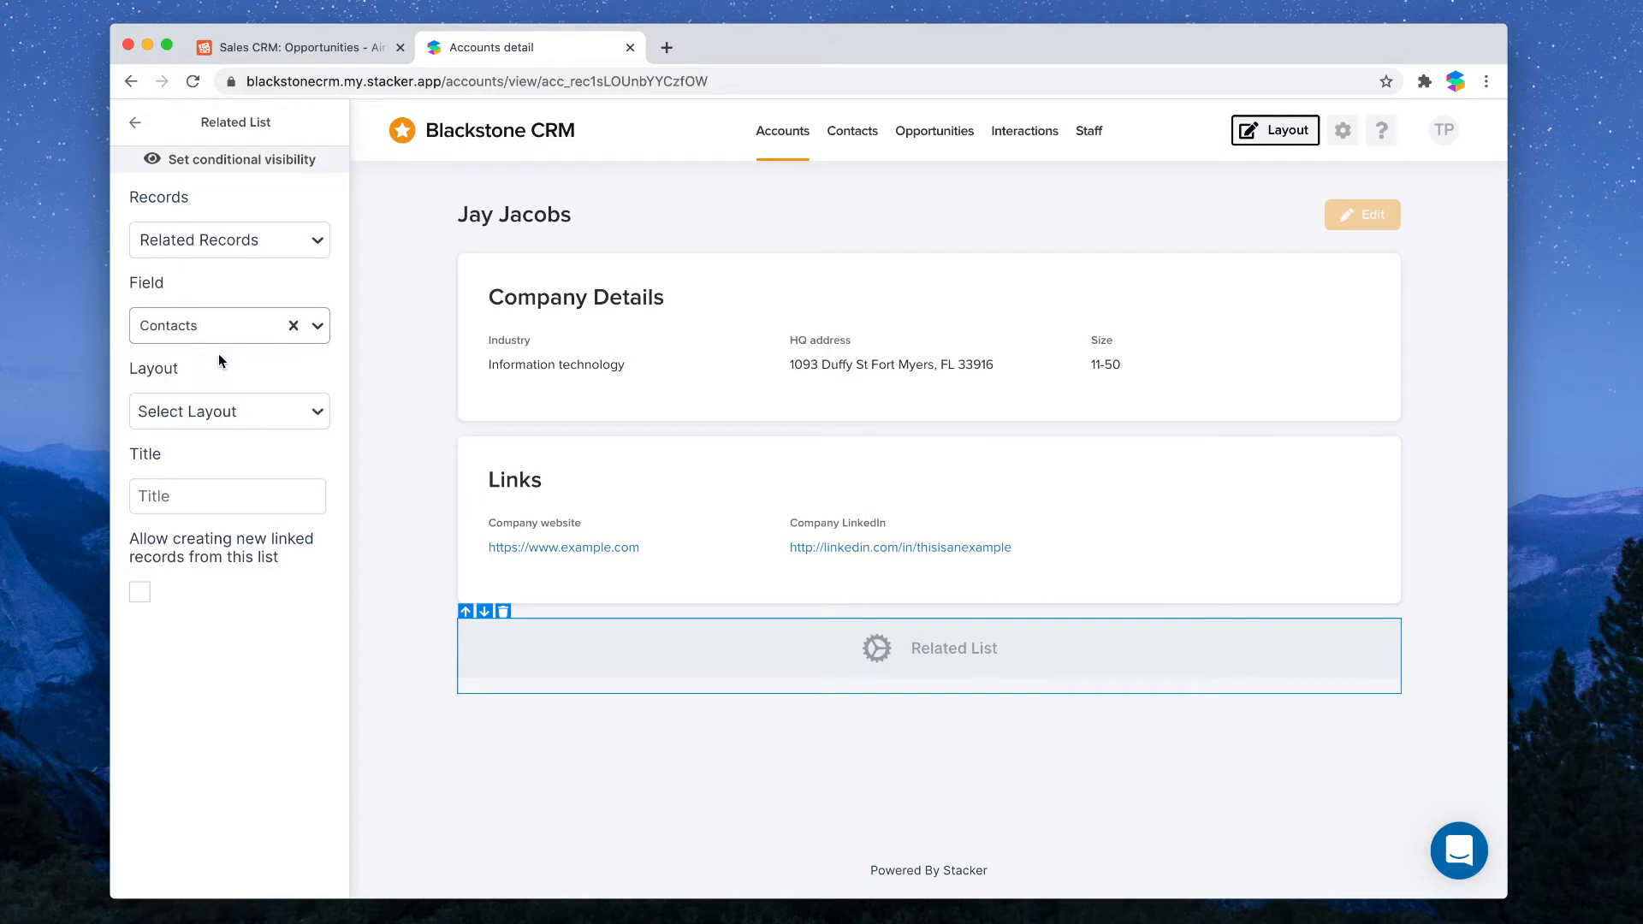
{"action": "left_click", "coordinate": [217, 408]}
{"action": "left_click", "coordinate": [213, 449]}
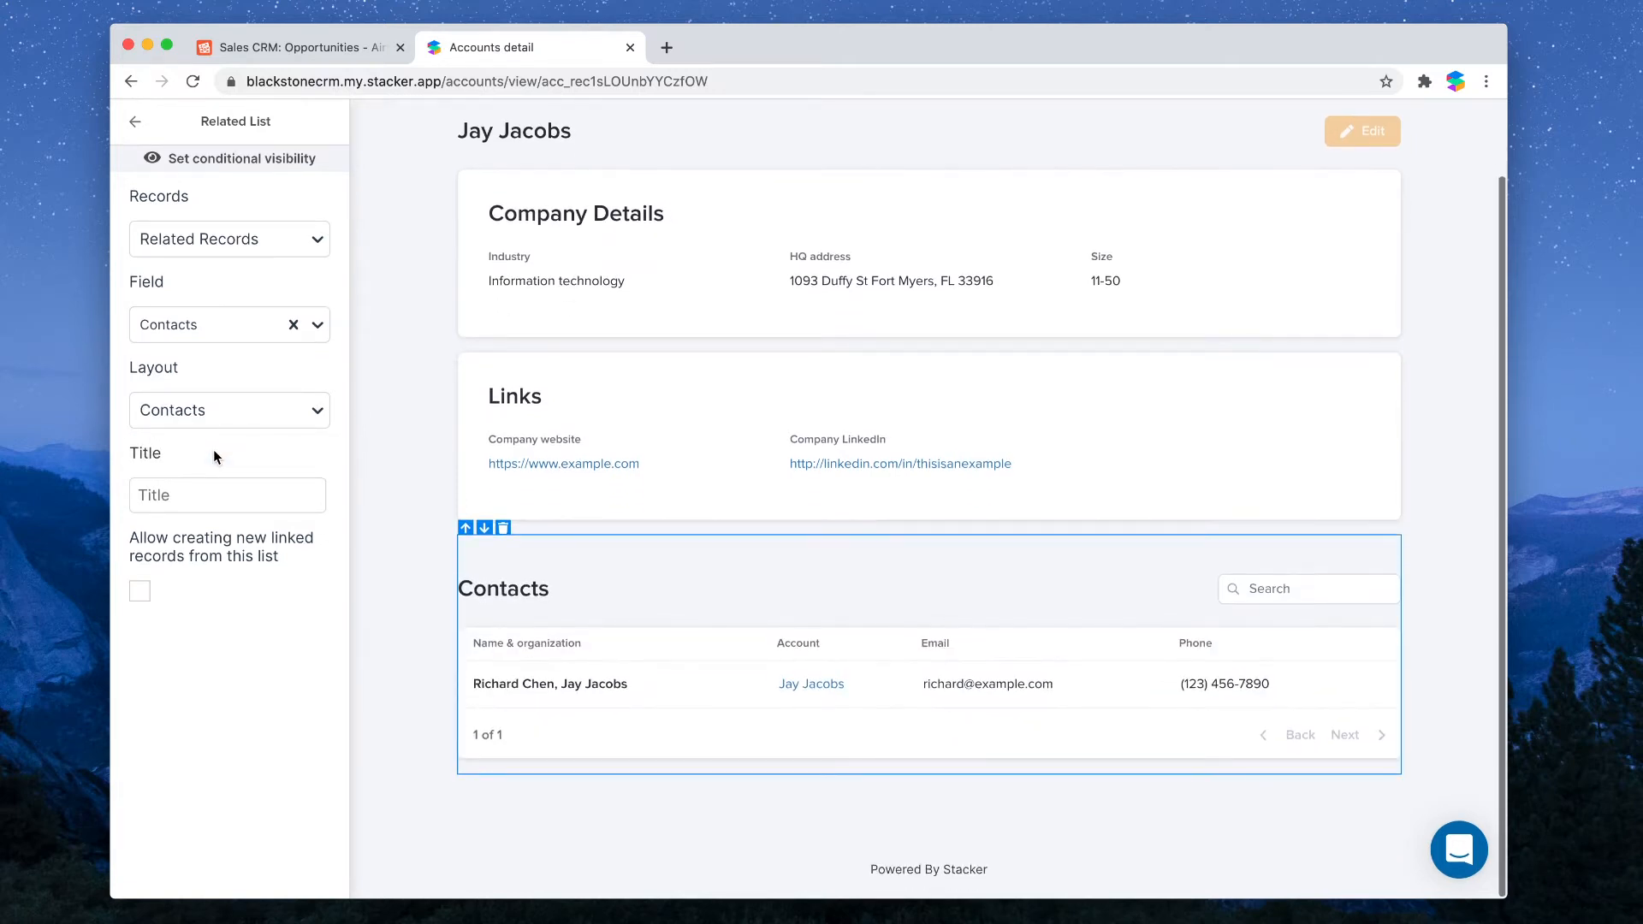
- Title the related list Employees and allow creating new linked records from it, saving the changes while opening its add-new form
{"action": "left_click", "coordinate": [188, 486]}
{"action": "type", "text": "Employees"}
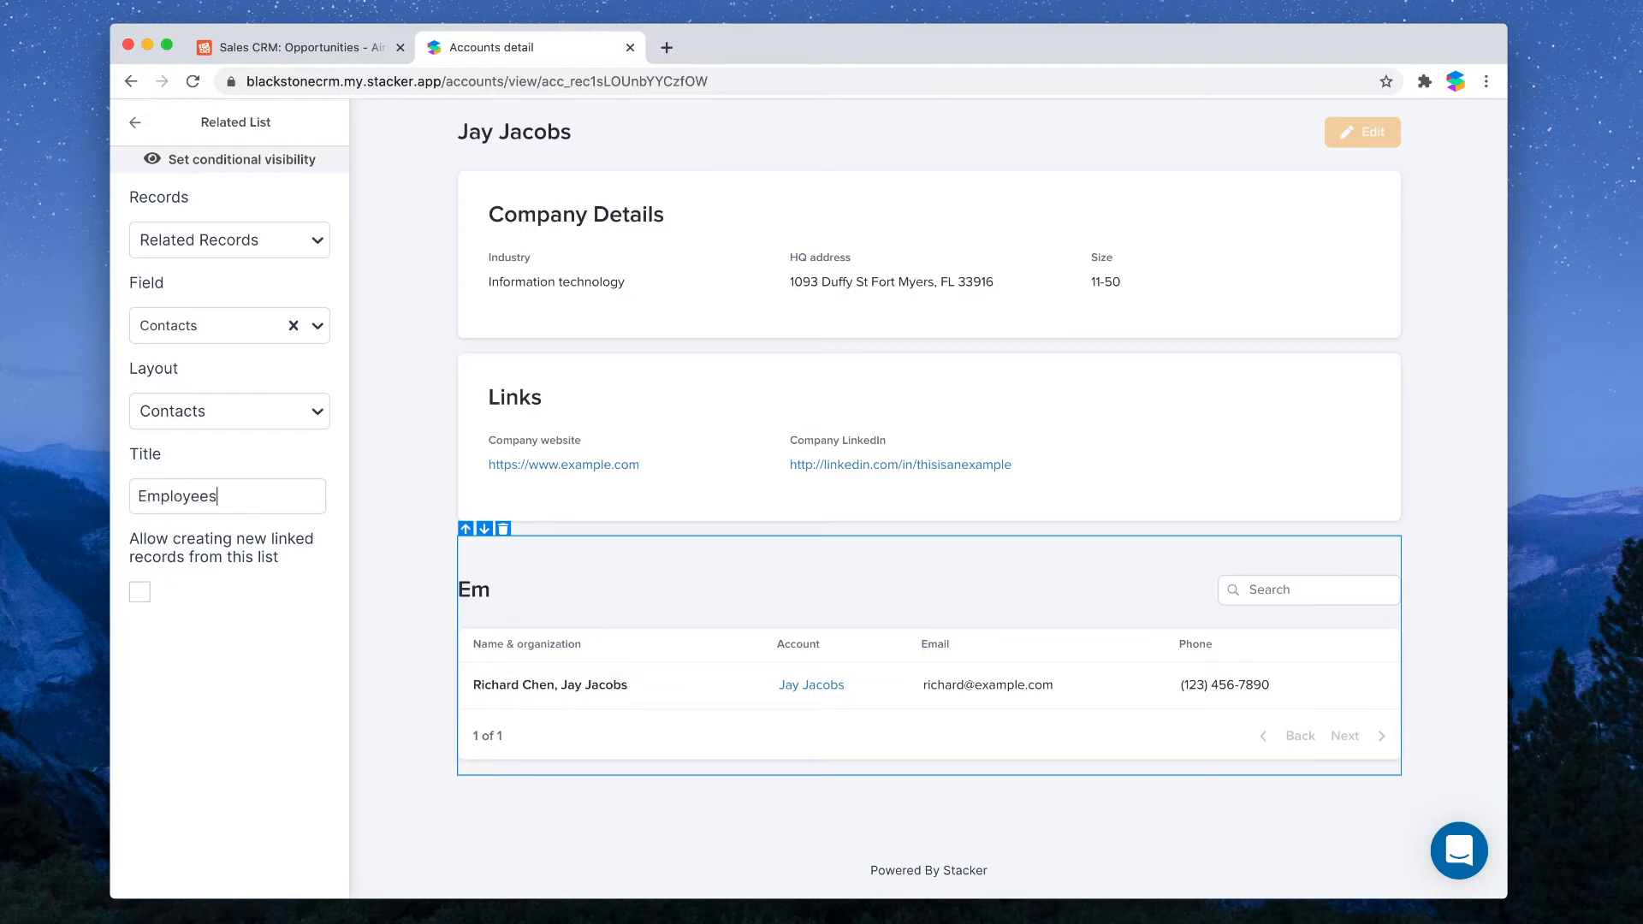
{"action": "left_click", "coordinate": [140, 591]}
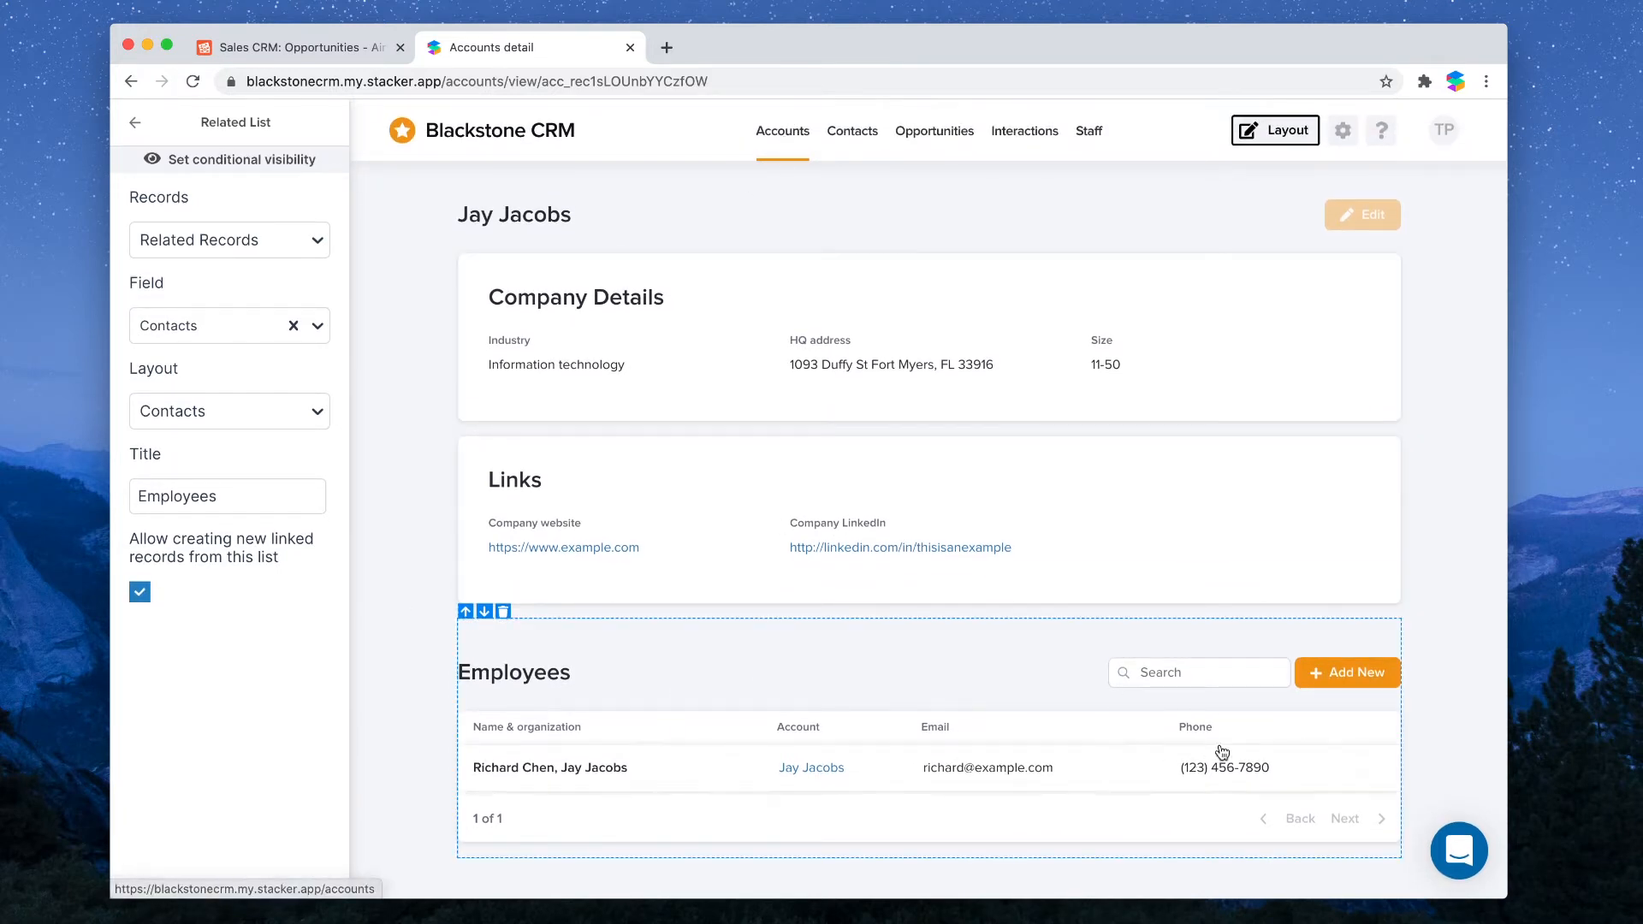
{"action": "left_click", "coordinate": [1344, 674]}
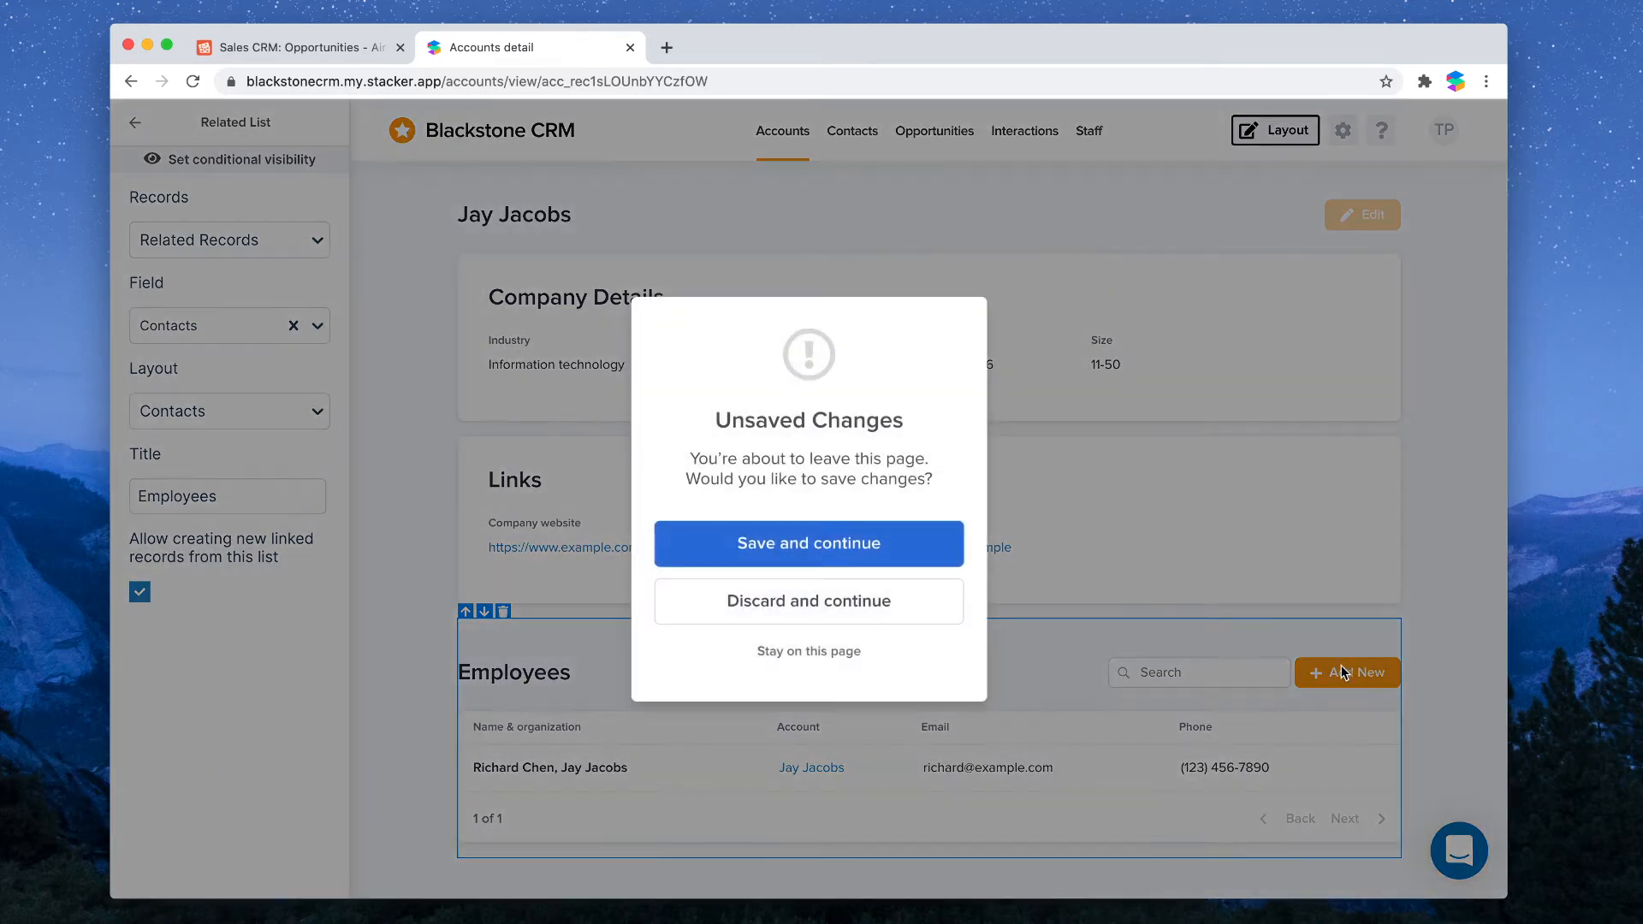
{"action": "left_click", "coordinate": [788, 542]}
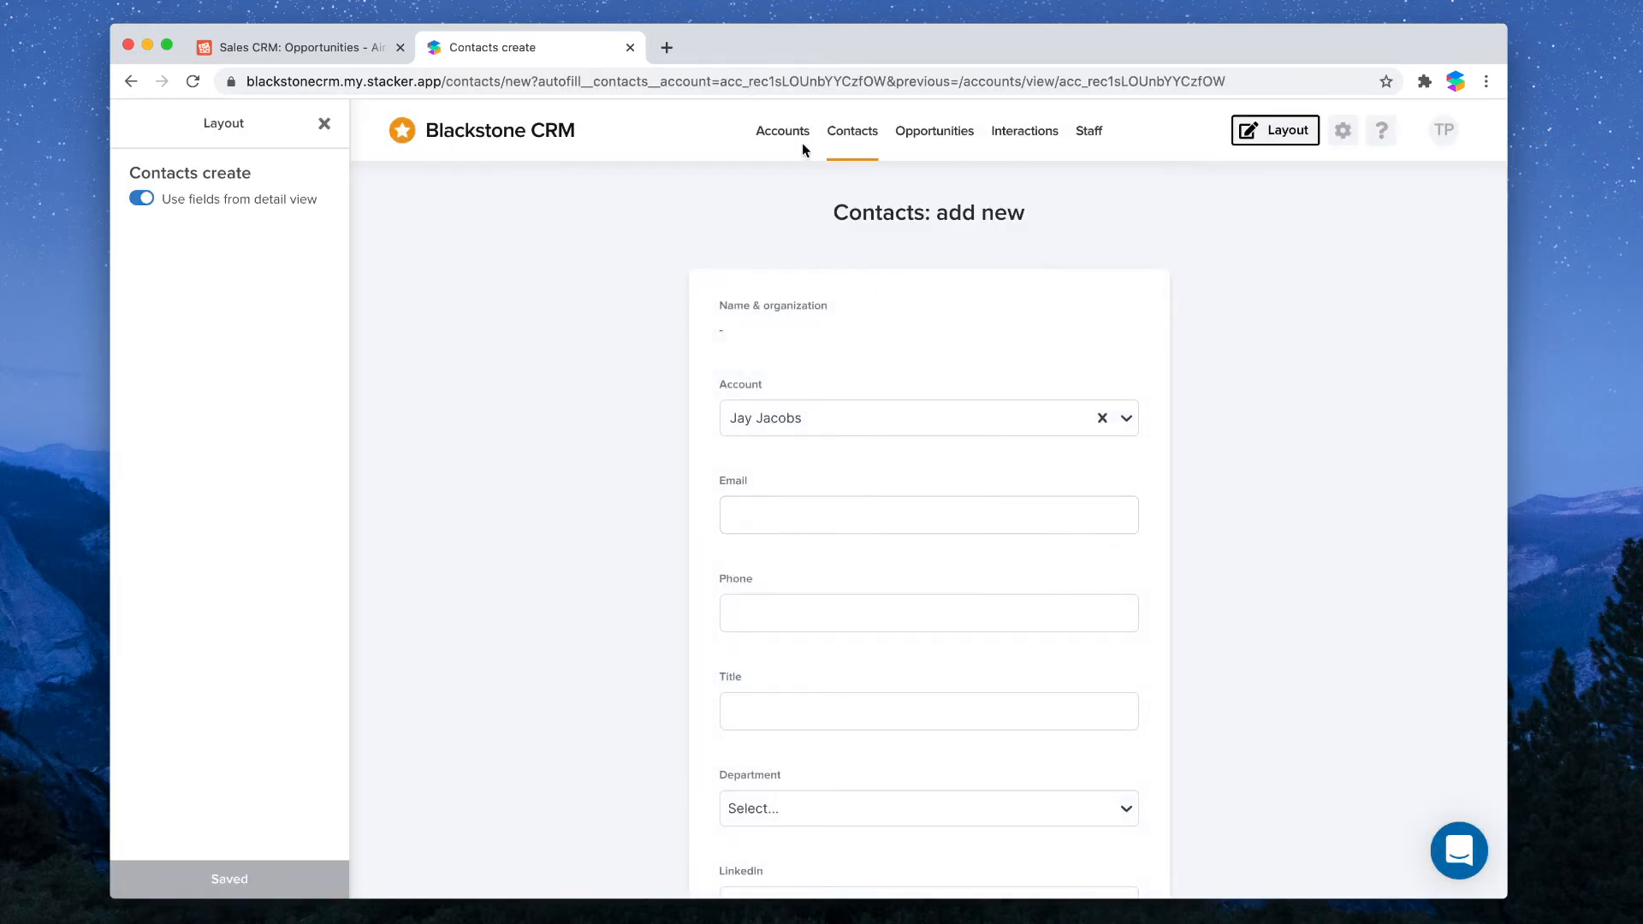
- Open the Contacts list and switch its display to Card
{"action": "left_click", "coordinate": [856, 137]}
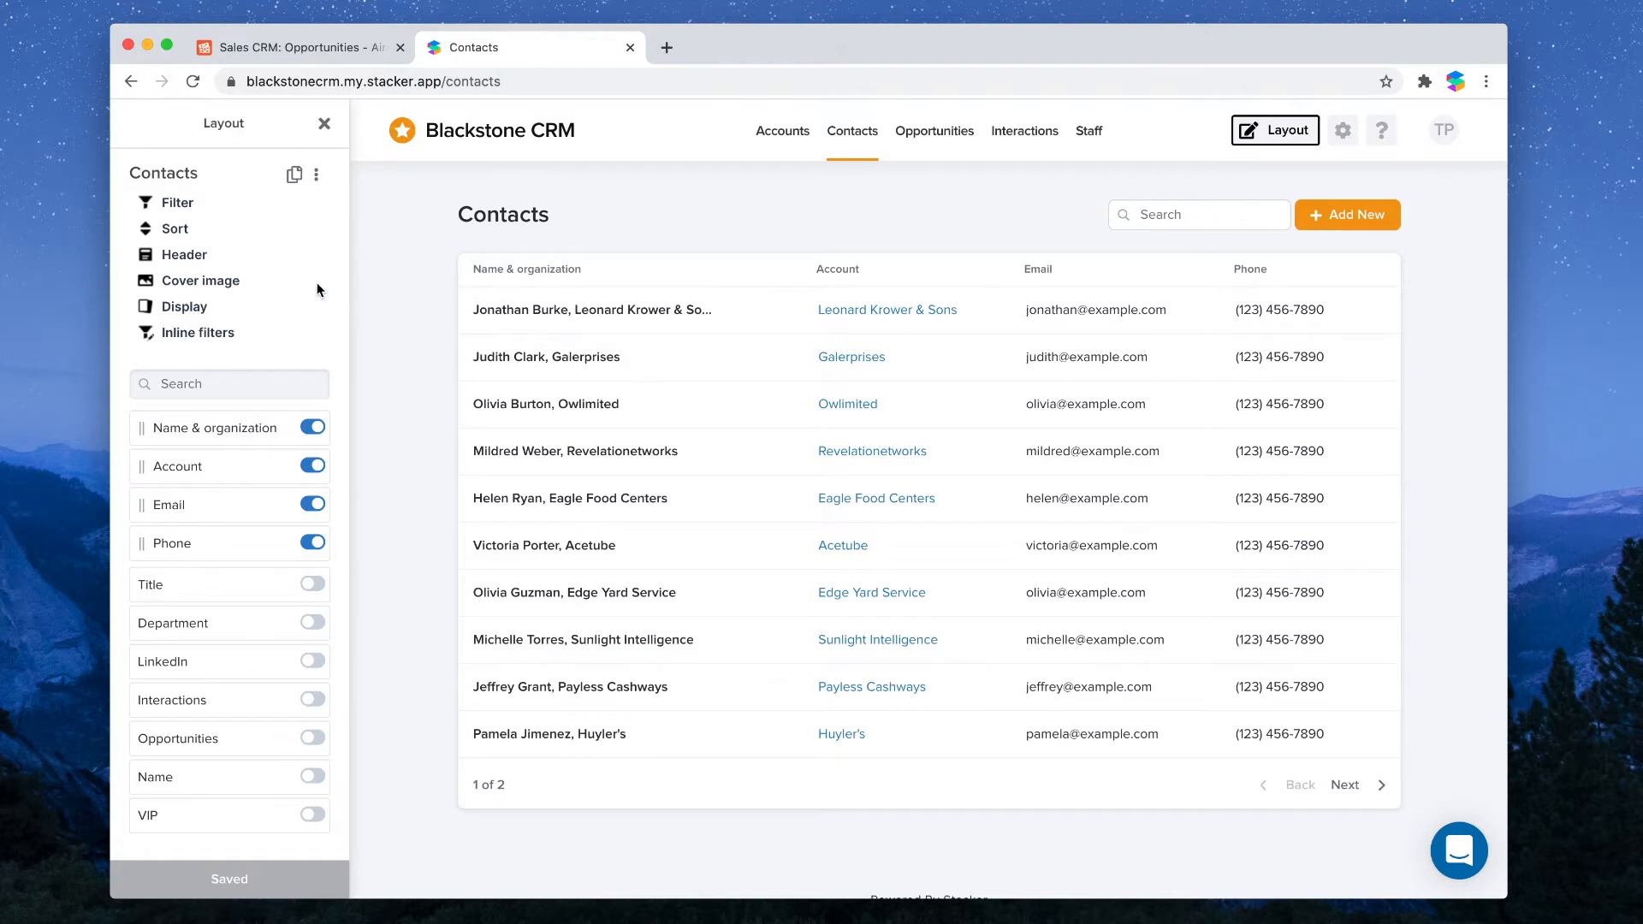
{"action": "left_click", "coordinate": [196, 306]}
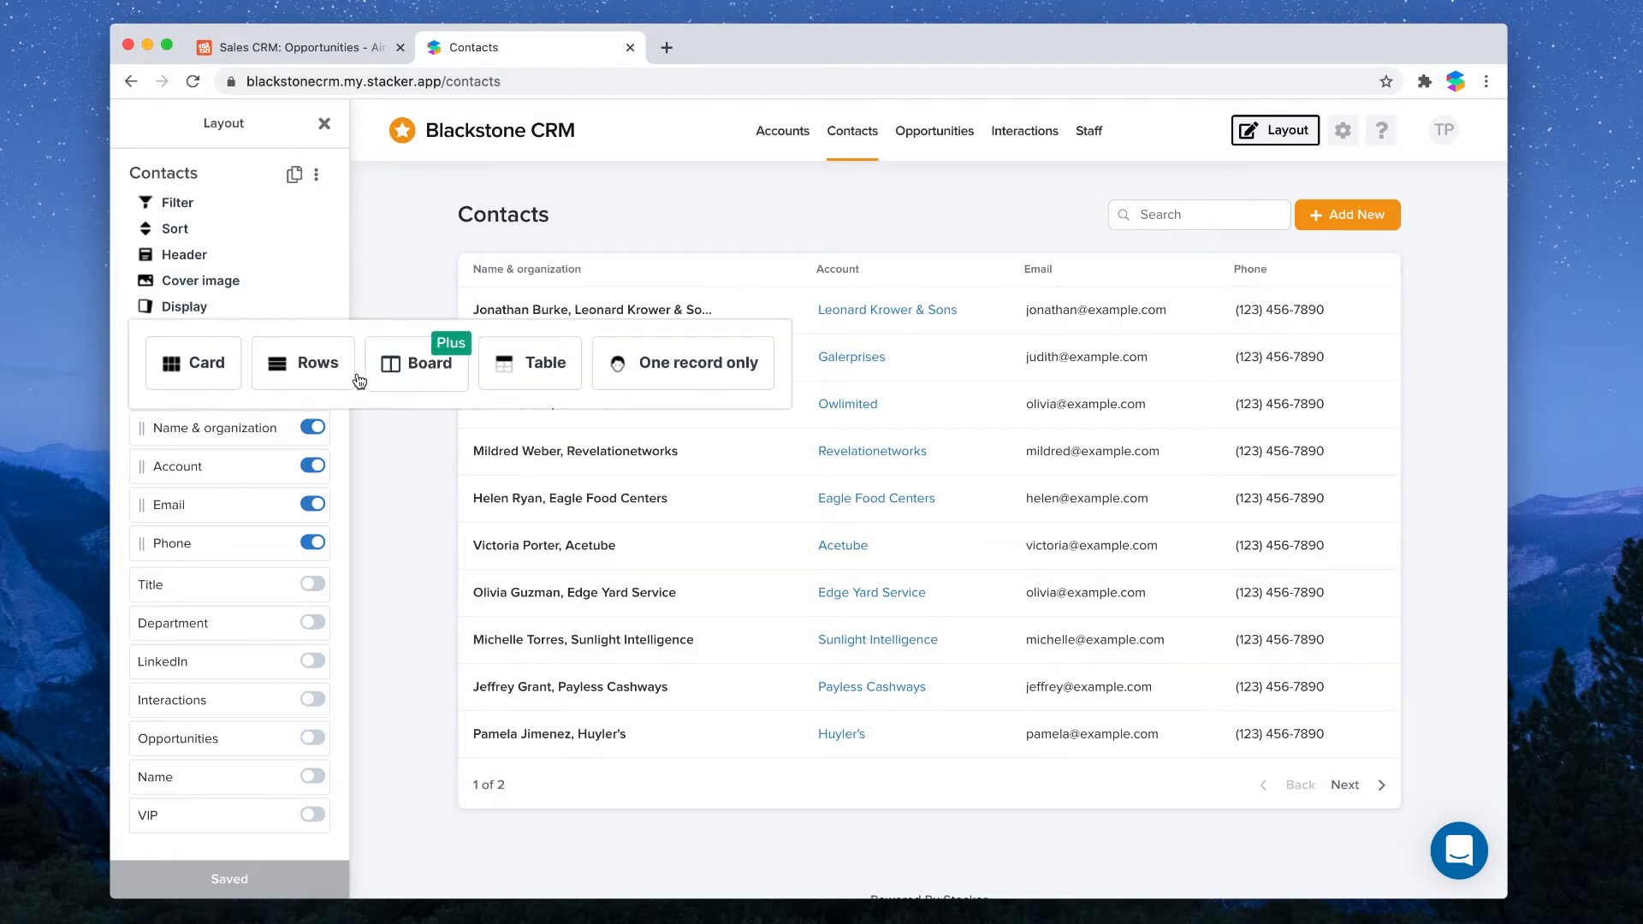
{"action": "left_click", "coordinate": [195, 369]}
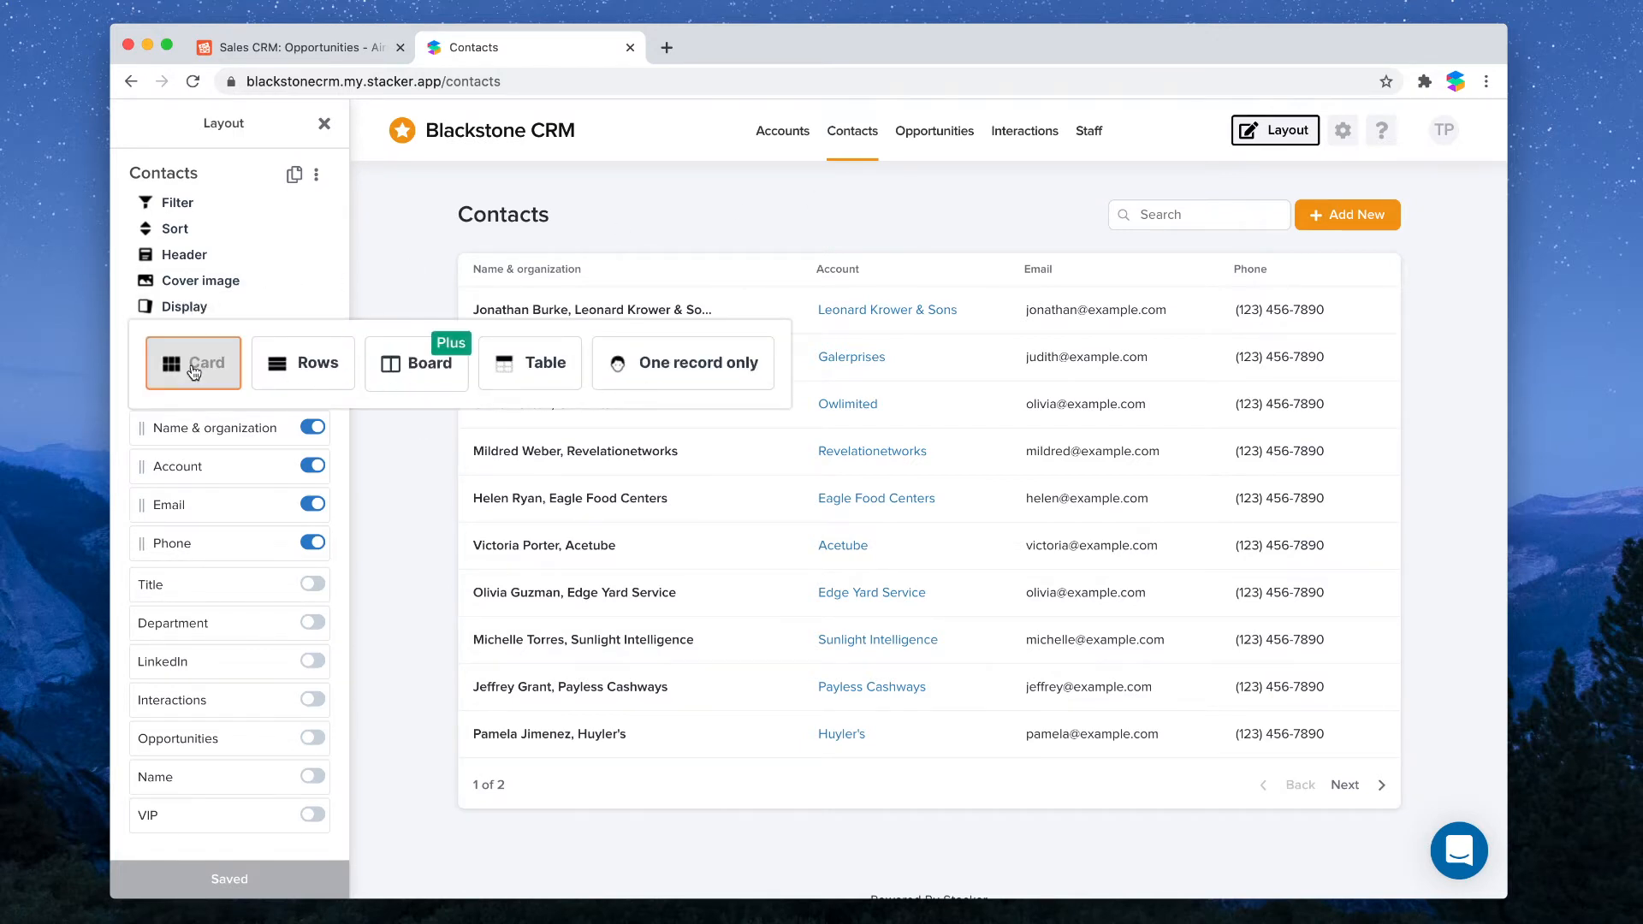
{"action": "left_click", "coordinate": [387, 243]}
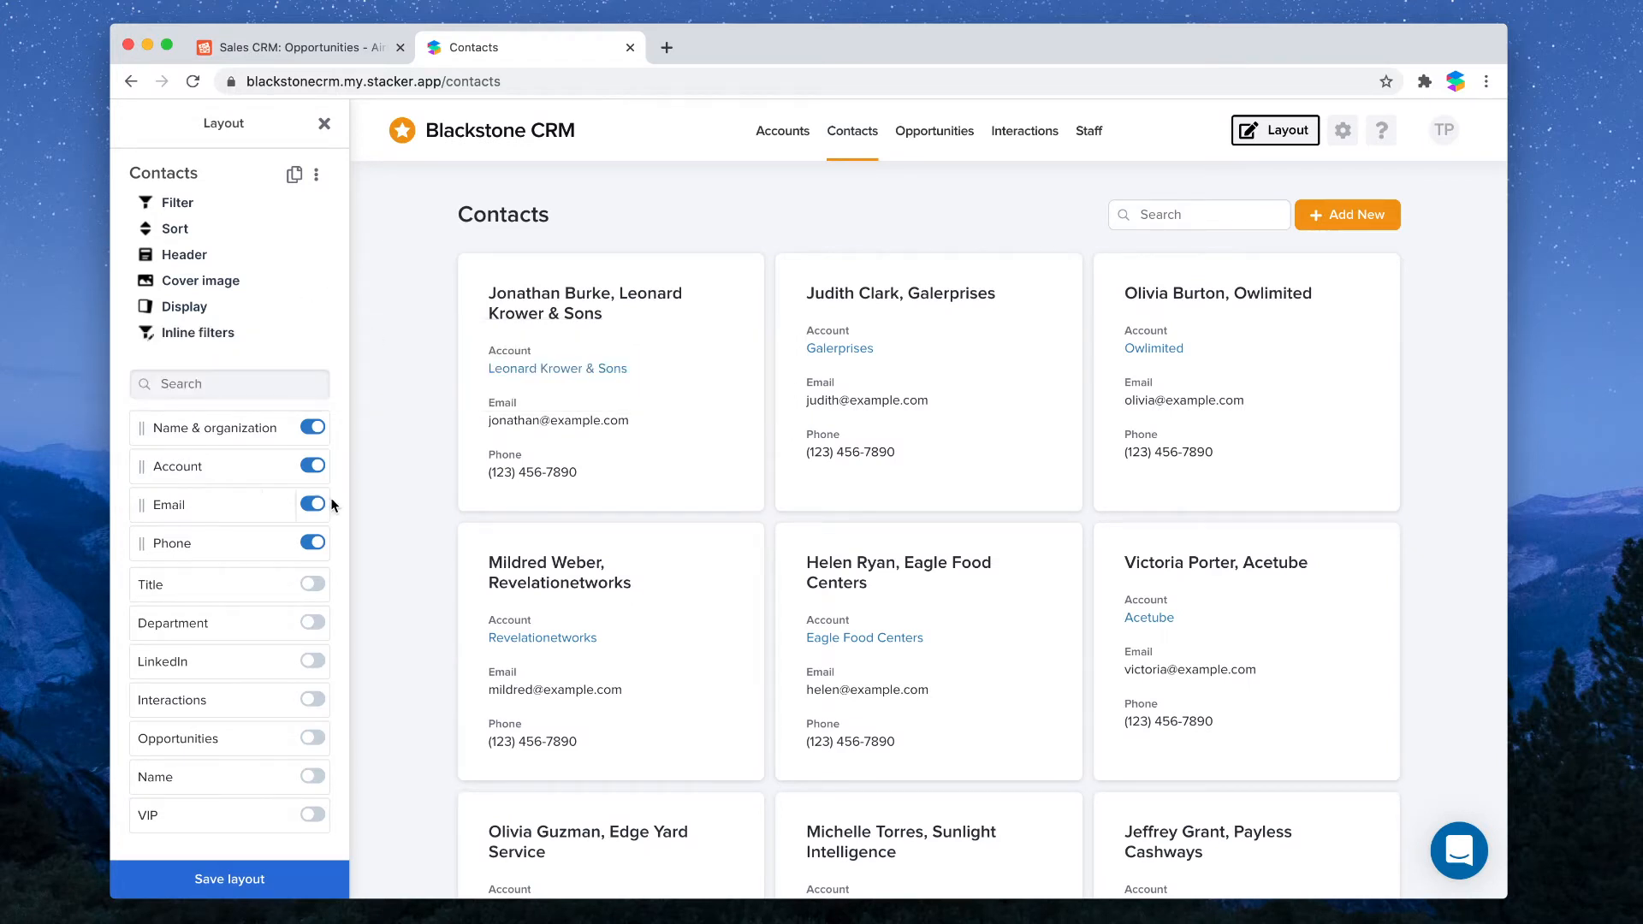
- Show Name as the first field on the contact cards instead of Account and Name & organization, and save the layout
{"action": "left_click", "coordinate": [313, 469]}
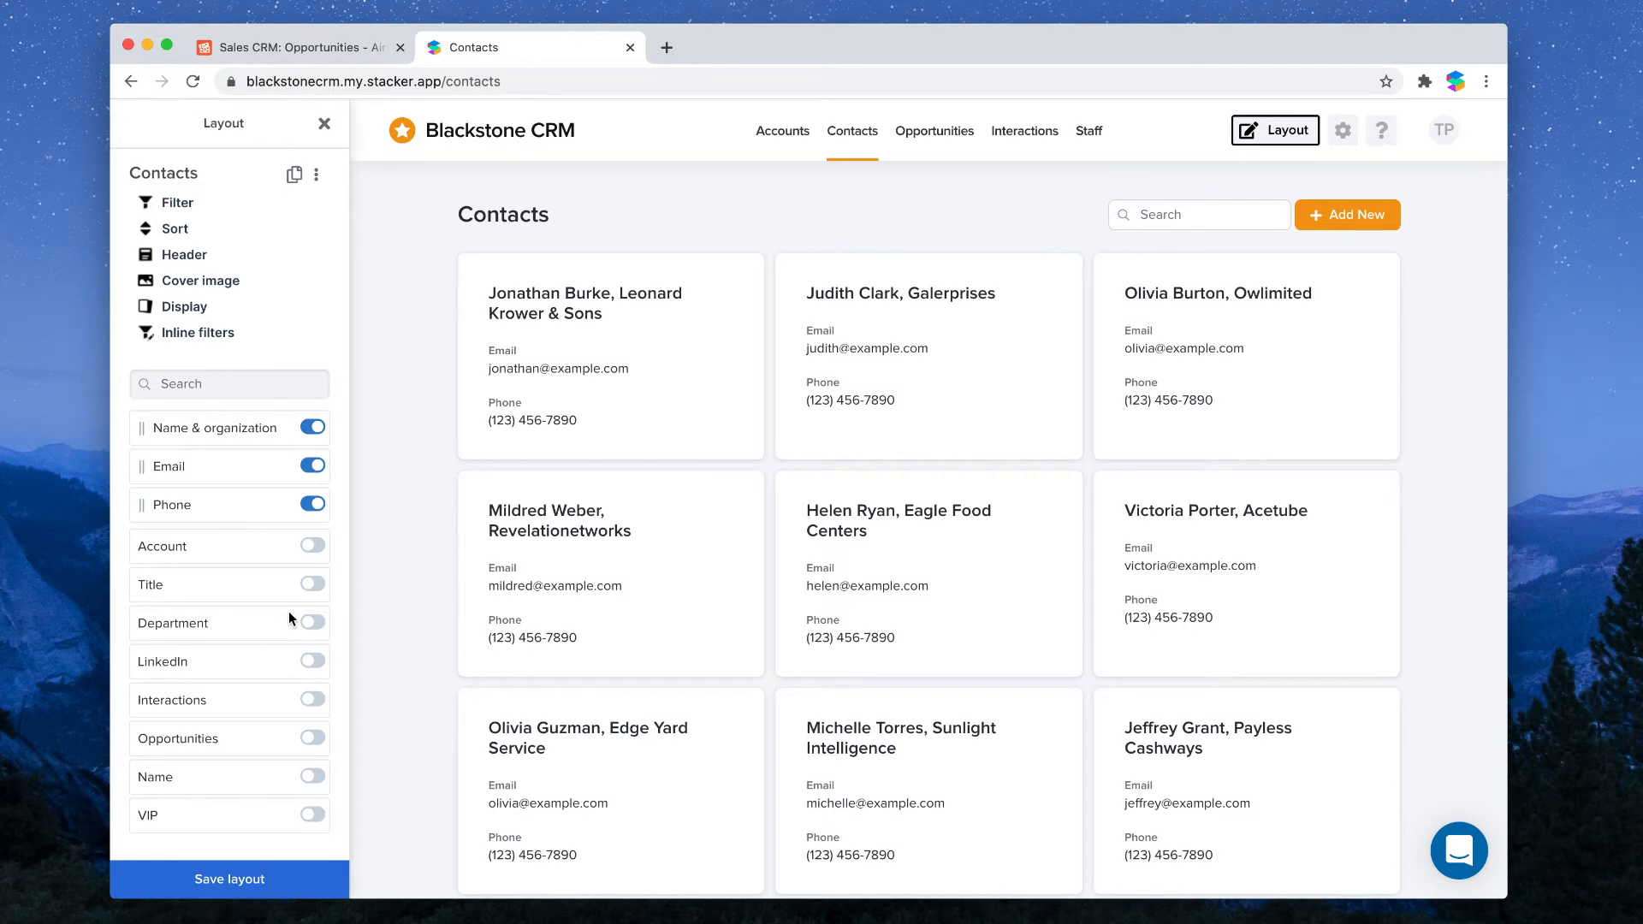
{"action": "scroll", "coordinate": [276, 659], "scroll_direction": "down", "scroll_amount": 2}
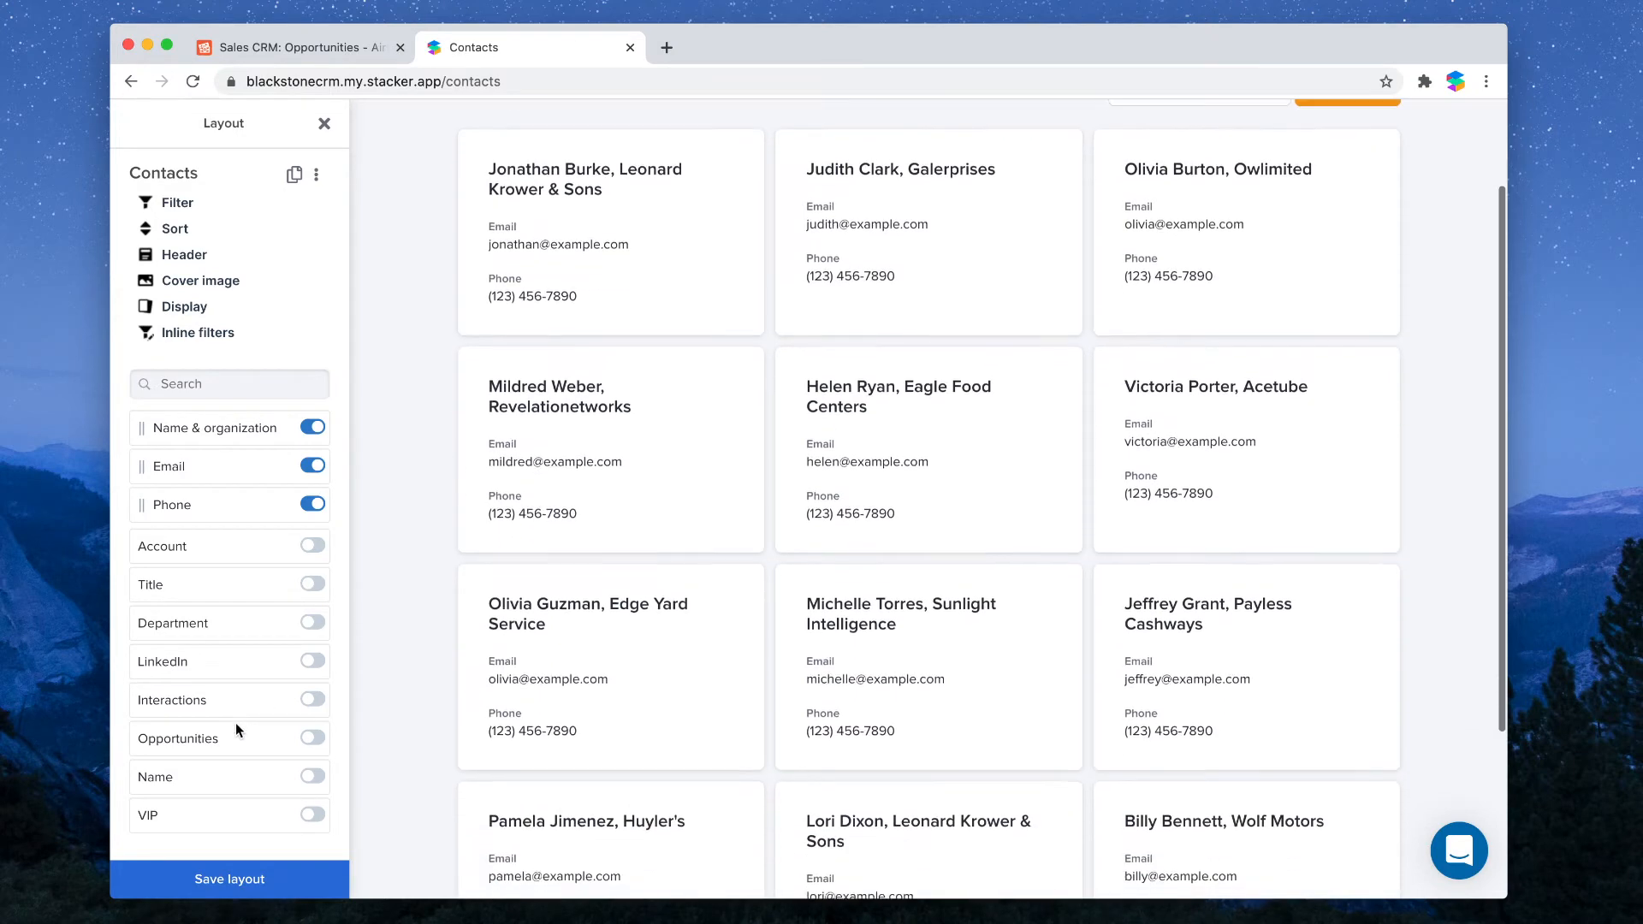
{"action": "left_click", "coordinate": [313, 784]}
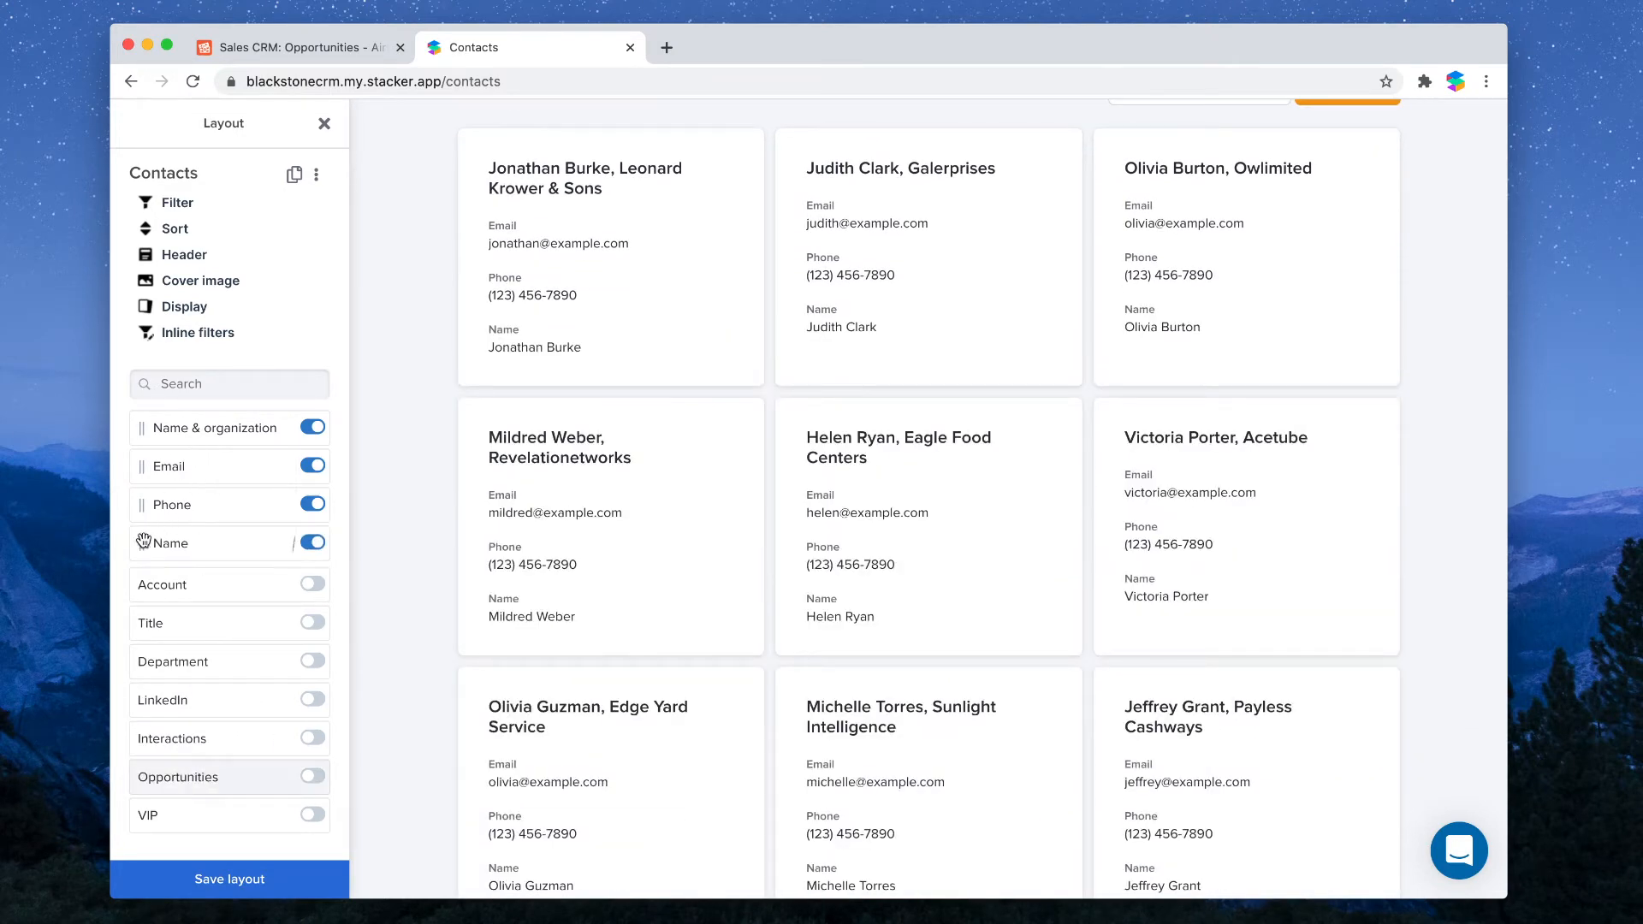
{"action": "left_click_drag", "start_coordinate": [143, 539], "coordinate": [146, 462]}
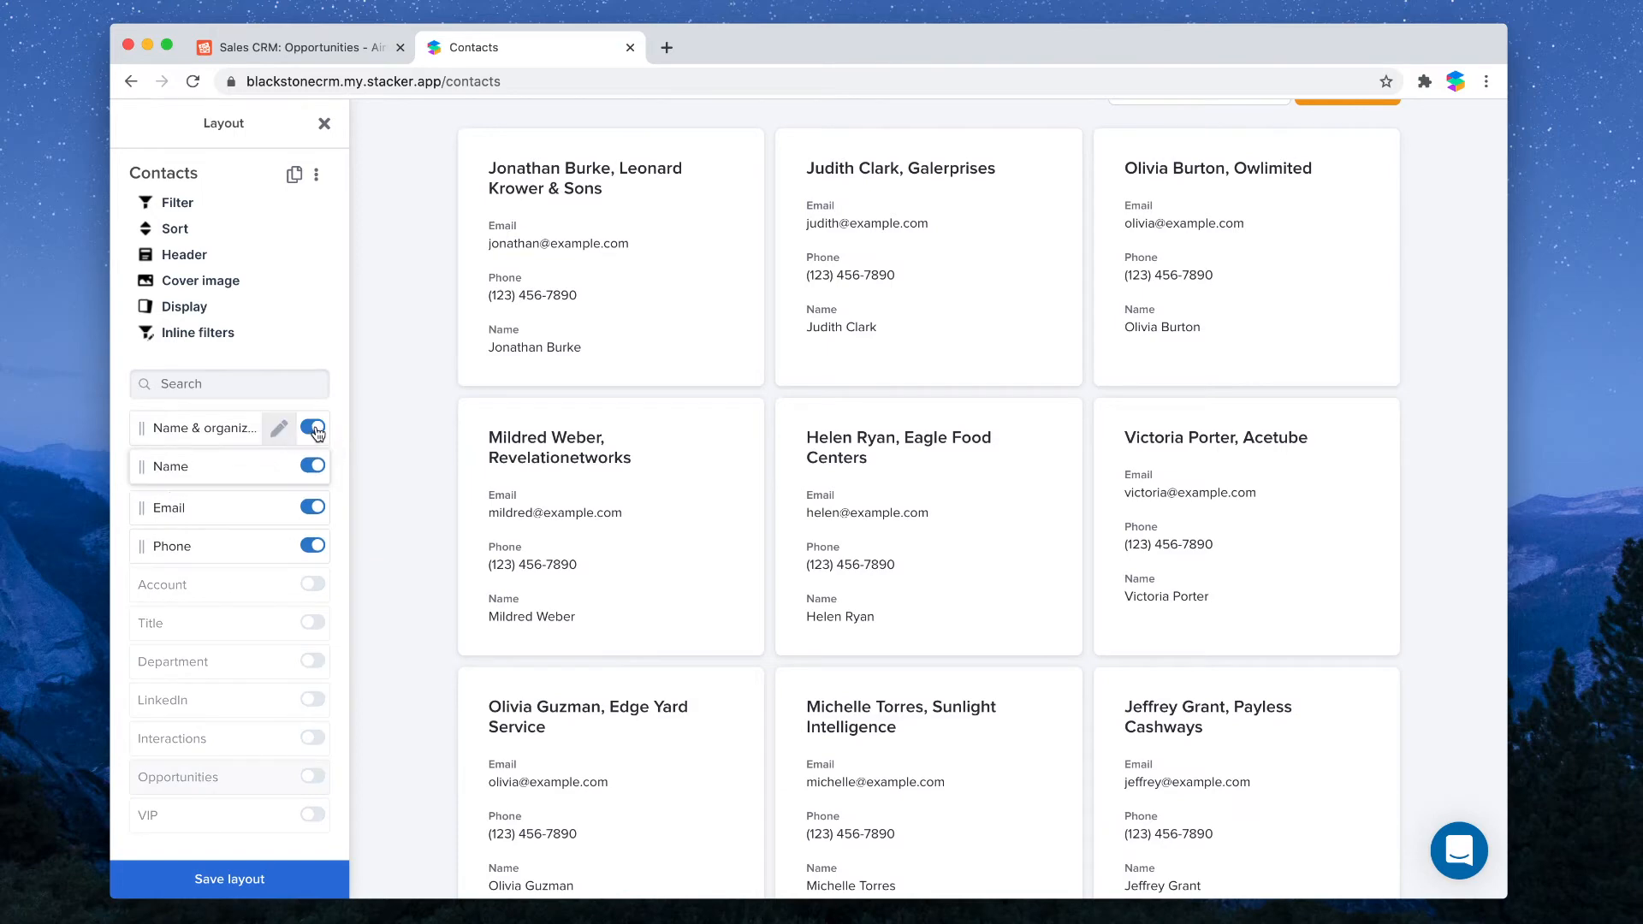
{"action": "left_click", "coordinate": [313, 428]}
{"action": "scroll", "coordinate": [444, 548], "scroll_direction": "up", "scroll_amount": 3}
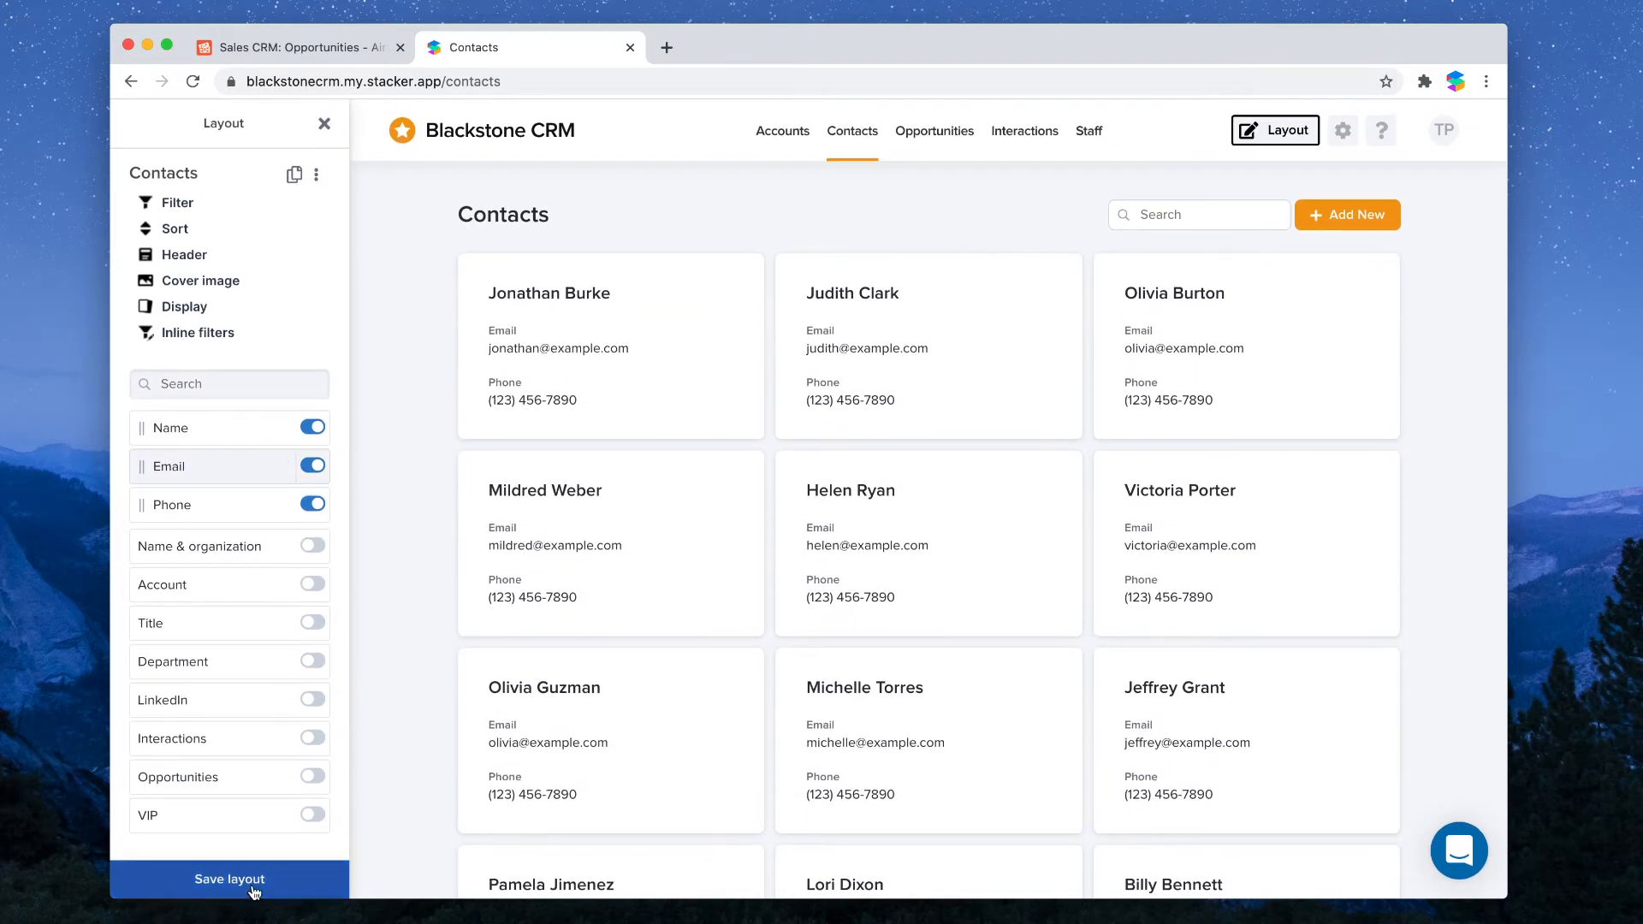
- Reopen the first account's detail page and review how its Employees list displays
{"action": "left_click", "coordinate": [775, 131]}
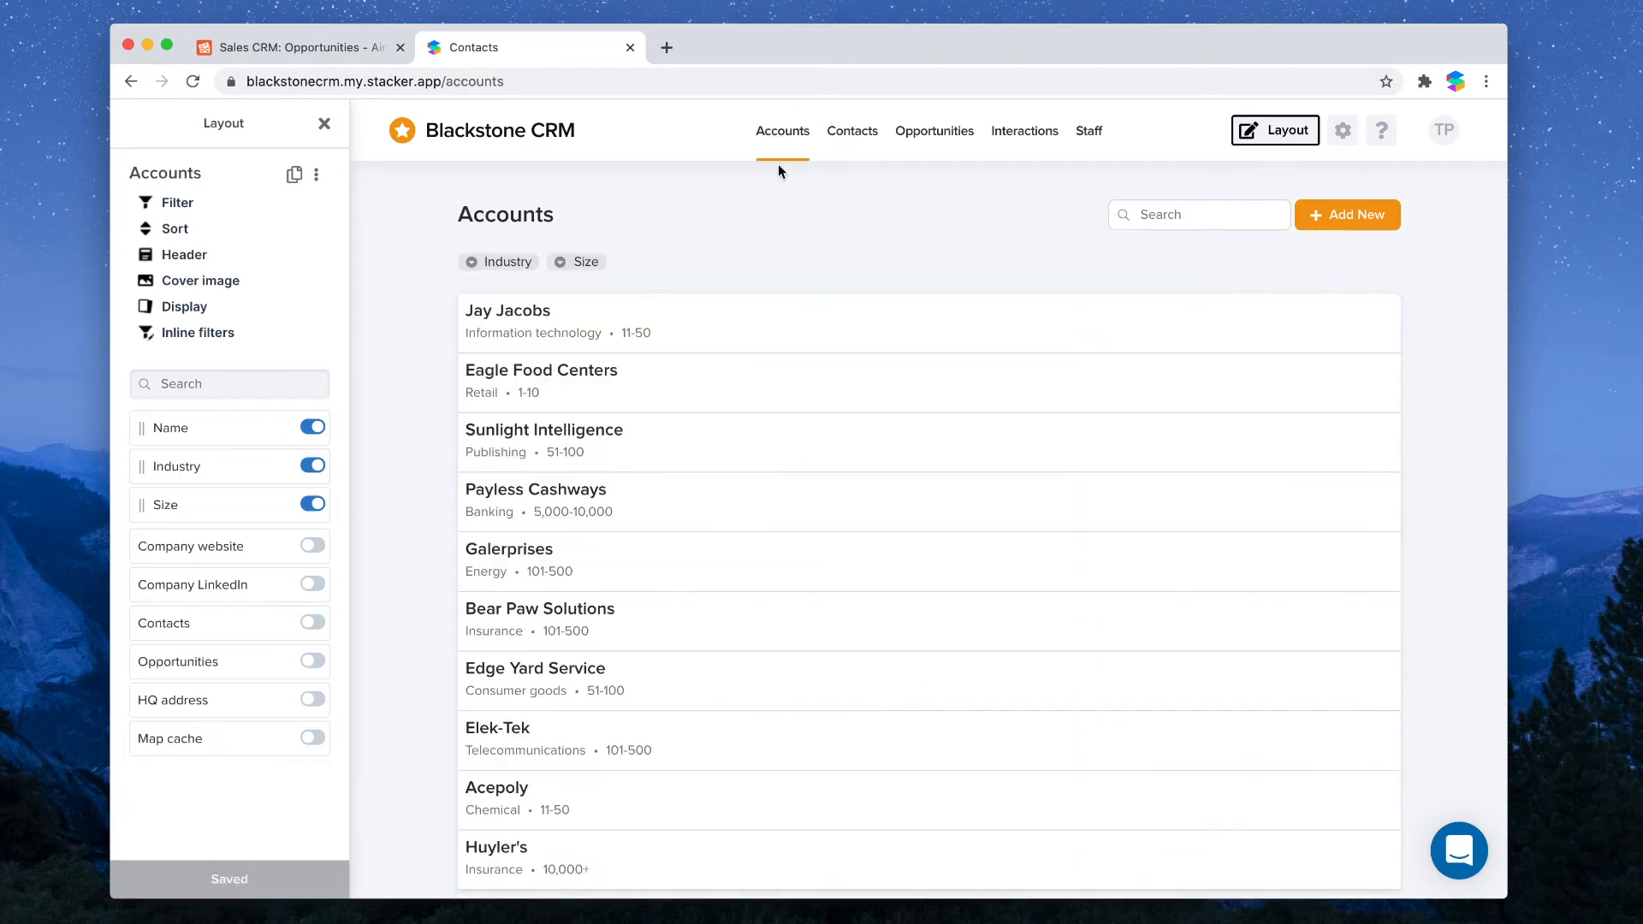
{"action": "left_click", "coordinate": [721, 342]}
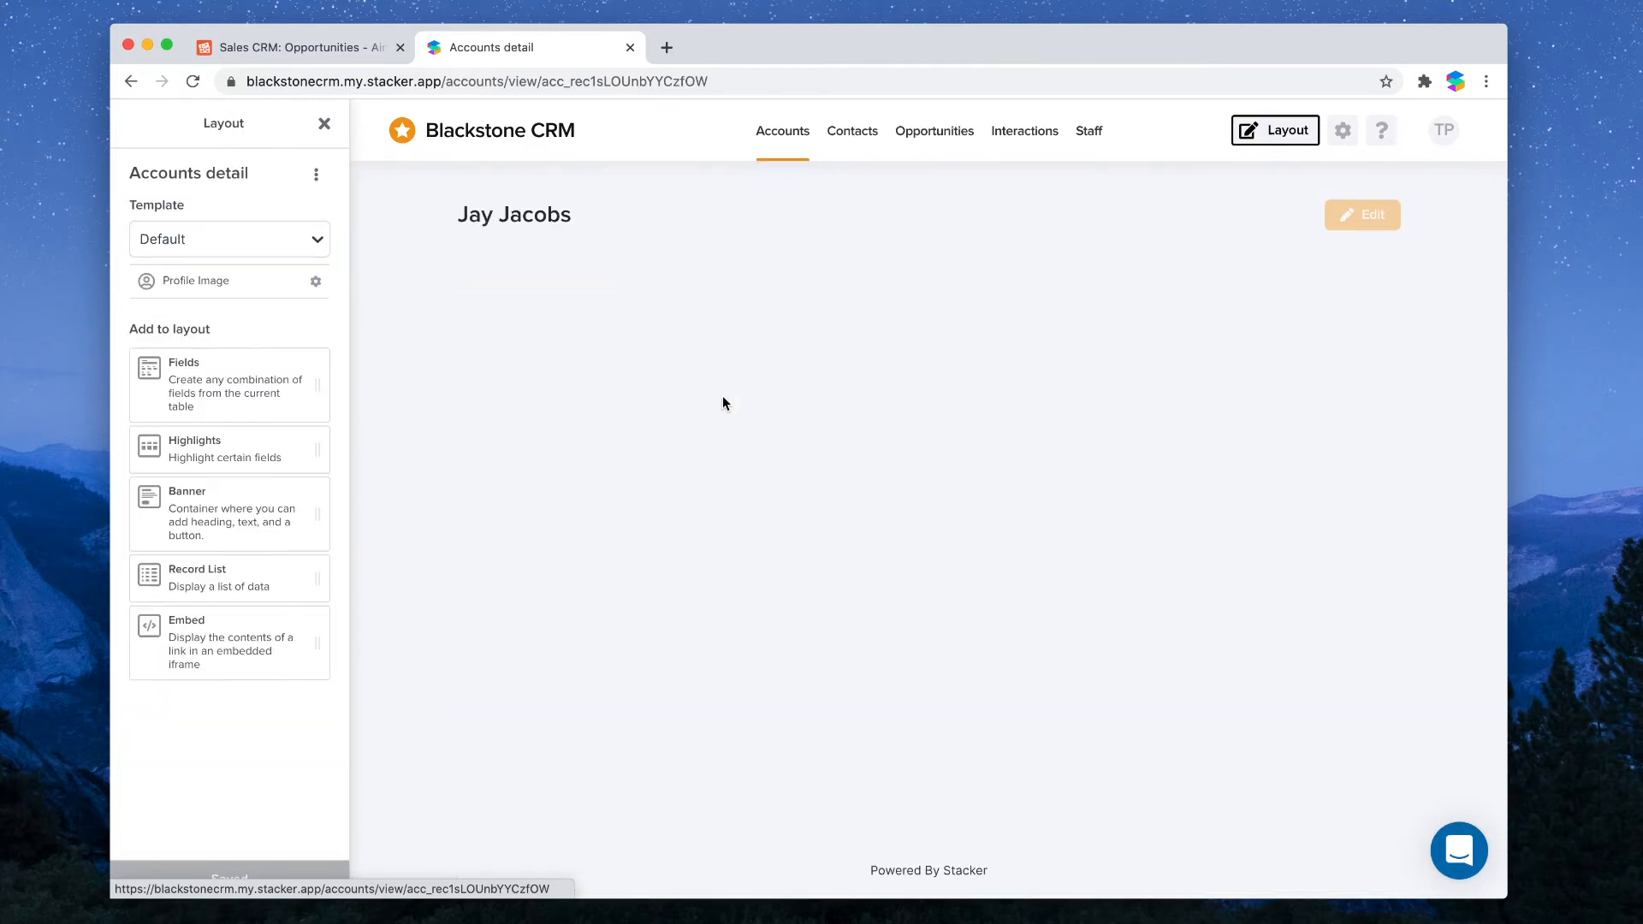
{"action": "scroll", "coordinate": [722, 396], "scroll_direction": "down", "scroll_amount": 3}
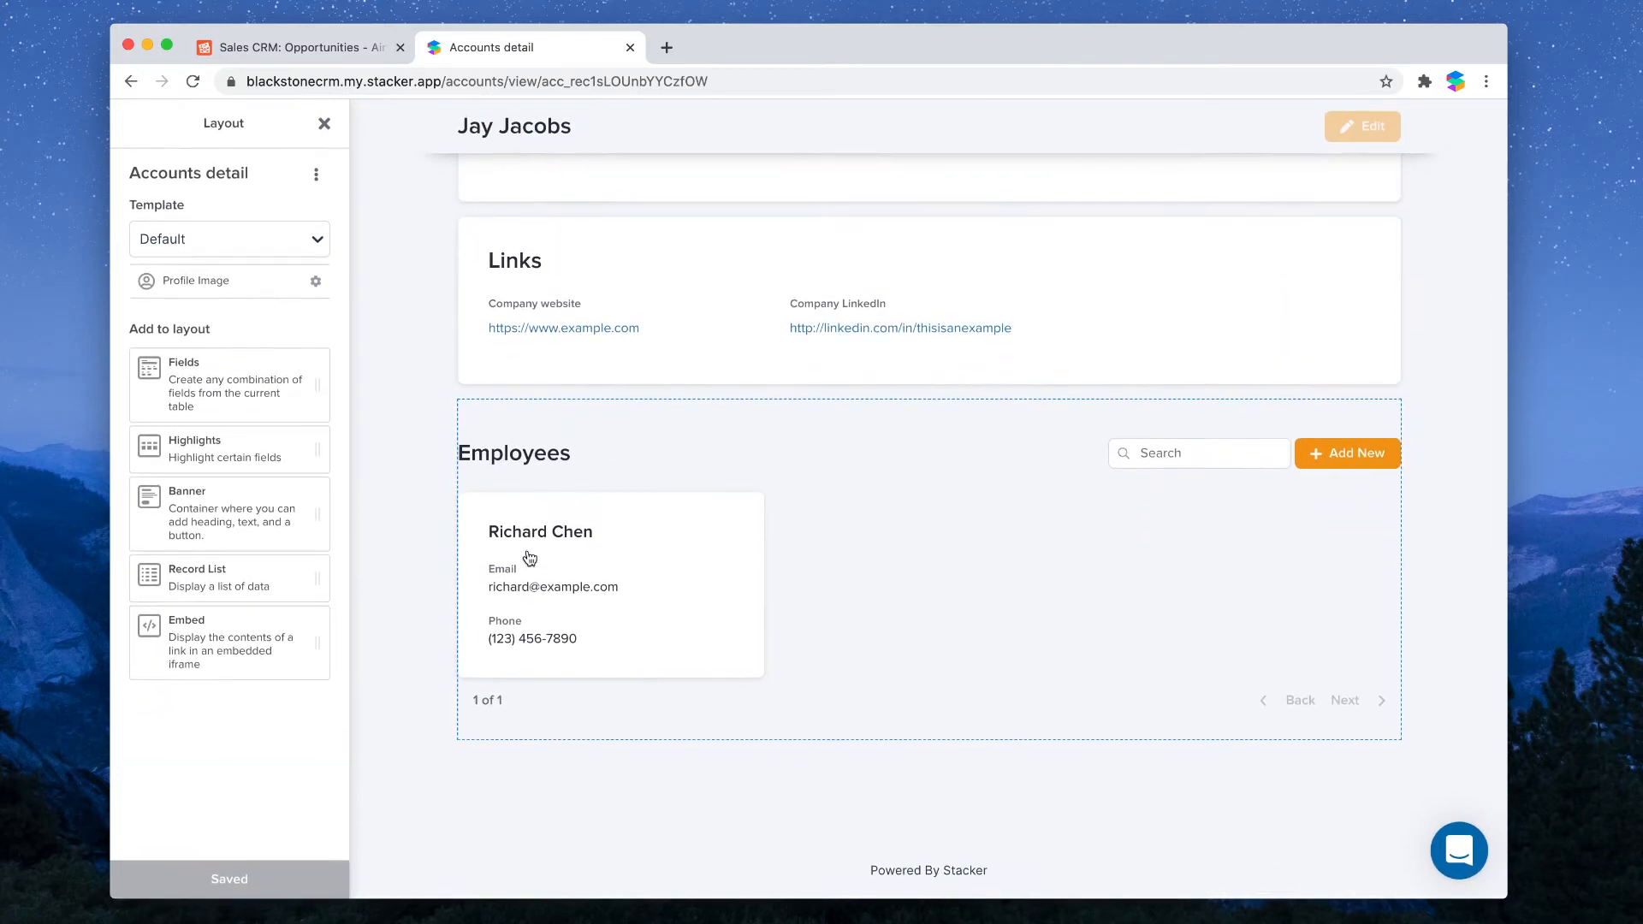
{"action": "scroll", "coordinate": [702, 554], "scroll_direction": "up", "scroll_amount": 3}
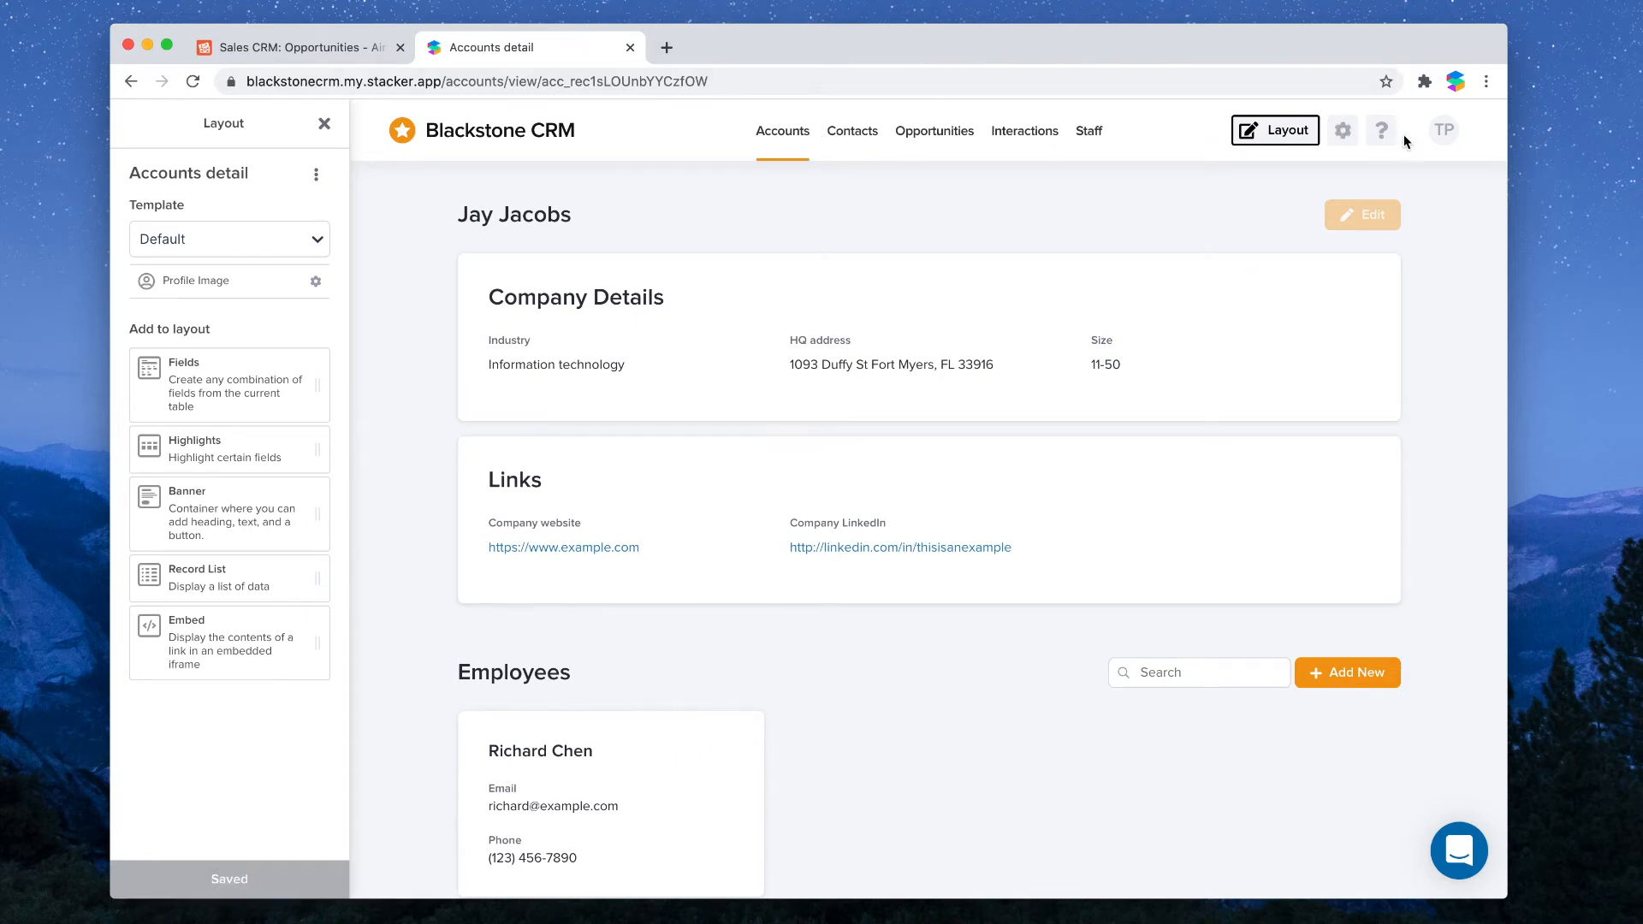
- Open the navigation configuration and hide Contacts from the app's menu
{"action": "left_click", "coordinate": [1342, 130]}
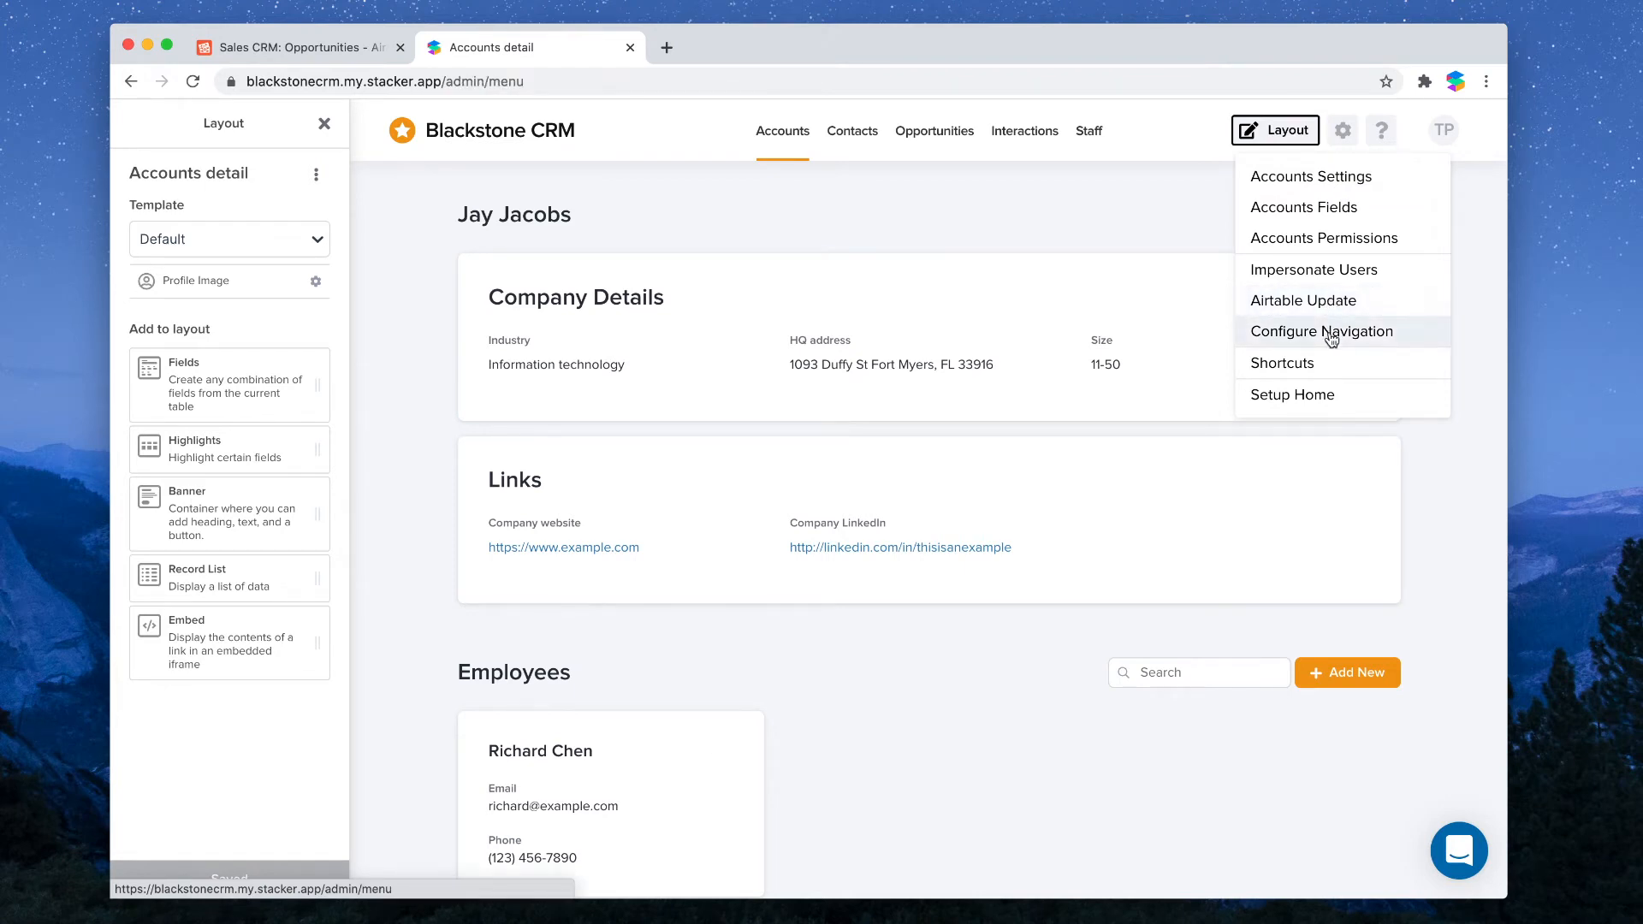
{"action": "left_click", "coordinate": [1324, 332]}
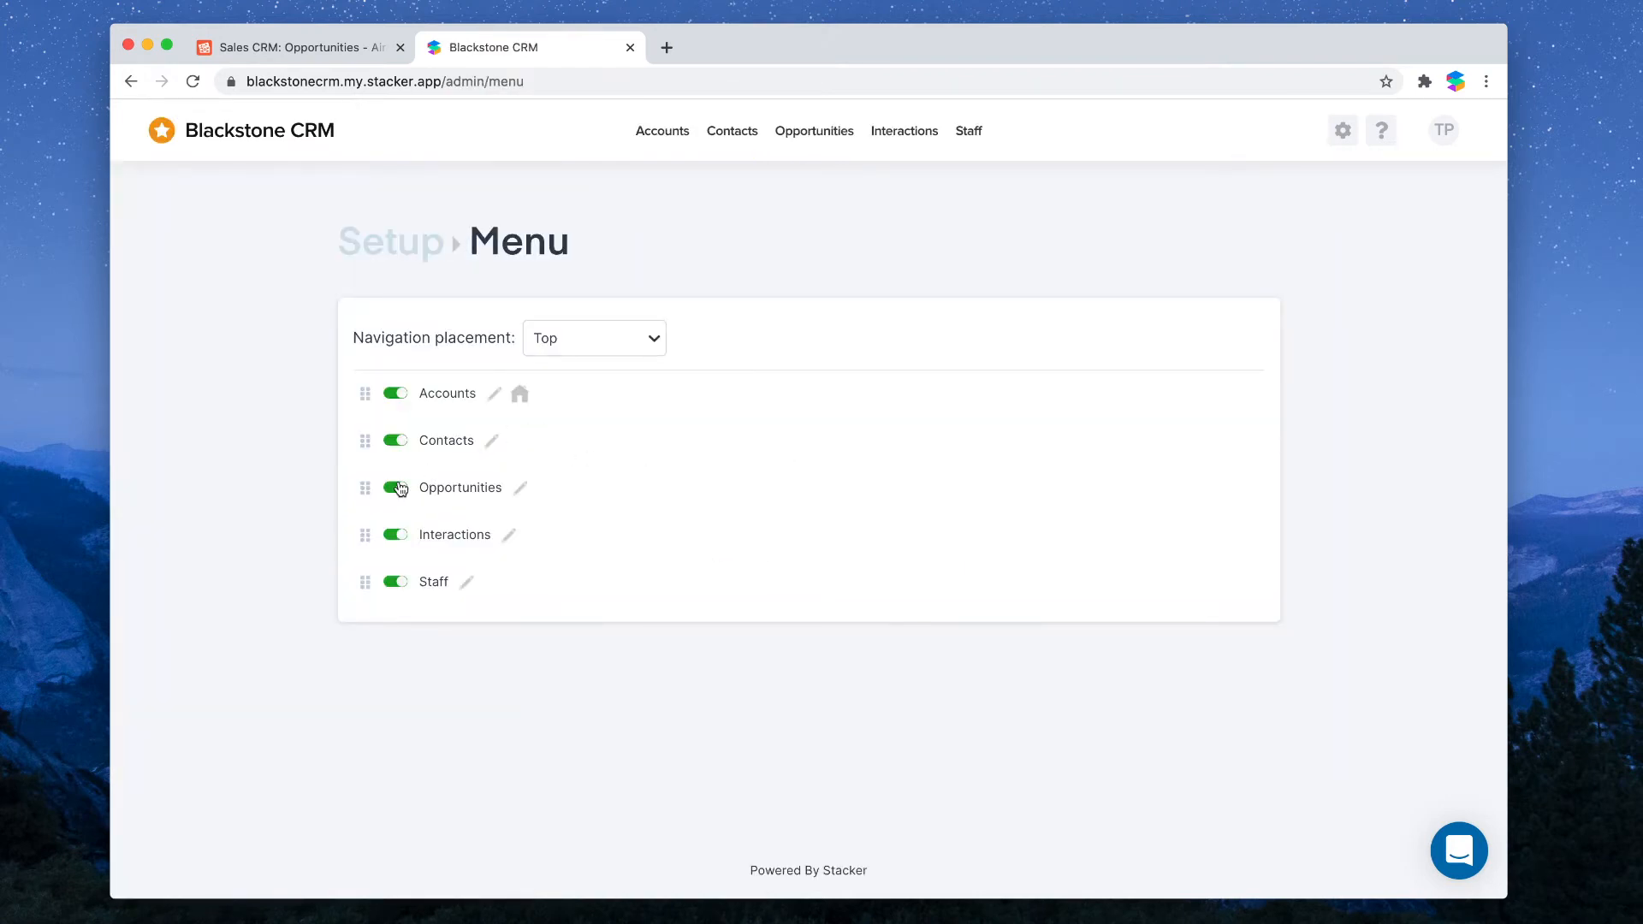
{"action": "left_click", "coordinate": [395, 440]}
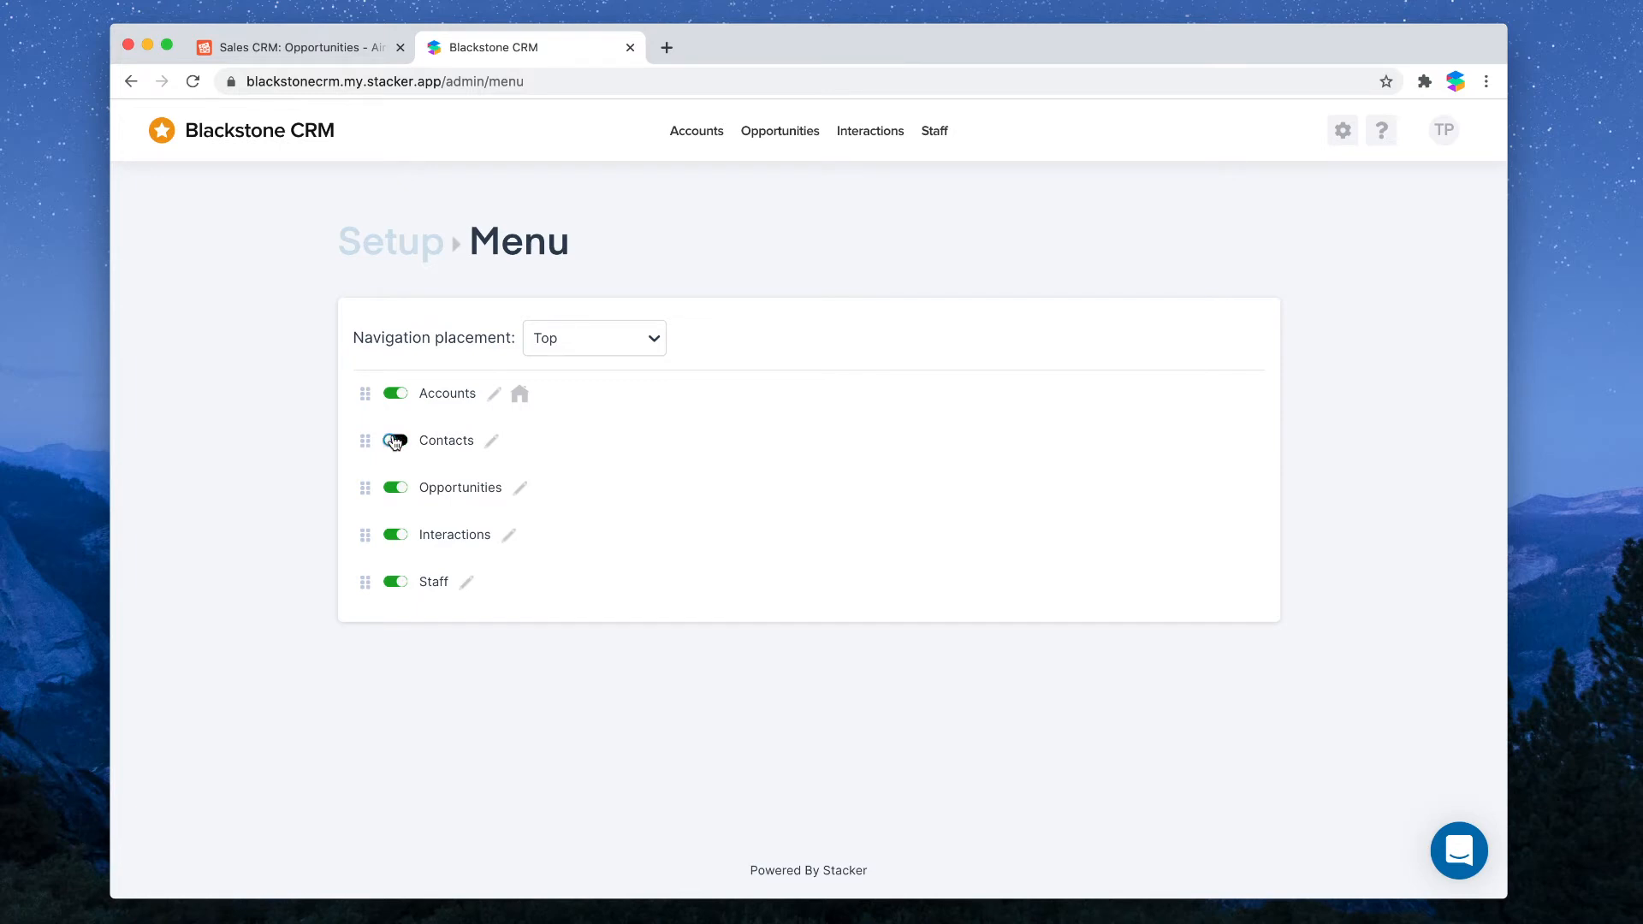
- Open the Payless inbound opportunity for editing, check the available Status options, and cancel the edit
{"action": "left_click", "coordinate": [783, 130]}
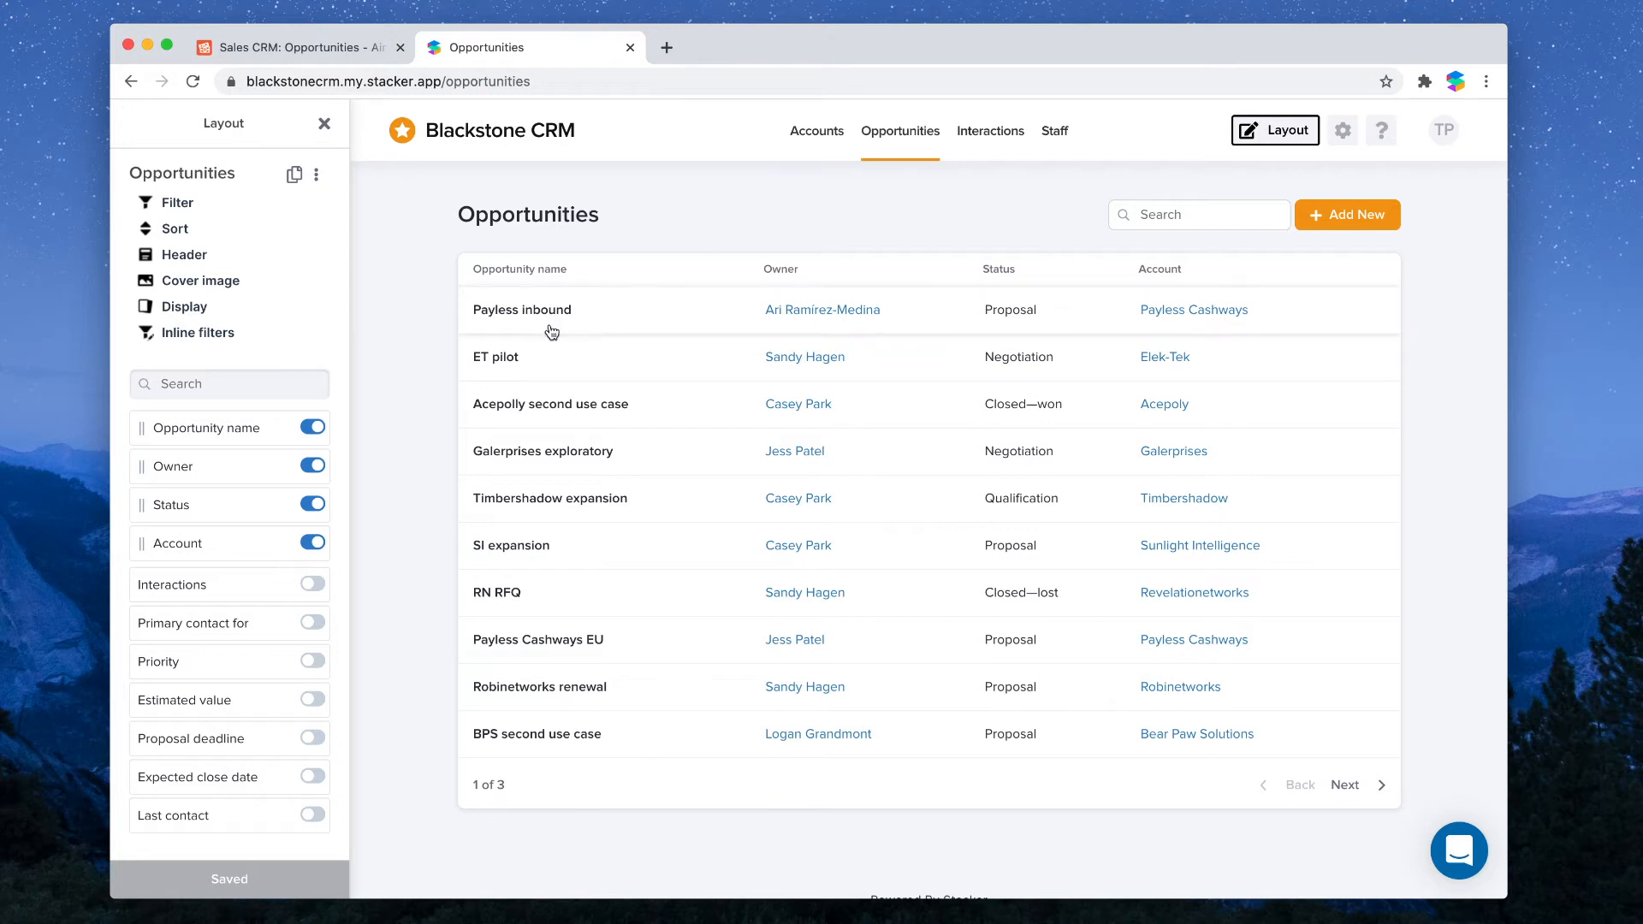
{"action": "left_click", "coordinate": [1030, 328]}
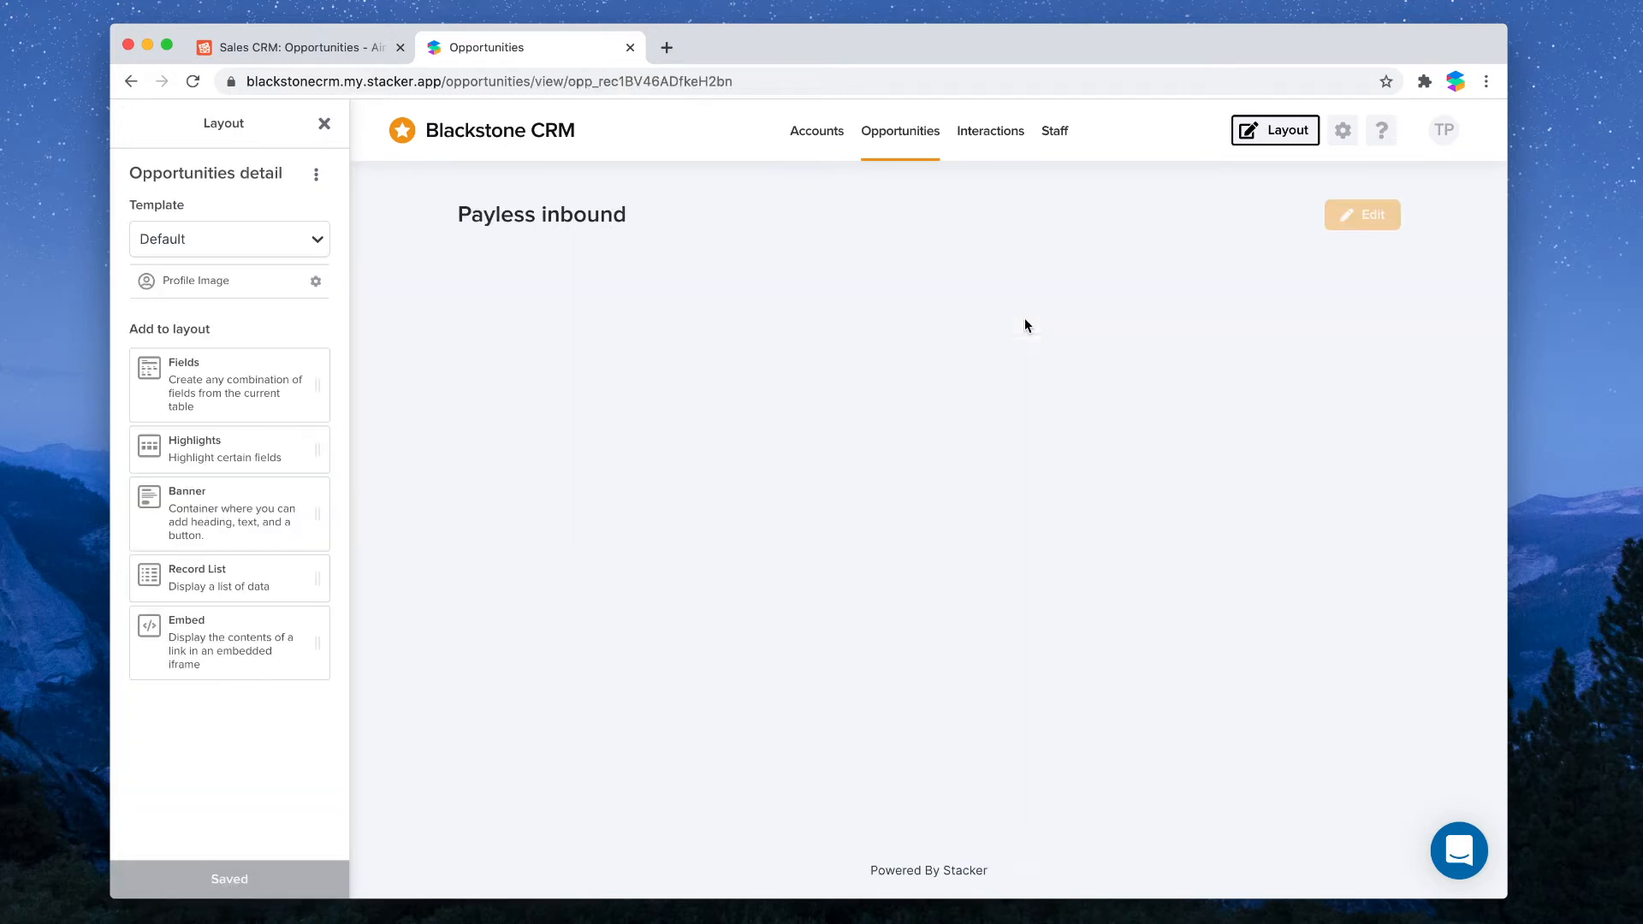
{"action": "left_click", "coordinate": [1357, 213]}
{"action": "left_click", "coordinate": [1267, 216]}
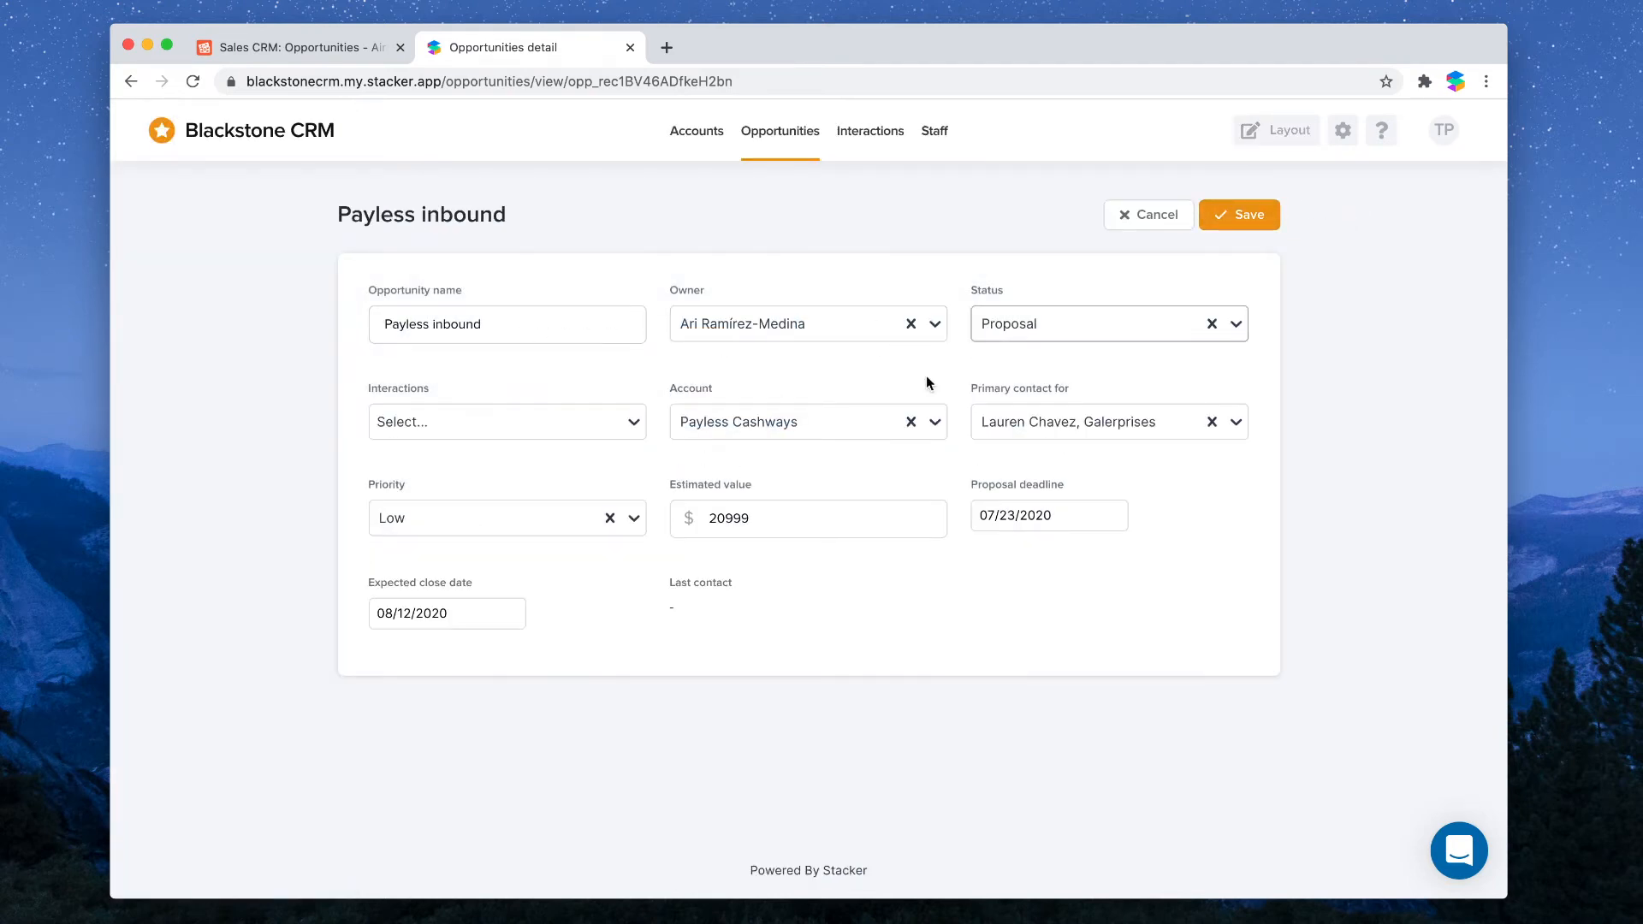
{"action": "left_click", "coordinate": [1049, 339]}
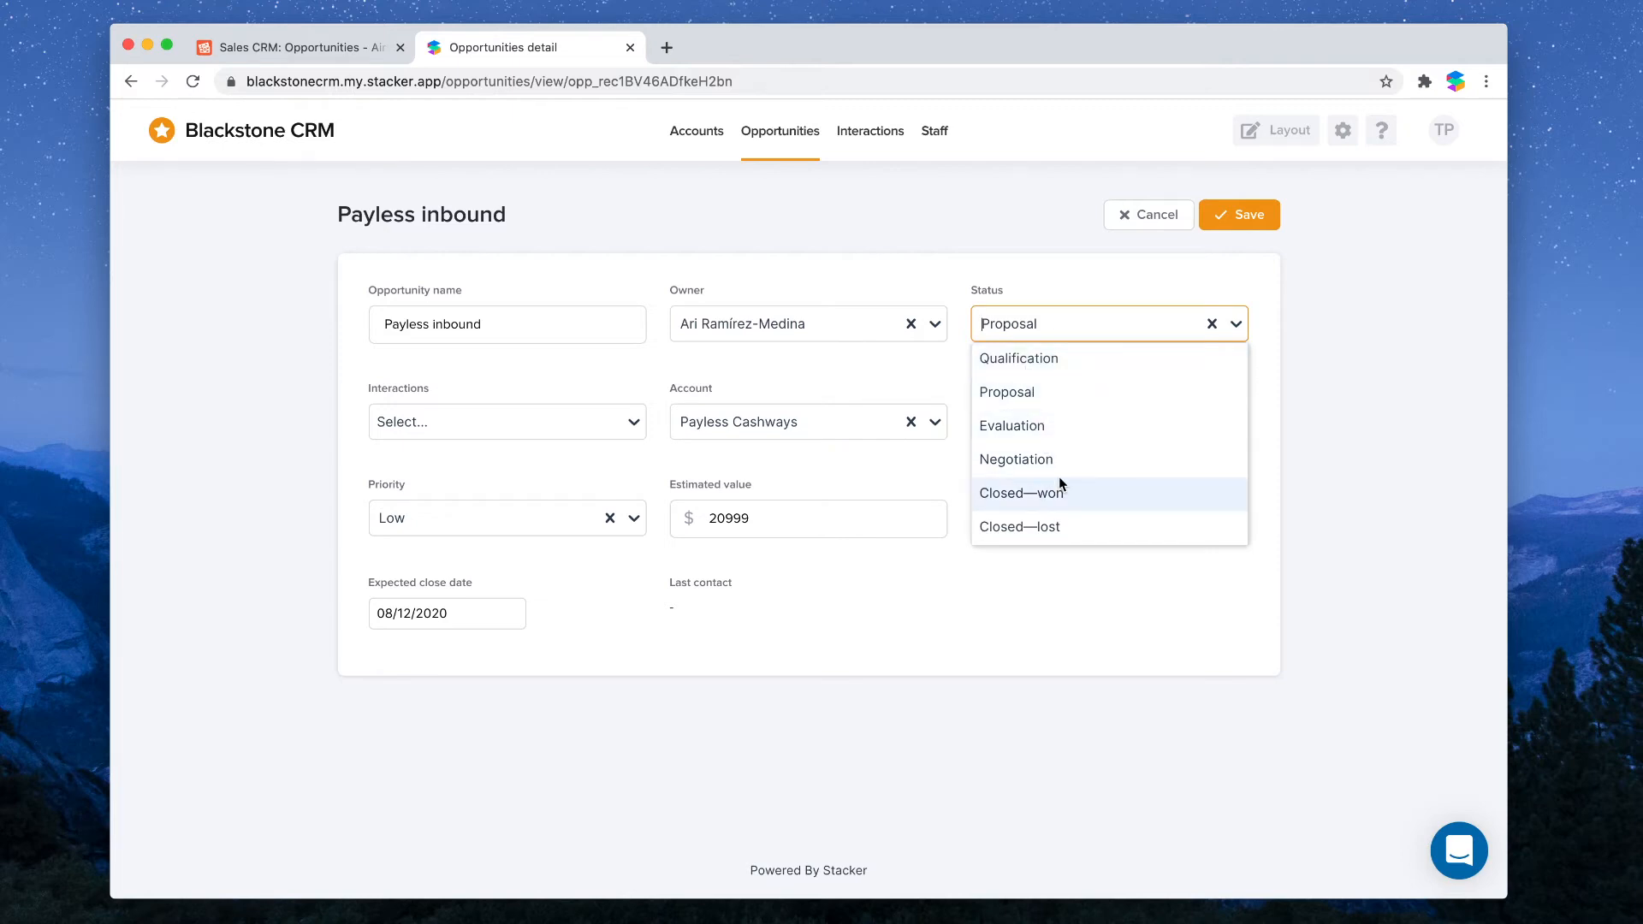
{"action": "left_click", "coordinate": [1161, 218]}
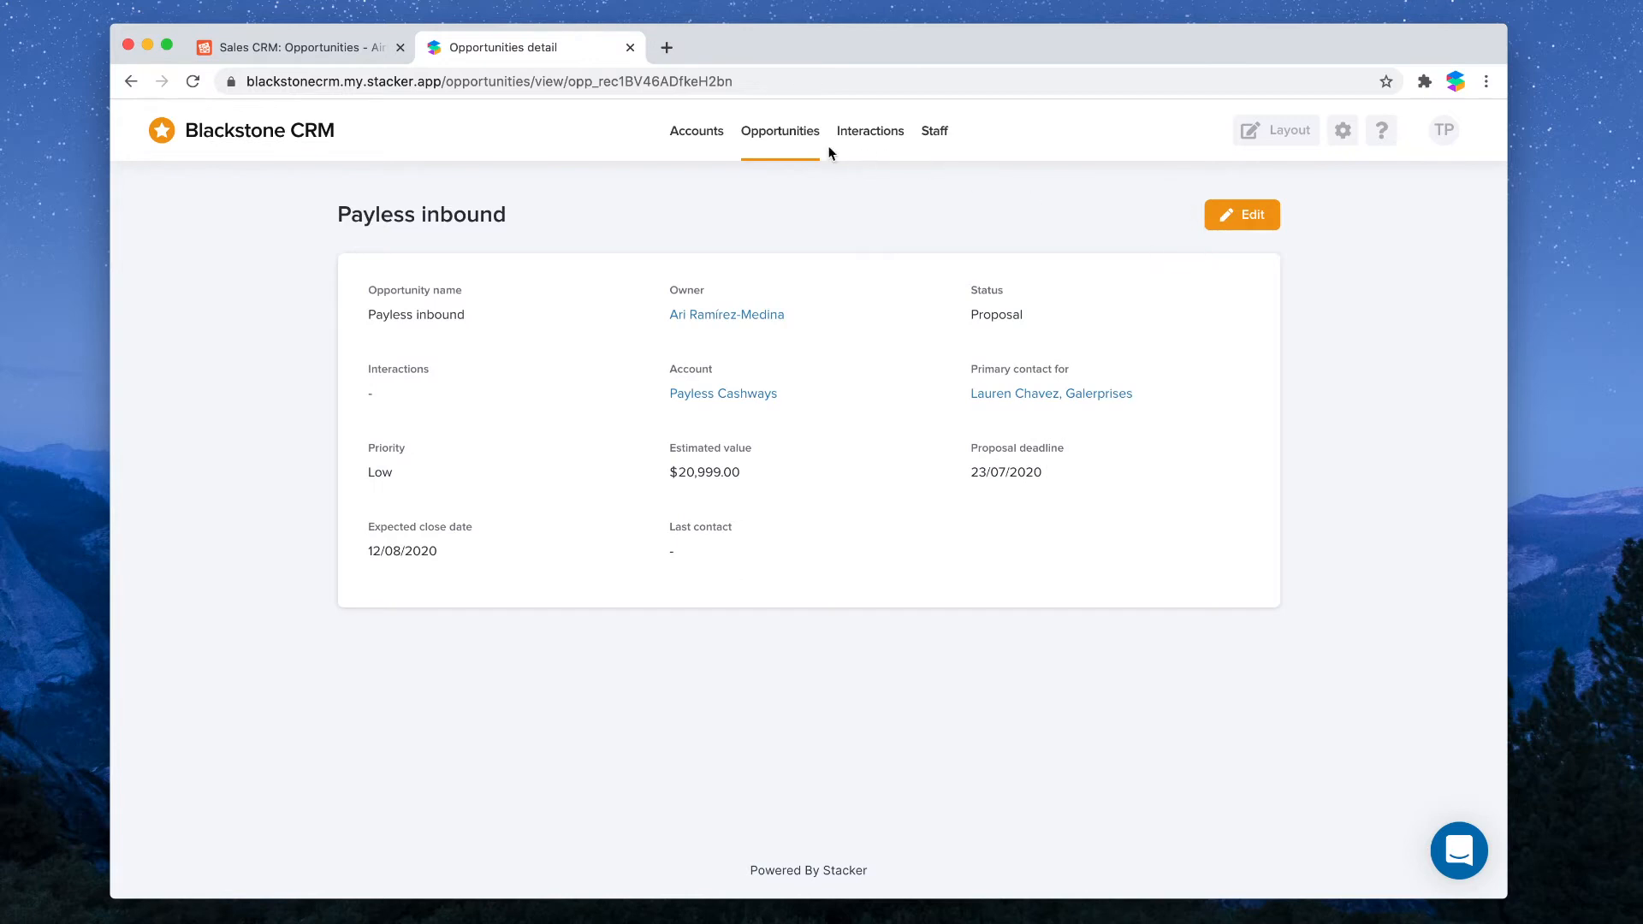
- Display the Opportunities list as a board grouped by the Status field
{"action": "left_click", "coordinate": [758, 147]}
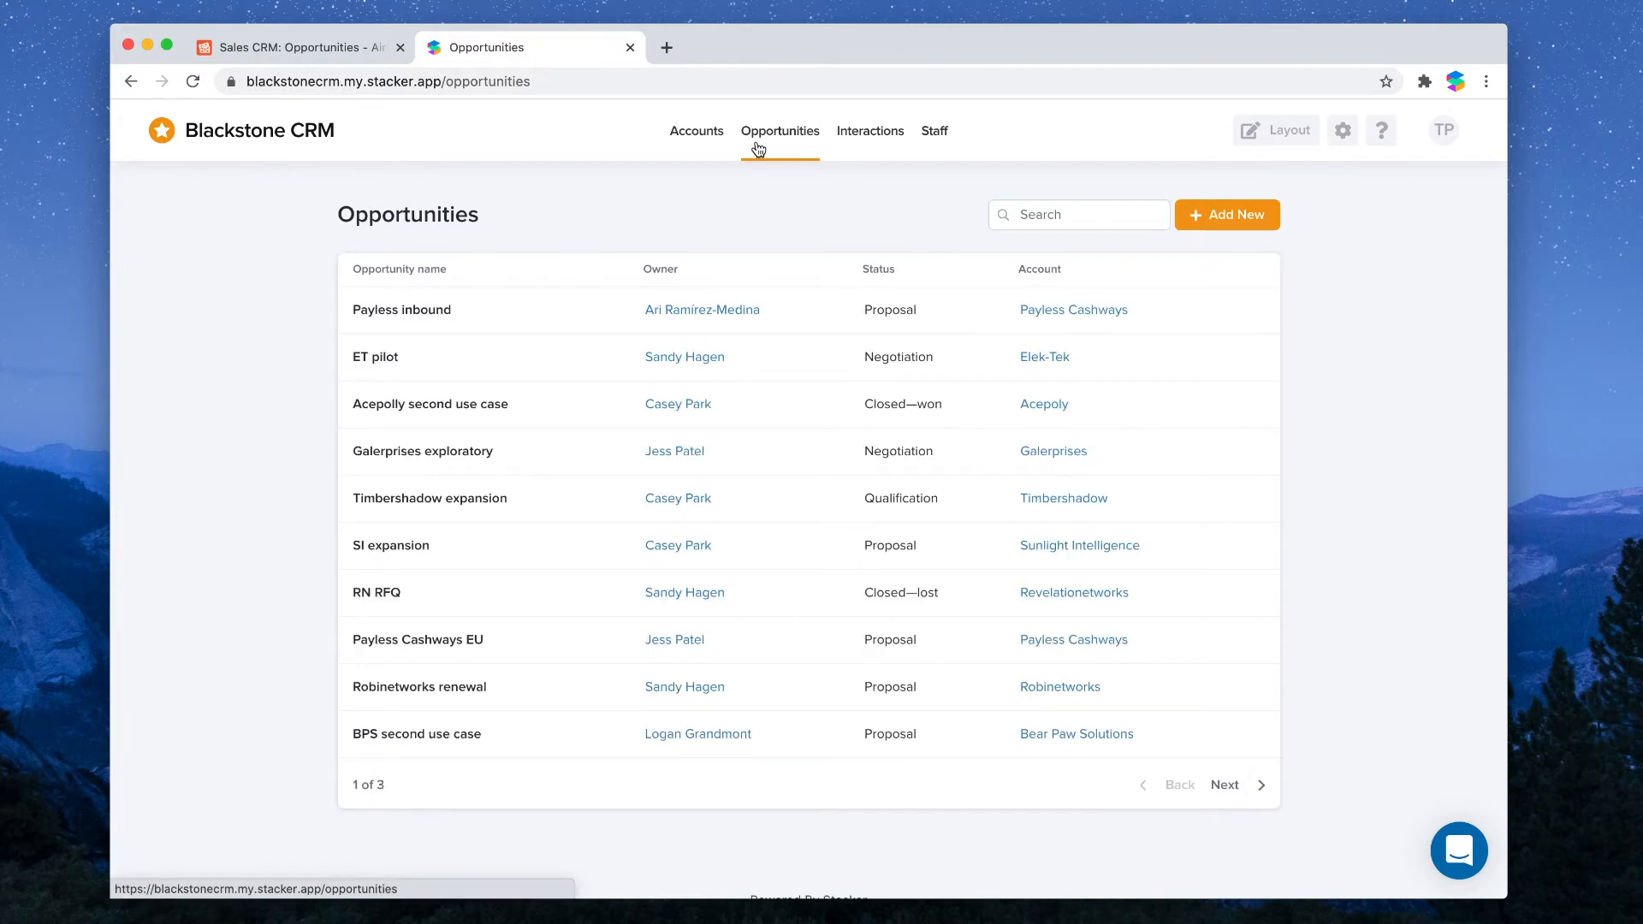
{"action": "left_click", "coordinate": [1281, 141]}
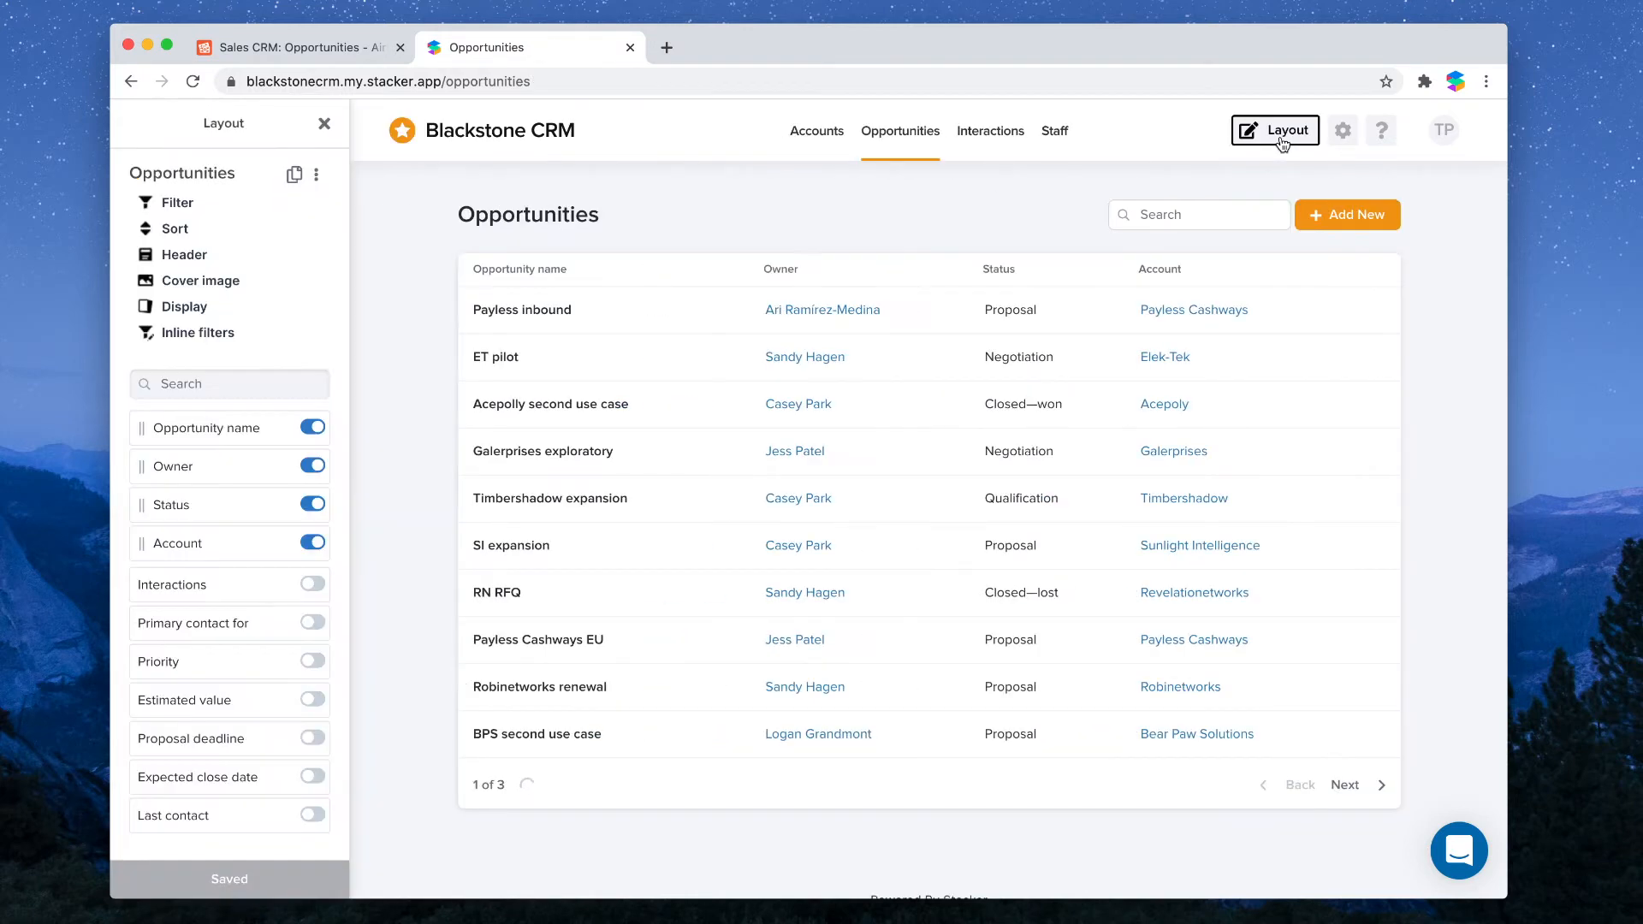
{"action": "left_click", "coordinate": [175, 306]}
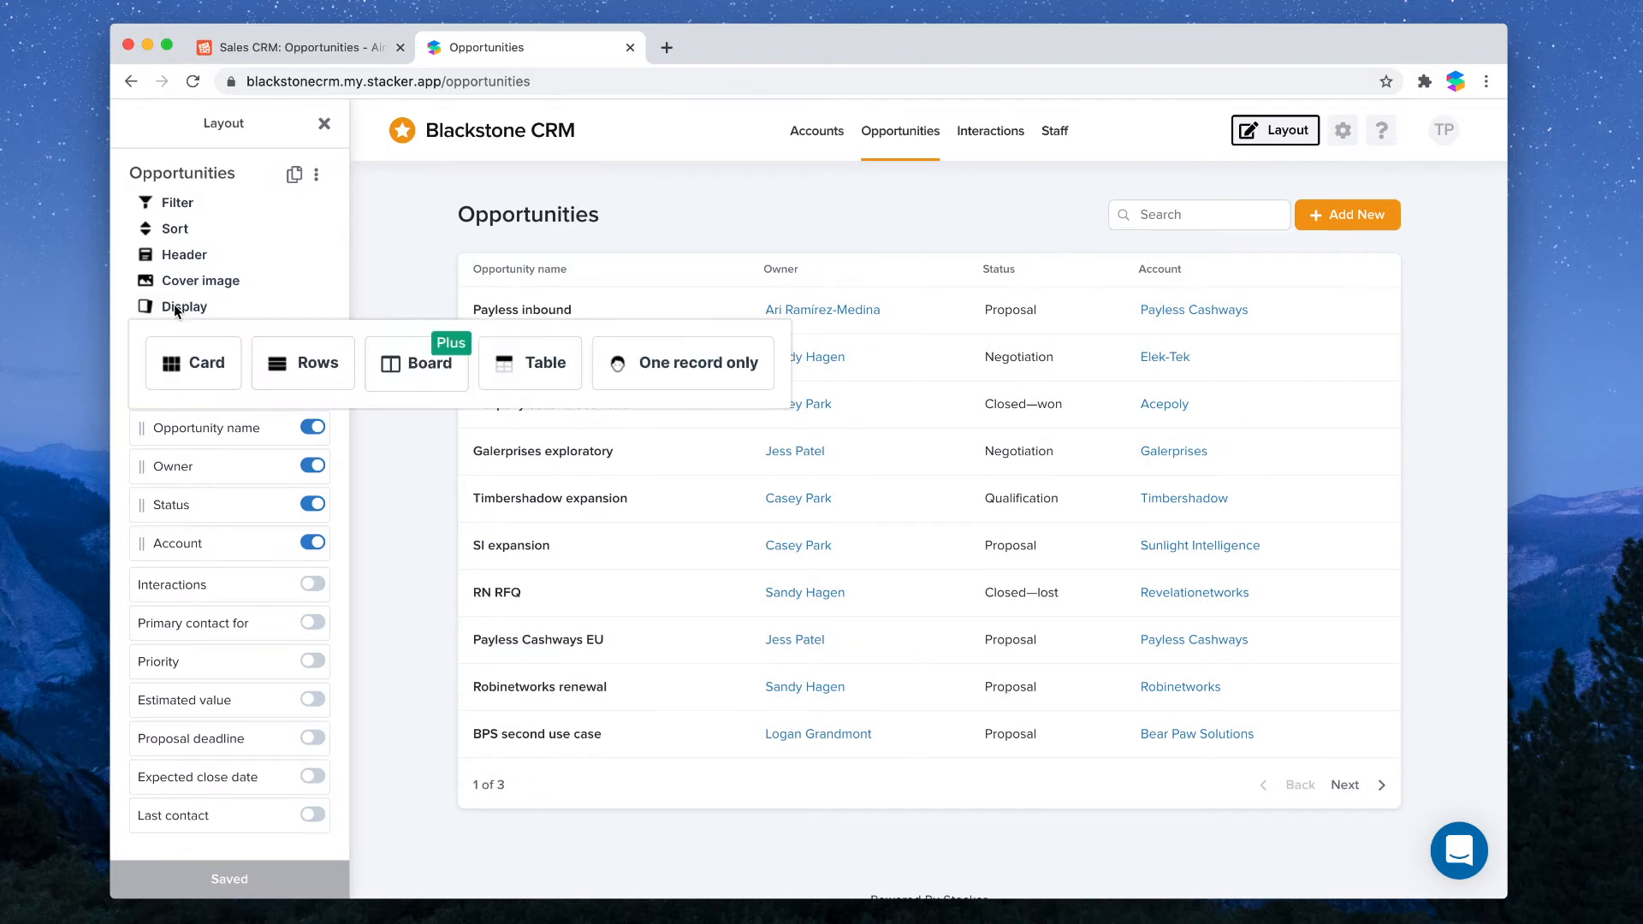
{"action": "left_click", "coordinate": [387, 360]}
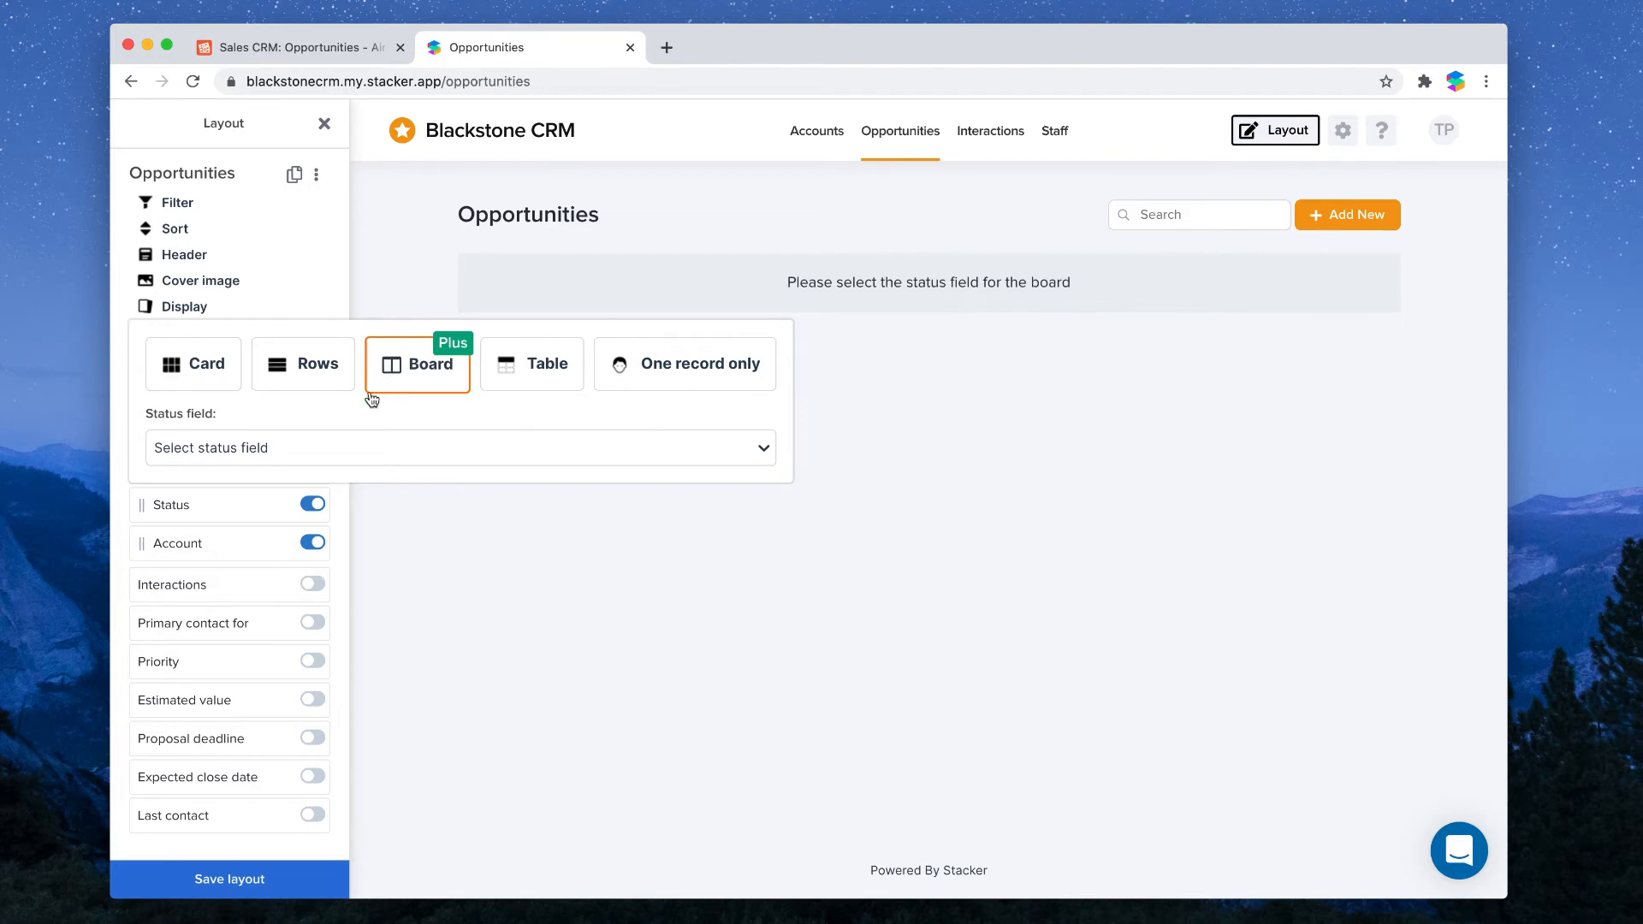
{"action": "left_click", "coordinate": [357, 448]}
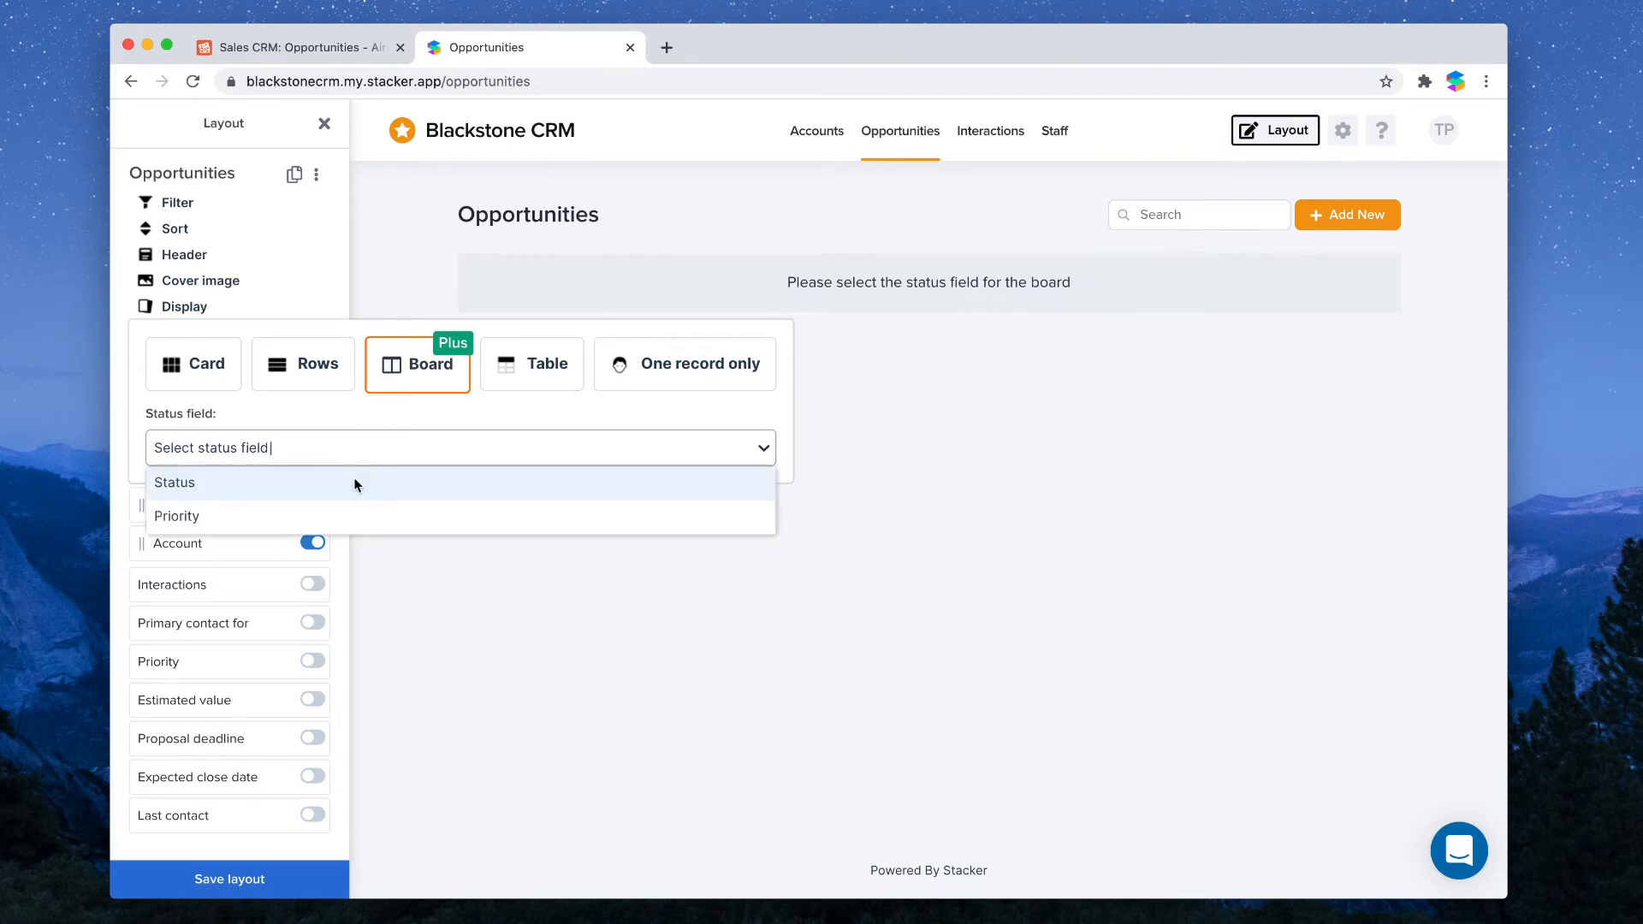
{"action": "left_click", "coordinate": [352, 485]}
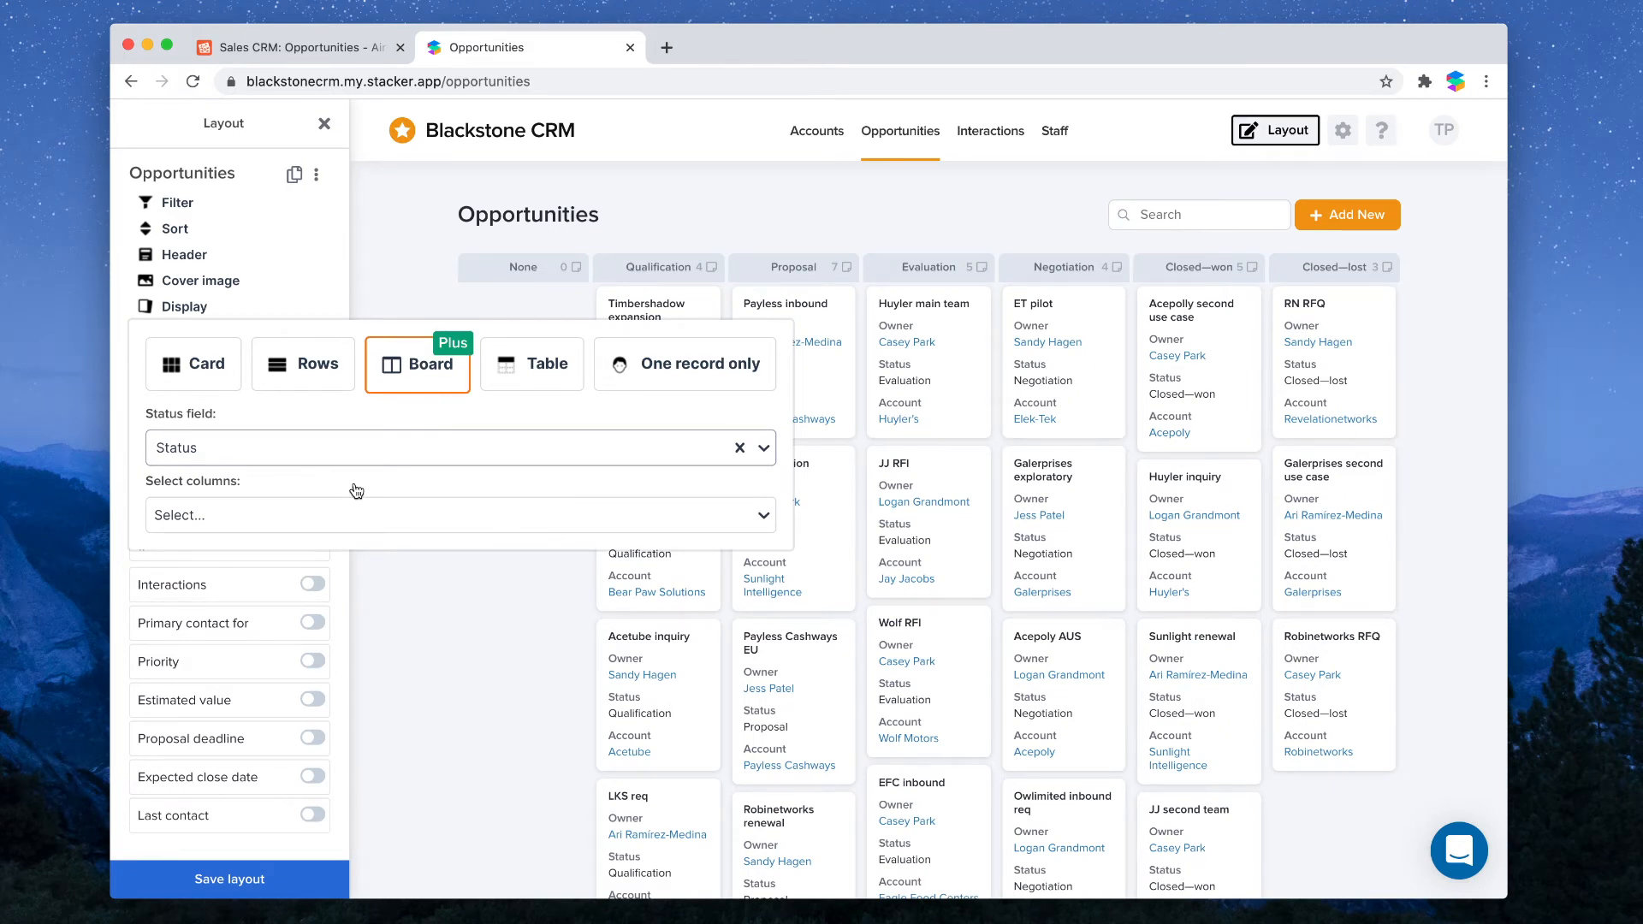
- Limit the board's columns to Qualification, Proposal, Evaluation and Negotiation, and save the layout
{"action": "left_click", "coordinate": [357, 510]}
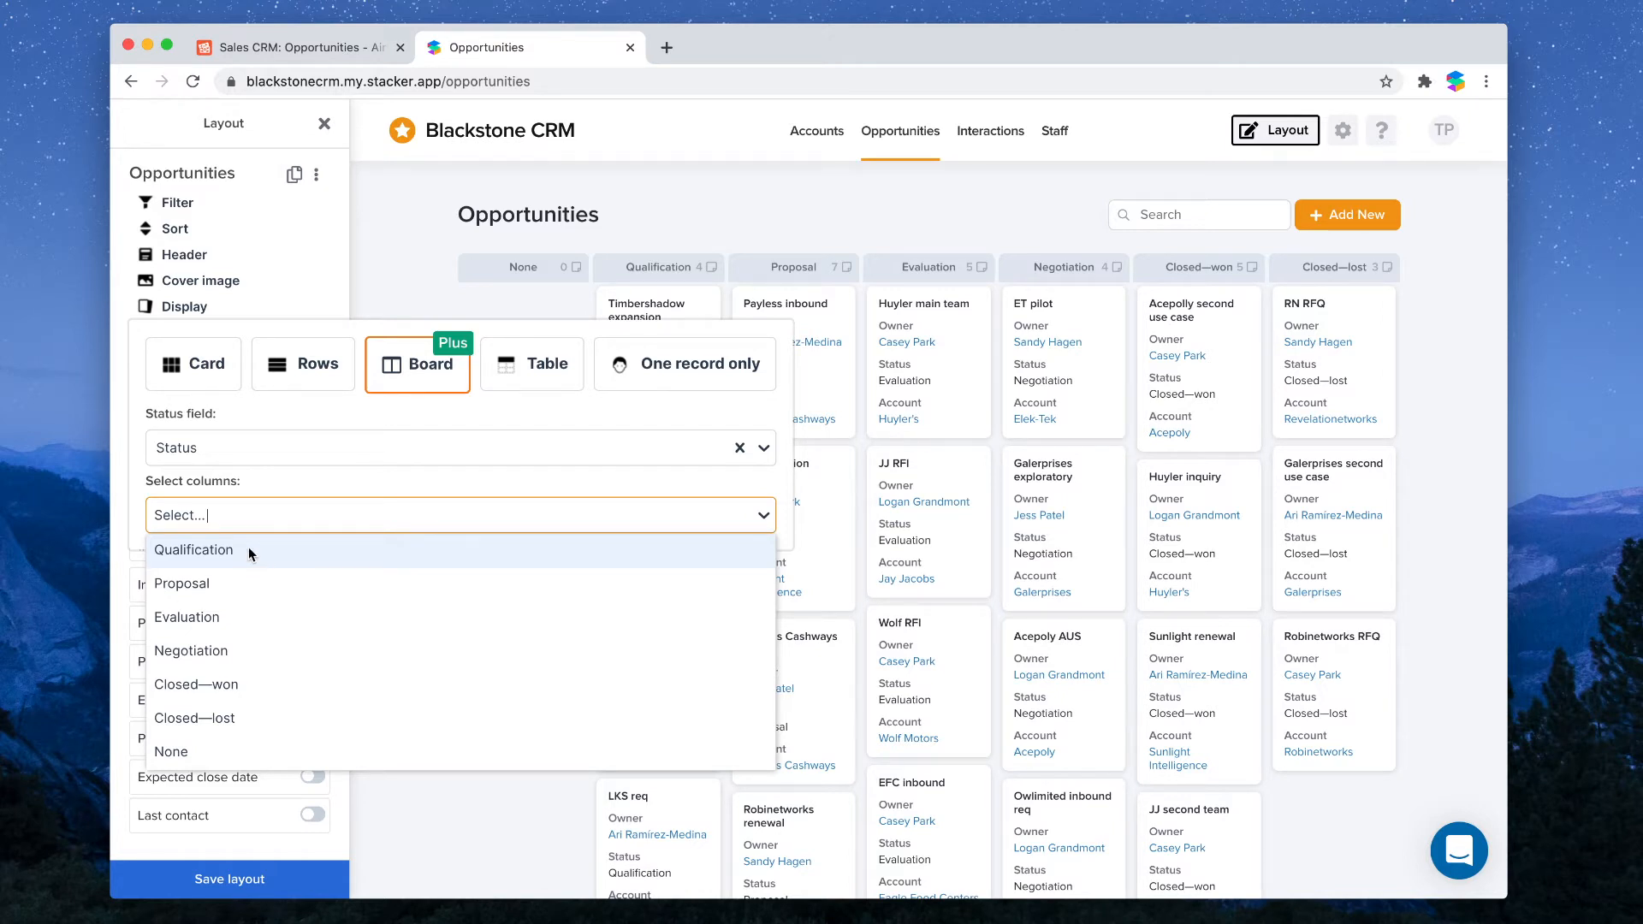
{"action": "left_click", "coordinate": [248, 547]}
{"action": "left_click", "coordinate": [302, 515]}
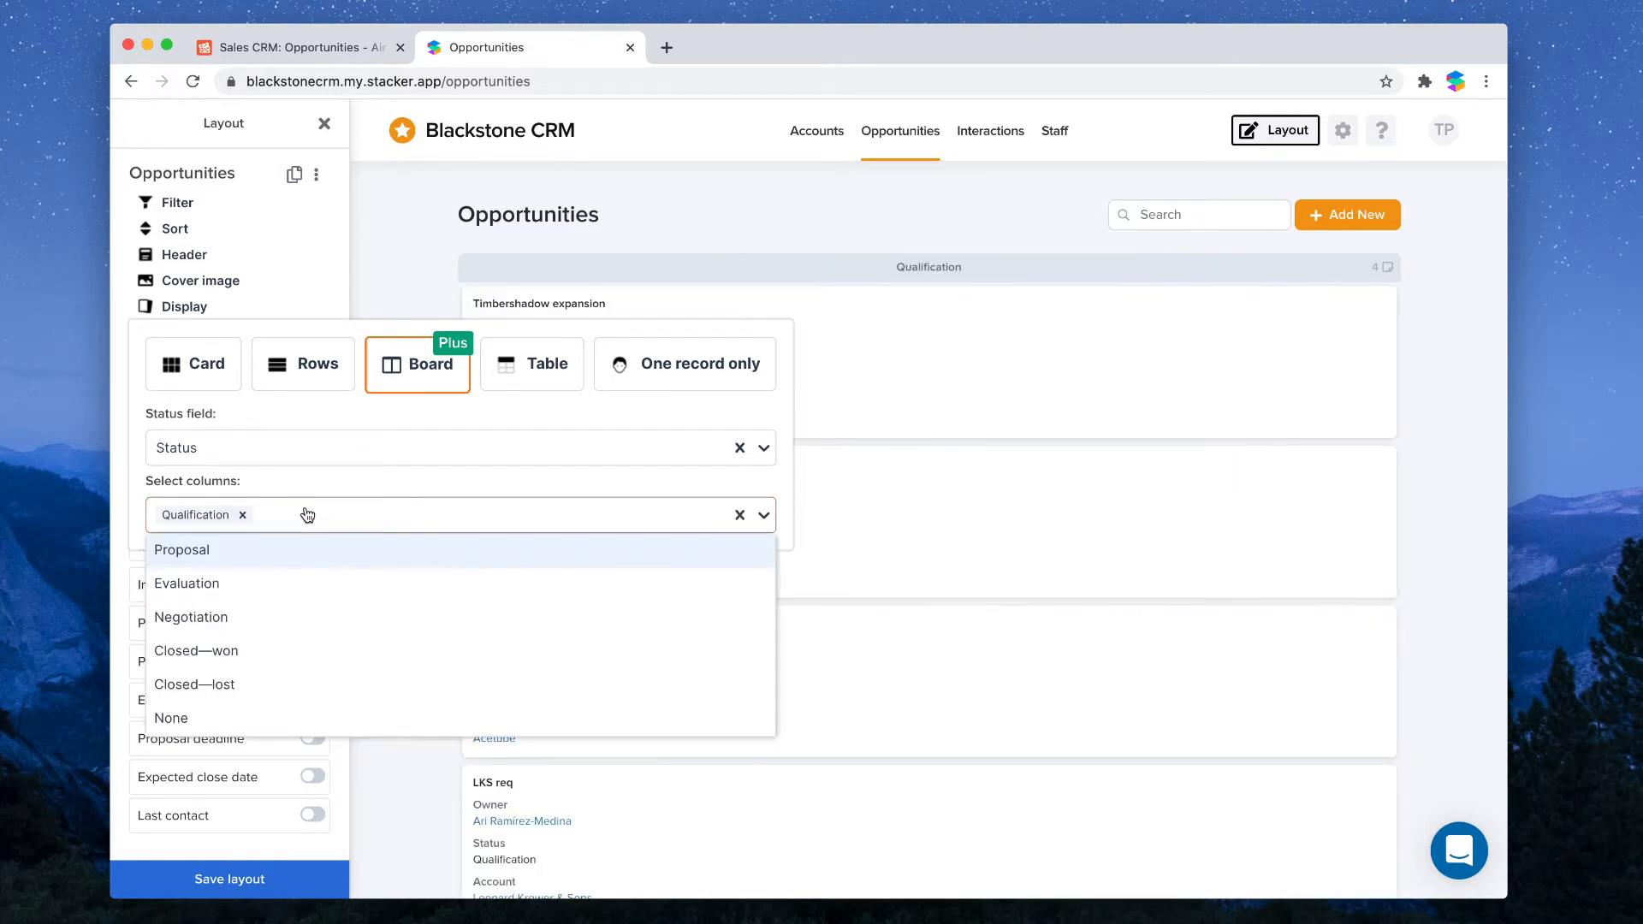
{"action": "left_click", "coordinate": [280, 556]}
{"action": "left_click", "coordinate": [375, 520]}
{"action": "left_click", "coordinate": [337, 555]}
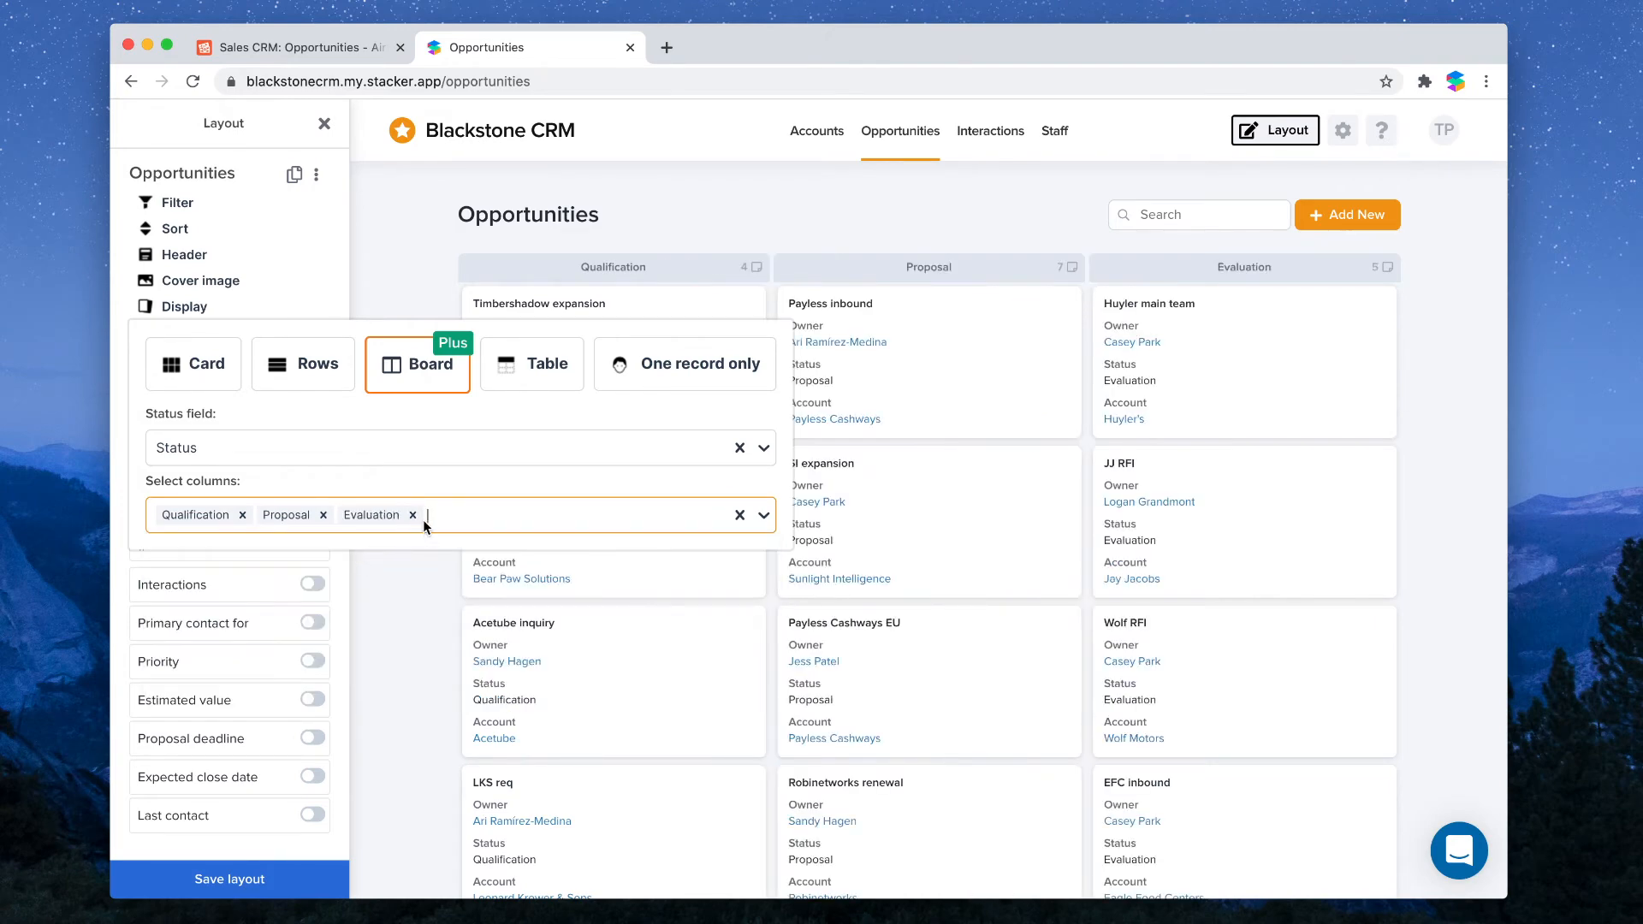
{"action": "left_click", "coordinate": [485, 529]}
{"action": "left_click", "coordinate": [459, 552]}
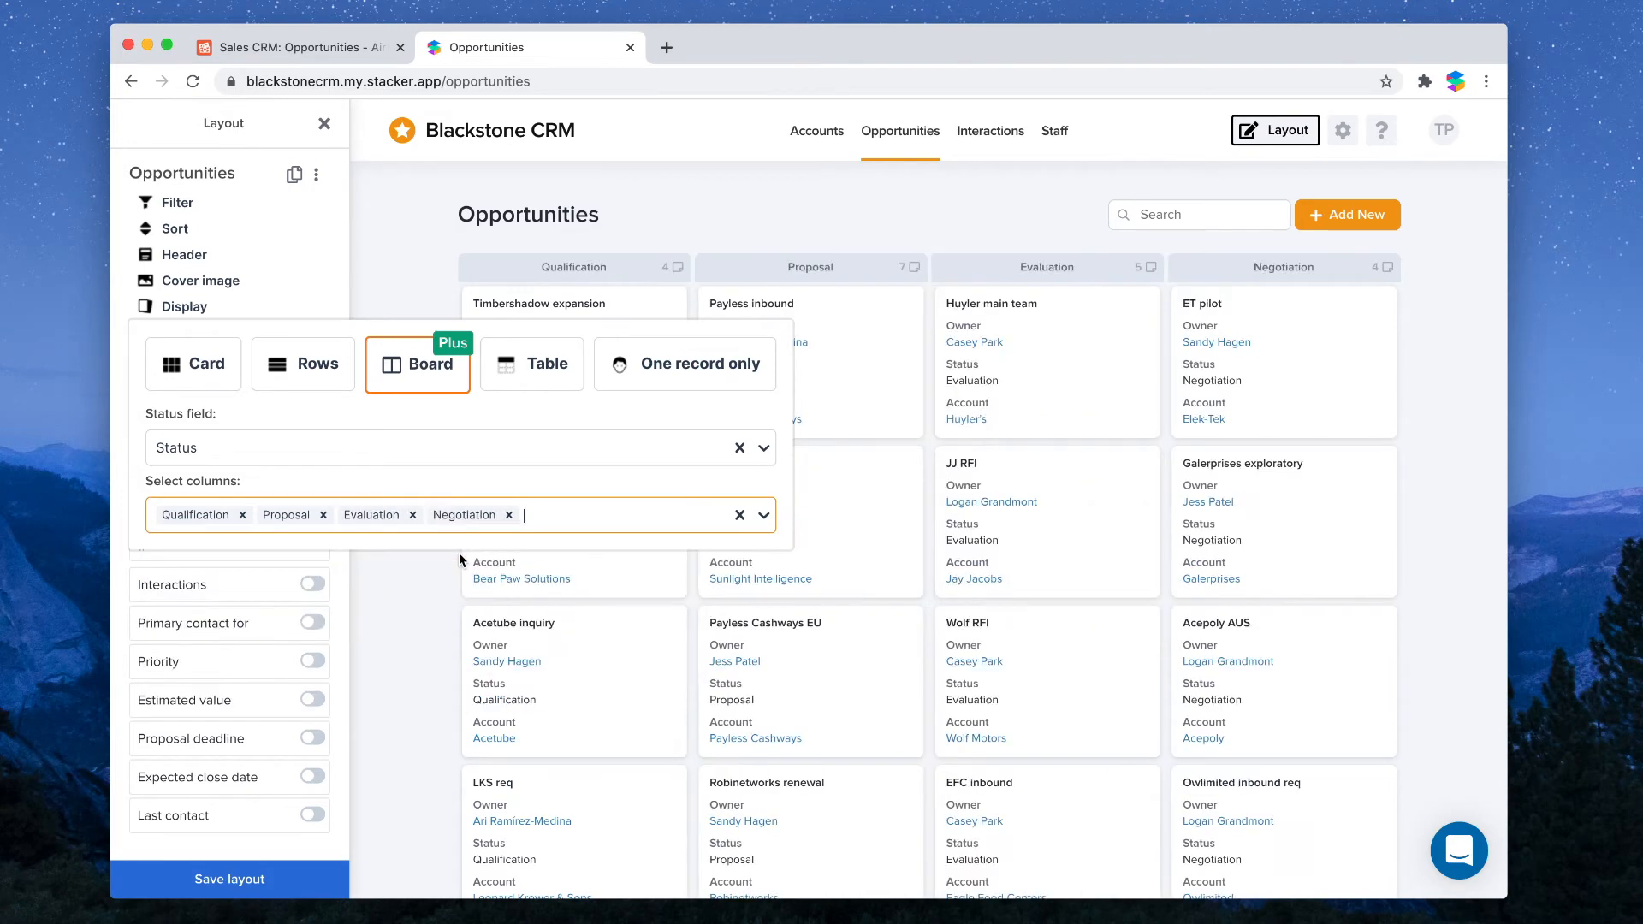
{"action": "left_click", "coordinate": [419, 642]}
{"action": "scroll", "coordinate": [419, 641], "scroll_direction": "down", "scroll_amount": 8}
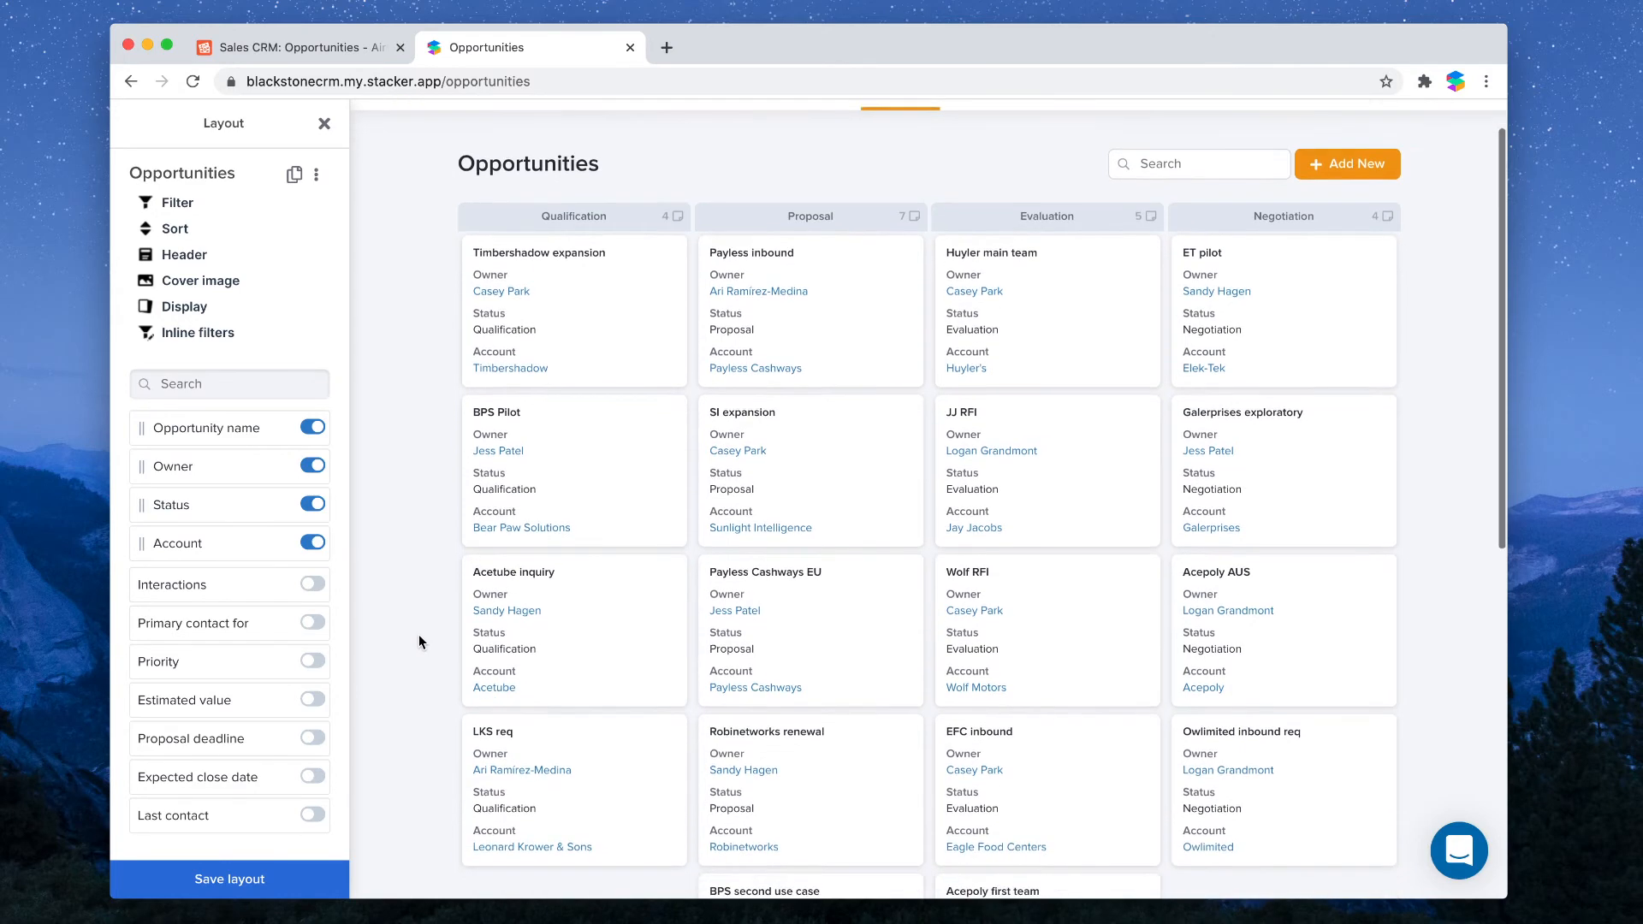
{"action": "scroll", "coordinate": [419, 642], "scroll_direction": "up", "scroll_amount": 6}
{"action": "scroll", "coordinate": [419, 642], "scroll_direction": "up", "scroll_amount": 2}
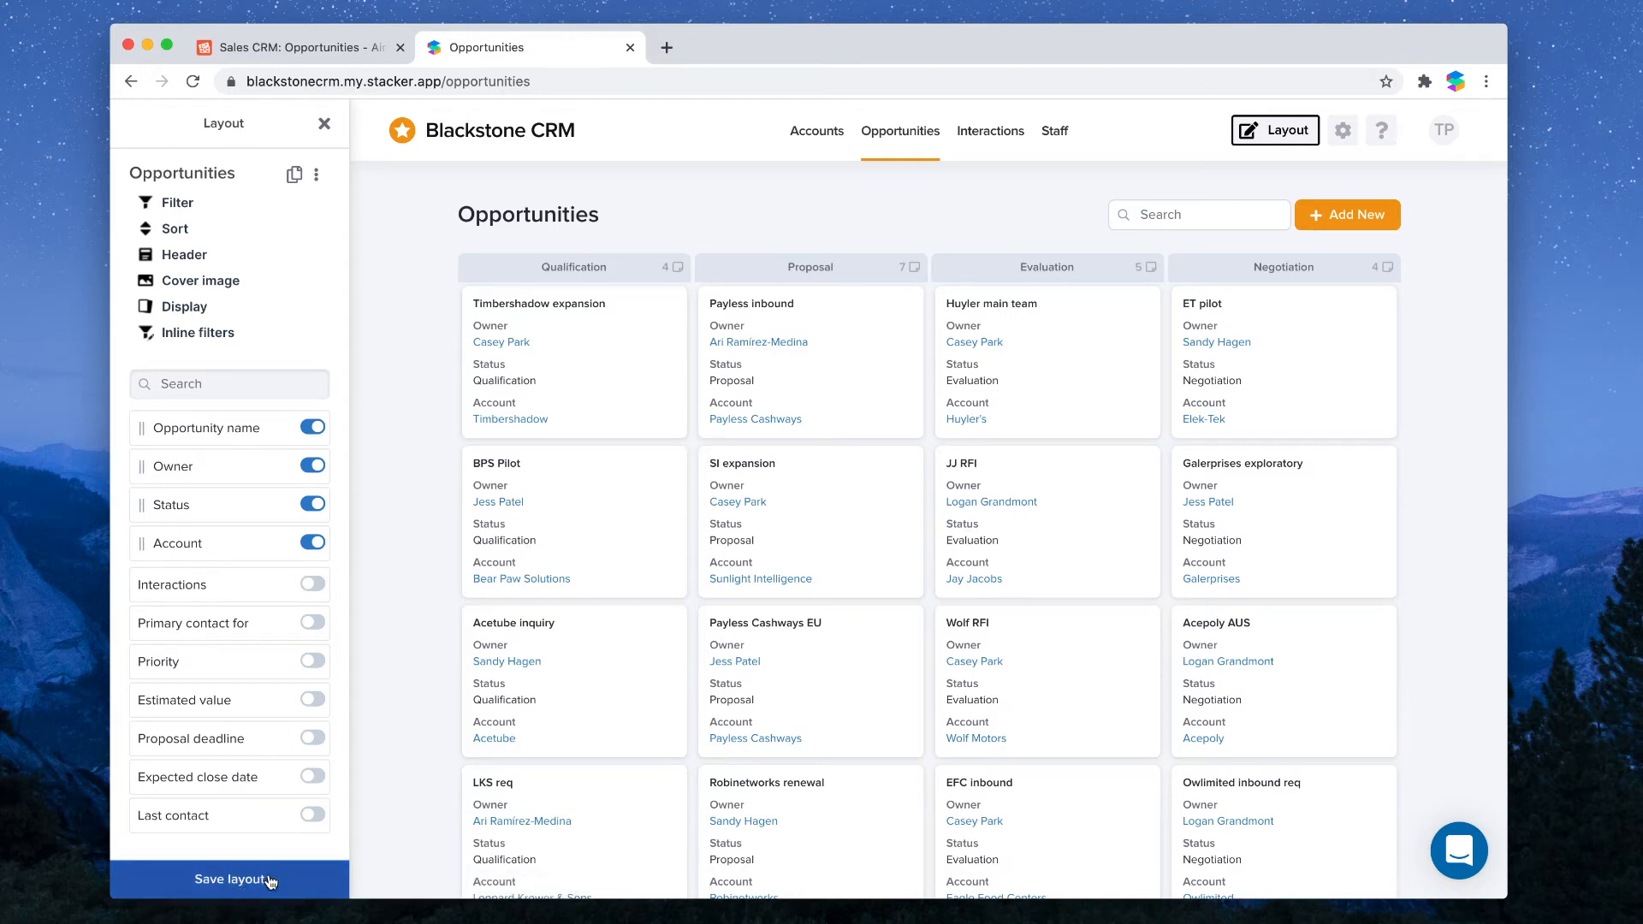
{"action": "left_click", "coordinate": [325, 128]}
- Return to the Opportunities board and move the Payless inbound card from Proposal to Evaluation, and on to Closed—won
{"action": "left_click", "coordinate": [697, 131]}
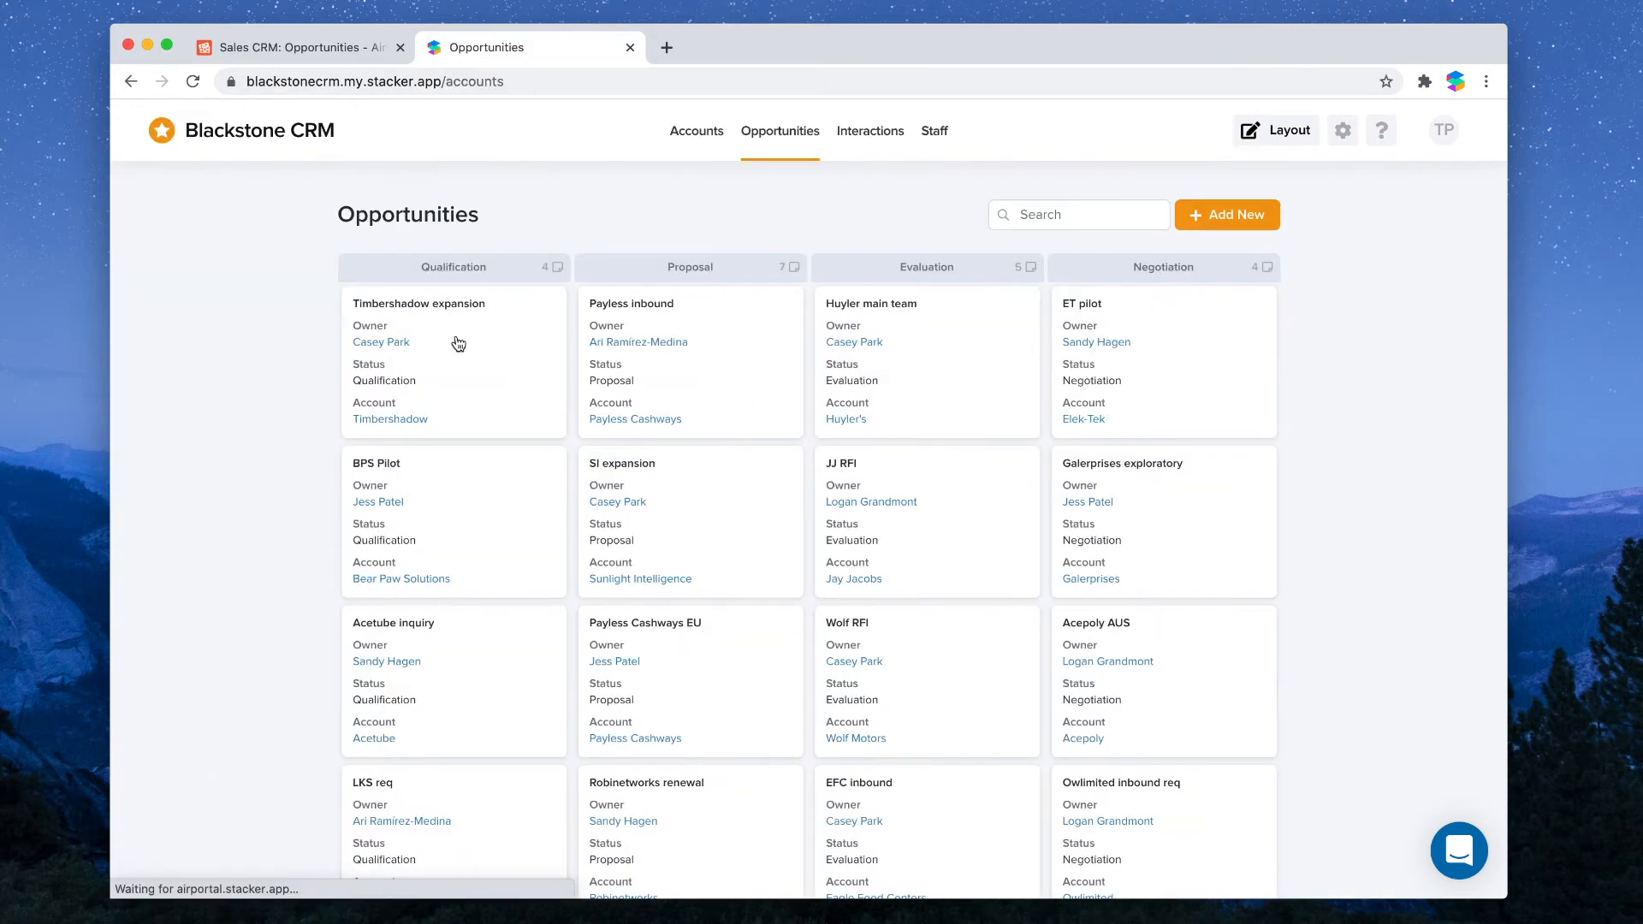
{"action": "left_click", "coordinate": [868, 130]}
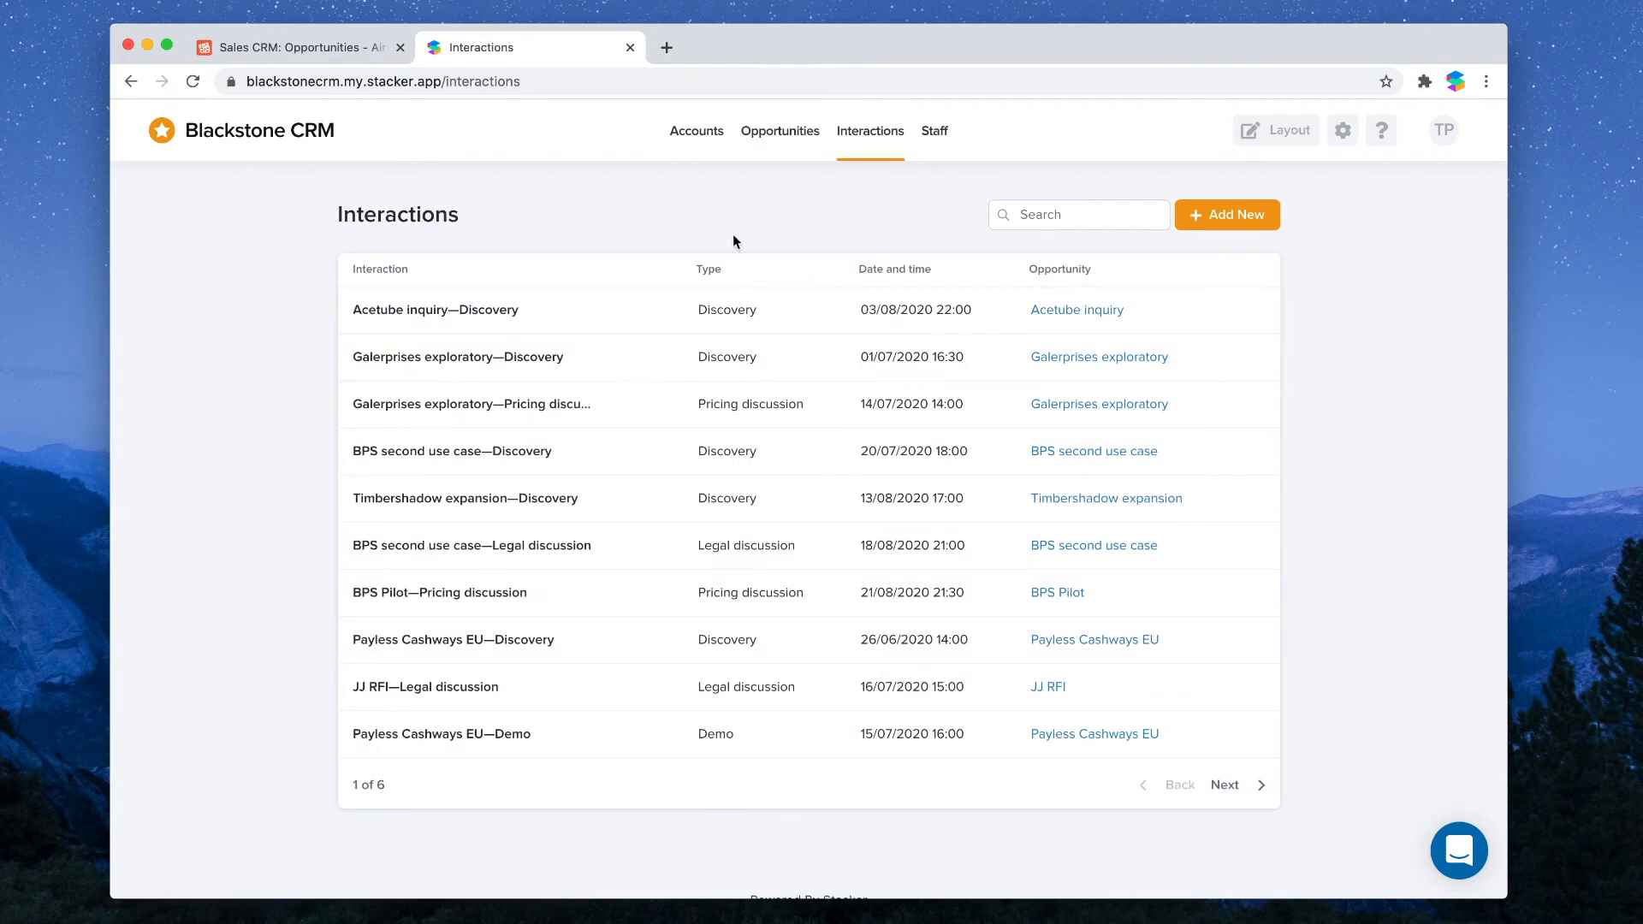
{"action": "left_click", "coordinate": [800, 139]}
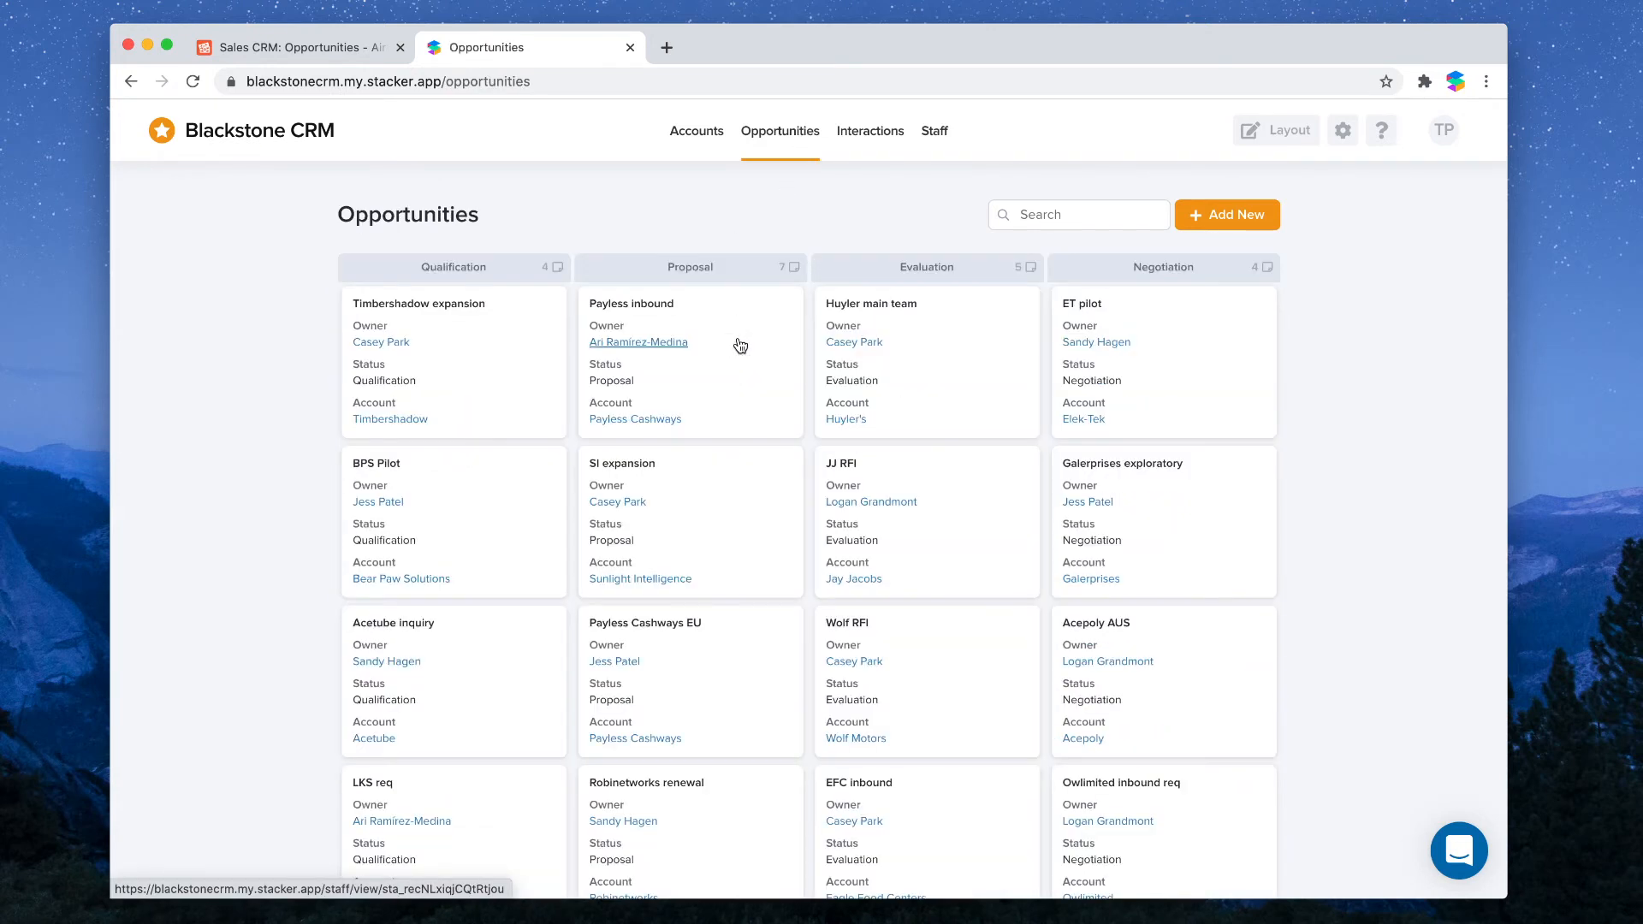
{"action": "left_click_drag", "start_coordinate": [800, 392], "coordinate": [994, 409]}
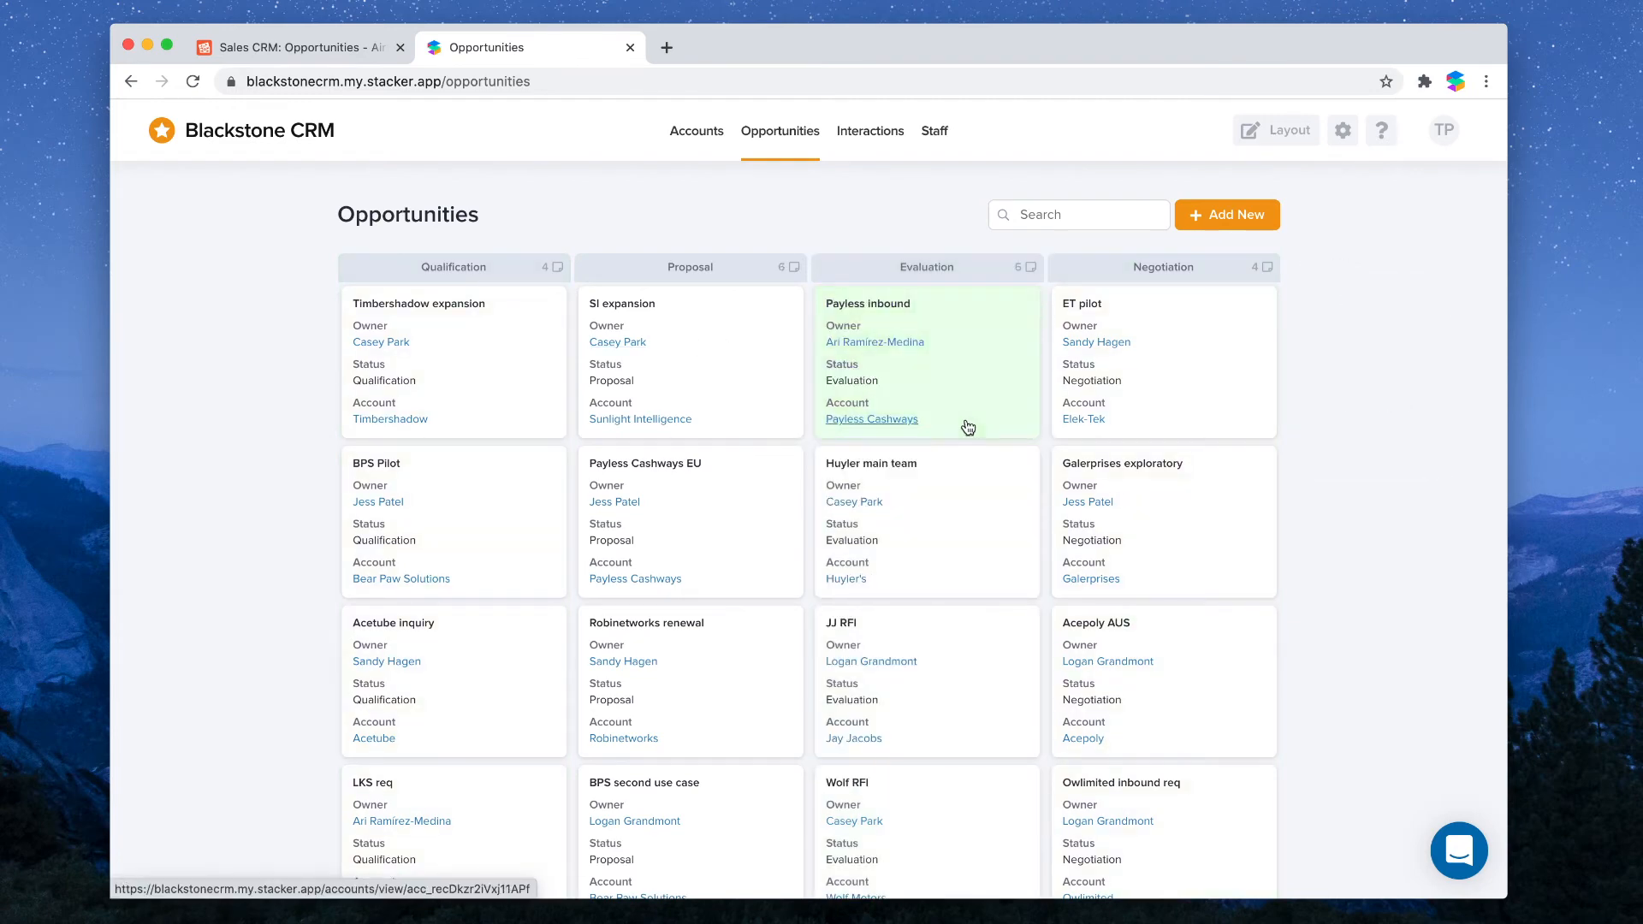
{"action": "left_click_drag", "start_coordinate": [982, 384], "coordinate": [1386, 371]}
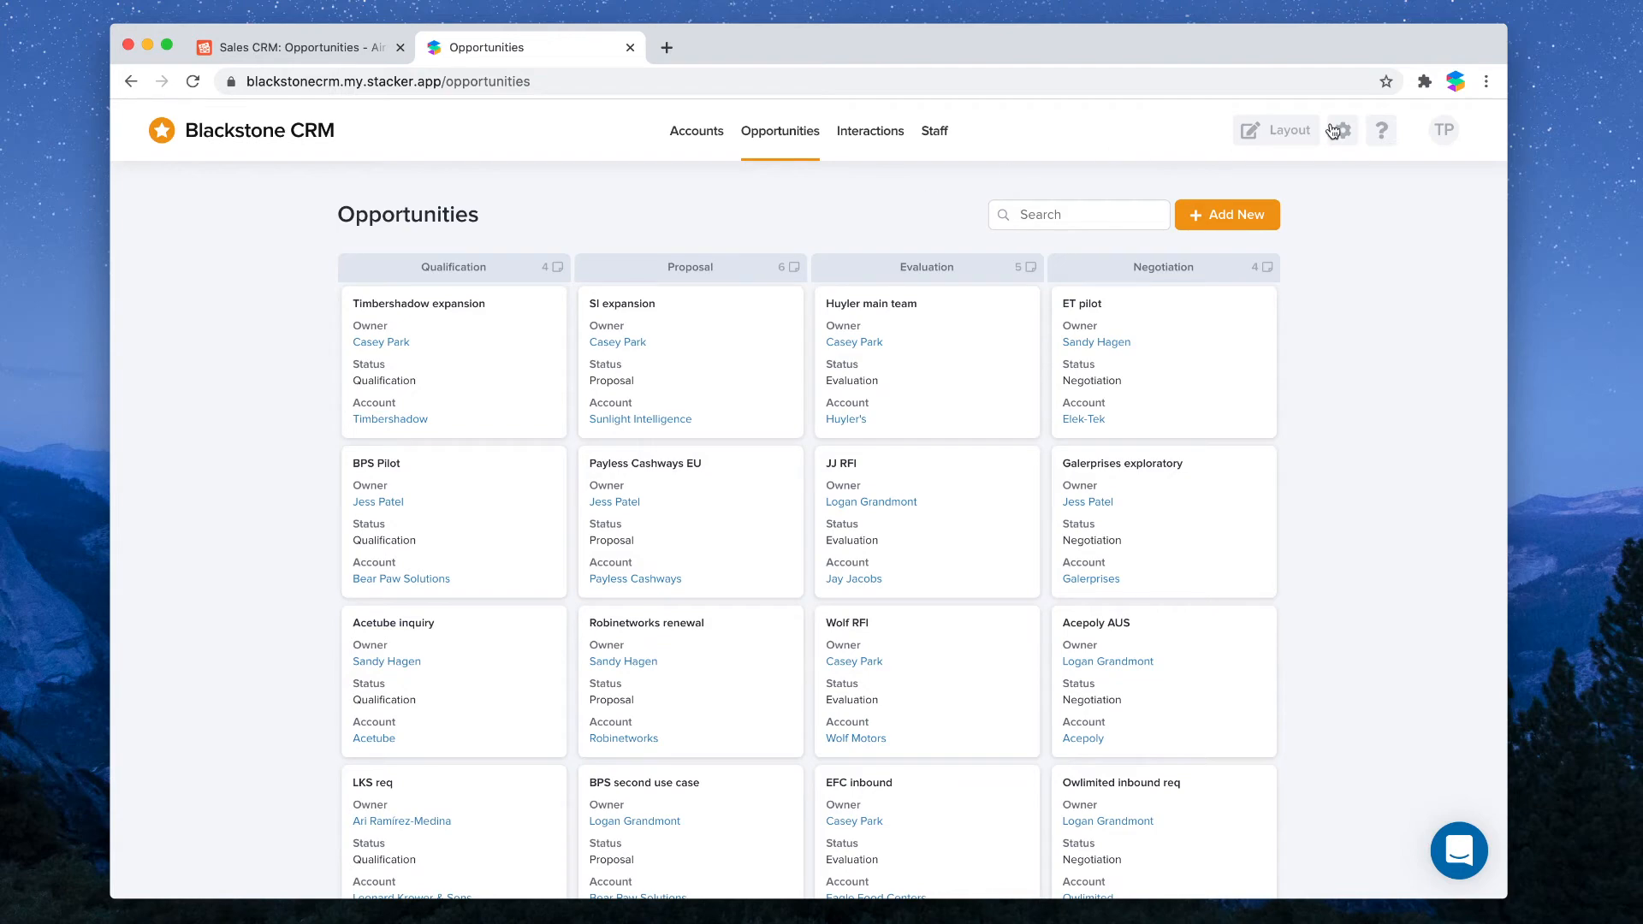
- Duplicate the Opportunities layout under the name "Won"
{"action": "left_click", "coordinate": [1280, 132]}
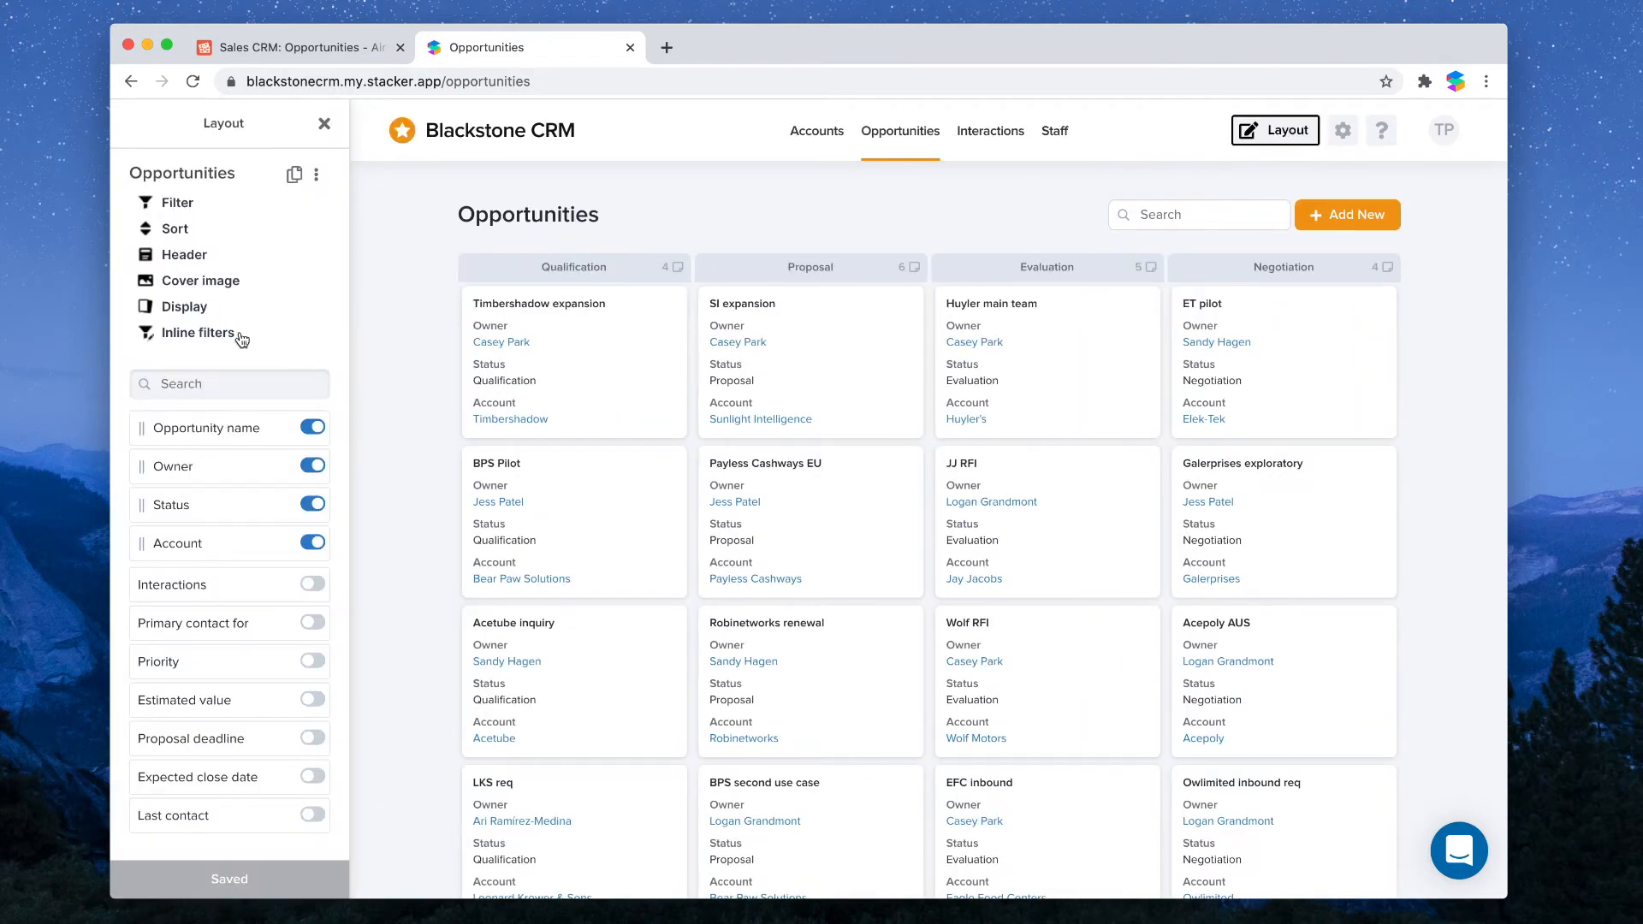
{"action": "left_click", "coordinate": [295, 175]}
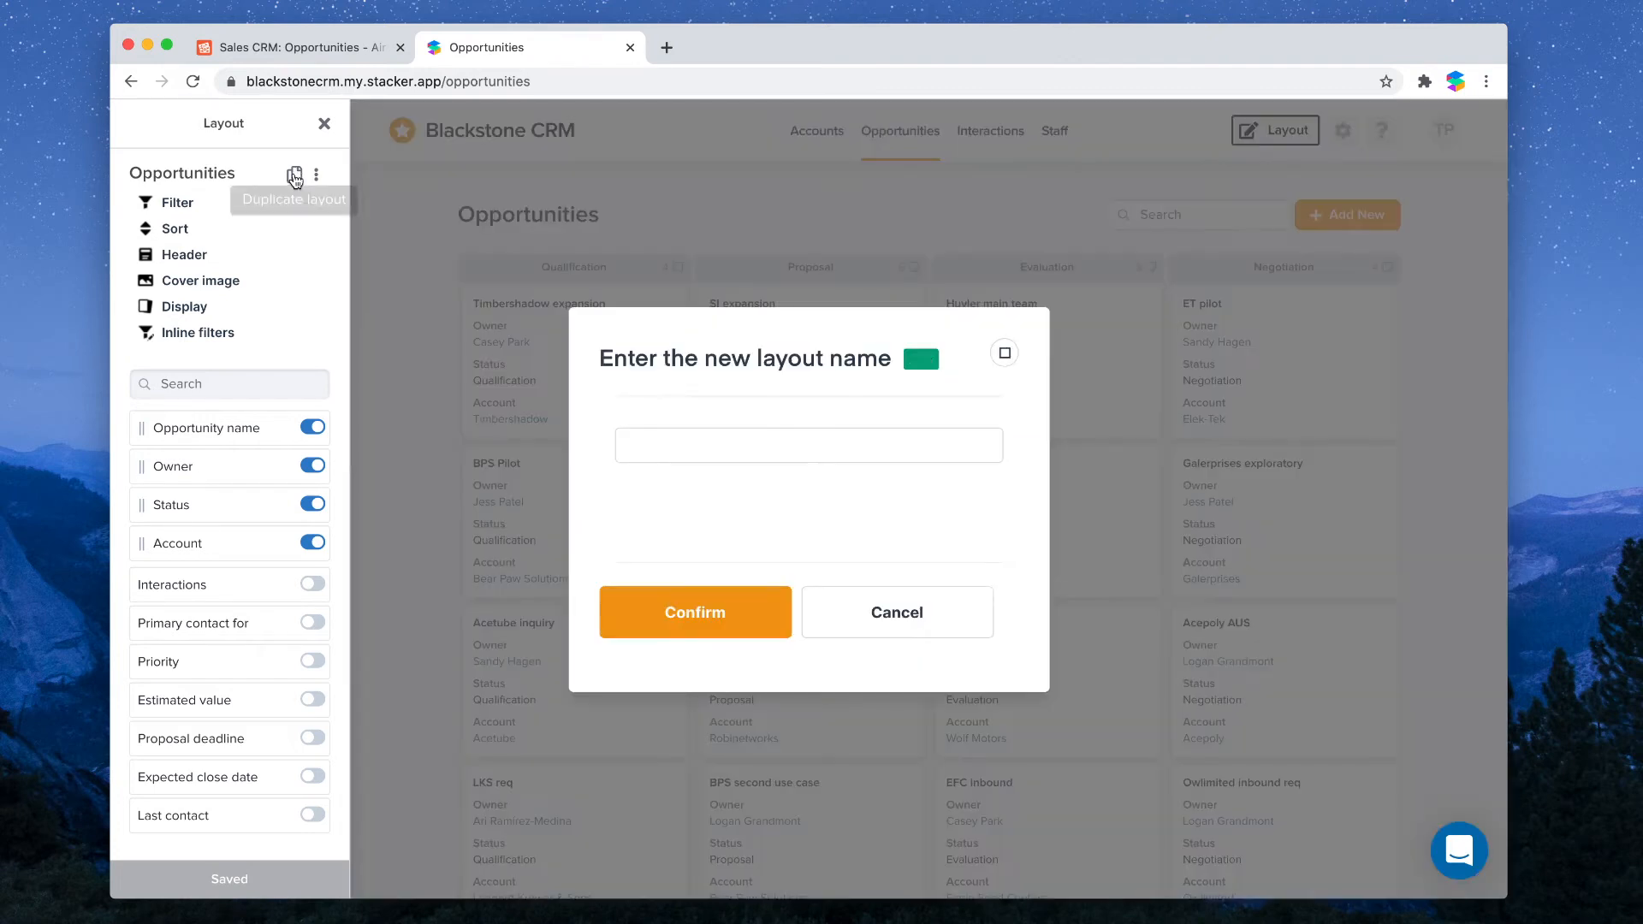
{"action": "left_click", "coordinate": [716, 445]}
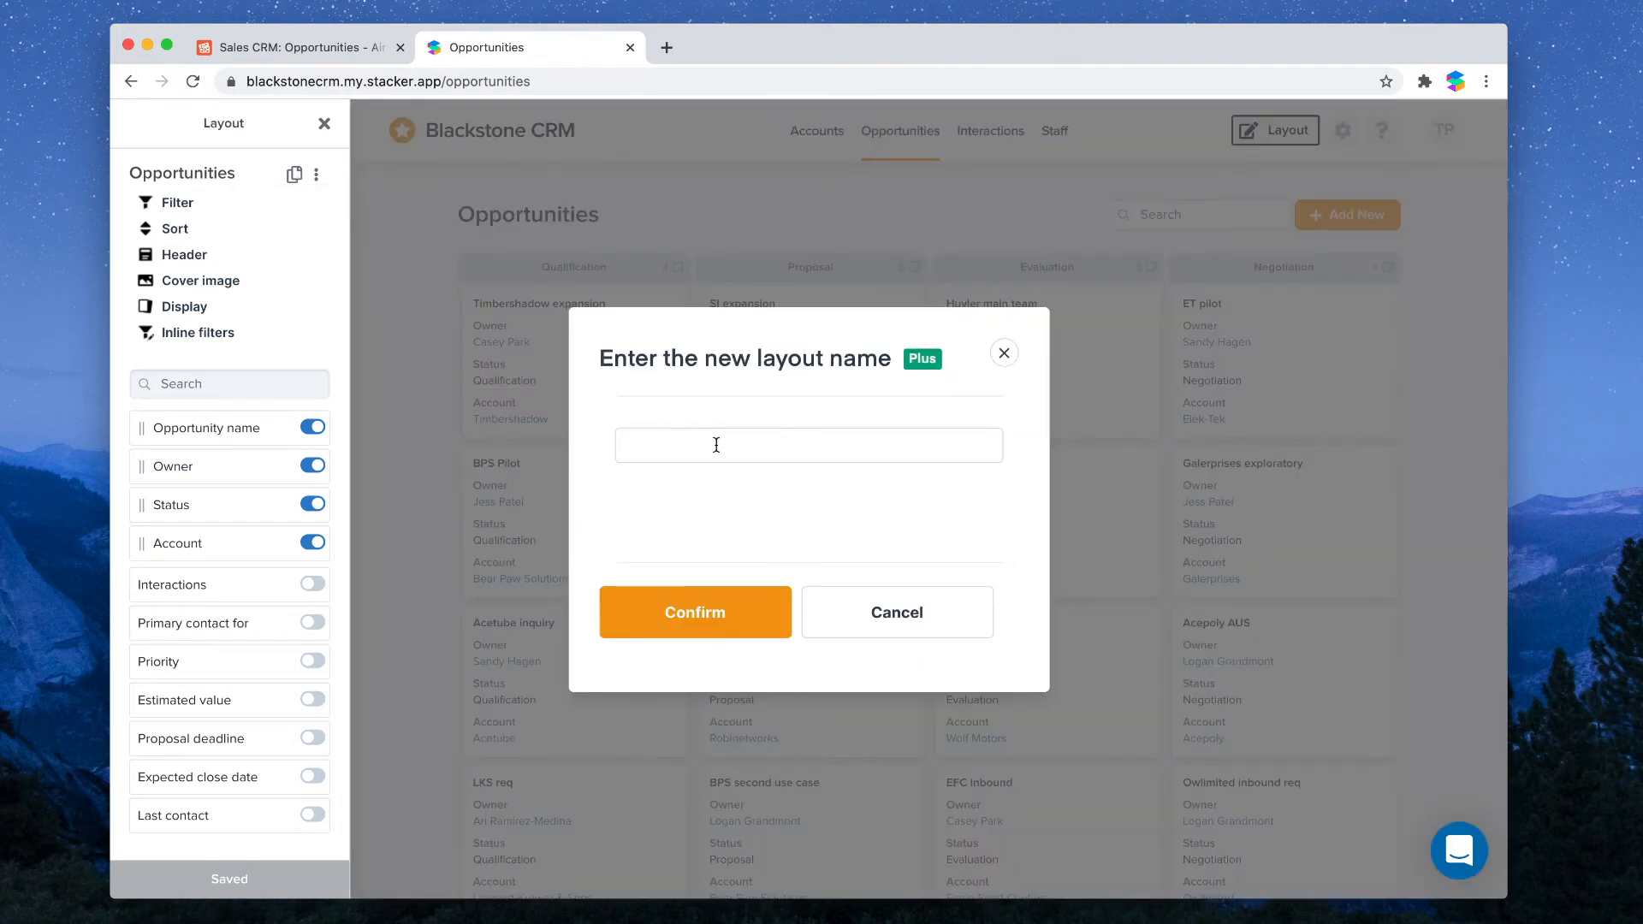
{"action": "type", "text": "Won"}
{"action": "left_click", "coordinate": [674, 613]}
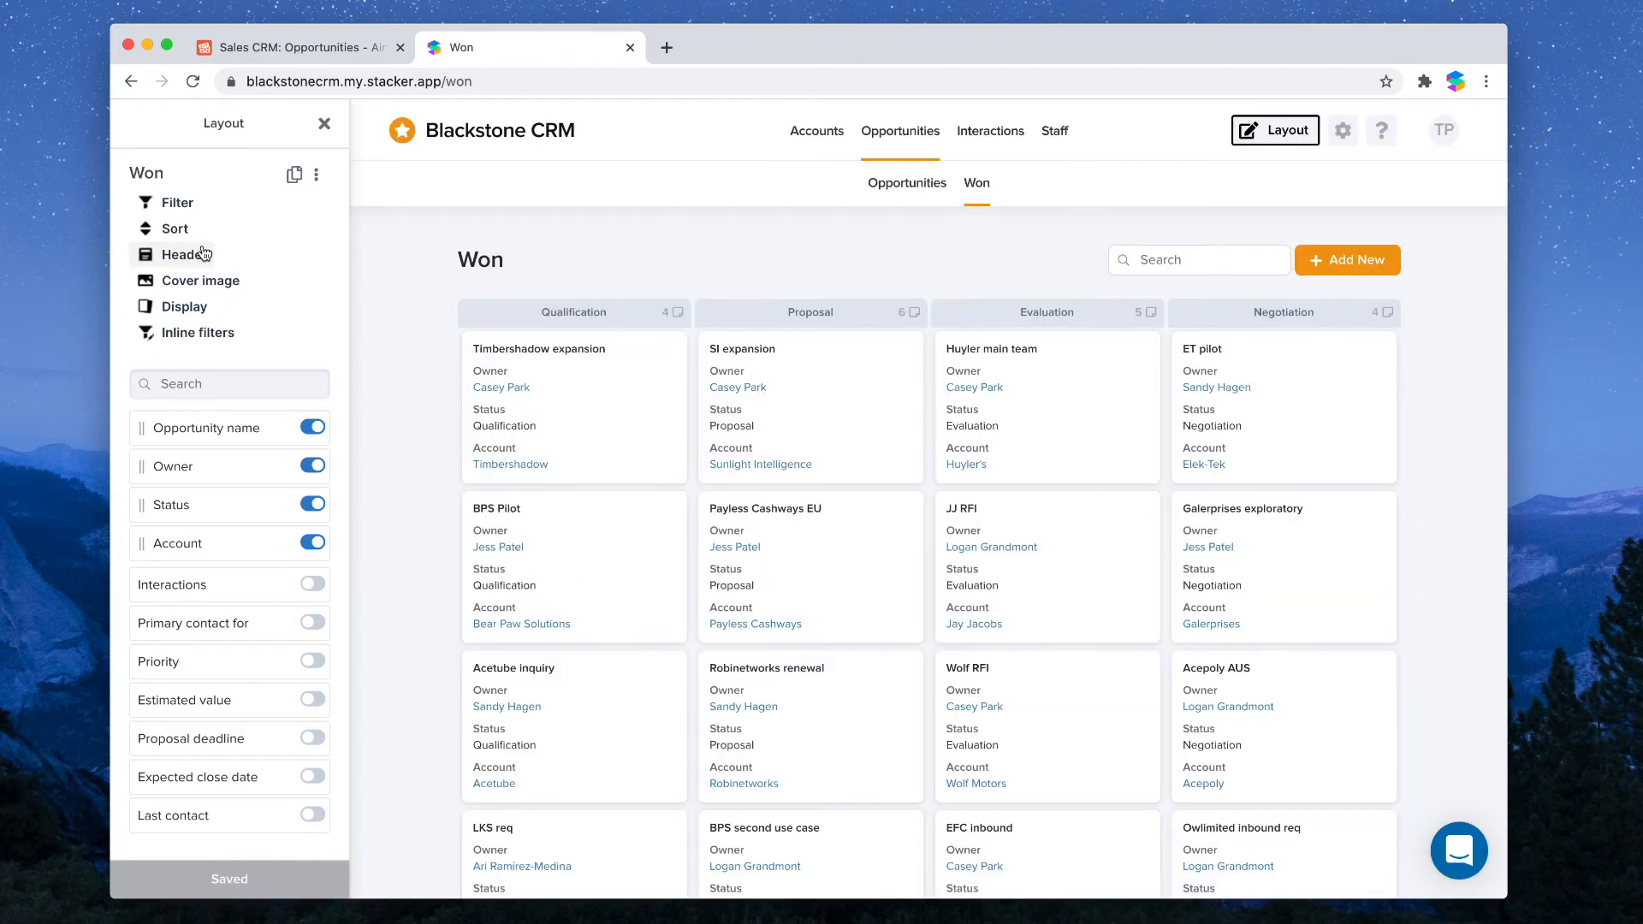
- Switch the Won layout's display from a board to rows
{"action": "left_click", "coordinate": [184, 306]}
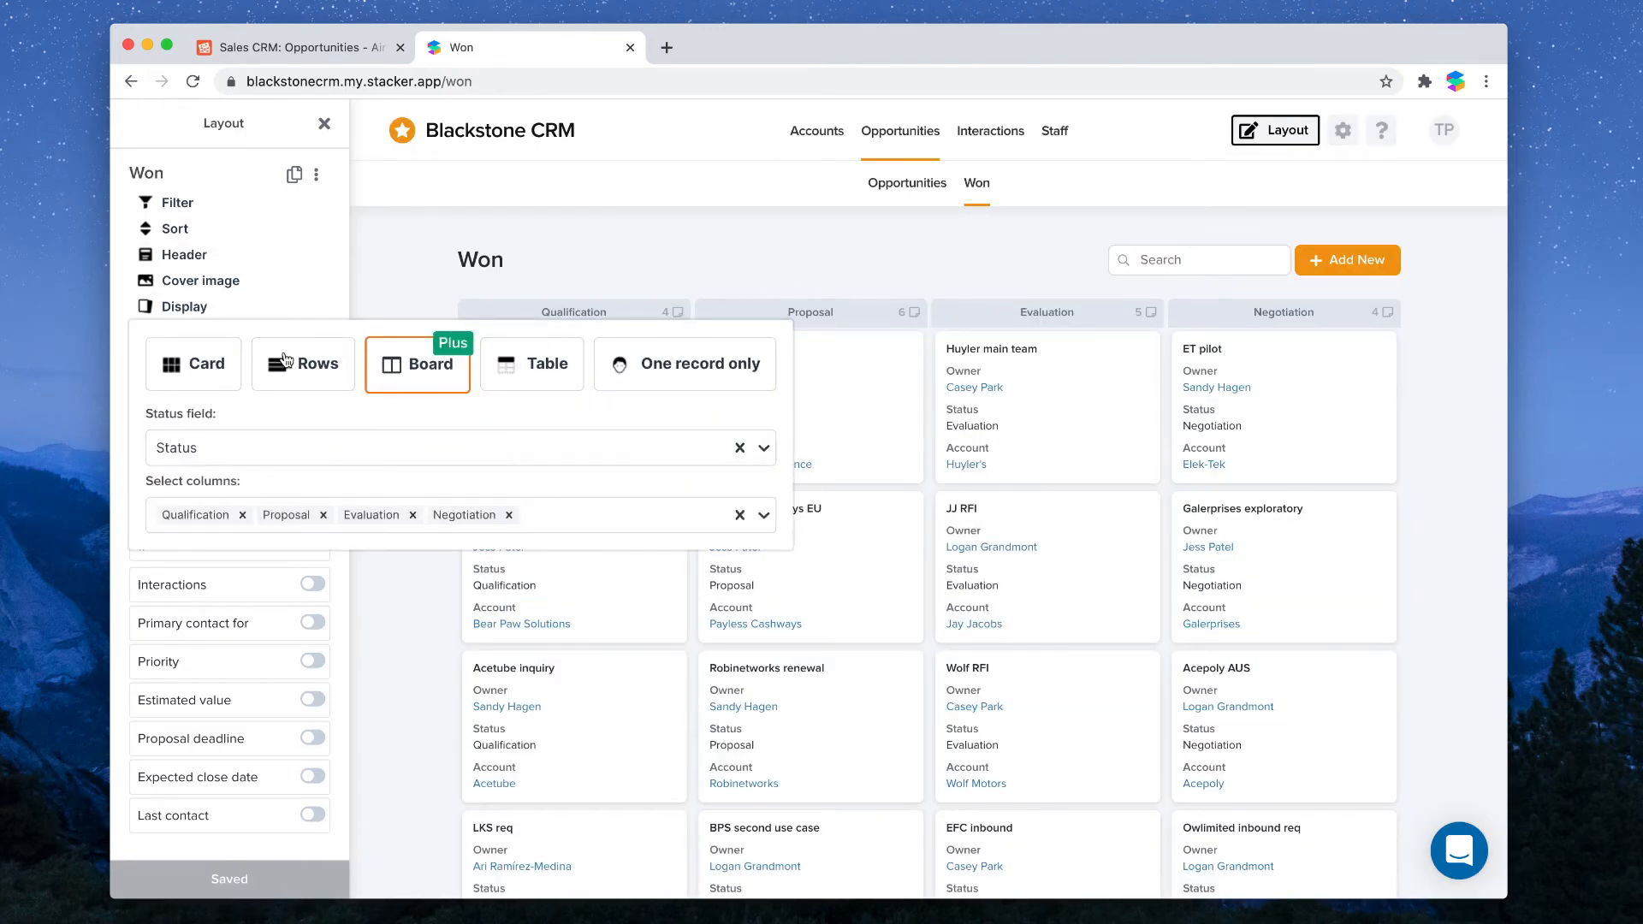
{"action": "left_click", "coordinate": [325, 374]}
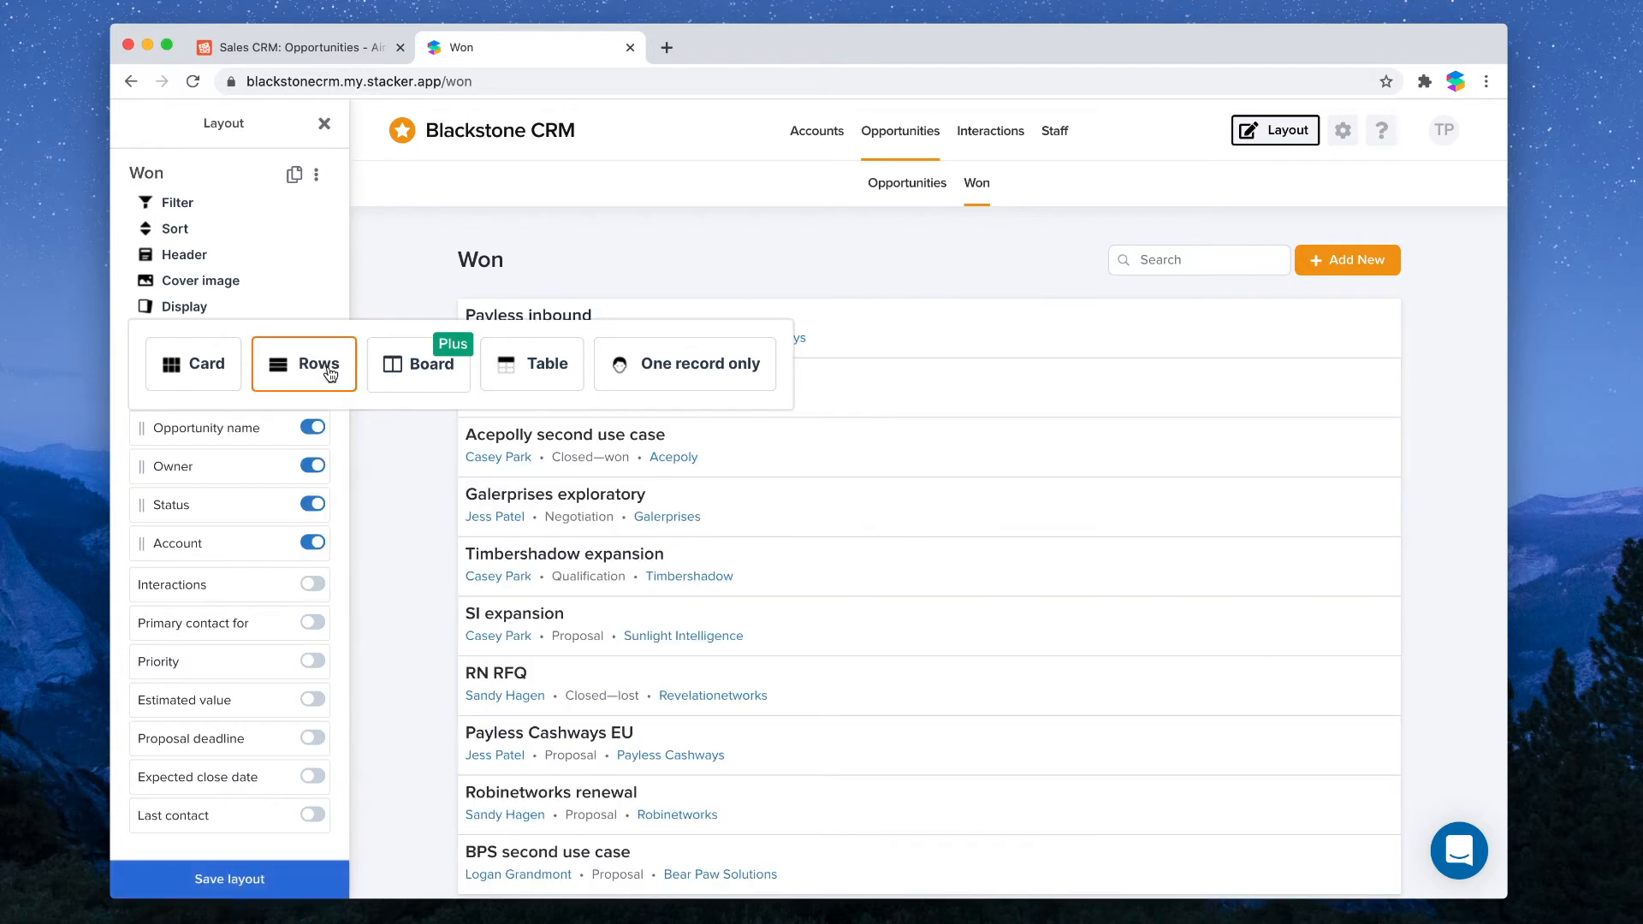
{"action": "left_click", "coordinate": [398, 245]}
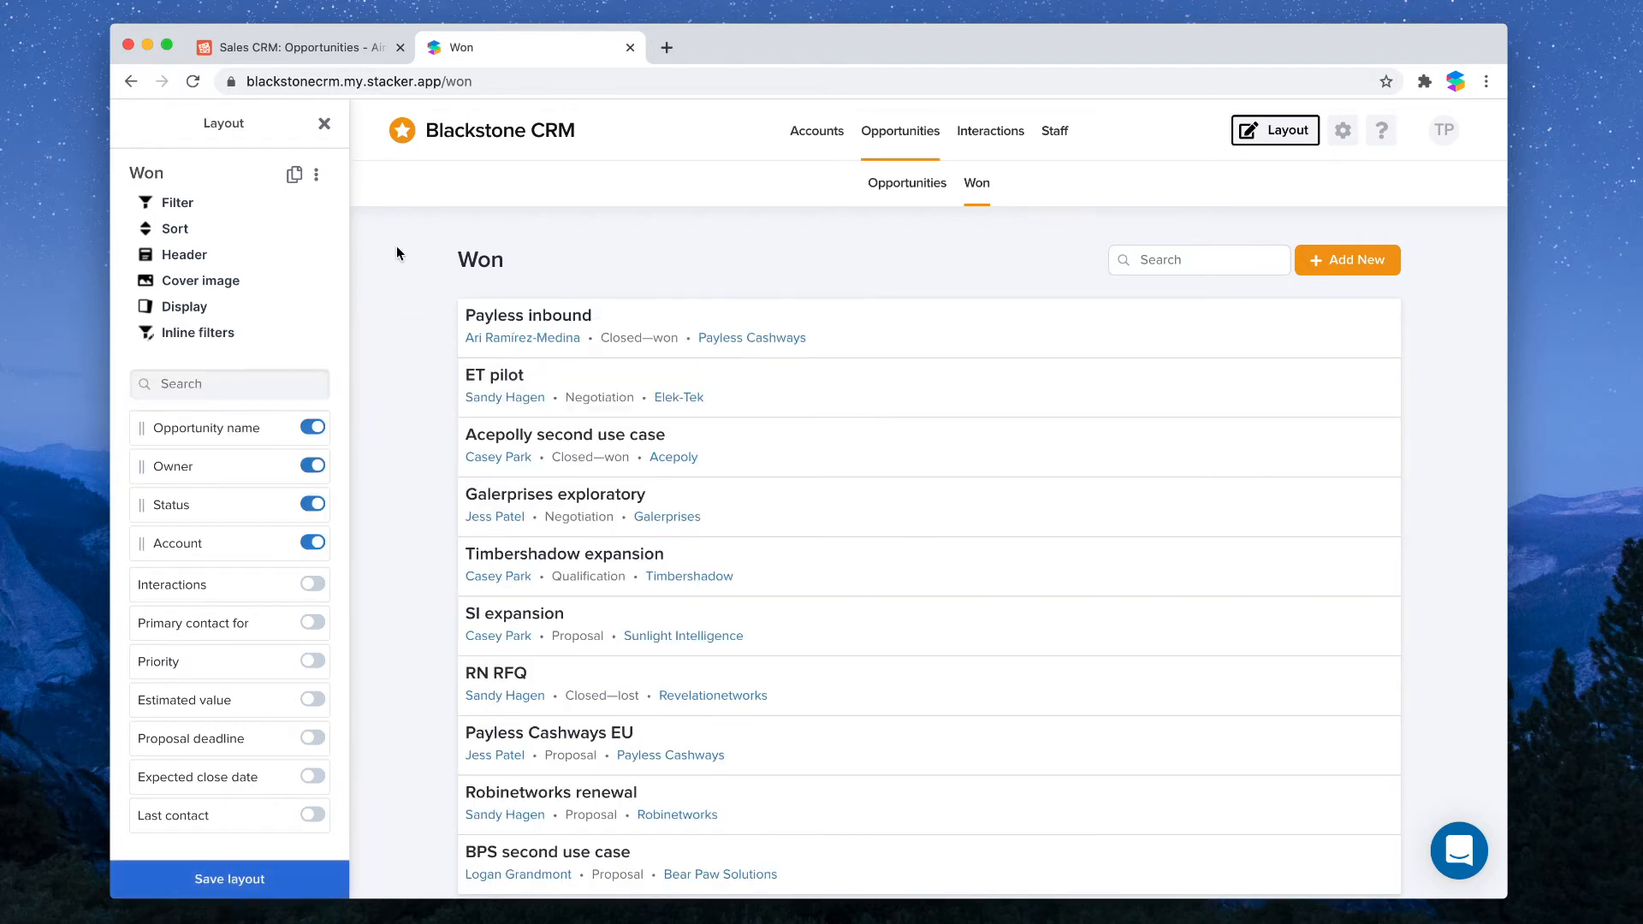
- Filter the Won layout to records whose Status is Closed—won, and save the layout
{"action": "left_click", "coordinate": [175, 203]}
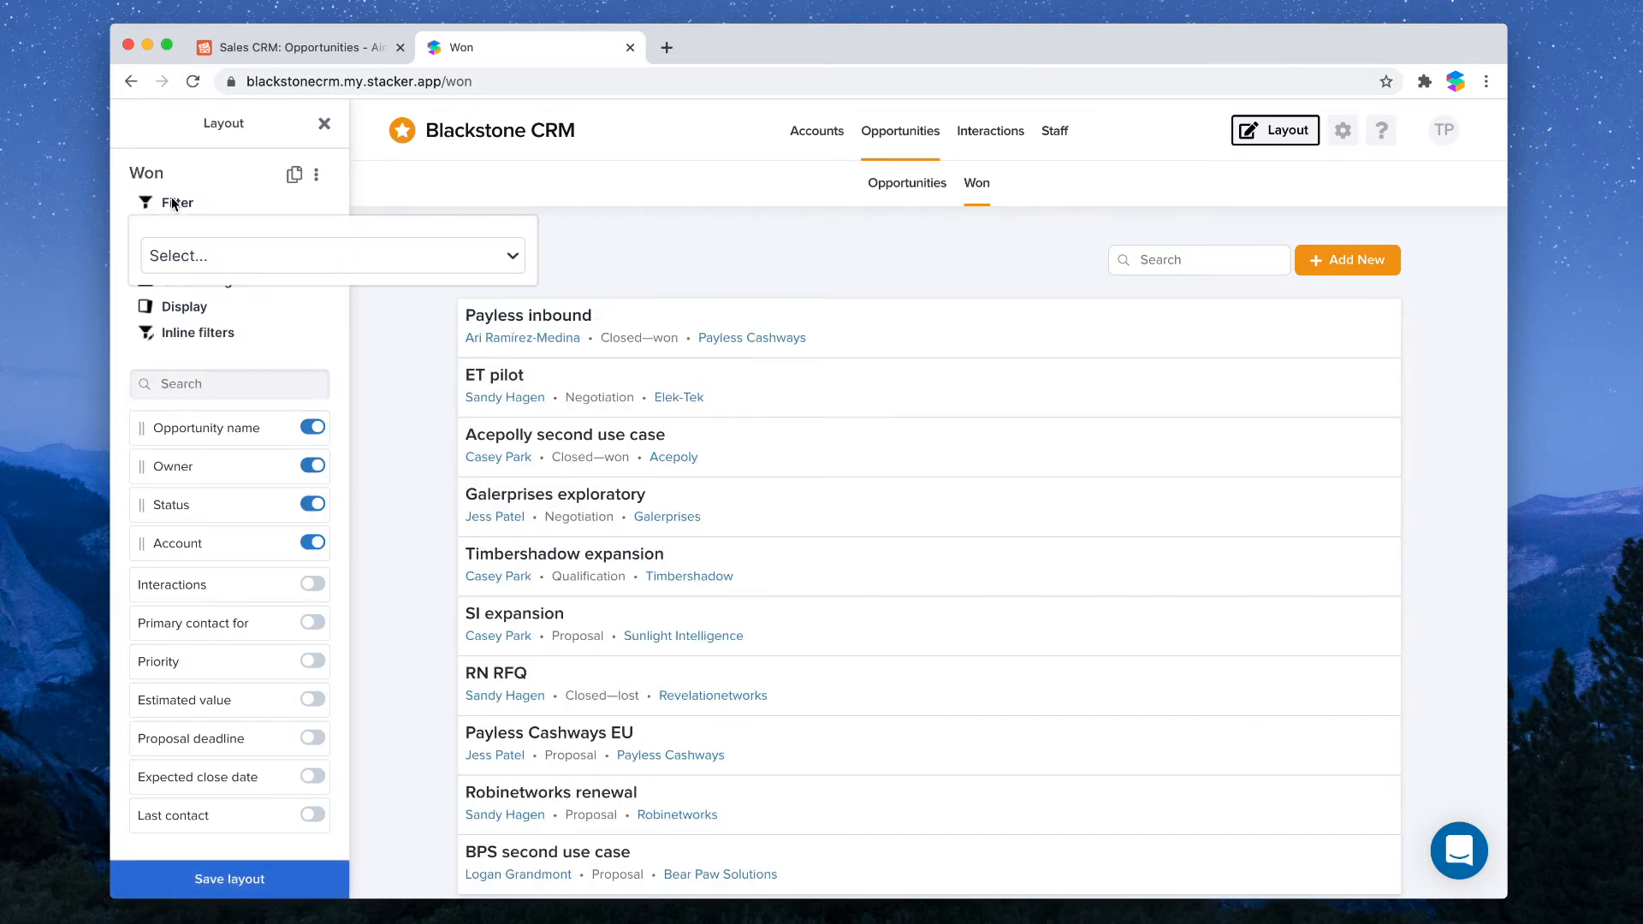
{"action": "left_click", "coordinate": [240, 255]}
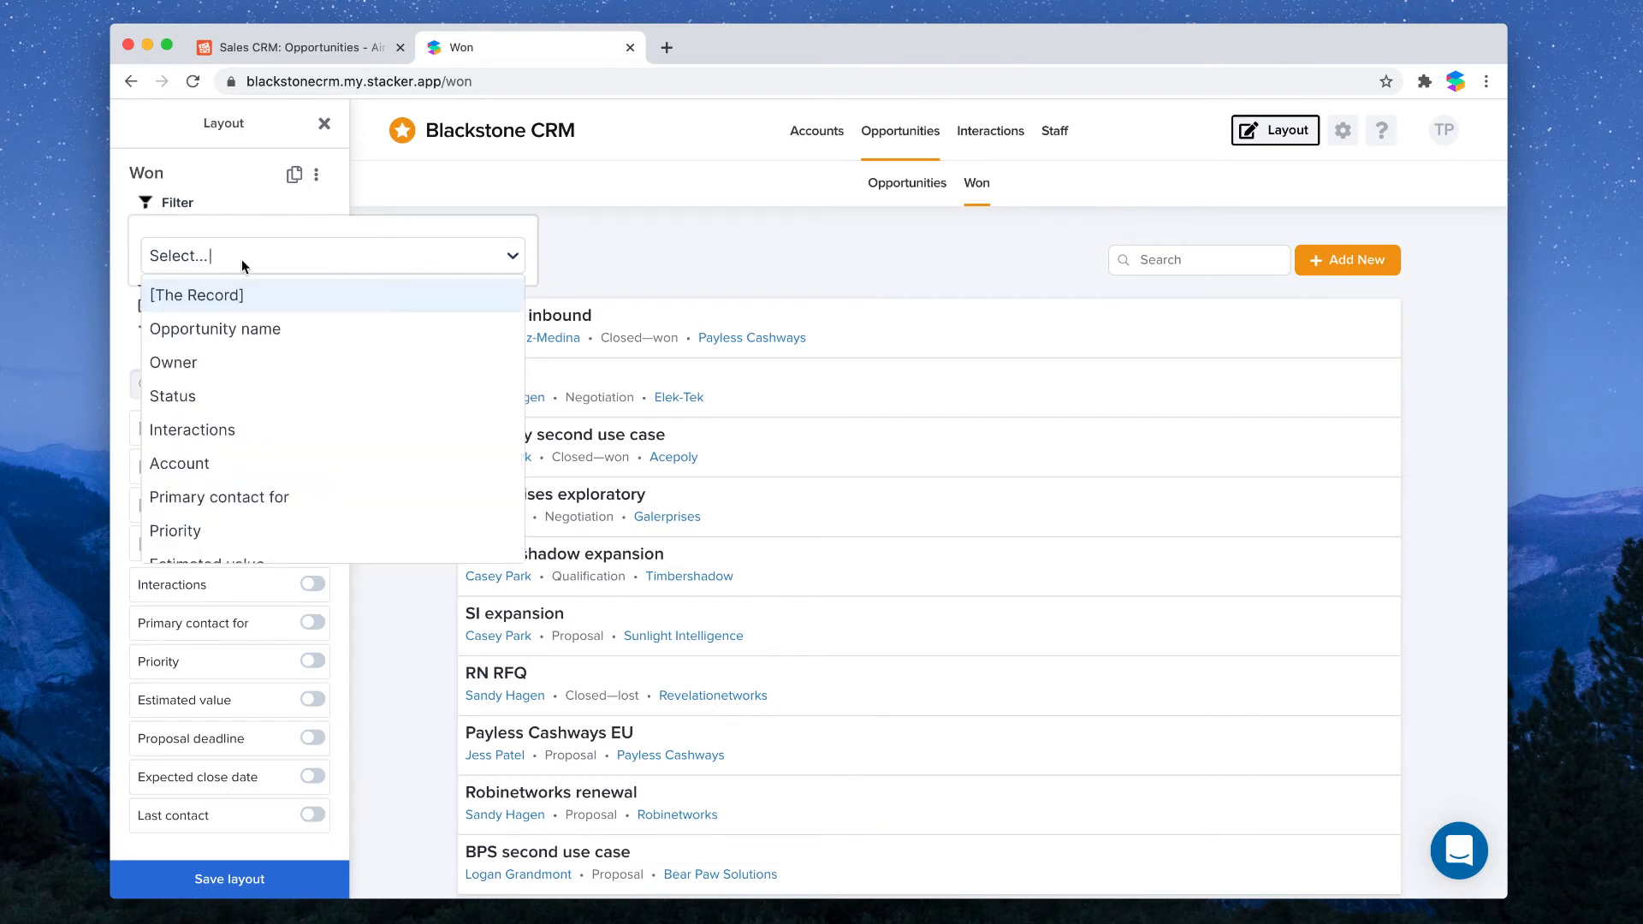
{"action": "left_click", "coordinate": [238, 398]}
{"action": "left_click", "coordinate": [443, 257]}
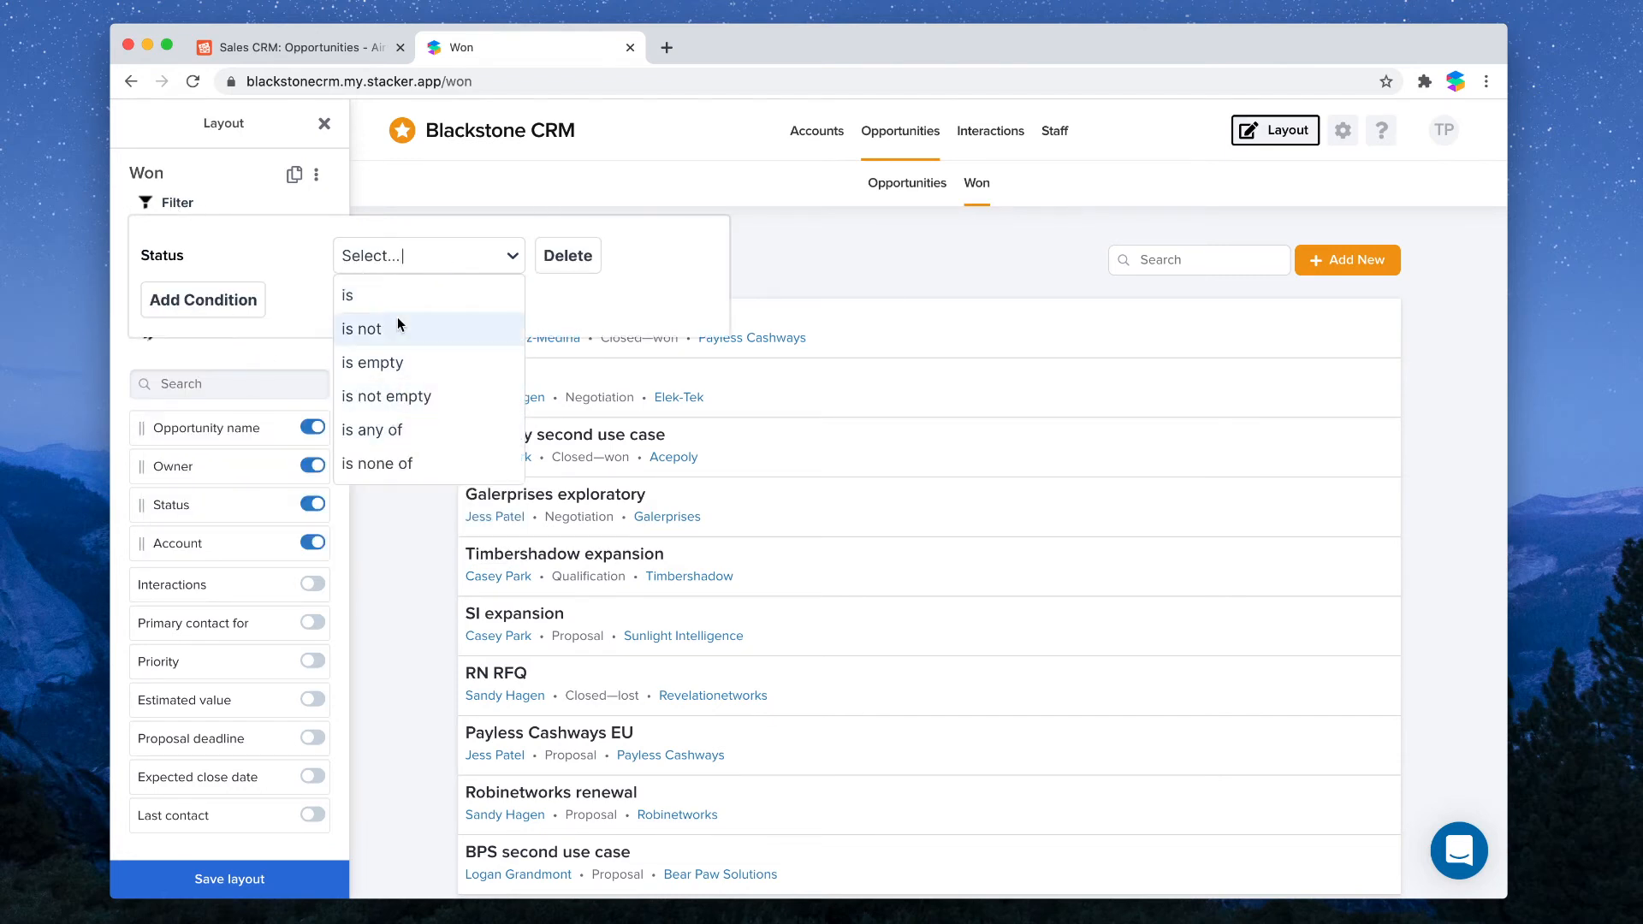
{"action": "left_click", "coordinate": [435, 294]}
{"action": "left_click", "coordinate": [541, 257]}
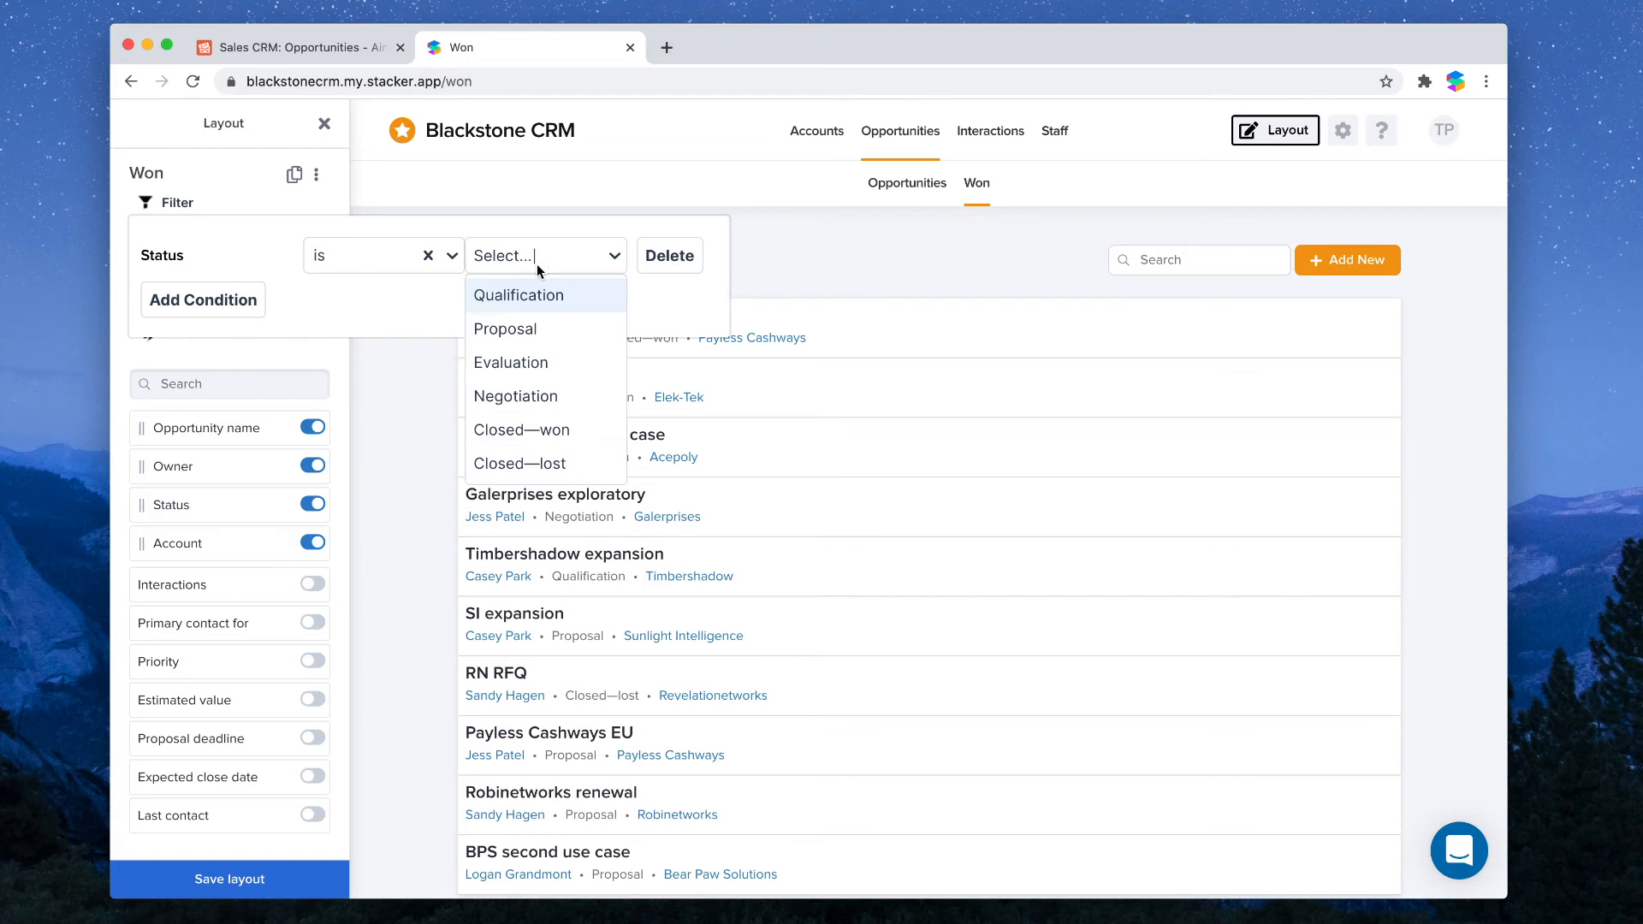
{"action": "left_click", "coordinate": [512, 432]}
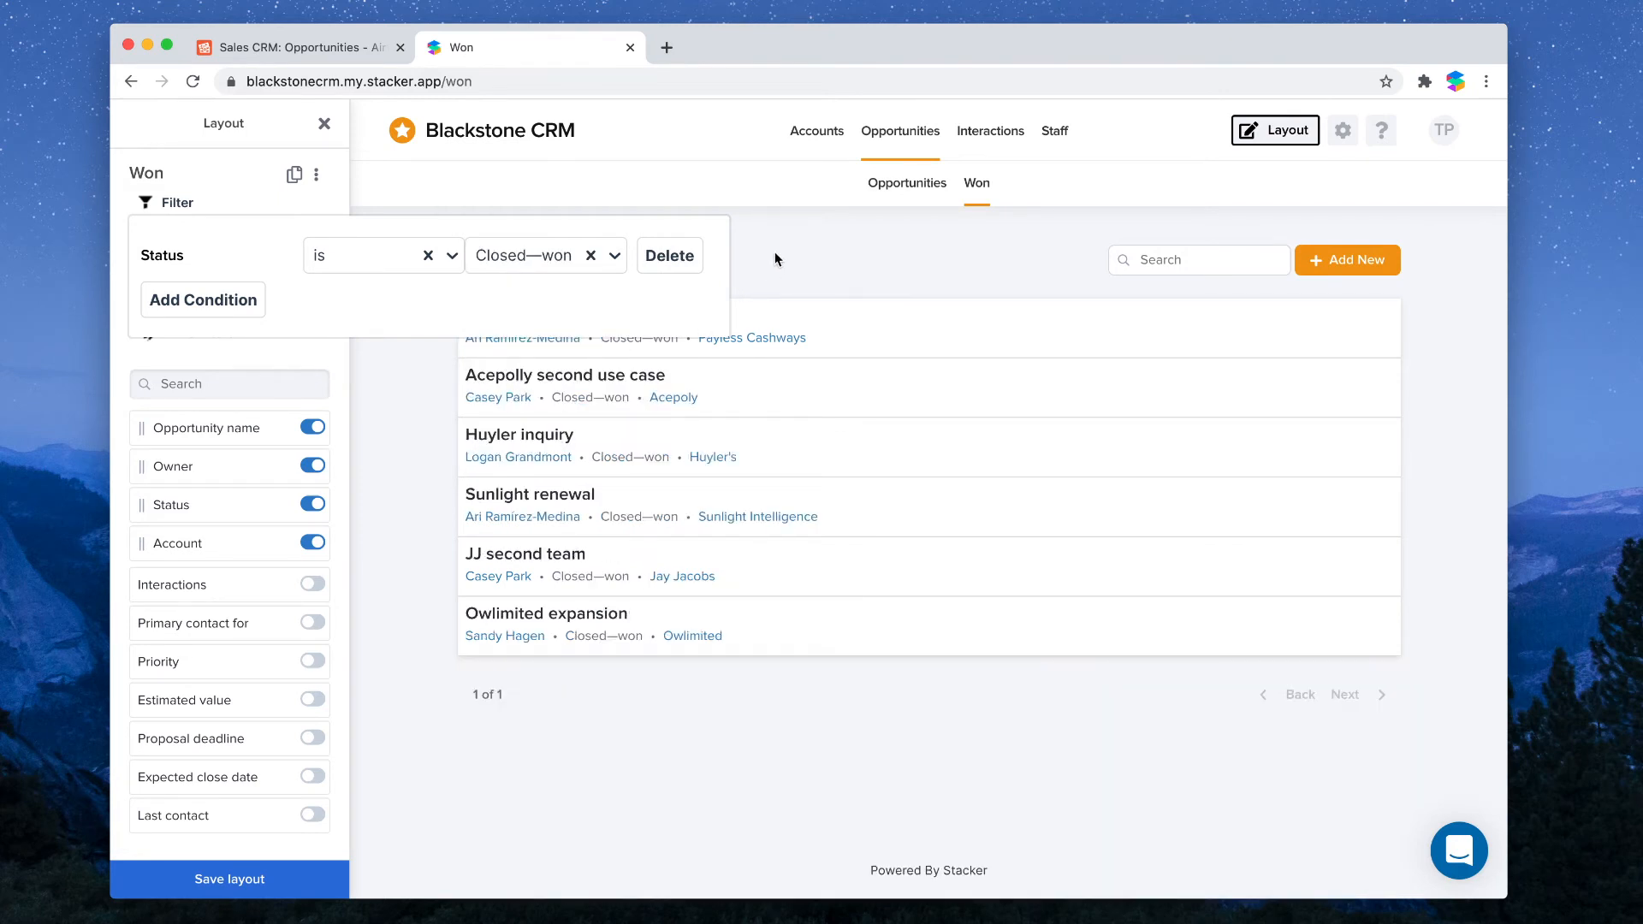
{"action": "left_click", "coordinate": [774, 253]}
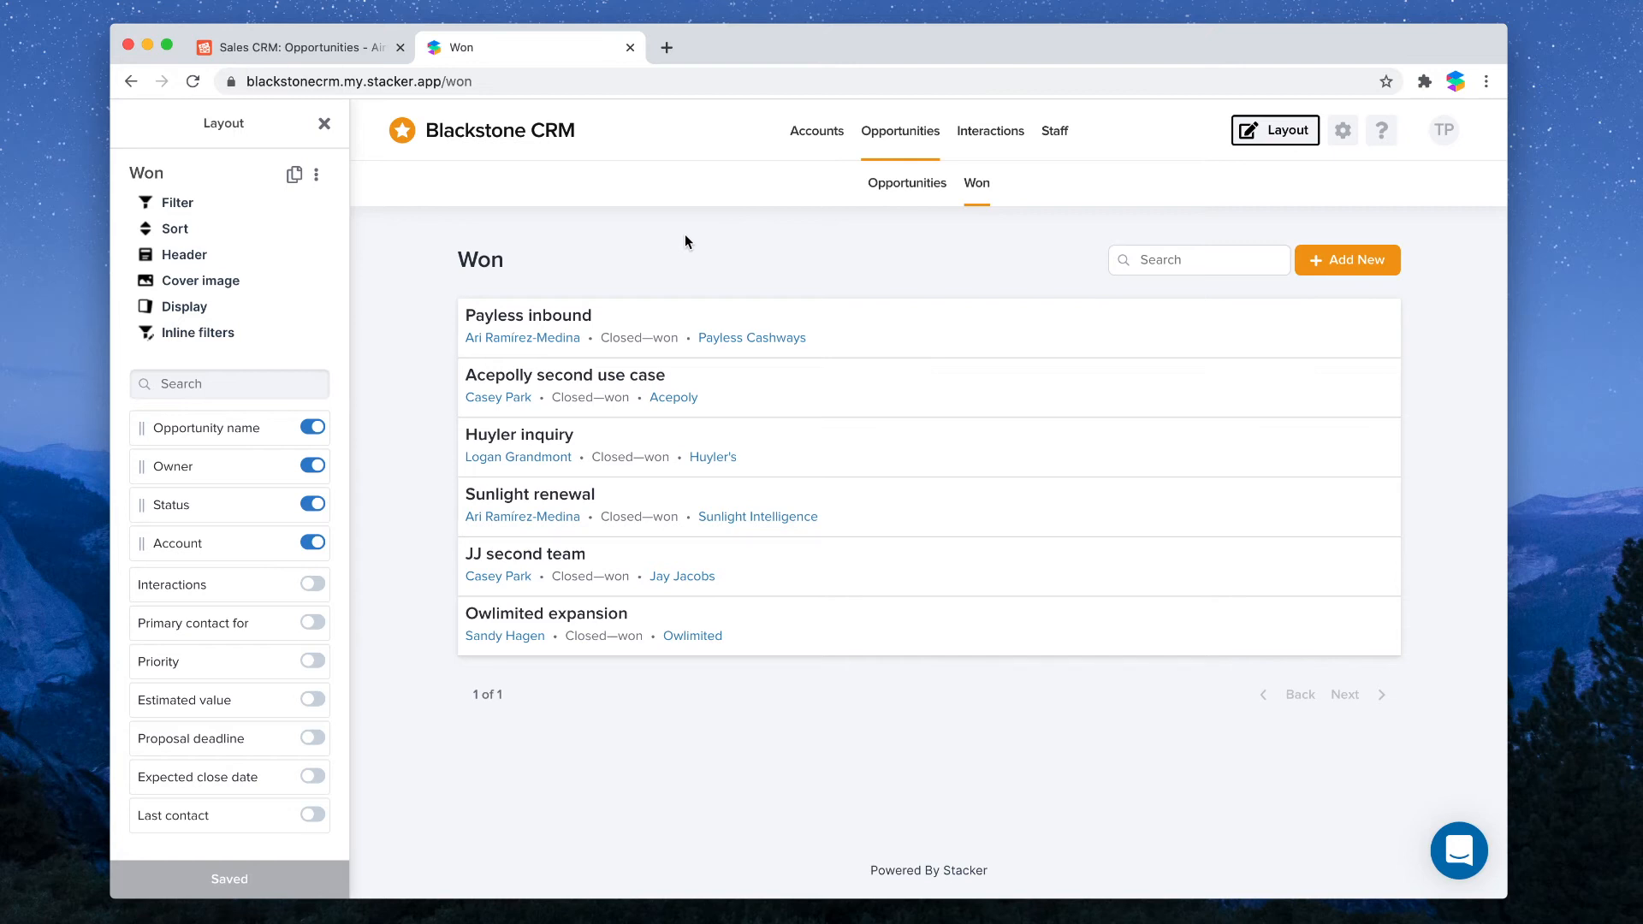
- Open the Opportunities permissions and review the access, record and field settings
{"action": "left_click", "coordinate": [1344, 134]}
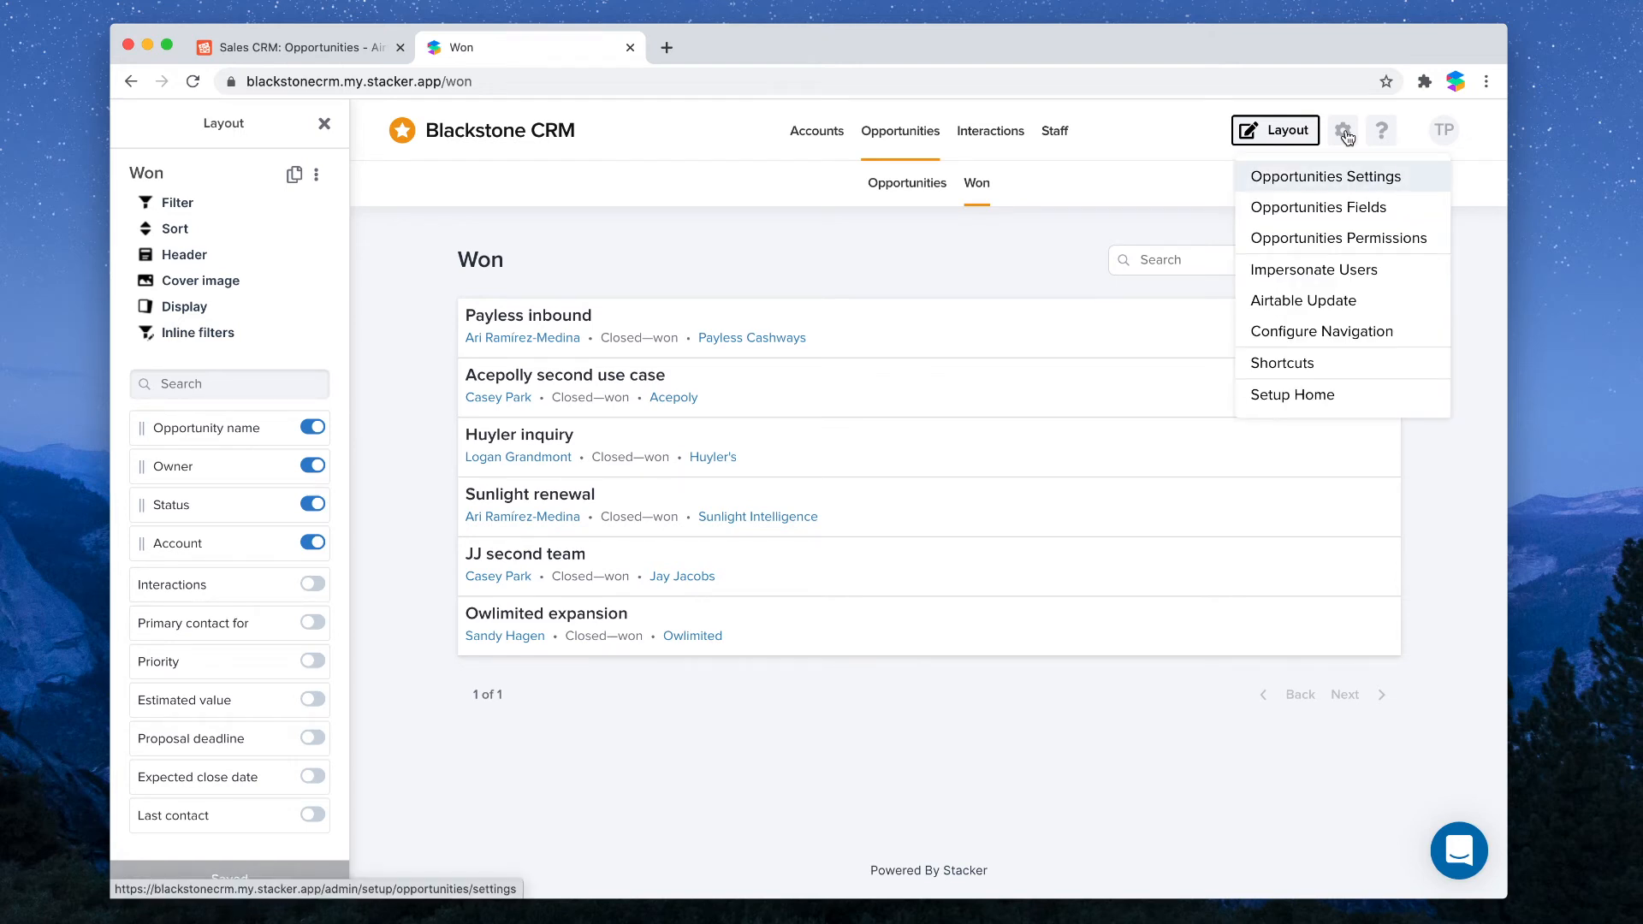
{"action": "left_click", "coordinate": [1323, 240]}
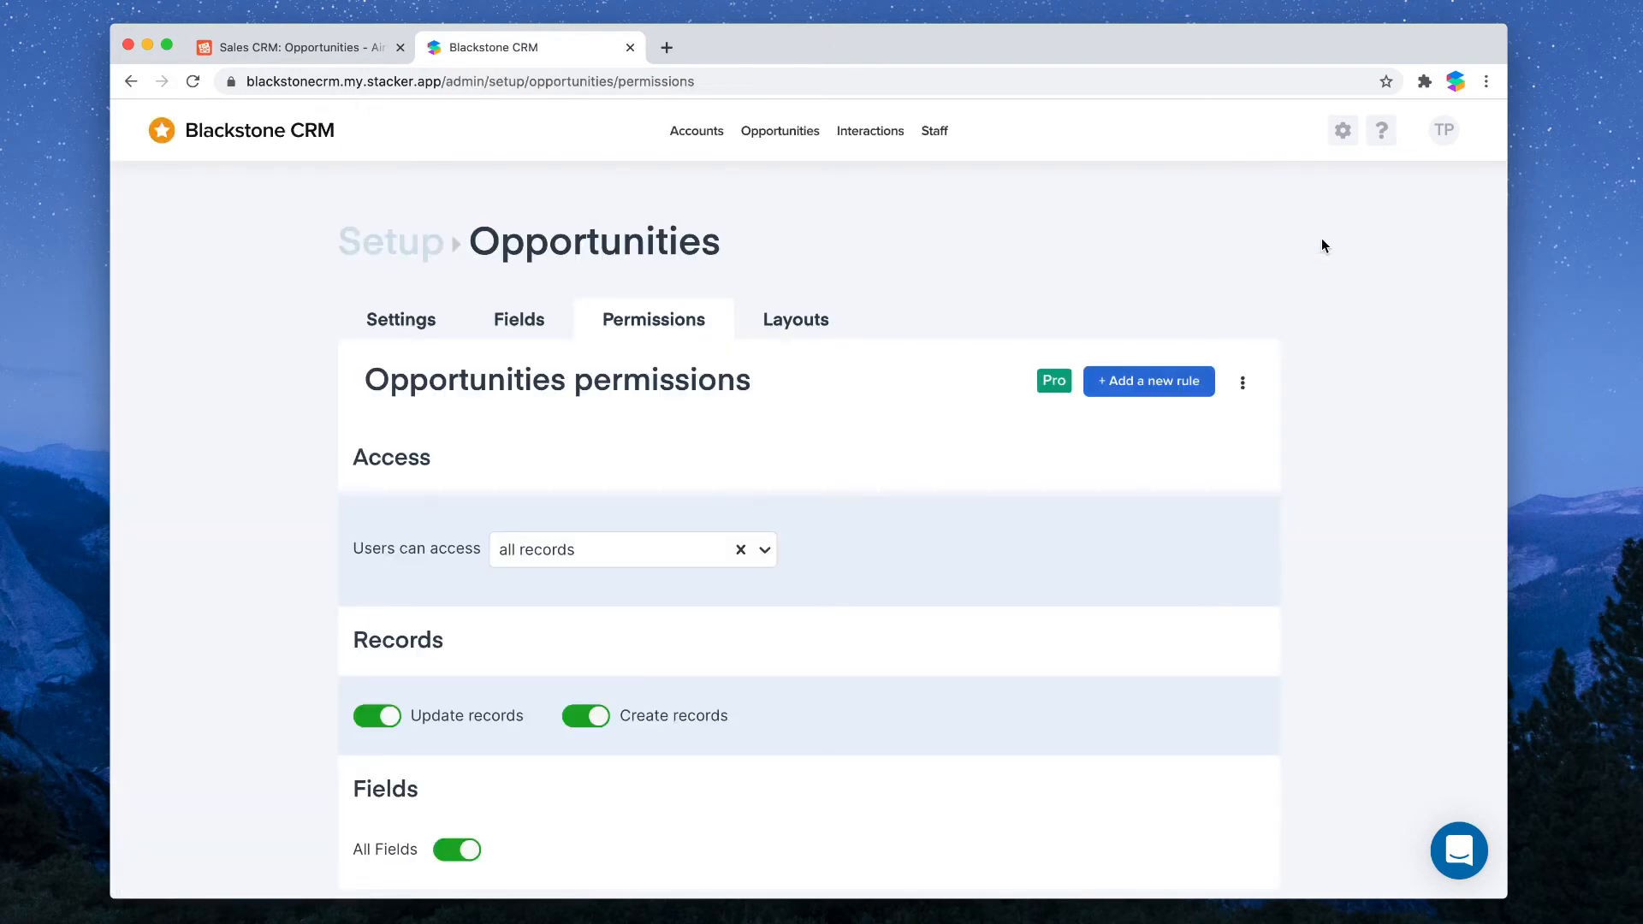
{"action": "scroll", "coordinate": [802, 447], "scroll_direction": "down", "scroll_amount": 3}
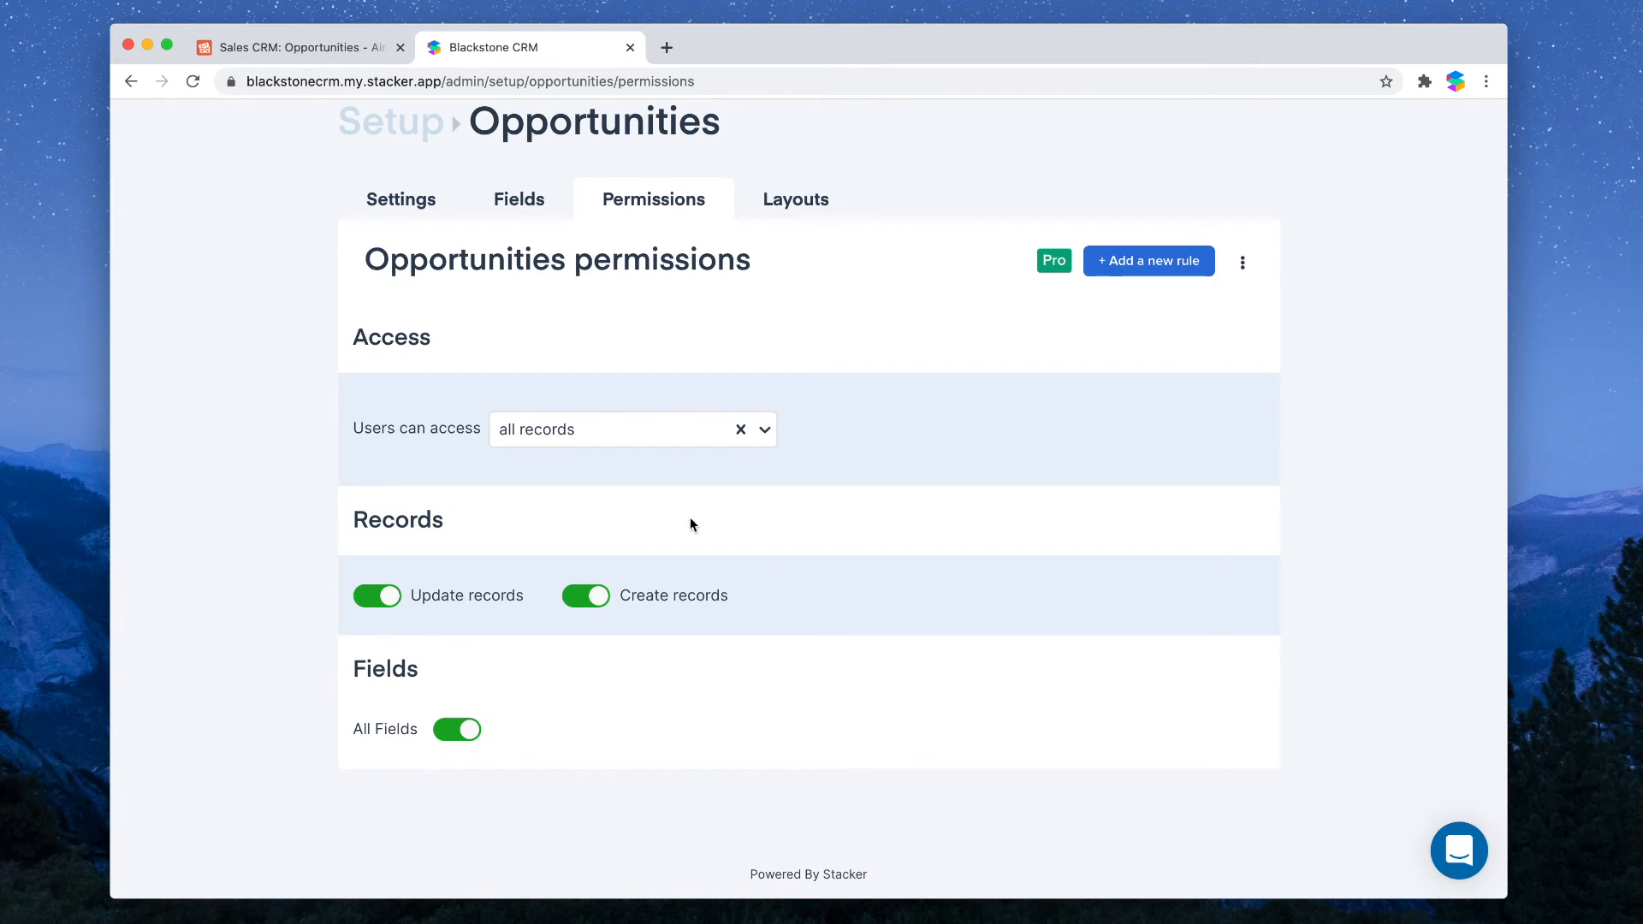
{"action": "scroll", "coordinate": [690, 520], "scroll_direction": "up", "scroll_amount": 2}
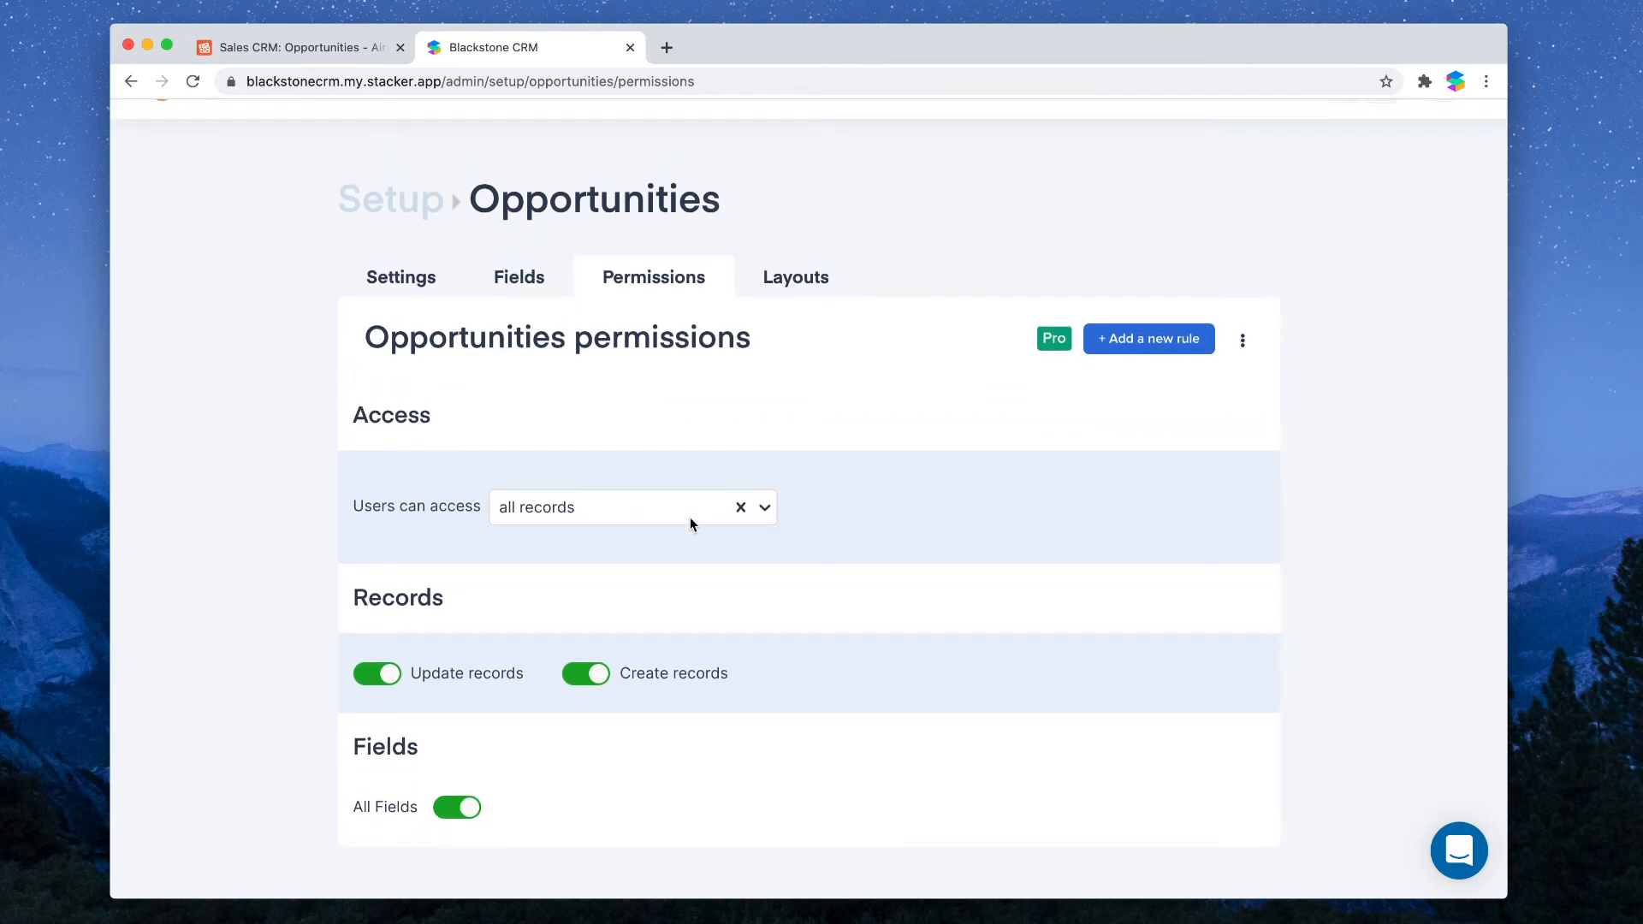
{"action": "scroll", "coordinate": [692, 518], "scroll_direction": "up", "scroll_amount": 1}
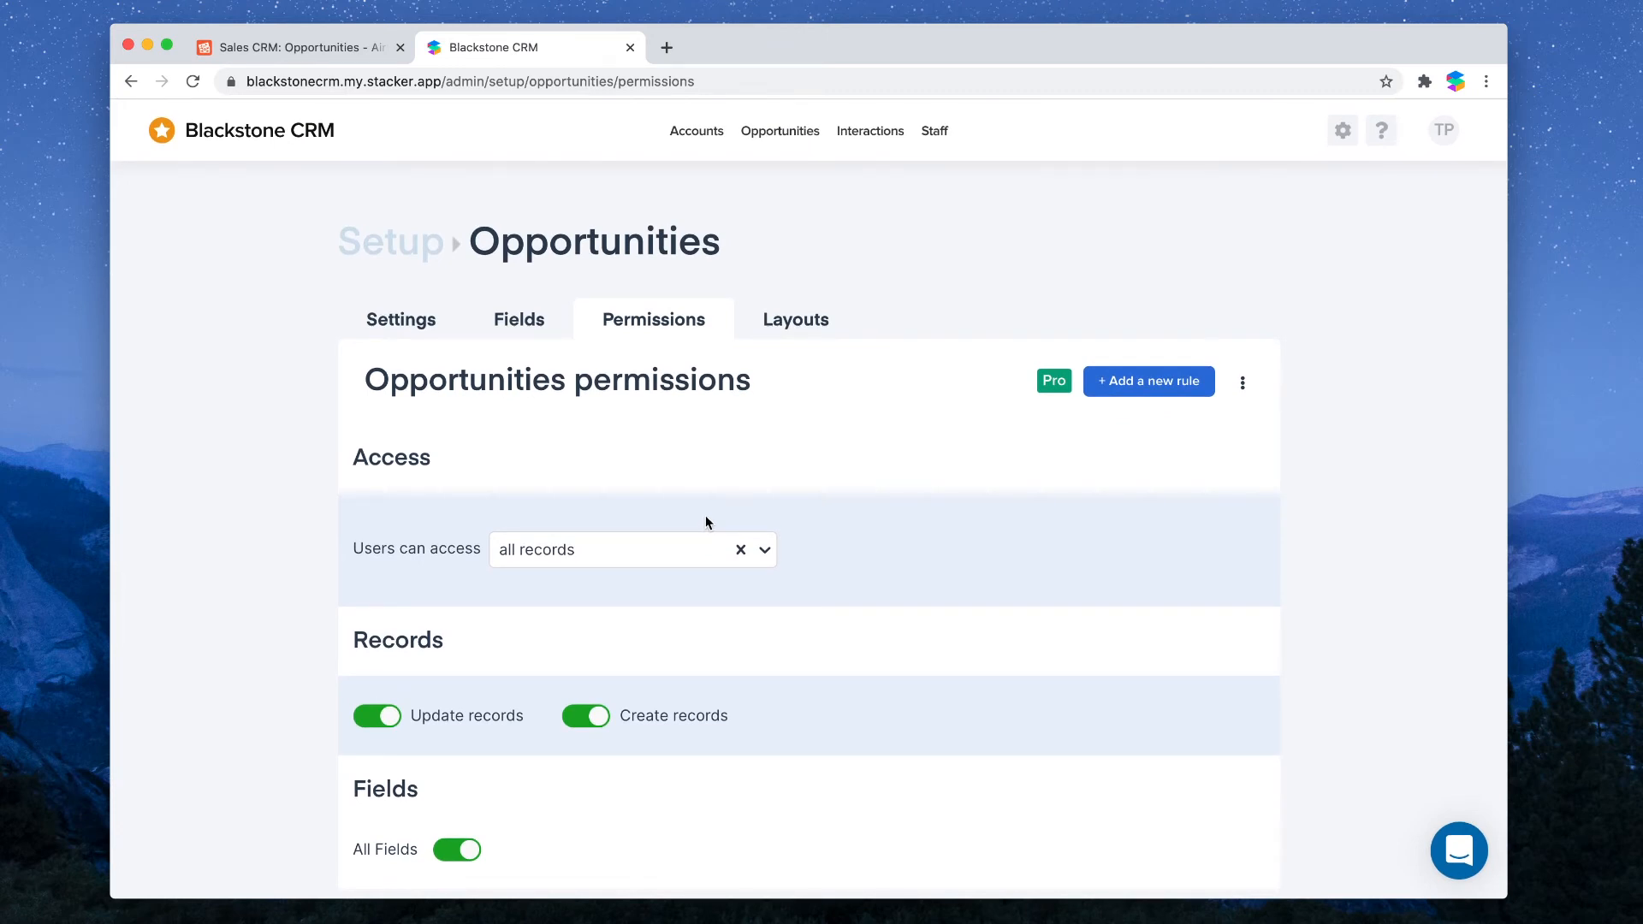
- Restrict Opportunities access to only some records, where the record's Owner matches the User
{"action": "key", "text": "ctrl+shift+Tab"}
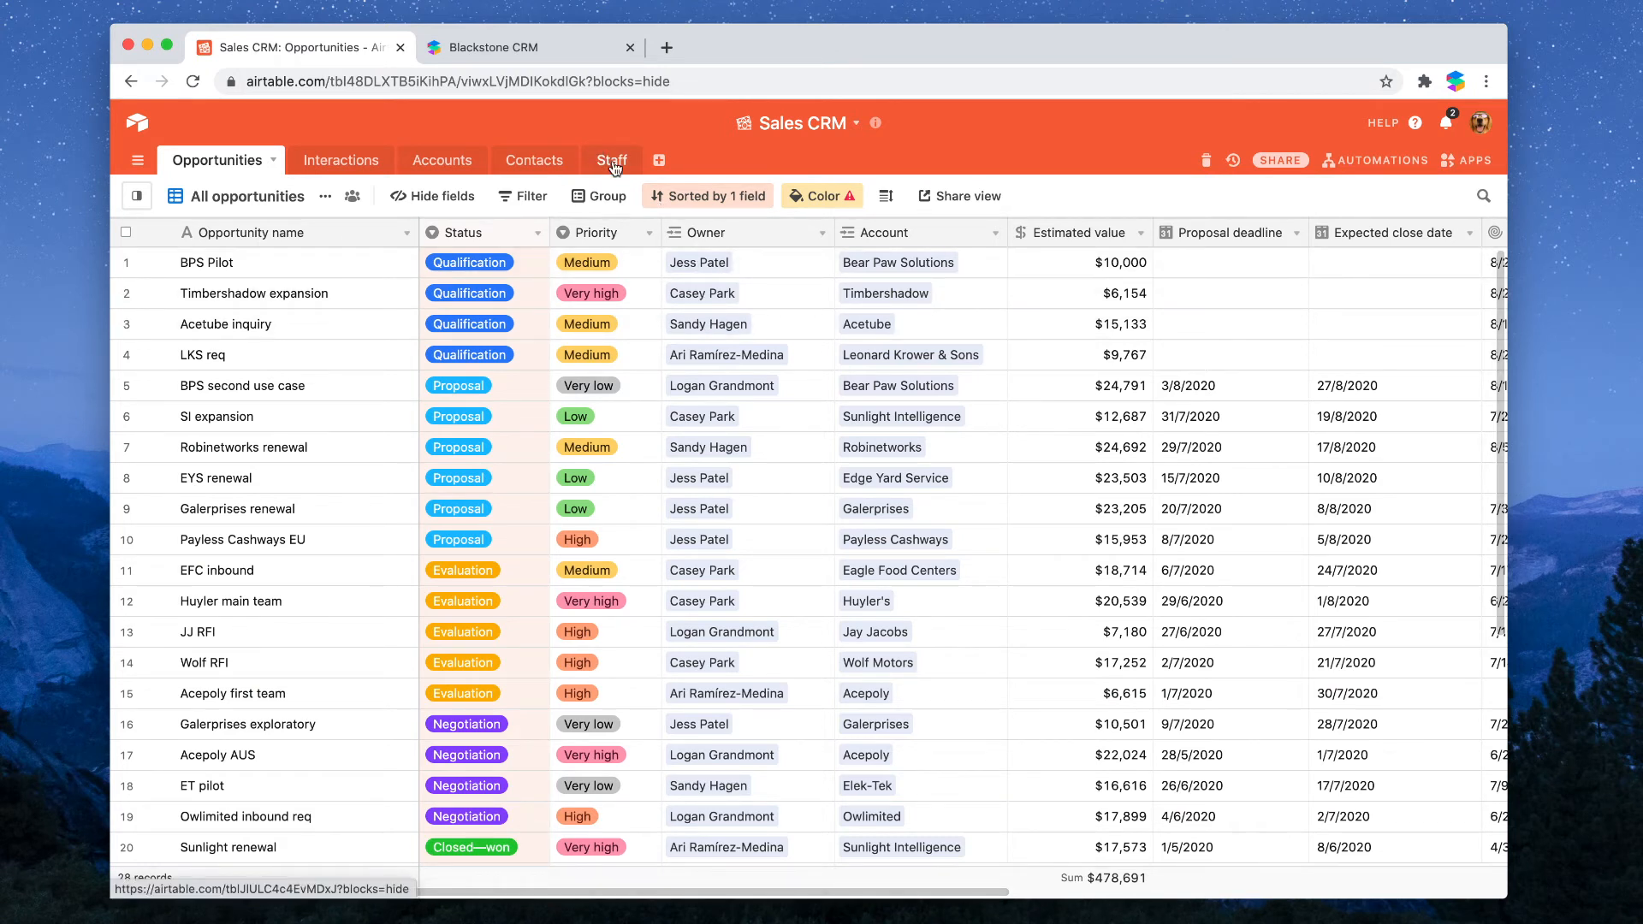
{"action": "left_click", "coordinate": [548, 48]}
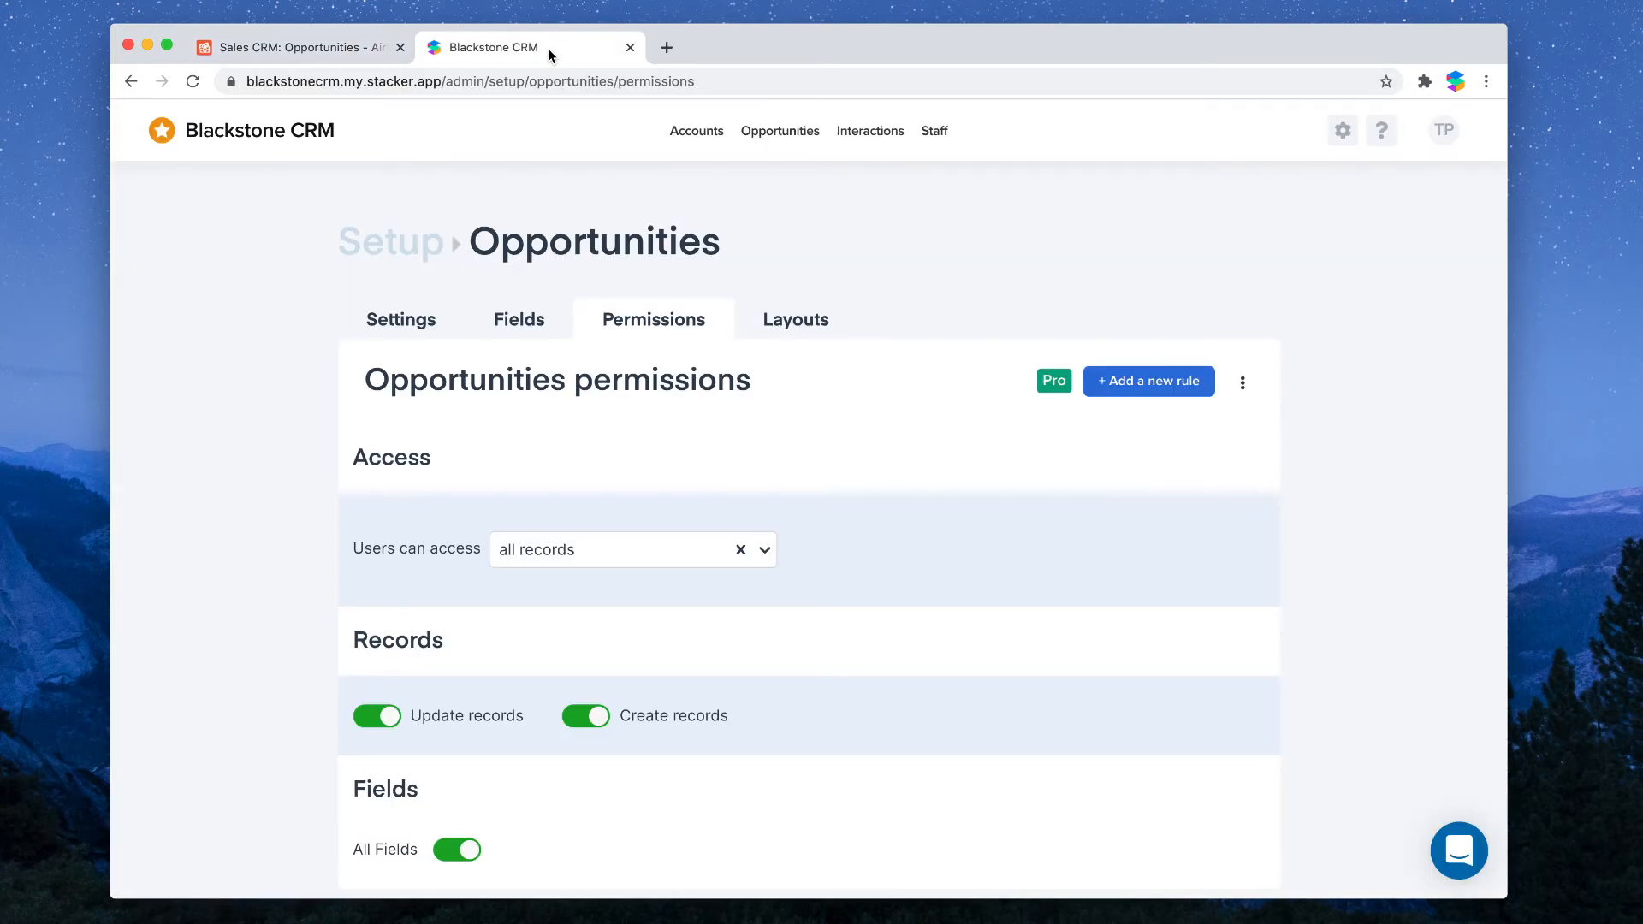
{"action": "scroll", "coordinate": [689, 480], "scroll_direction": "down", "scroll_amount": 2}
{"action": "left_click", "coordinate": [577, 445]}
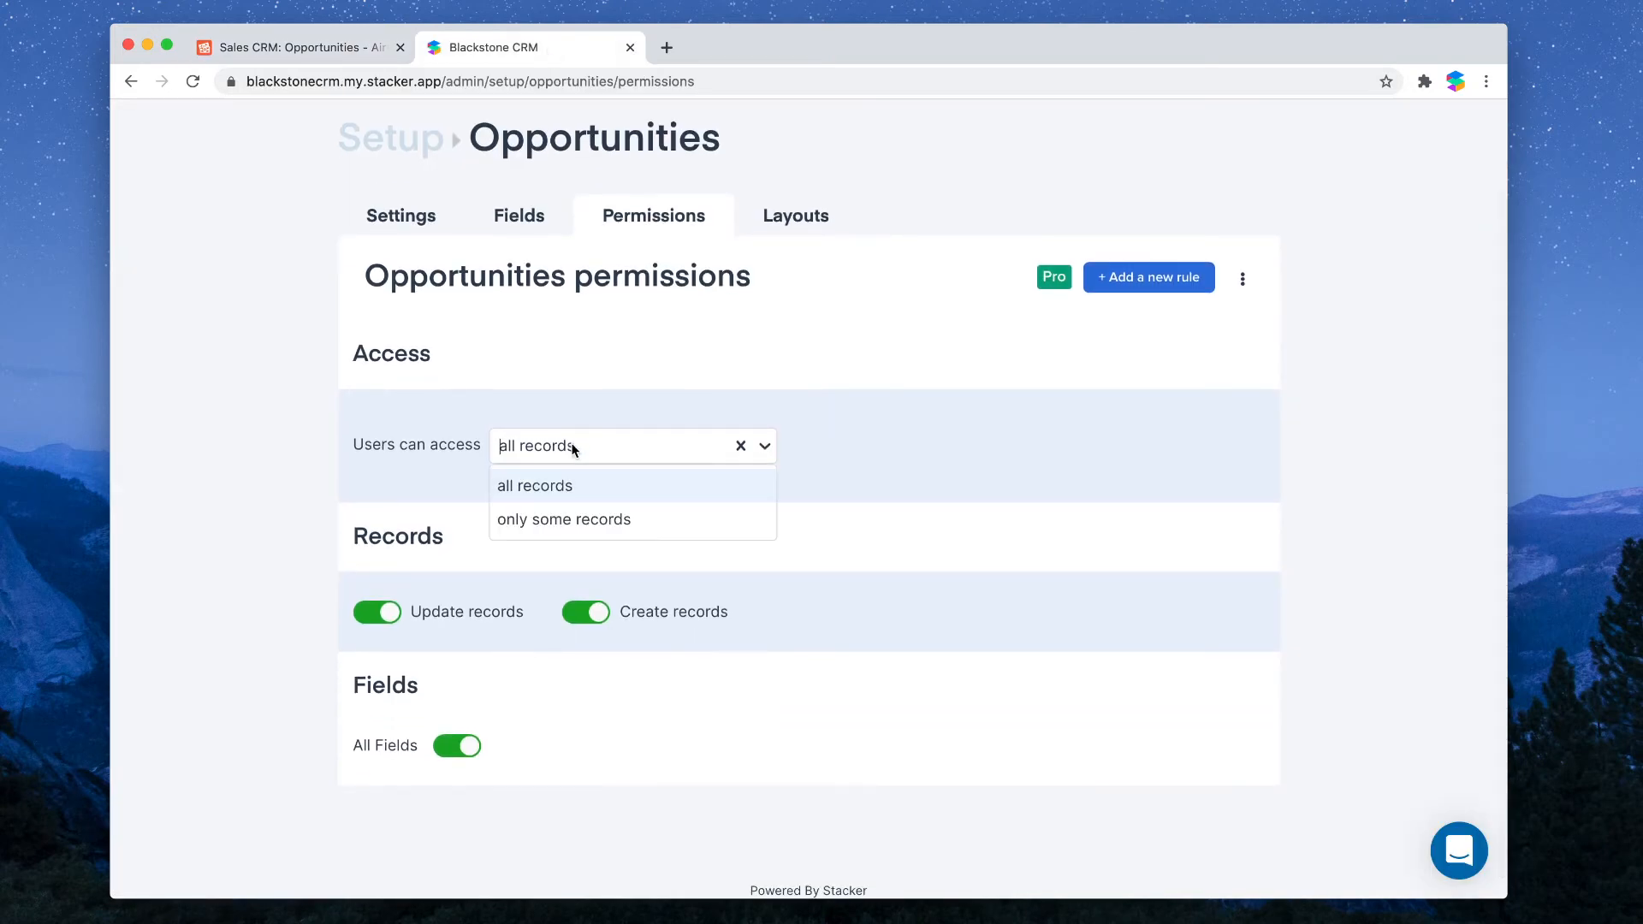
{"action": "left_click", "coordinate": [566, 518]}
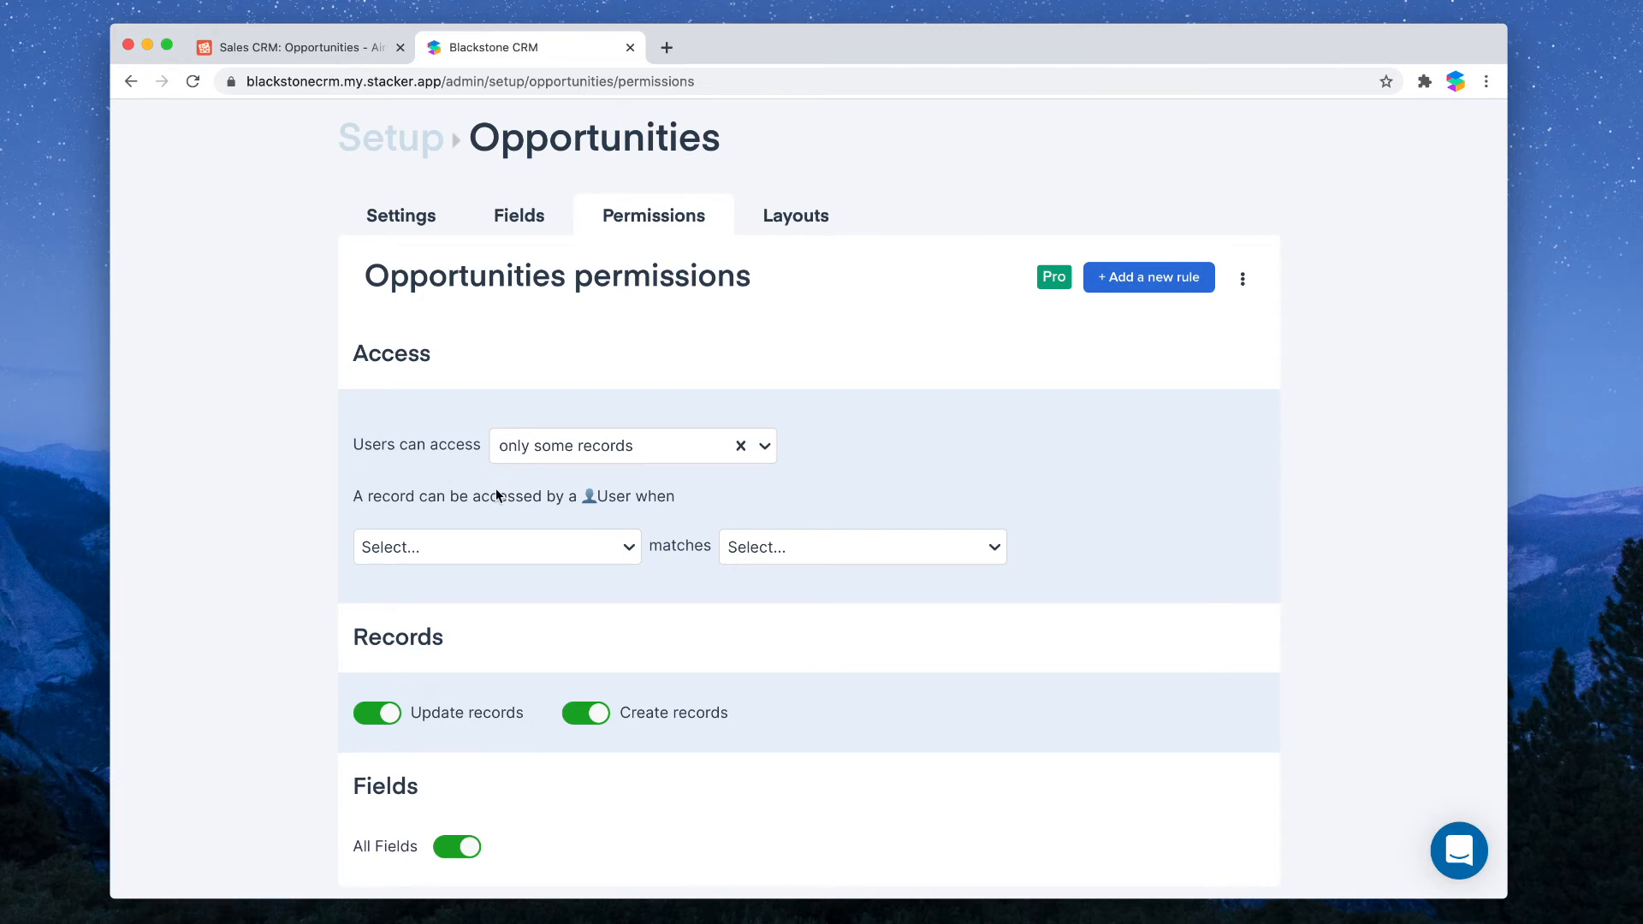
{"action": "left_click", "coordinate": [481, 557]}
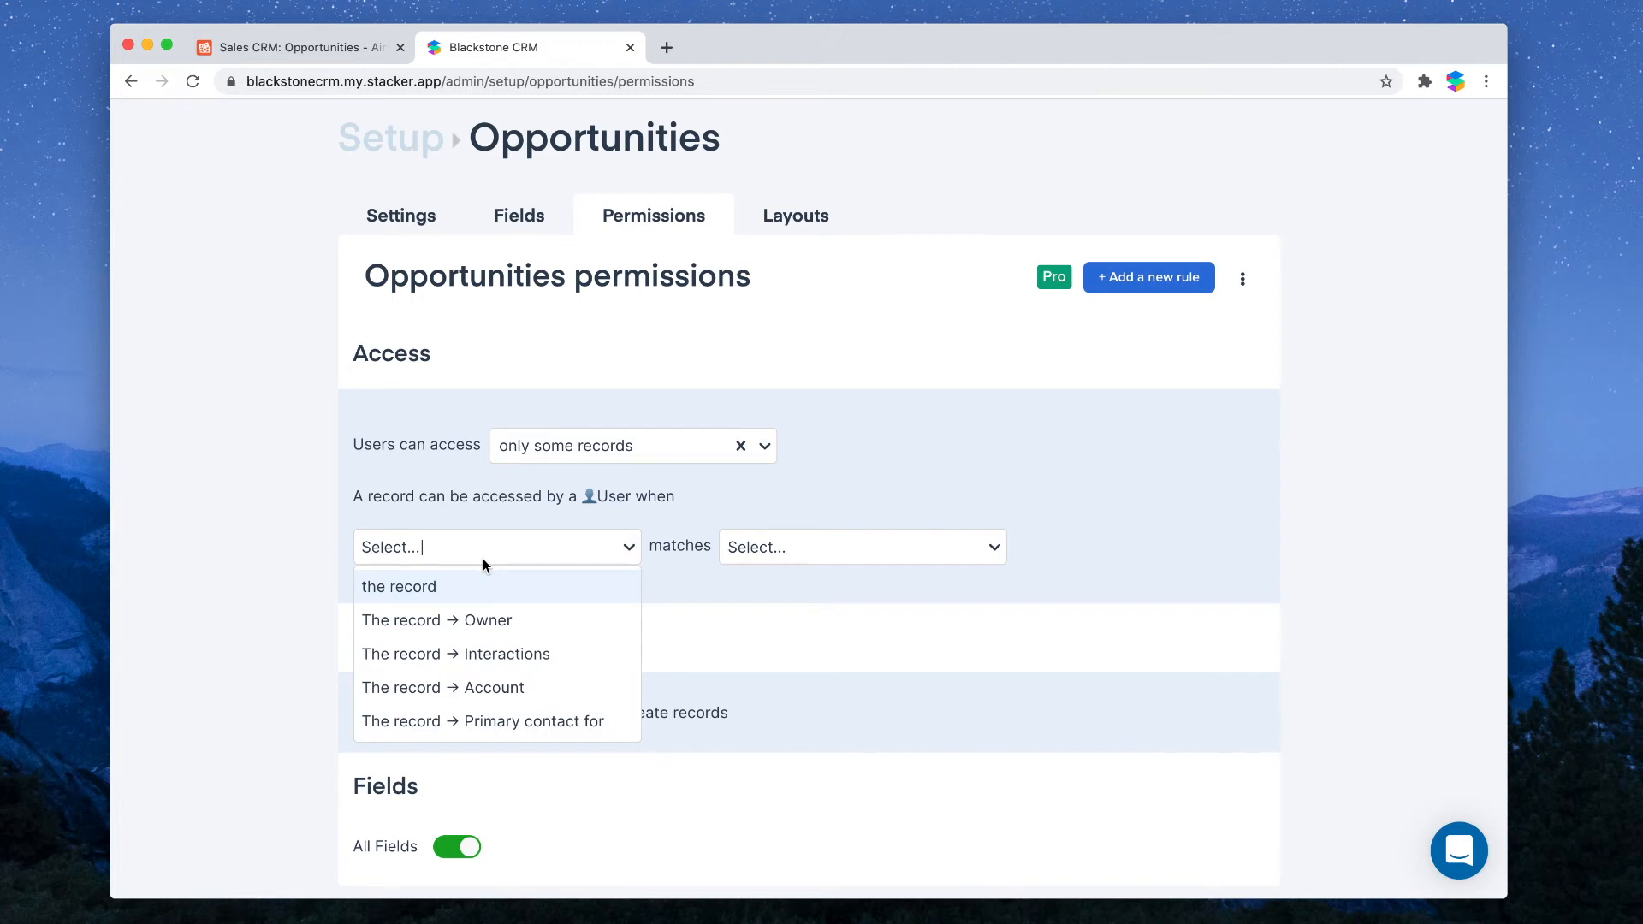
{"action": "left_click", "coordinate": [467, 629]}
{"action": "left_click", "coordinate": [779, 550]}
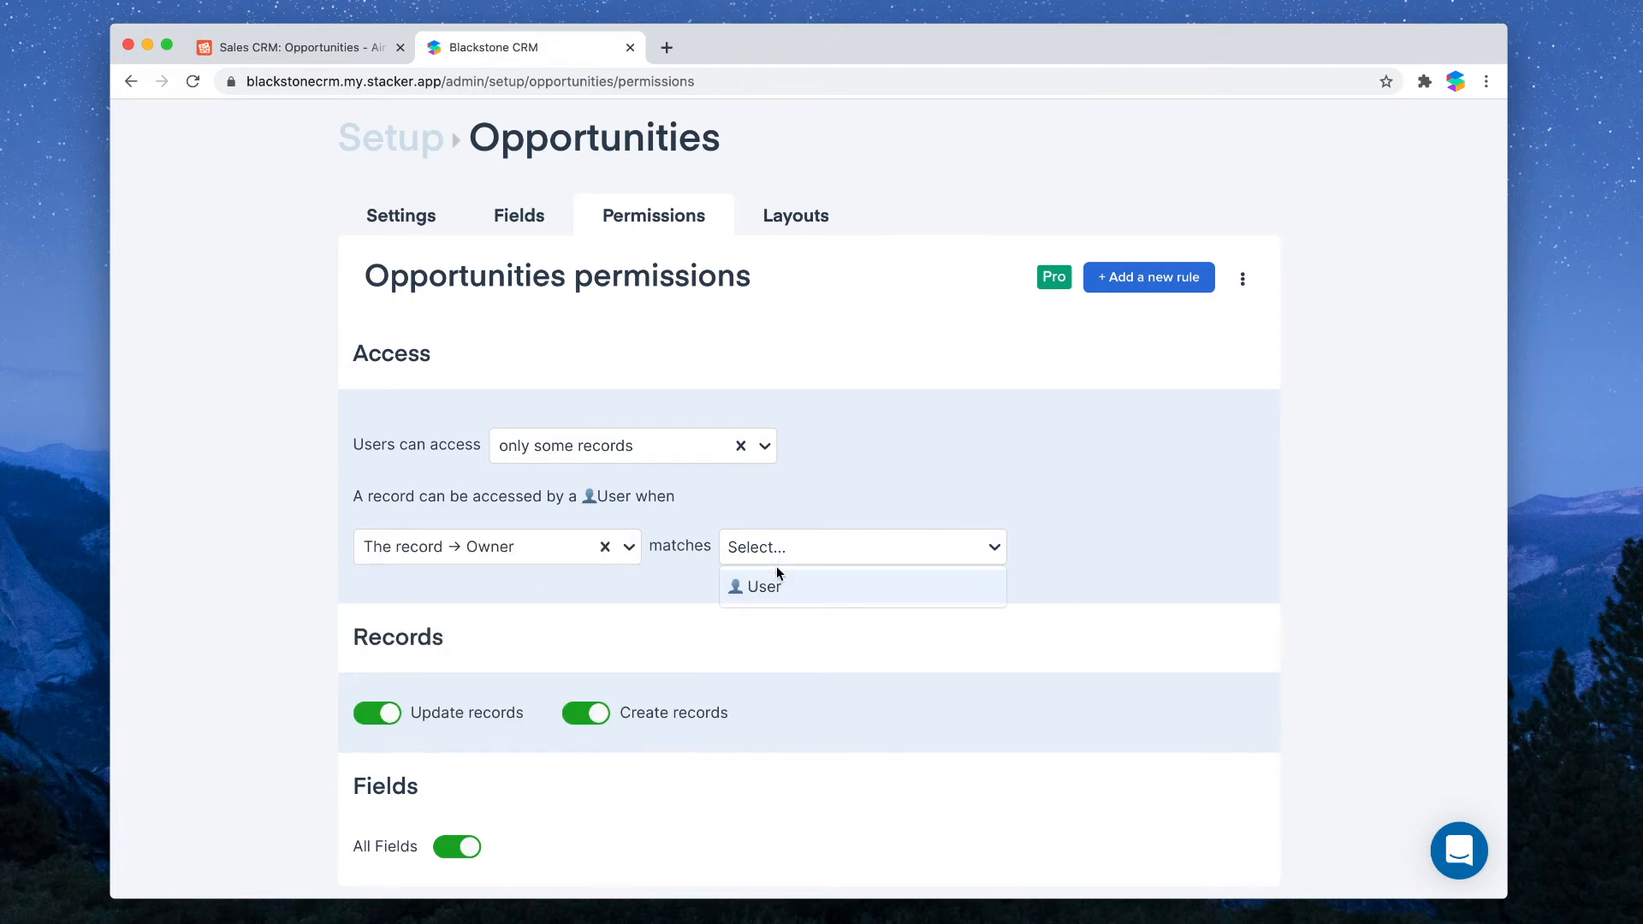
{"action": "left_click", "coordinate": [774, 588]}
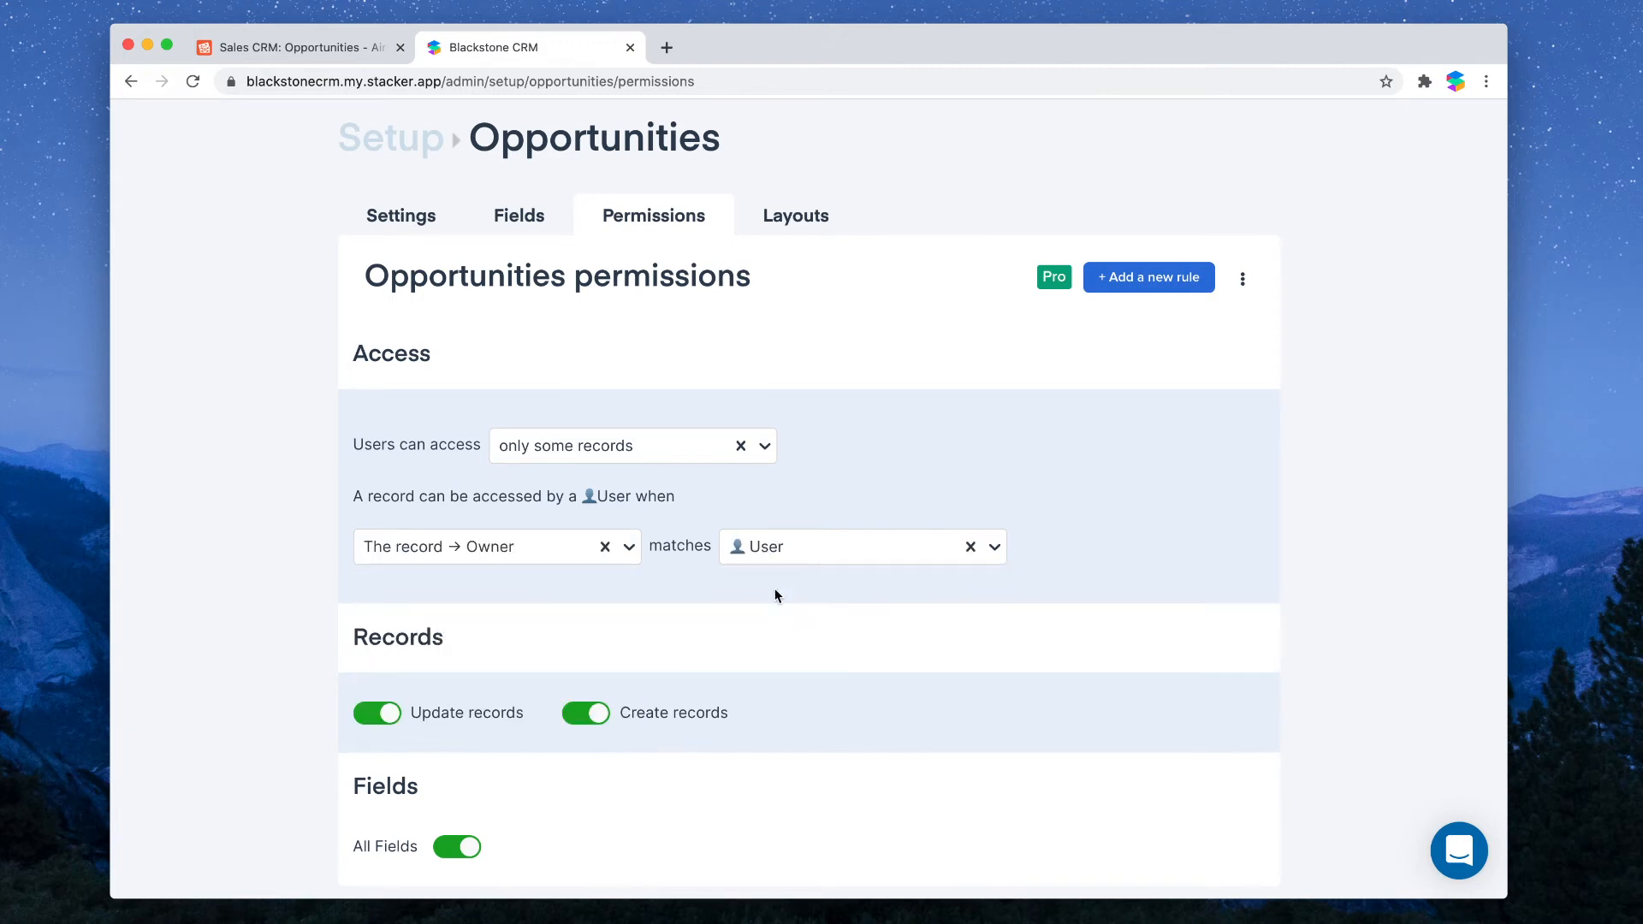
- Turn off the All Fields permission for Opportunities and disallow updating the Owner field
{"action": "scroll", "coordinate": [756, 606], "scroll_direction": "down", "scroll_amount": 3}
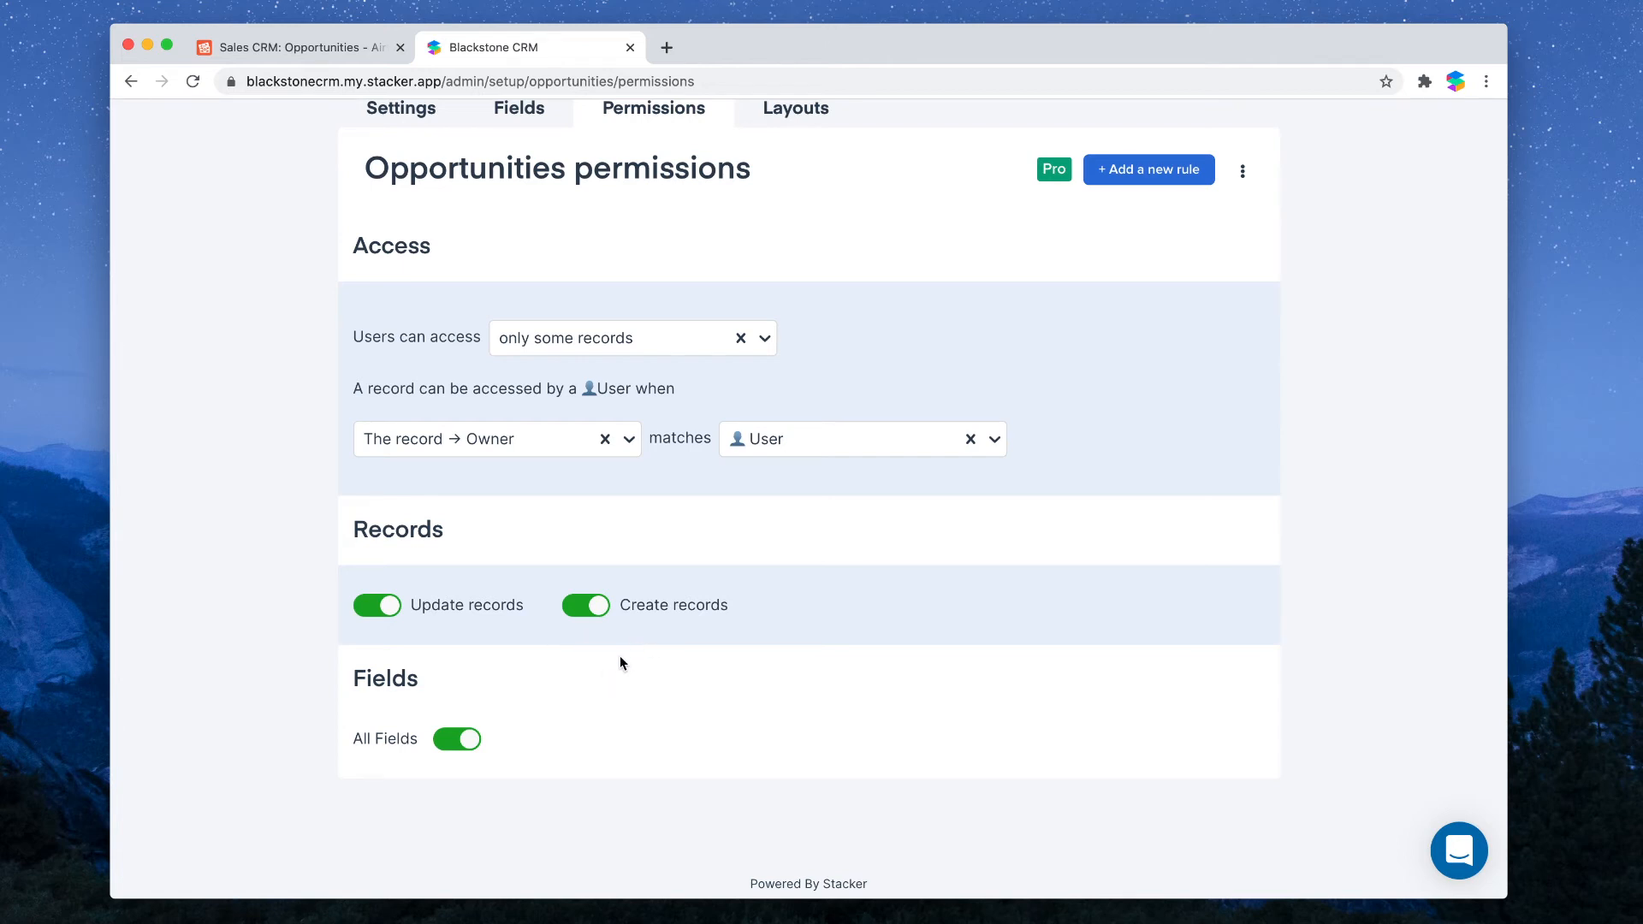
{"action": "scroll", "coordinate": [547, 661], "scroll_direction": "down", "scroll_amount": 1}
{"action": "left_click", "coordinate": [459, 727]}
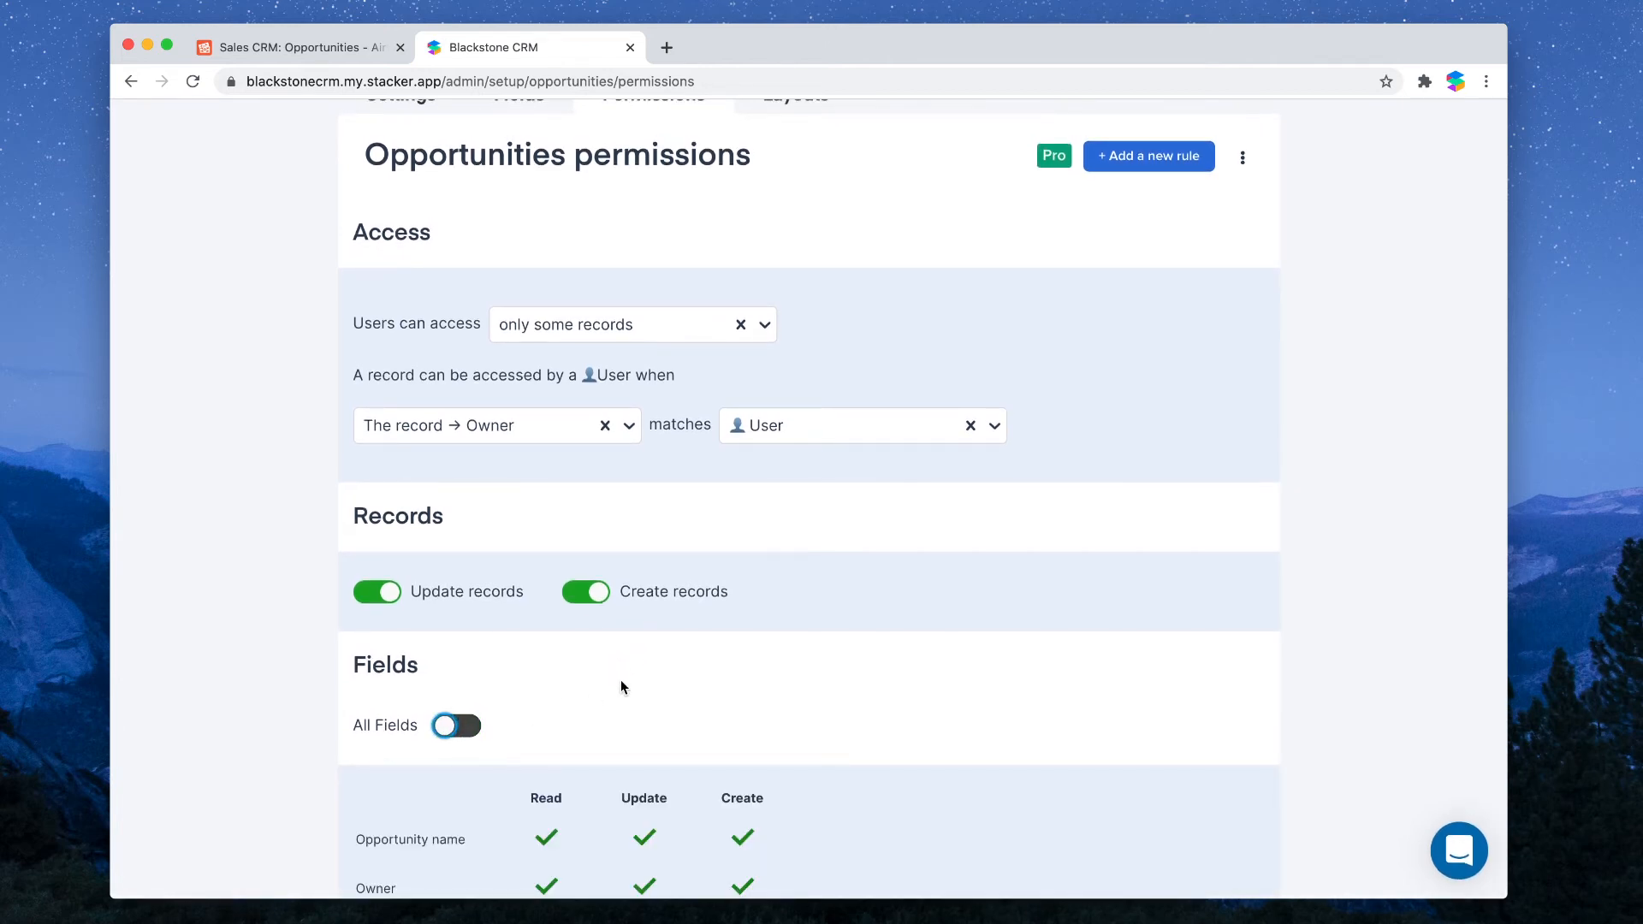
{"action": "scroll", "coordinate": [620, 682], "scroll_direction": "down", "scroll_amount": 5}
{"action": "scroll", "coordinate": [623, 687], "scroll_direction": "down", "scroll_amount": 1}
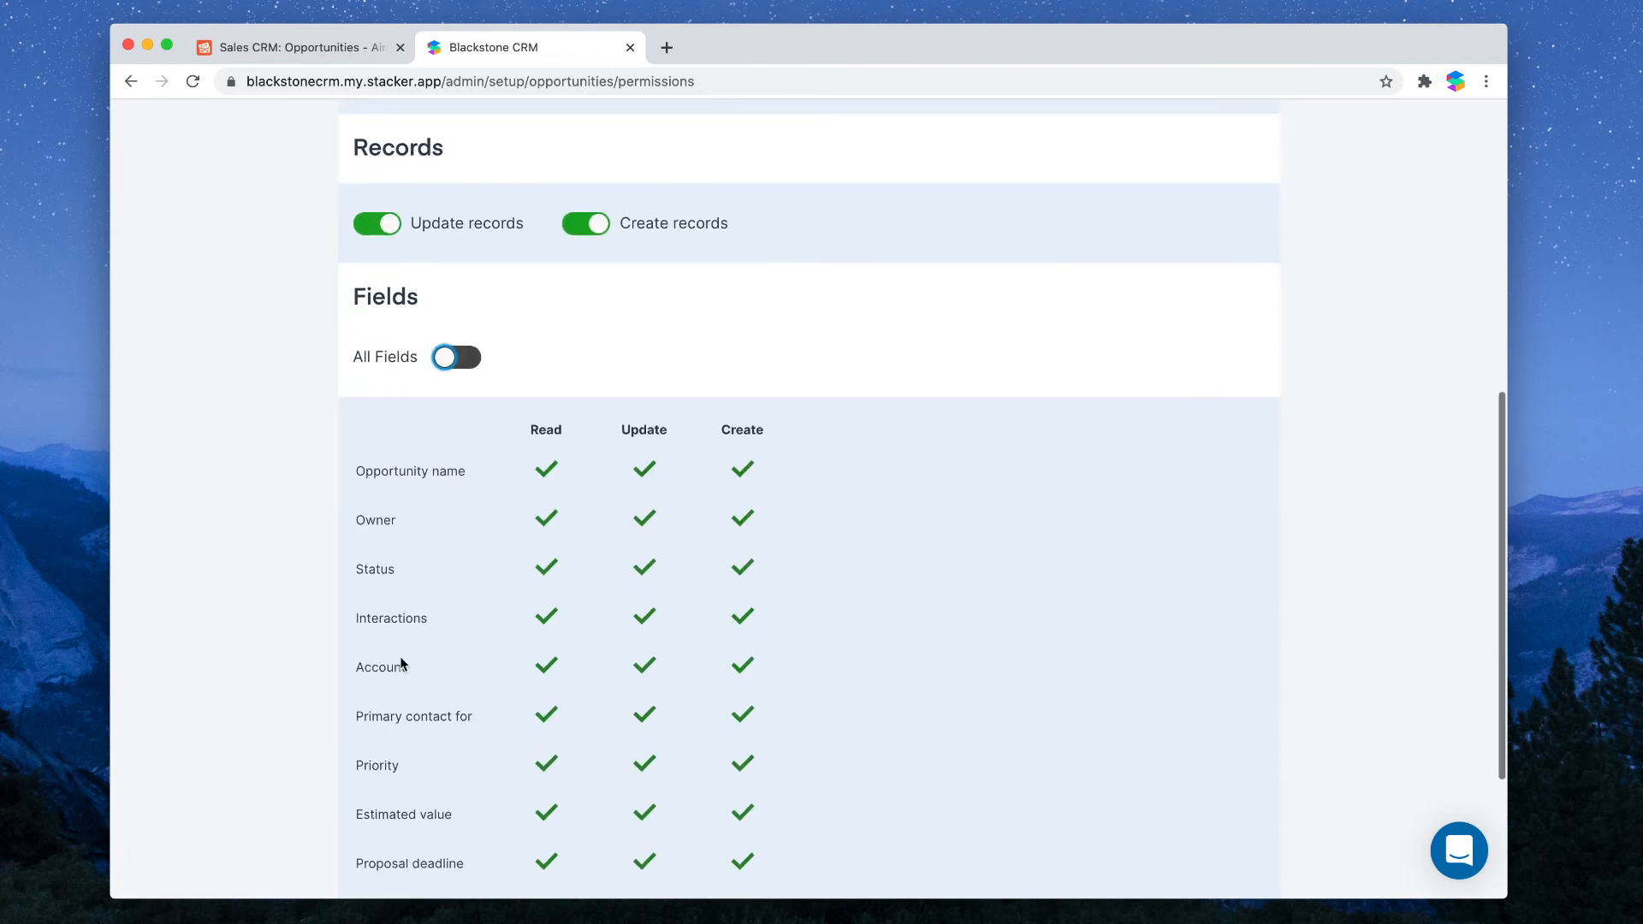
{"action": "scroll", "coordinate": [393, 655], "scroll_direction": "up", "scroll_amount": 2}
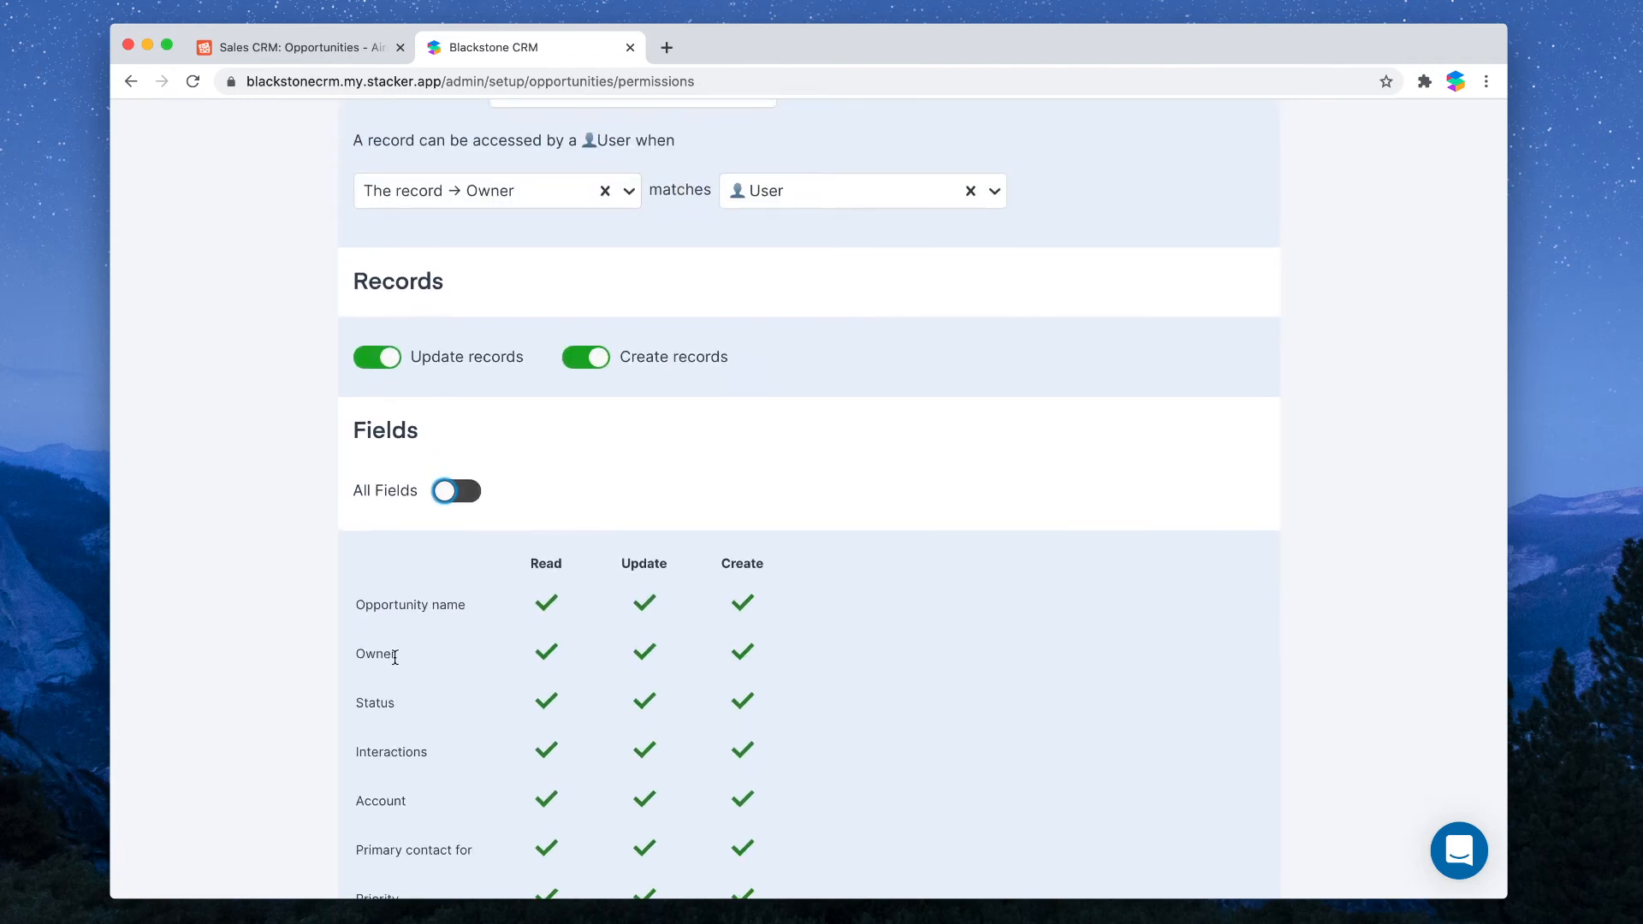
{"action": "scroll", "coordinate": [394, 657], "scroll_direction": "down", "scroll_amount": 5}
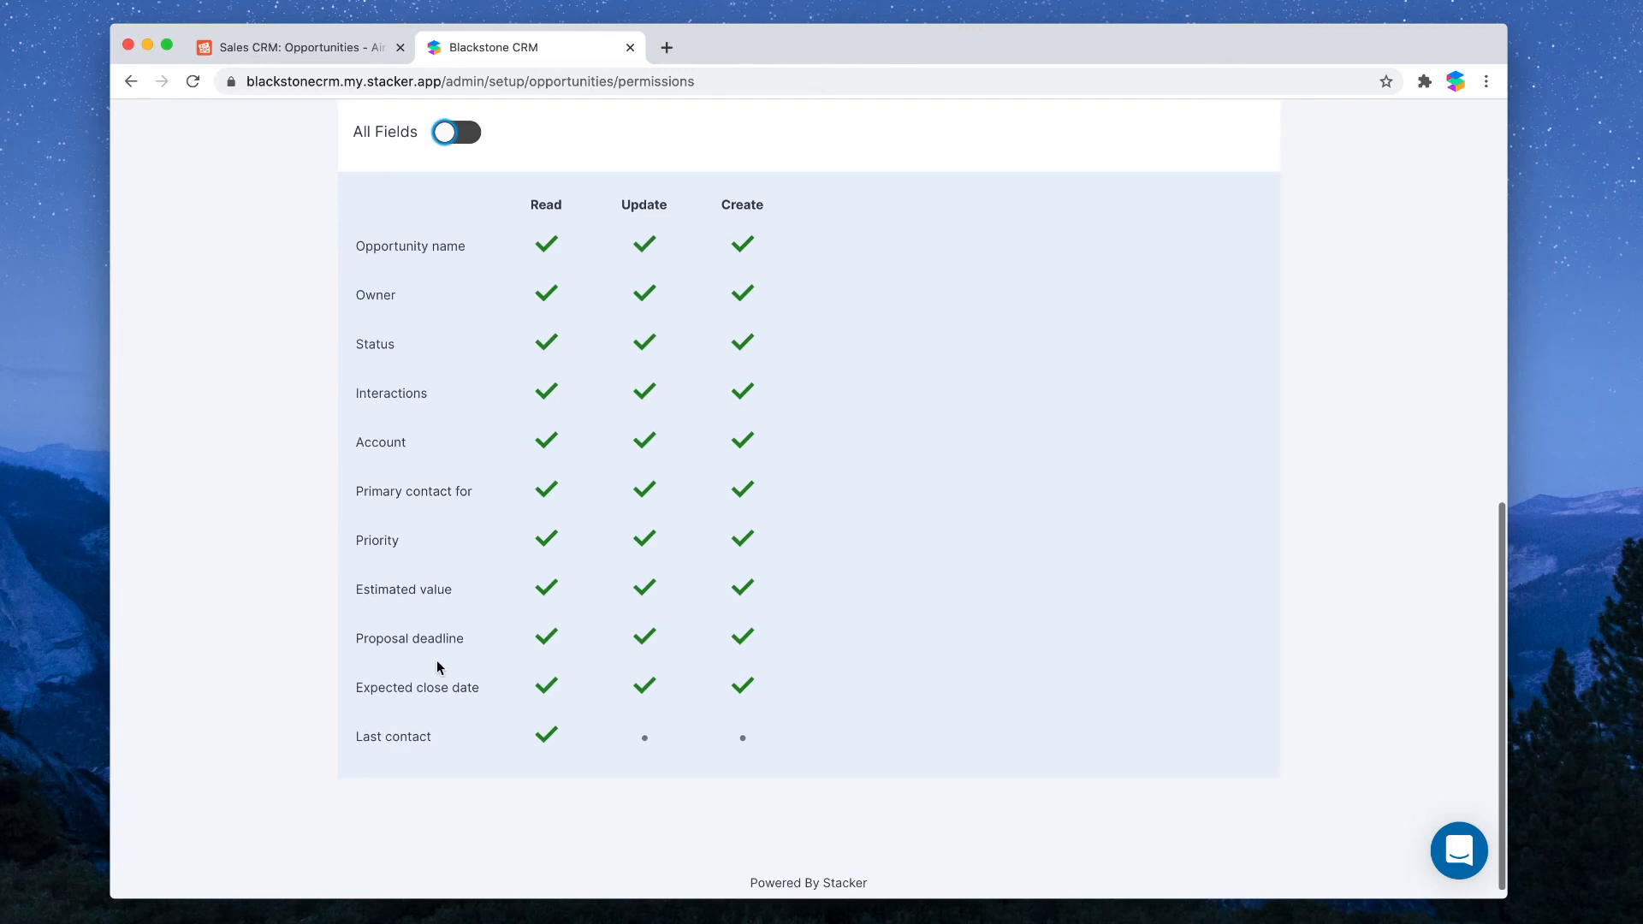
{"action": "scroll", "coordinate": [479, 660], "scroll_direction": "up", "scroll_amount": 1}
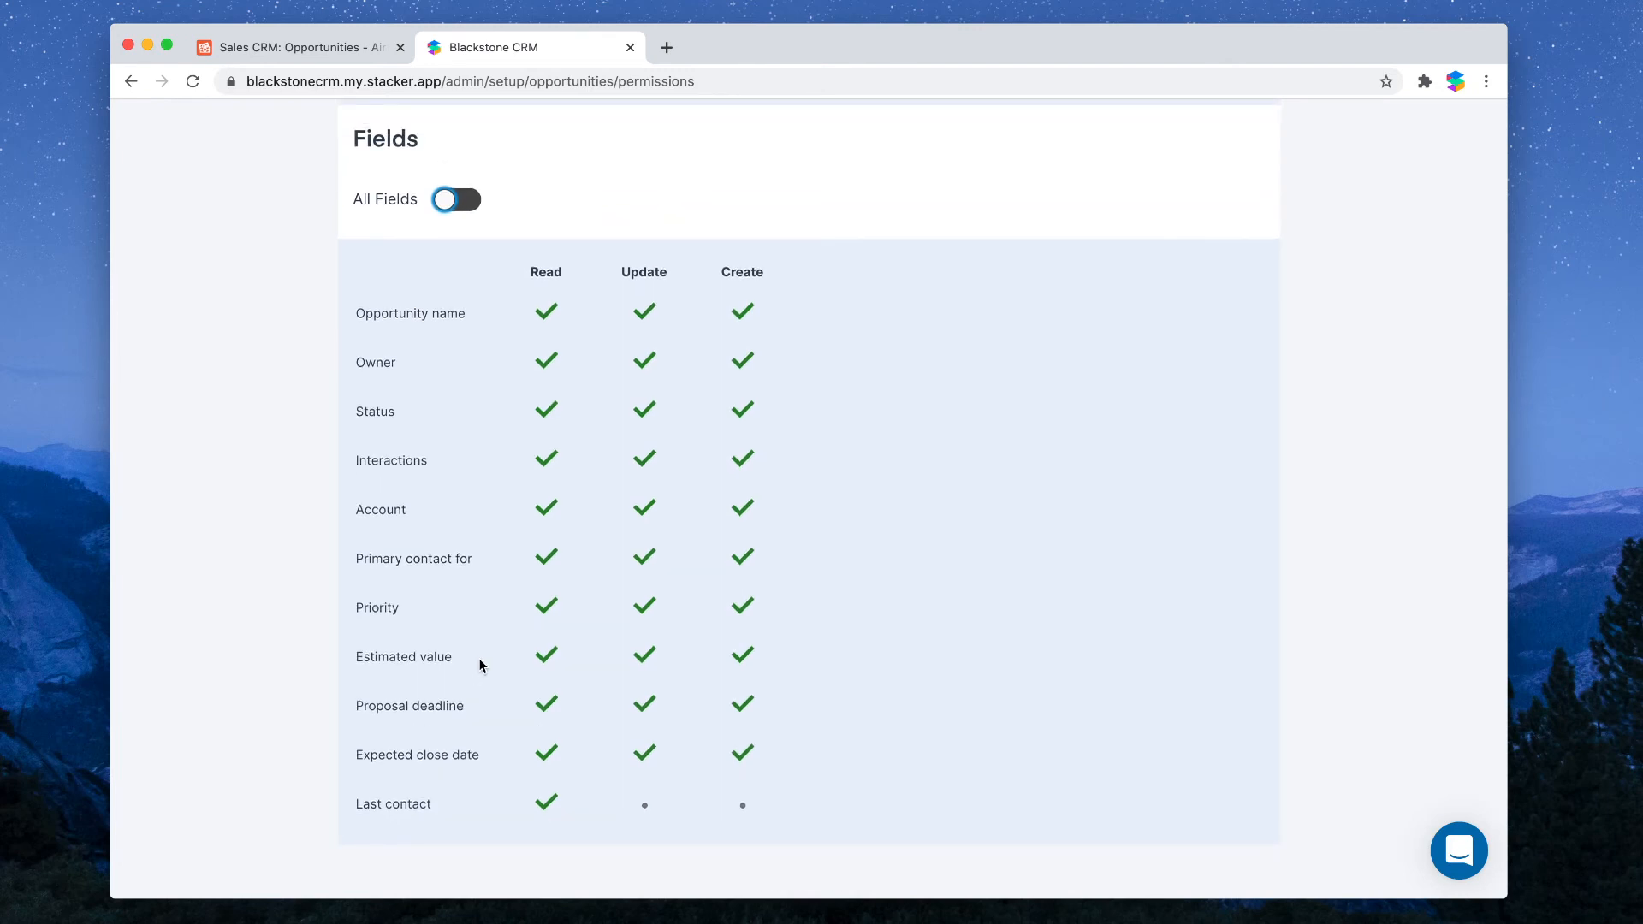
{"action": "left_click", "coordinate": [648, 368]}
{"action": "scroll", "coordinate": [661, 381], "scroll_direction": "up", "scroll_amount": 8}
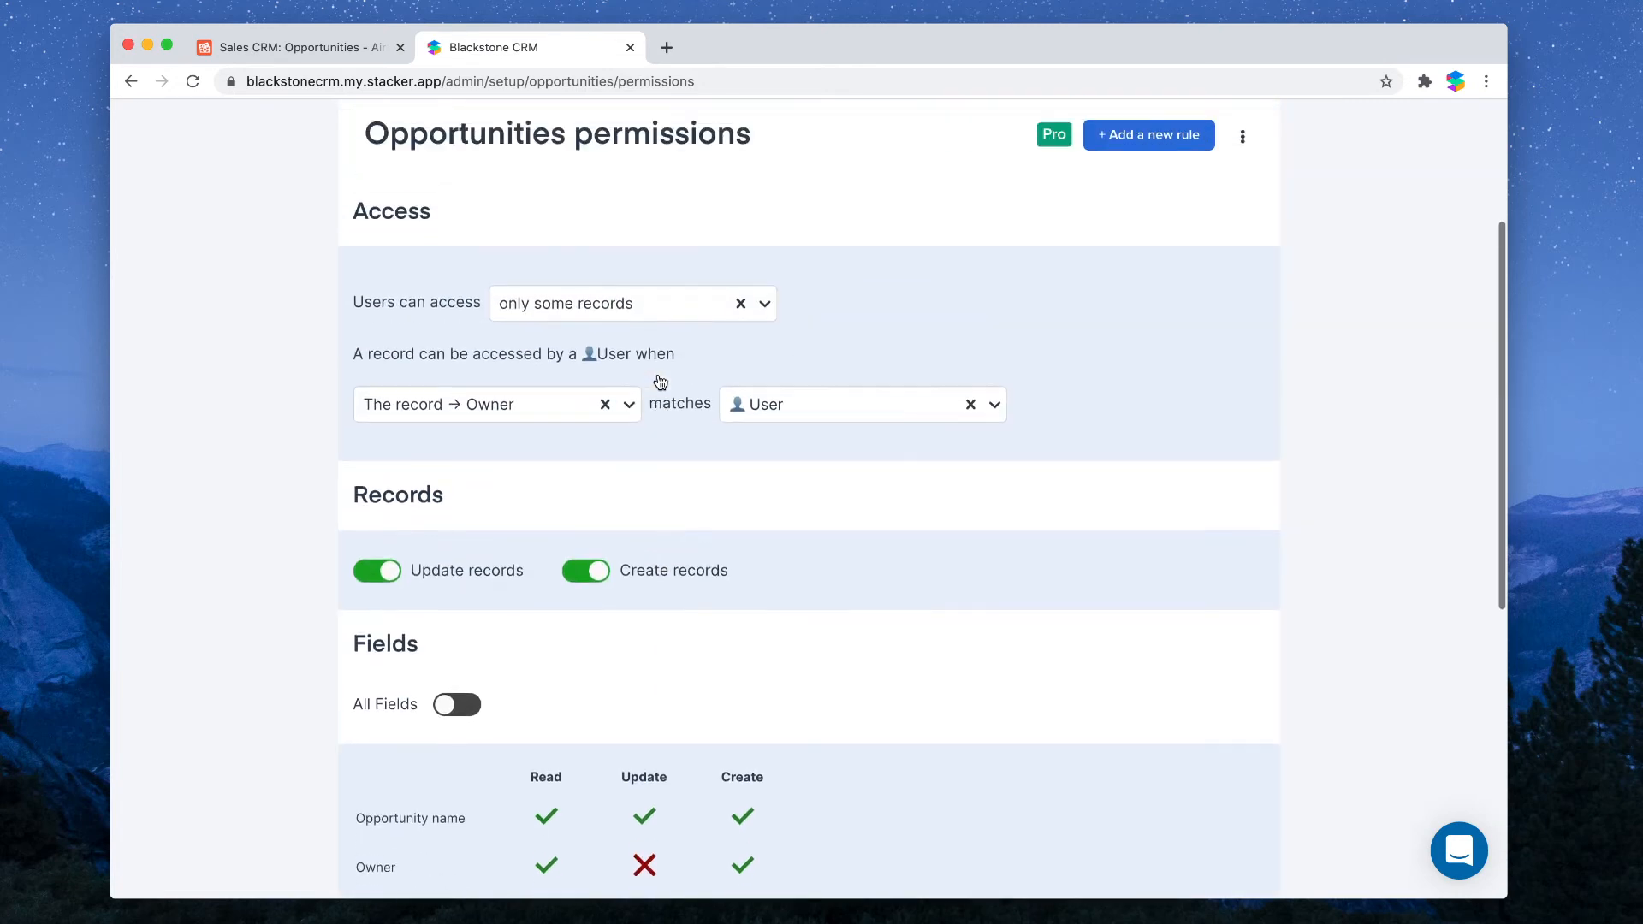
{"action": "scroll", "coordinate": [661, 381], "scroll_direction": "up", "scroll_amount": 2}
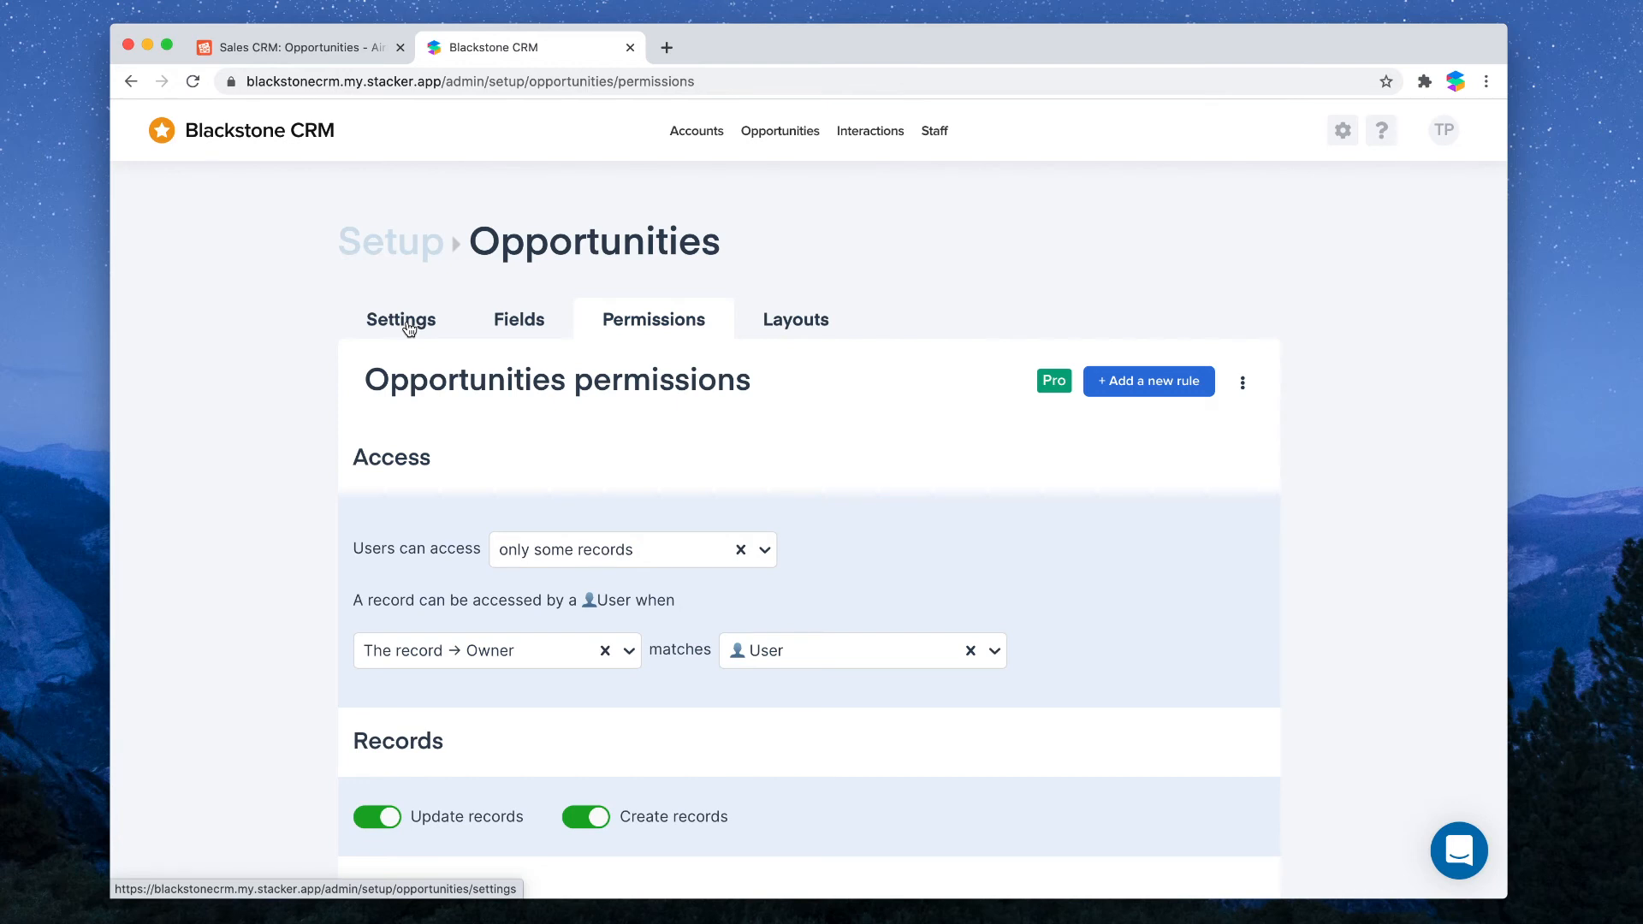
- Set the Created By field of the Opportunities table to Owner and save the setting
{"action": "left_click", "coordinate": [408, 328]}
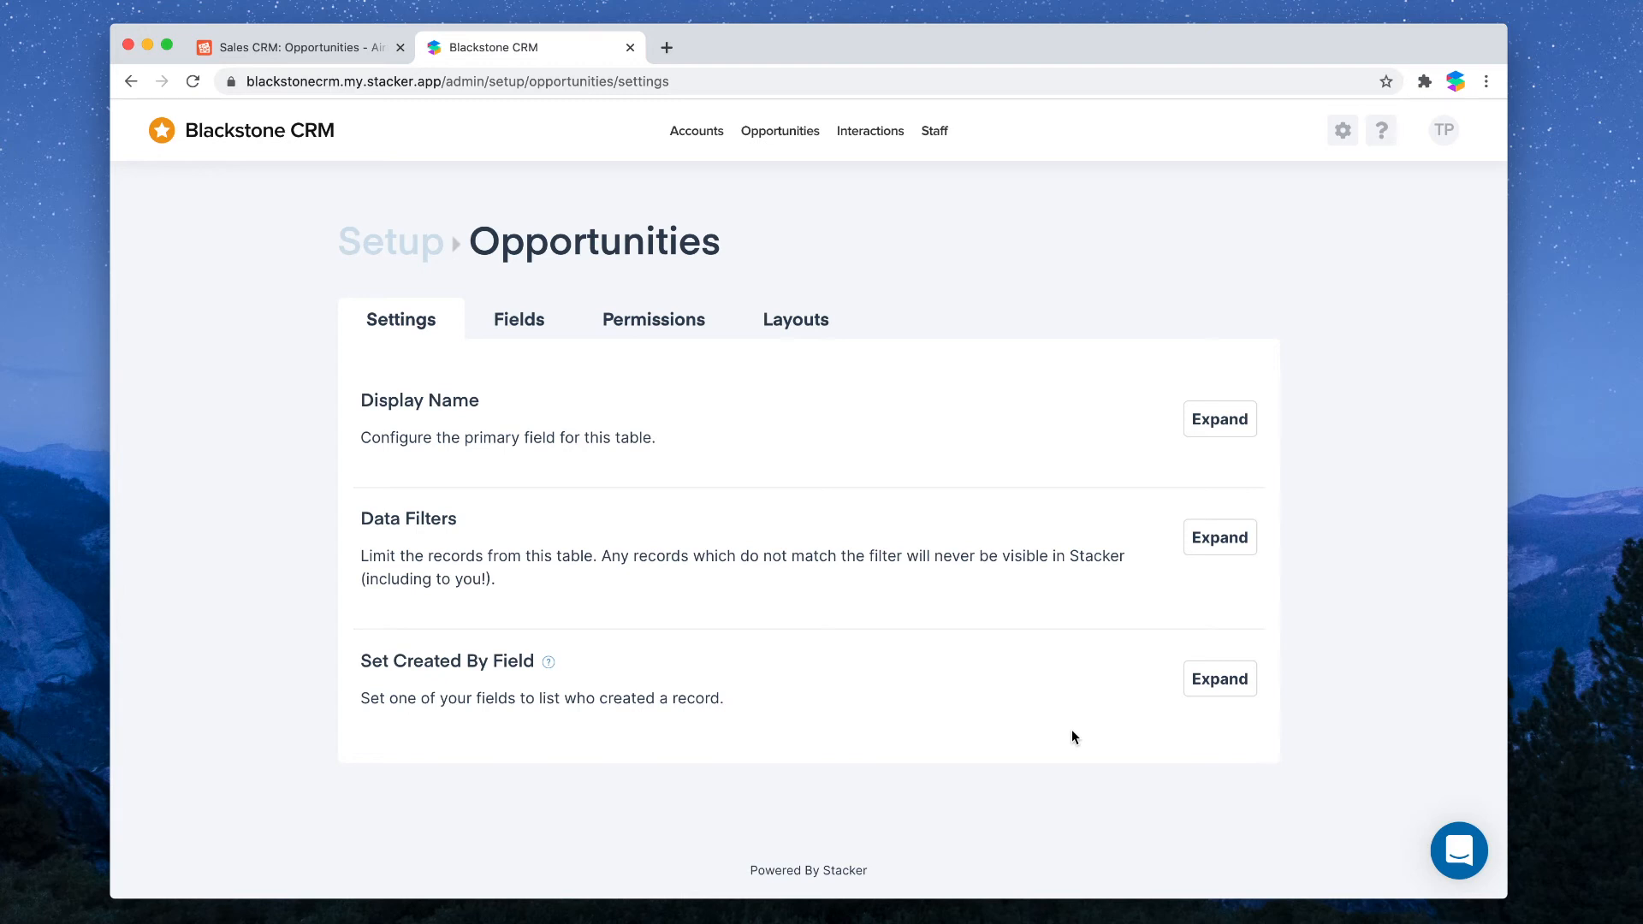
{"action": "left_click", "coordinate": [1241, 689]}
{"action": "scroll", "coordinate": [943, 692], "scroll_direction": "down", "scroll_amount": 2}
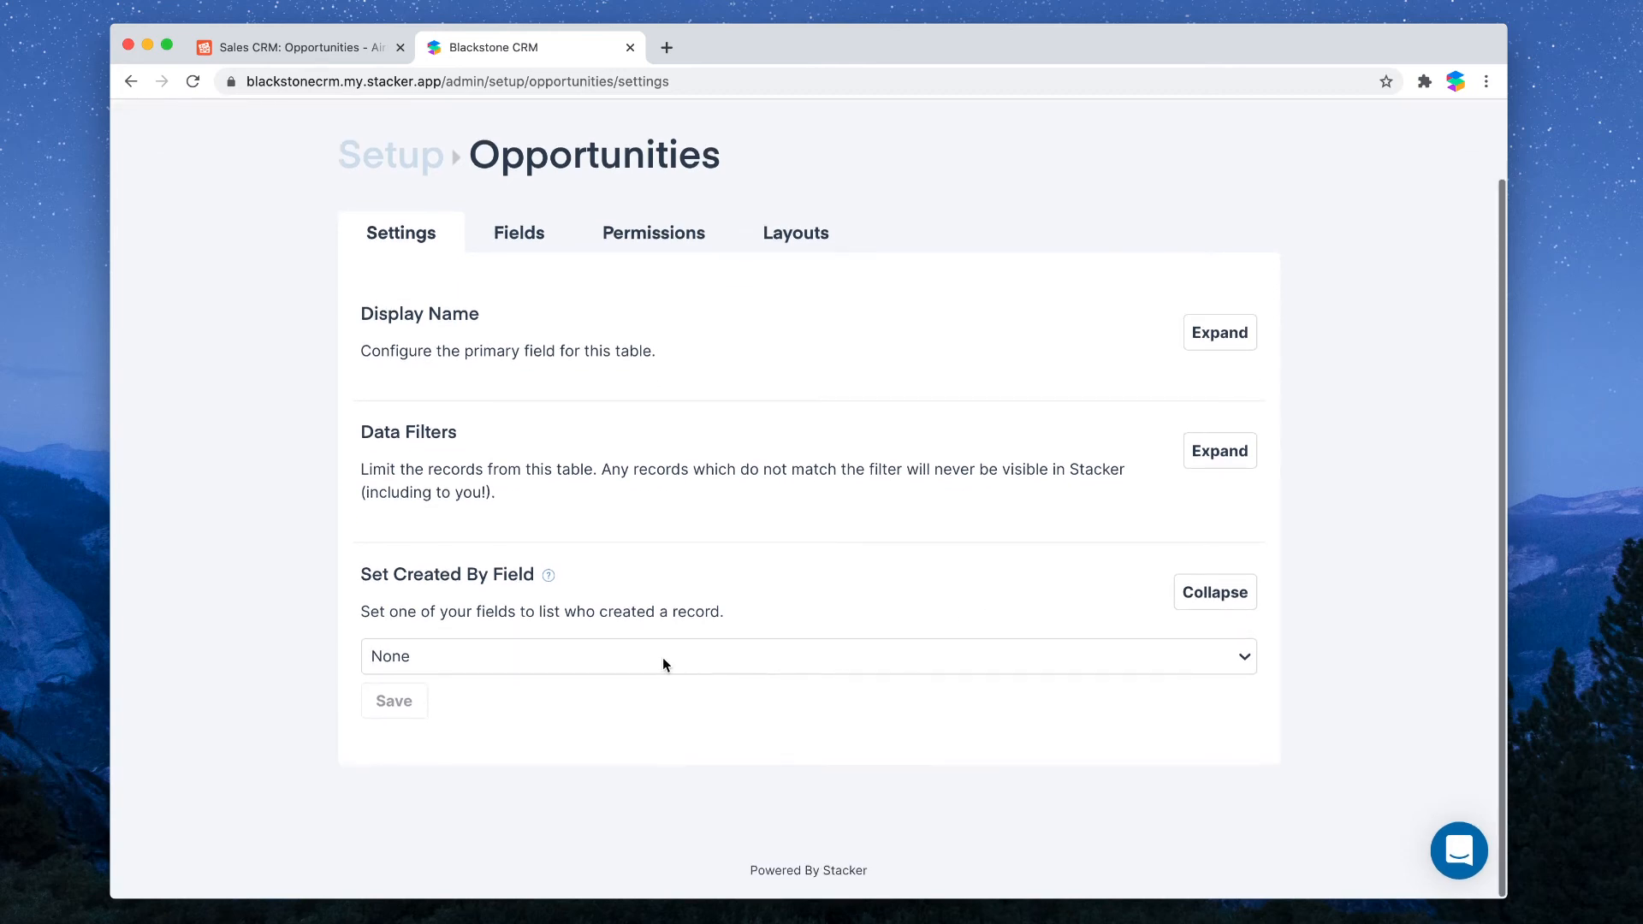
{"action": "left_click", "coordinate": [660, 659]}
{"action": "left_click", "coordinate": [449, 696]}
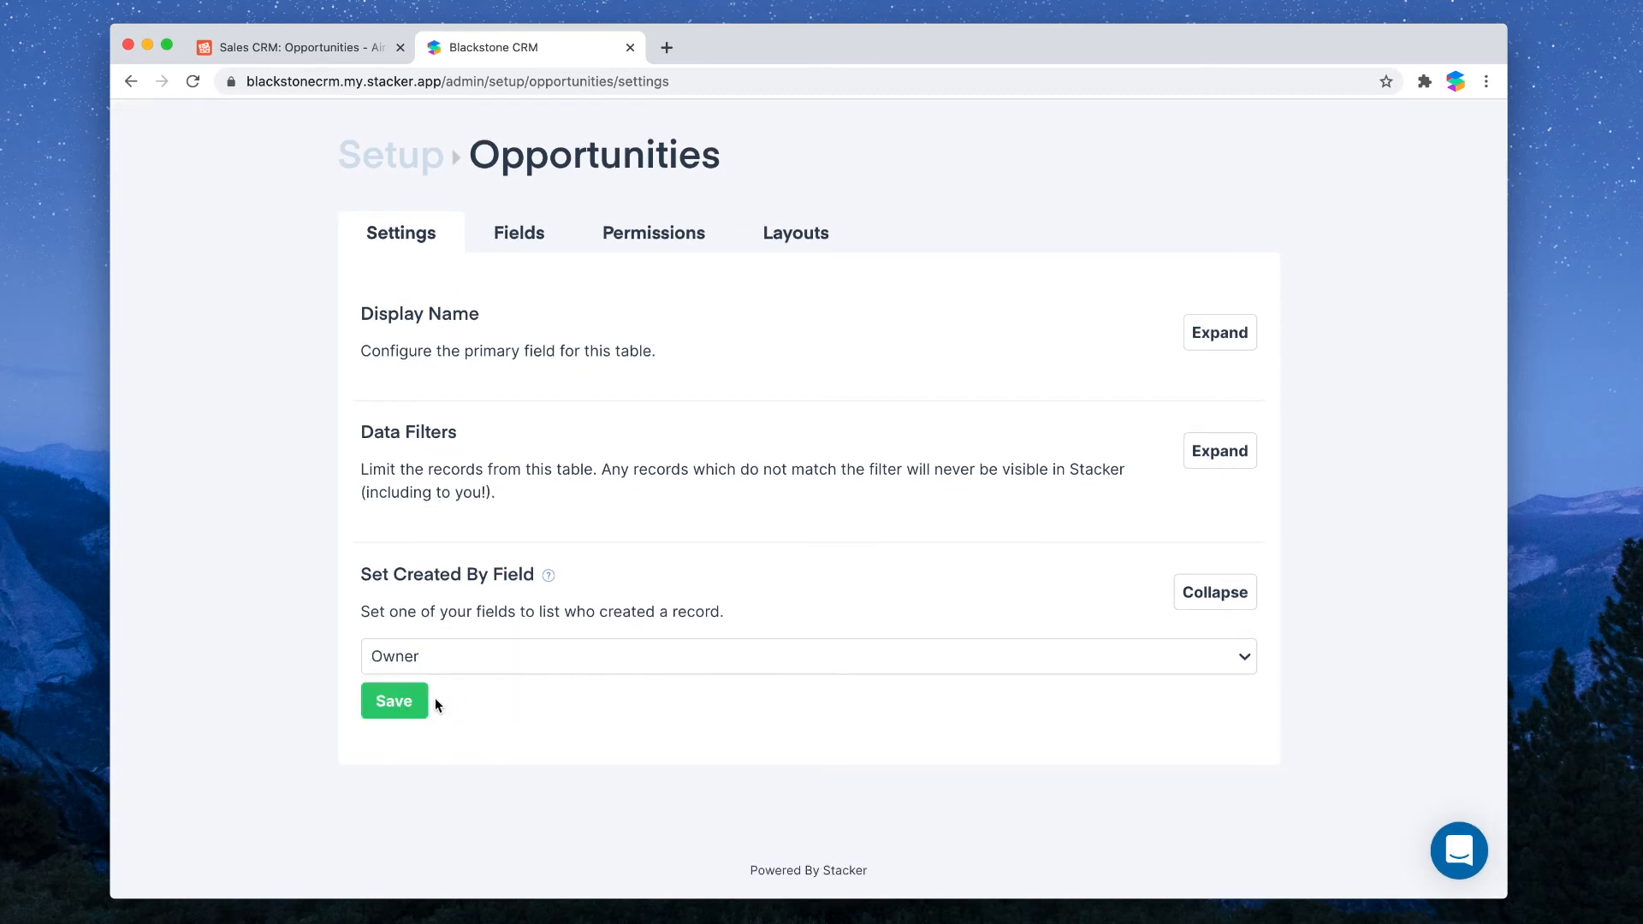
{"action": "left_click", "coordinate": [406, 711]}
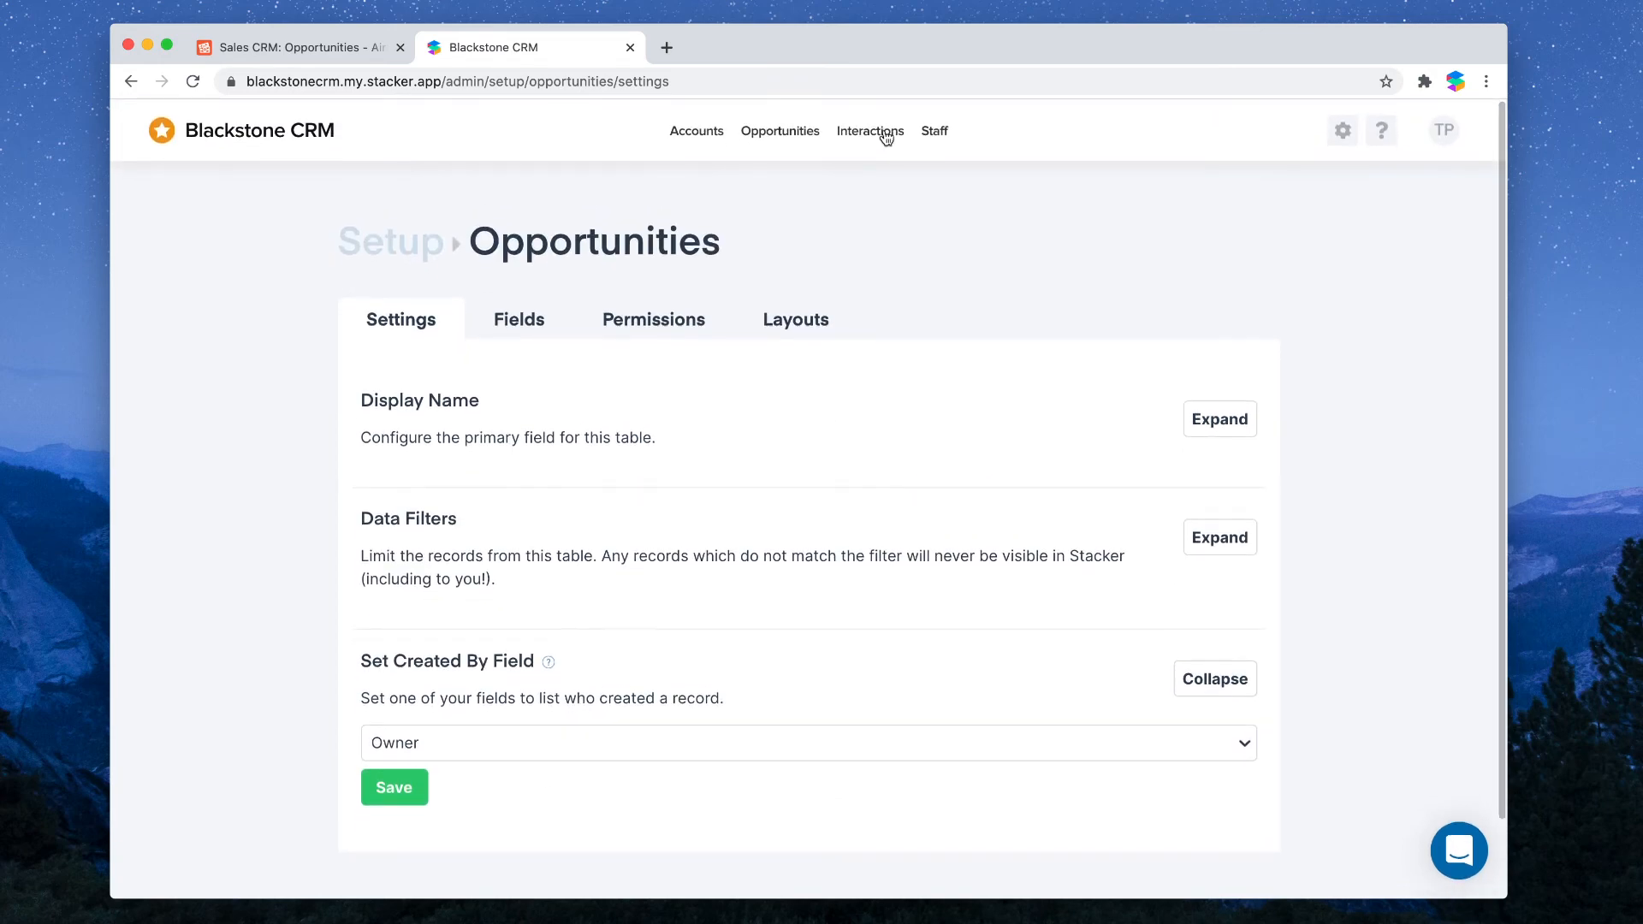
- Review the form for adding a new opportunity and look over the Interactions list
{"action": "left_click", "coordinate": [778, 135]}
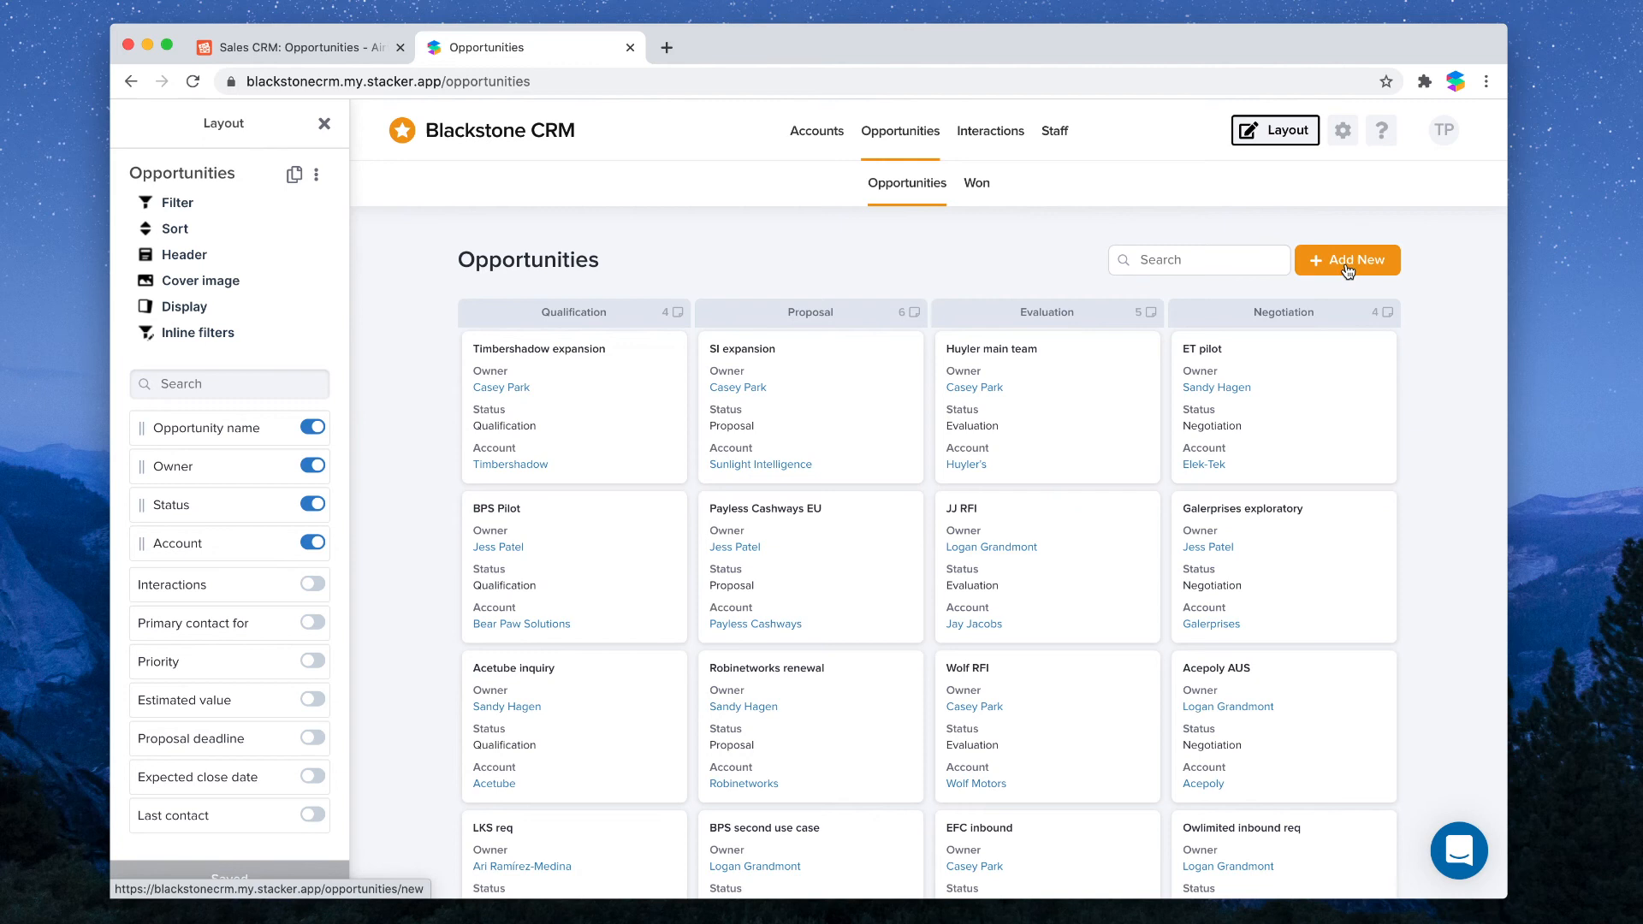
{"action": "left_click", "coordinate": [1345, 266]}
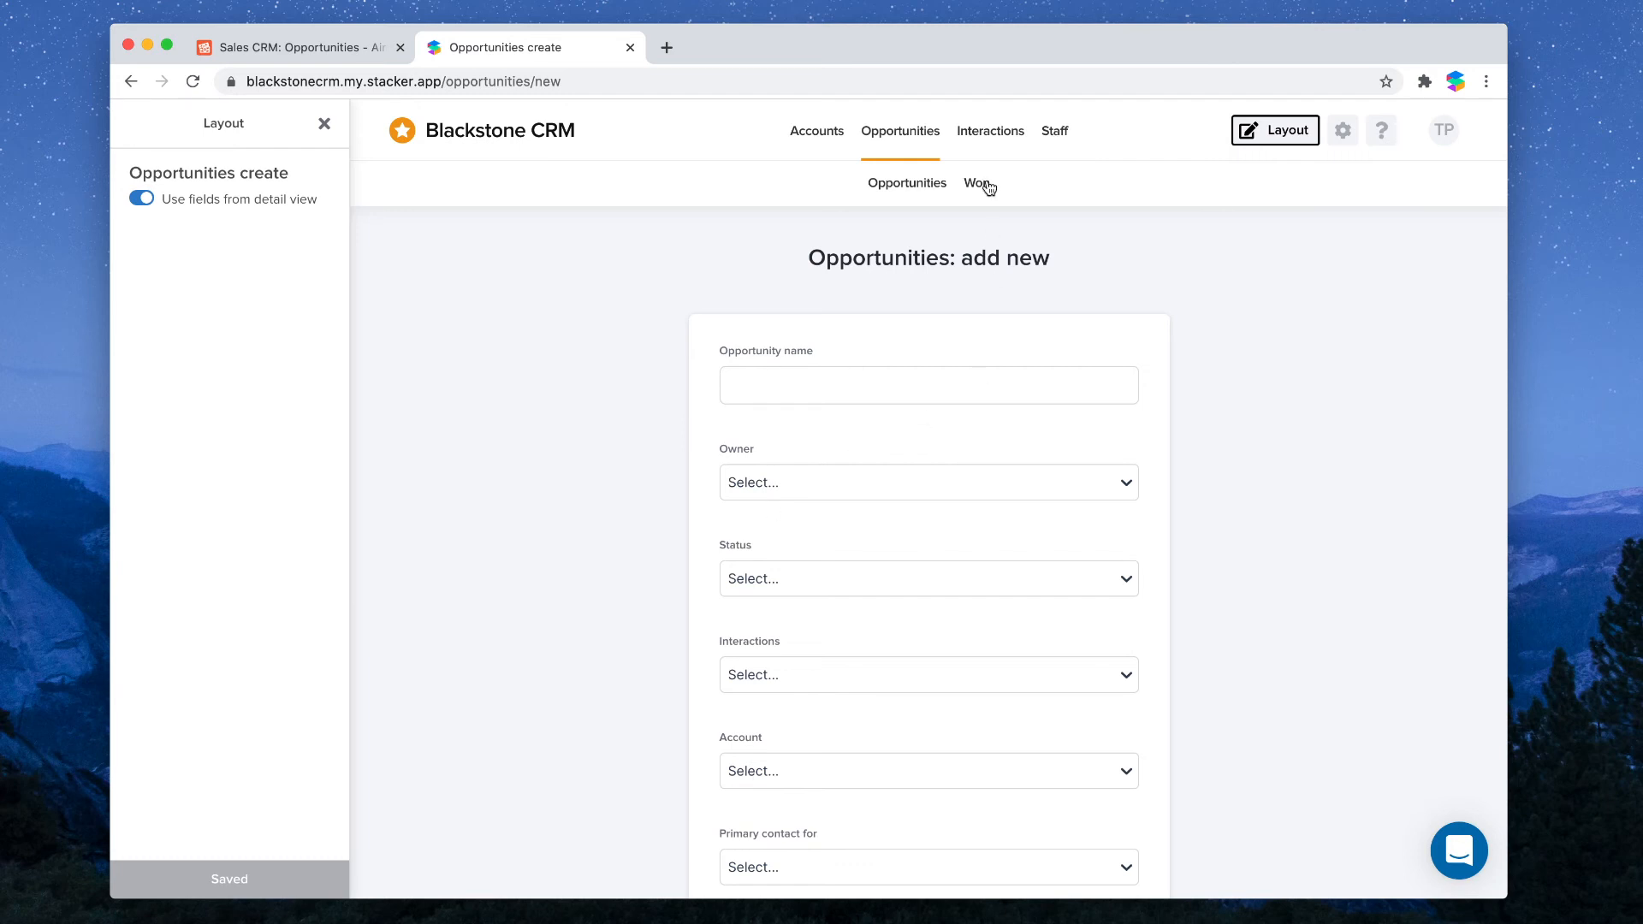
{"action": "left_click", "coordinate": [986, 135]}
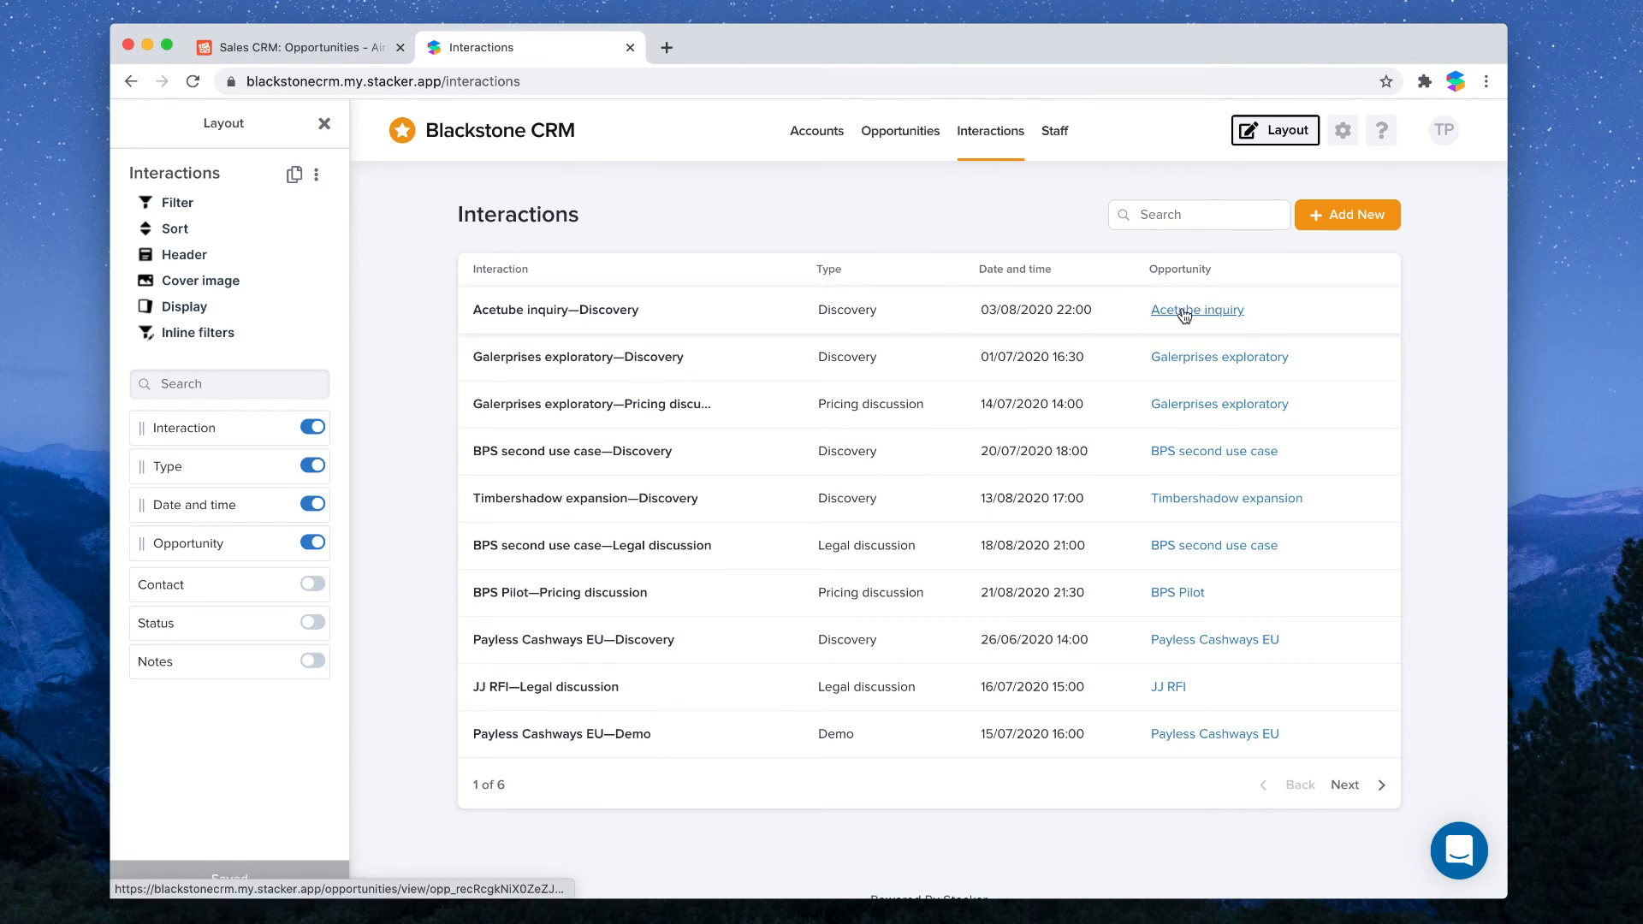
{"action": "left_click", "coordinate": [900, 137]}
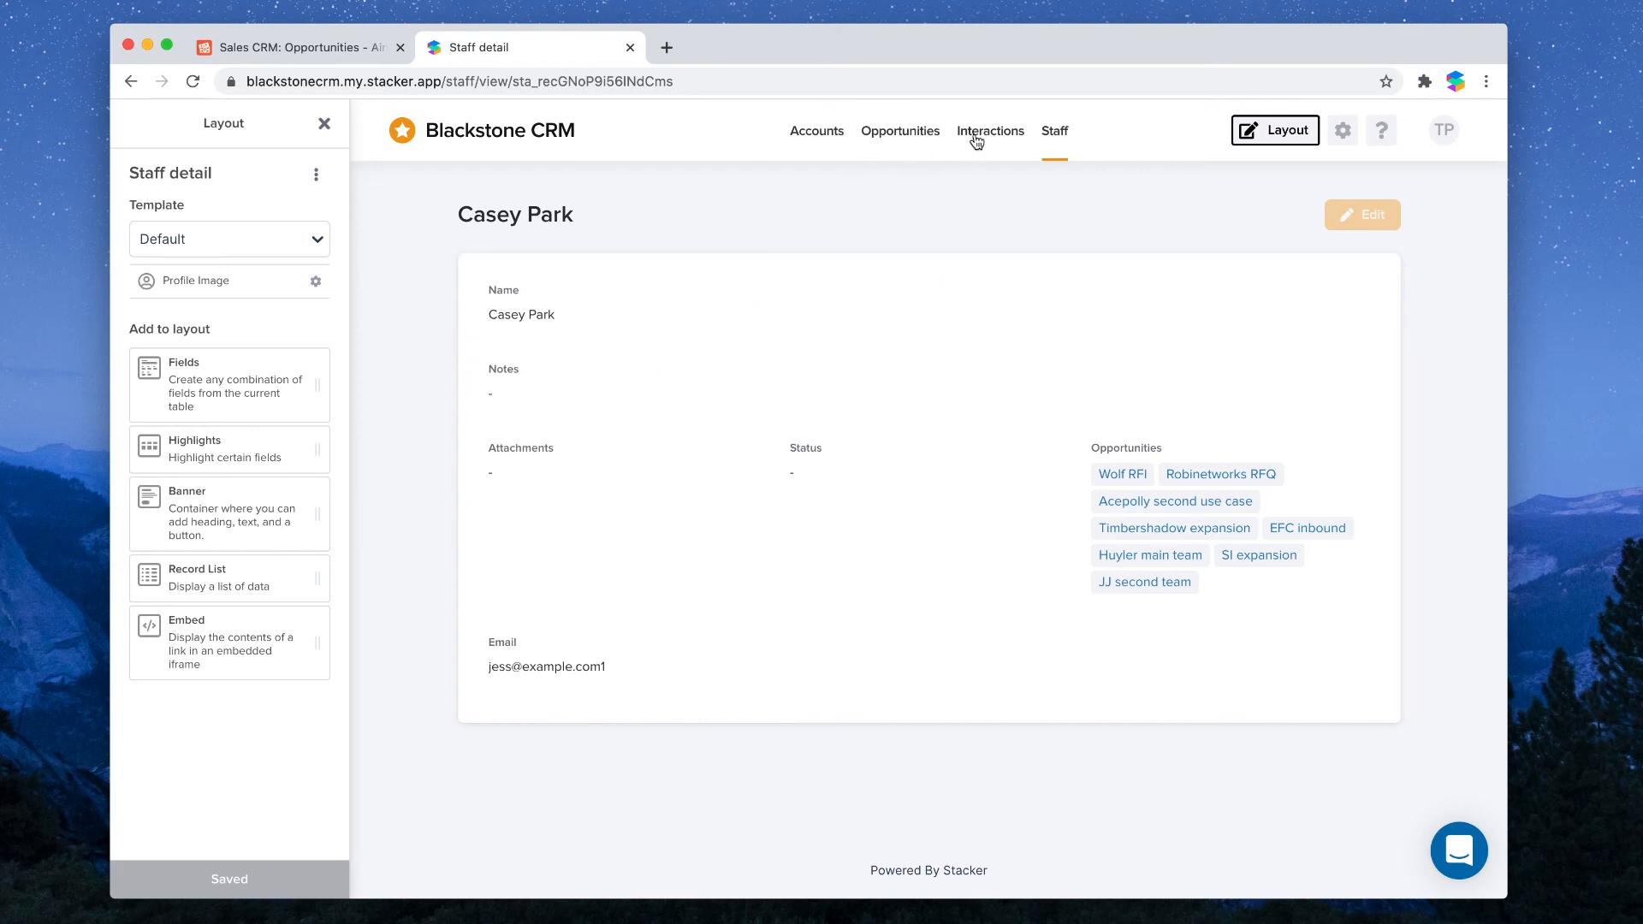
- Open the Timbershadow expansion opportunity and add a Record List below the fields in its detail layout
{"action": "left_click", "coordinate": [907, 133]}
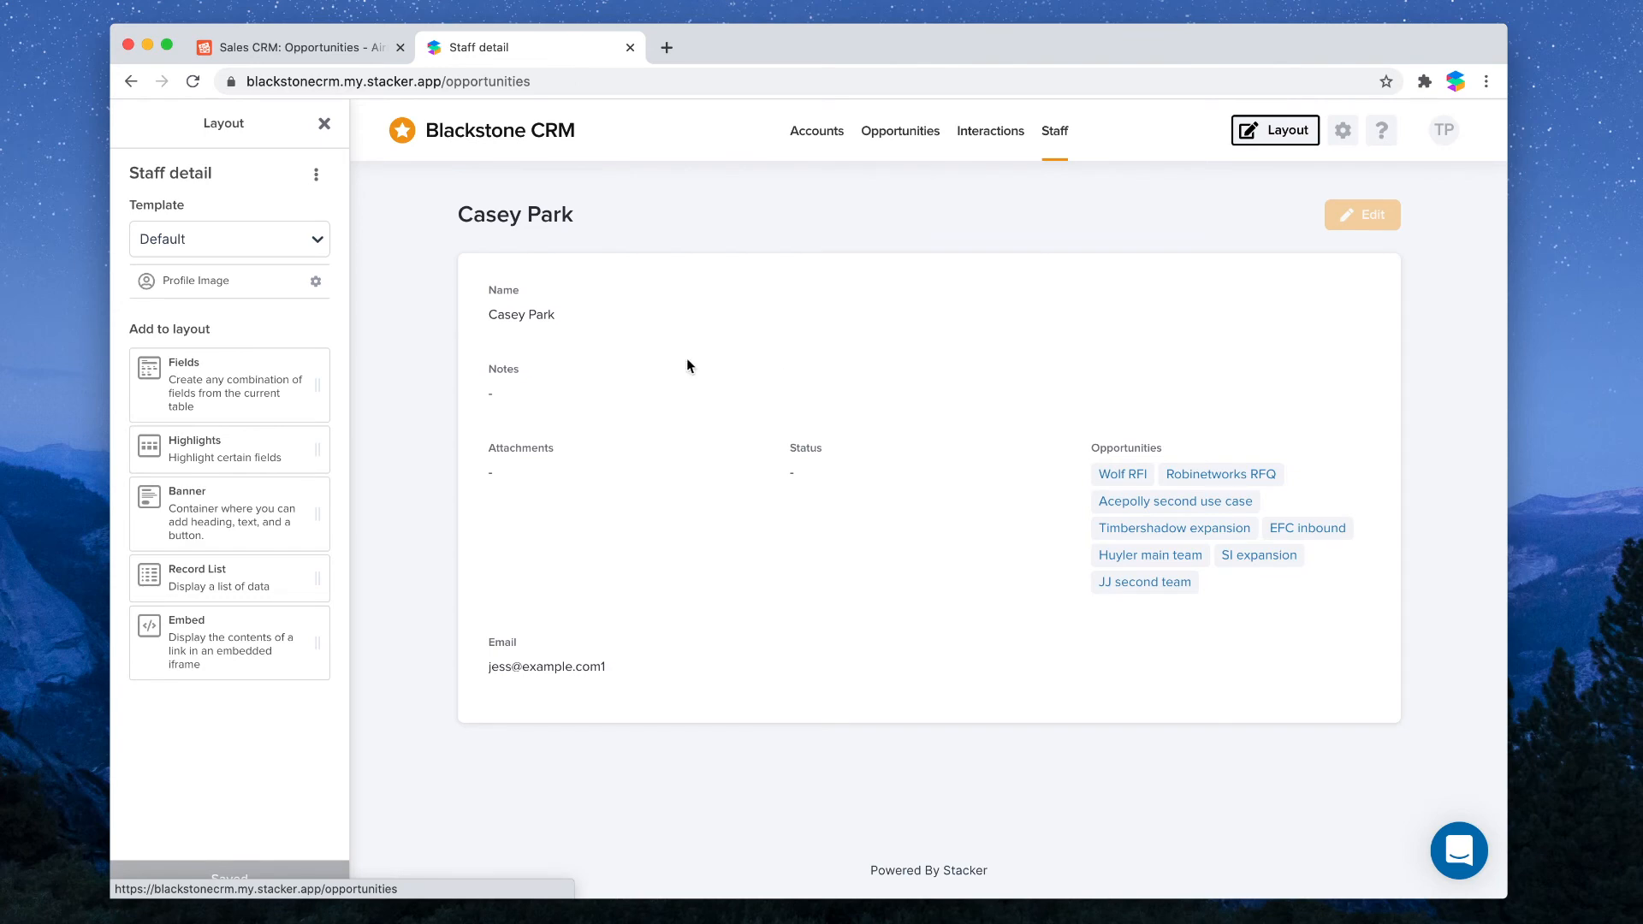
{"action": "left_click", "coordinate": [637, 346]}
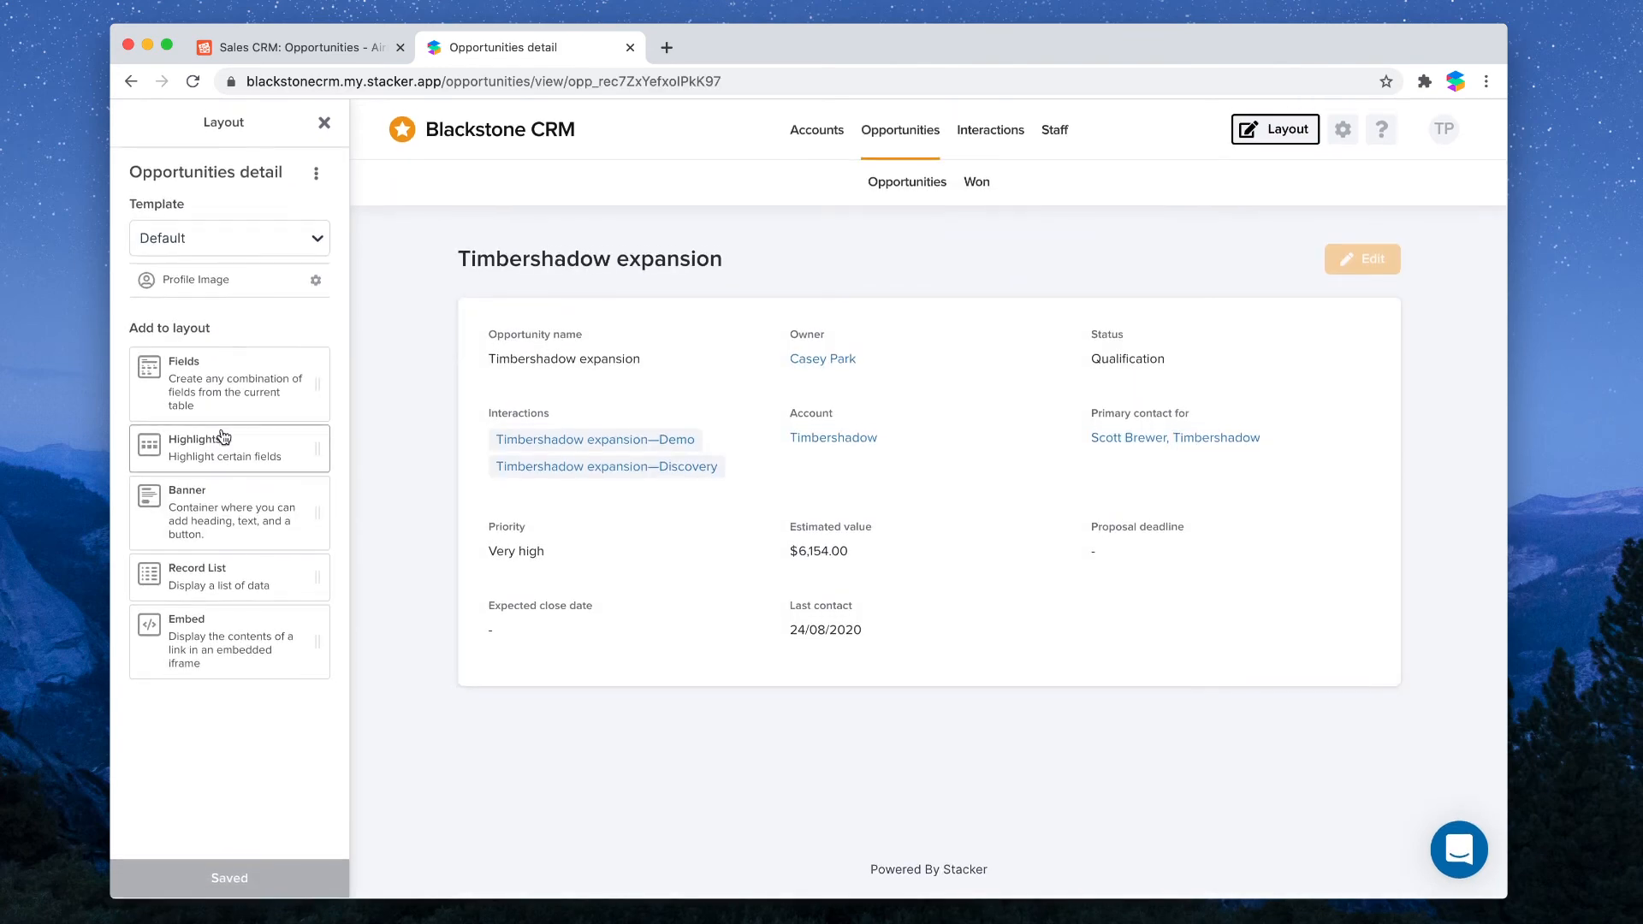
{"action": "left_click_drag", "start_coordinate": [212, 587], "coordinate": [731, 695]}
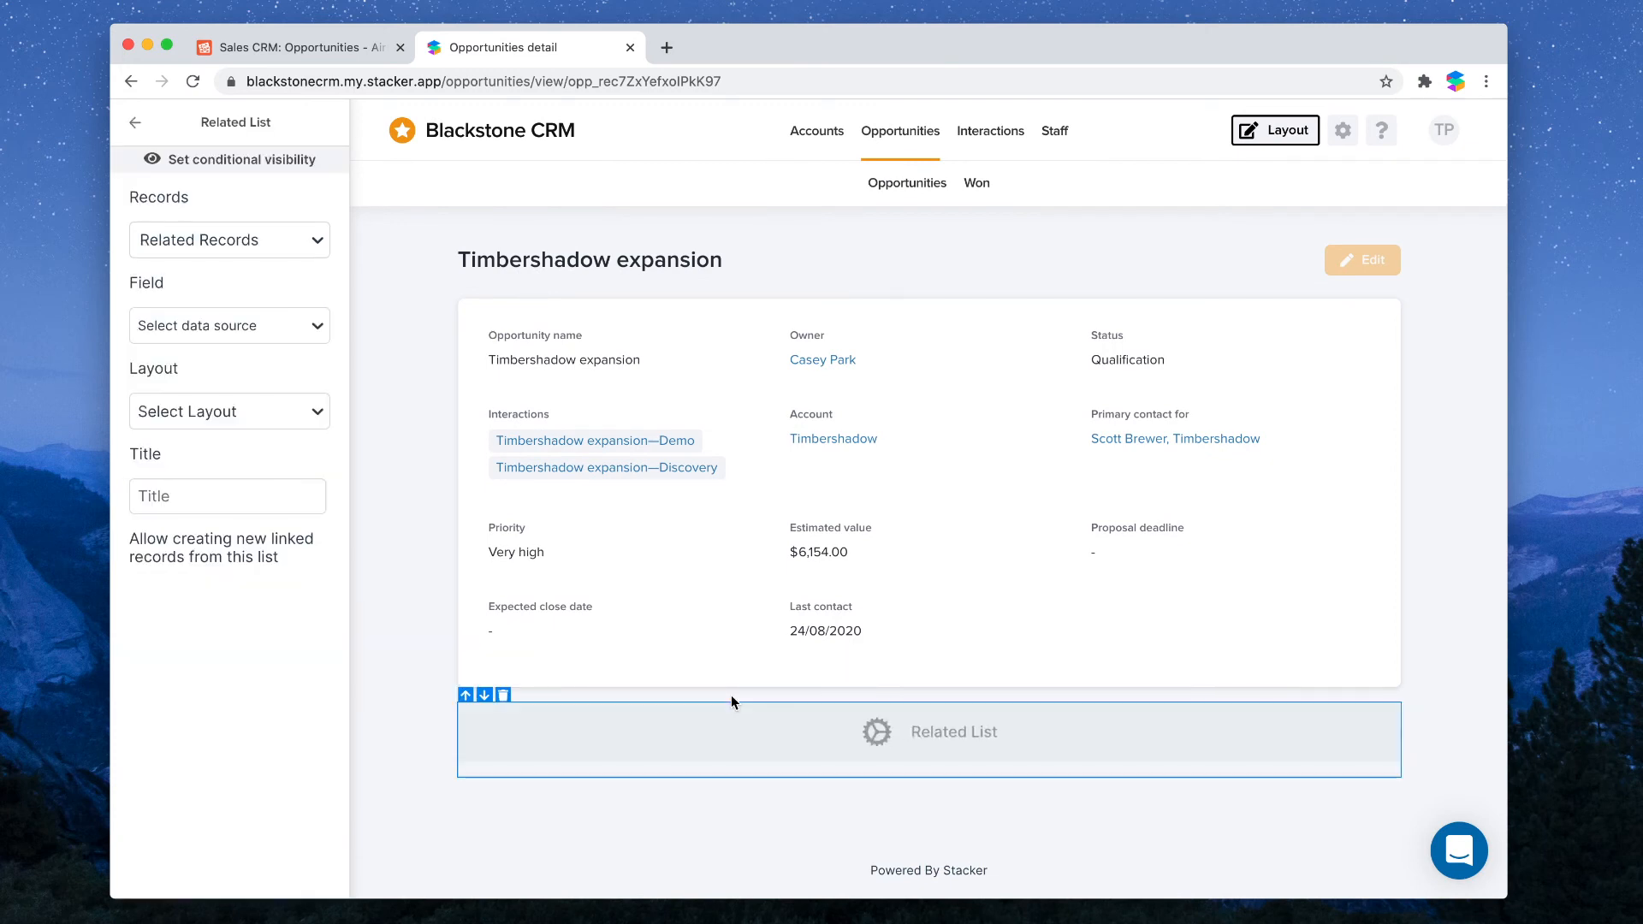
- Set the related list's field and layout to Interactions, then close the layout editor and save the changes
{"action": "left_click", "coordinate": [224, 326]}
{"action": "left_click", "coordinate": [204, 359]}
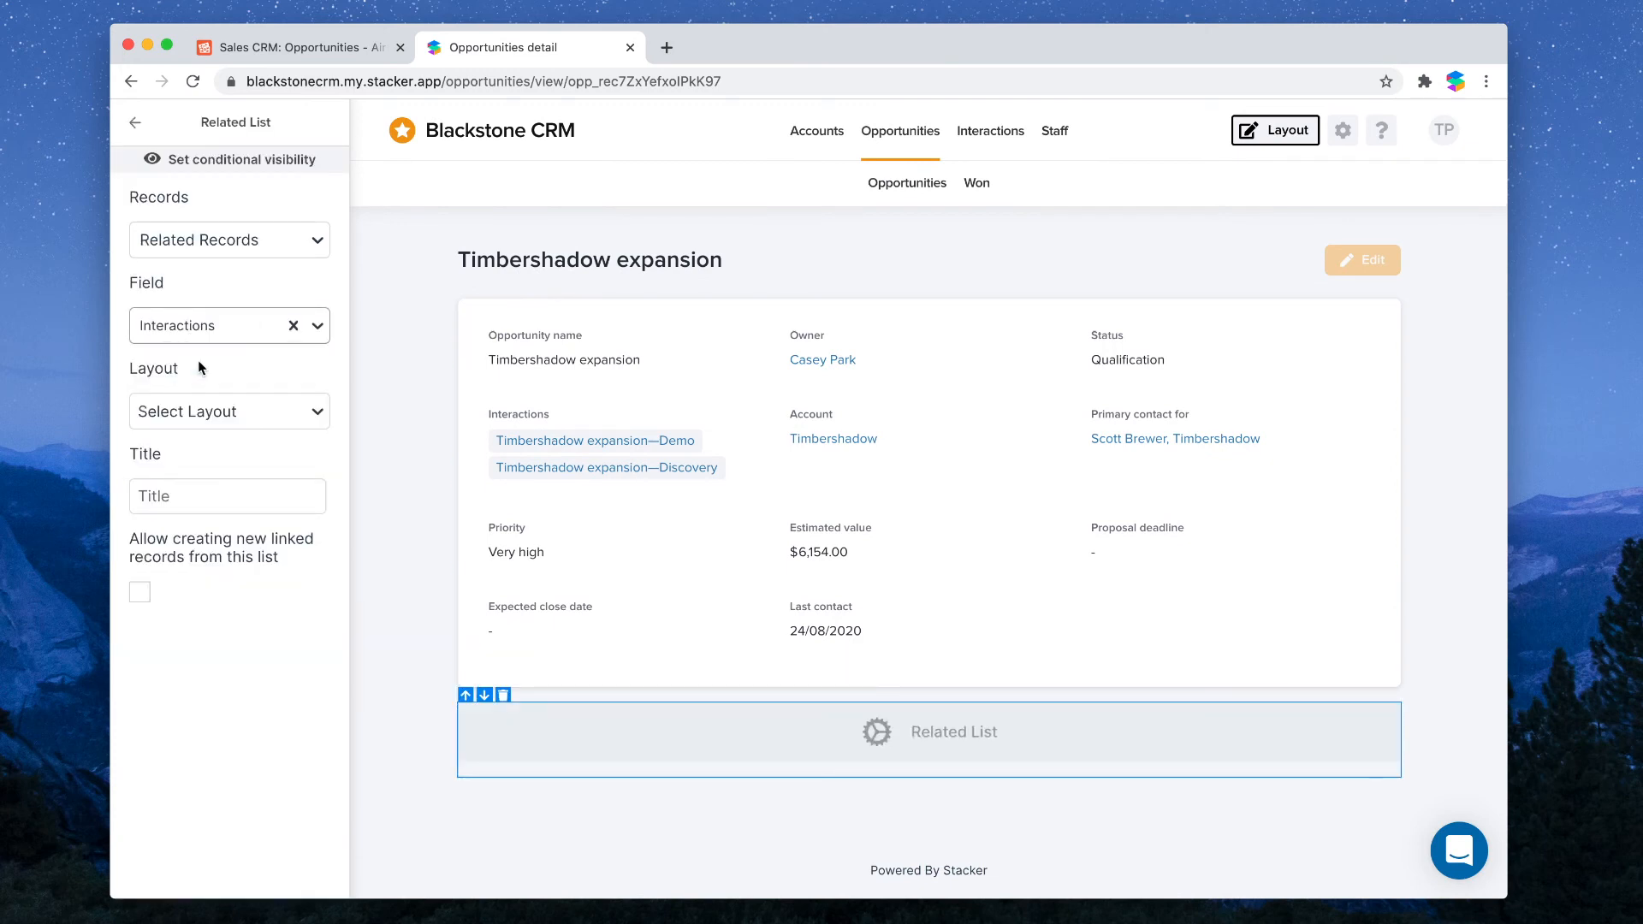
{"action": "left_click", "coordinate": [202, 411]}
{"action": "left_click", "coordinate": [203, 454]}
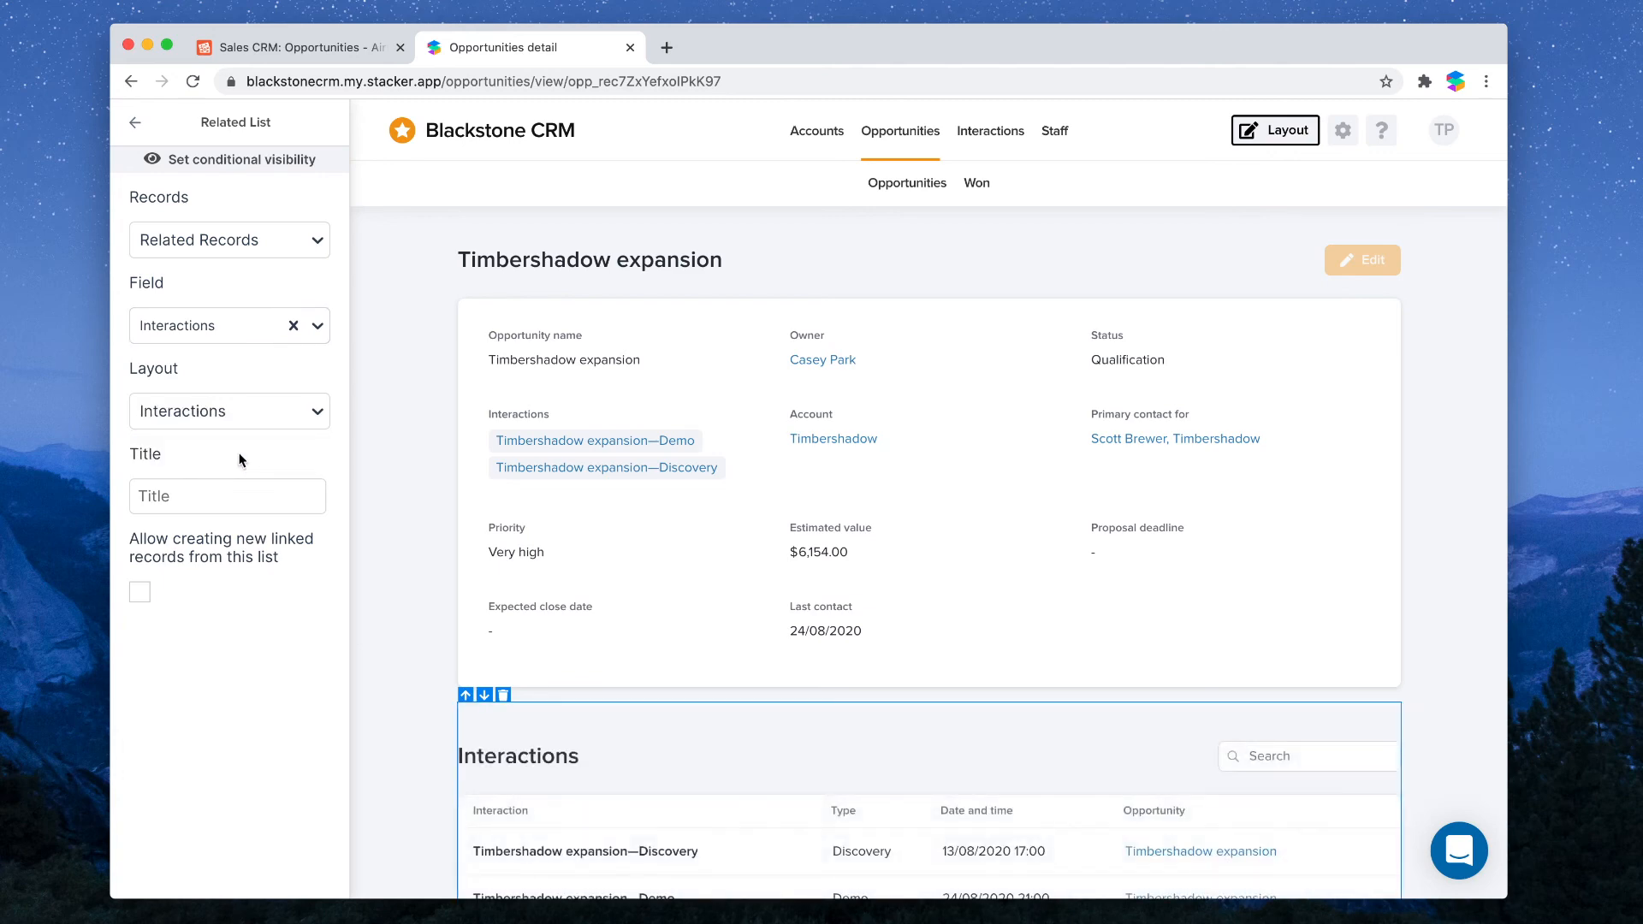
{"action": "scroll", "coordinate": [443, 515], "scroll_direction": "down", "scroll_amount": 3}
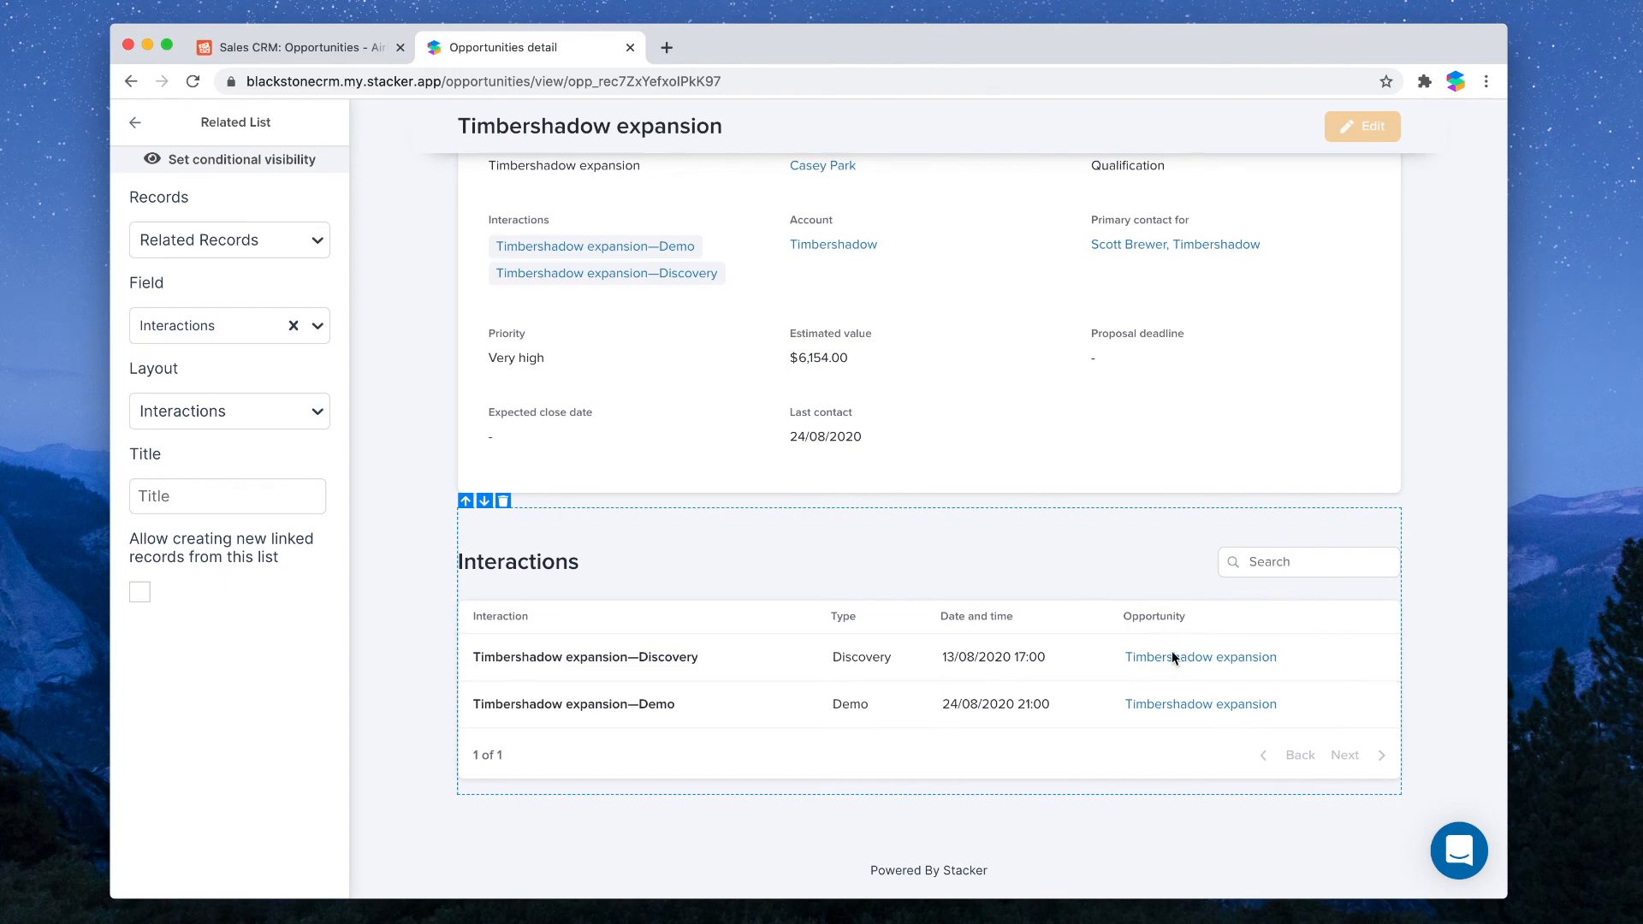
{"action": "scroll", "coordinate": [1100, 551], "scroll_direction": "up", "scroll_amount": 3}
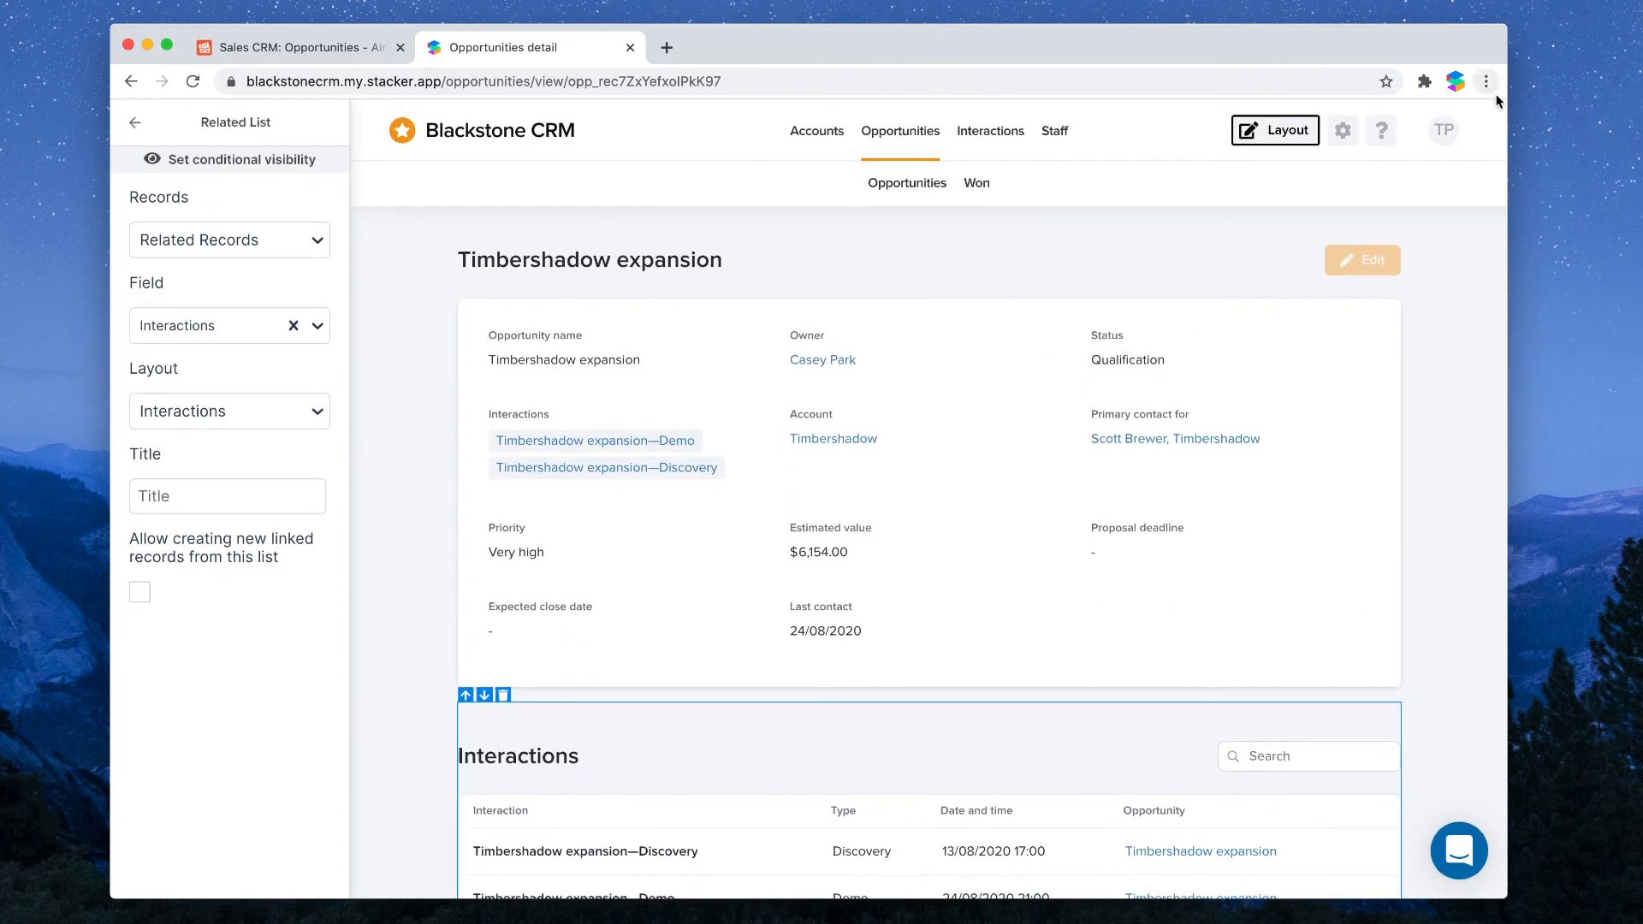
{"action": "left_click", "coordinate": [1294, 135]}
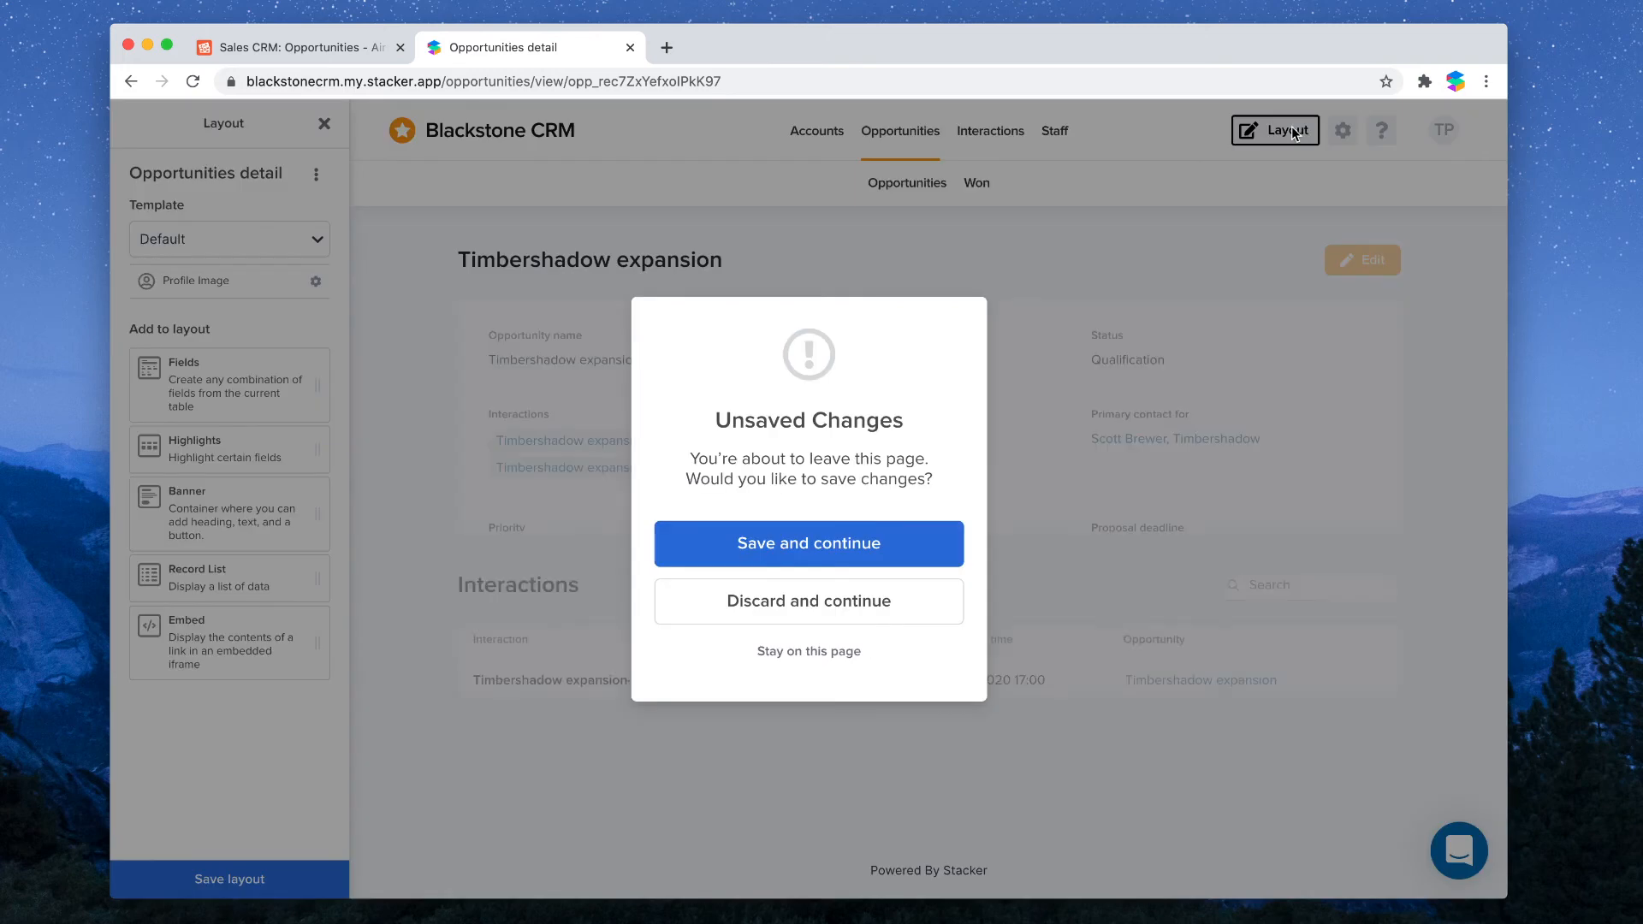
{"action": "left_click", "coordinate": [788, 551]}
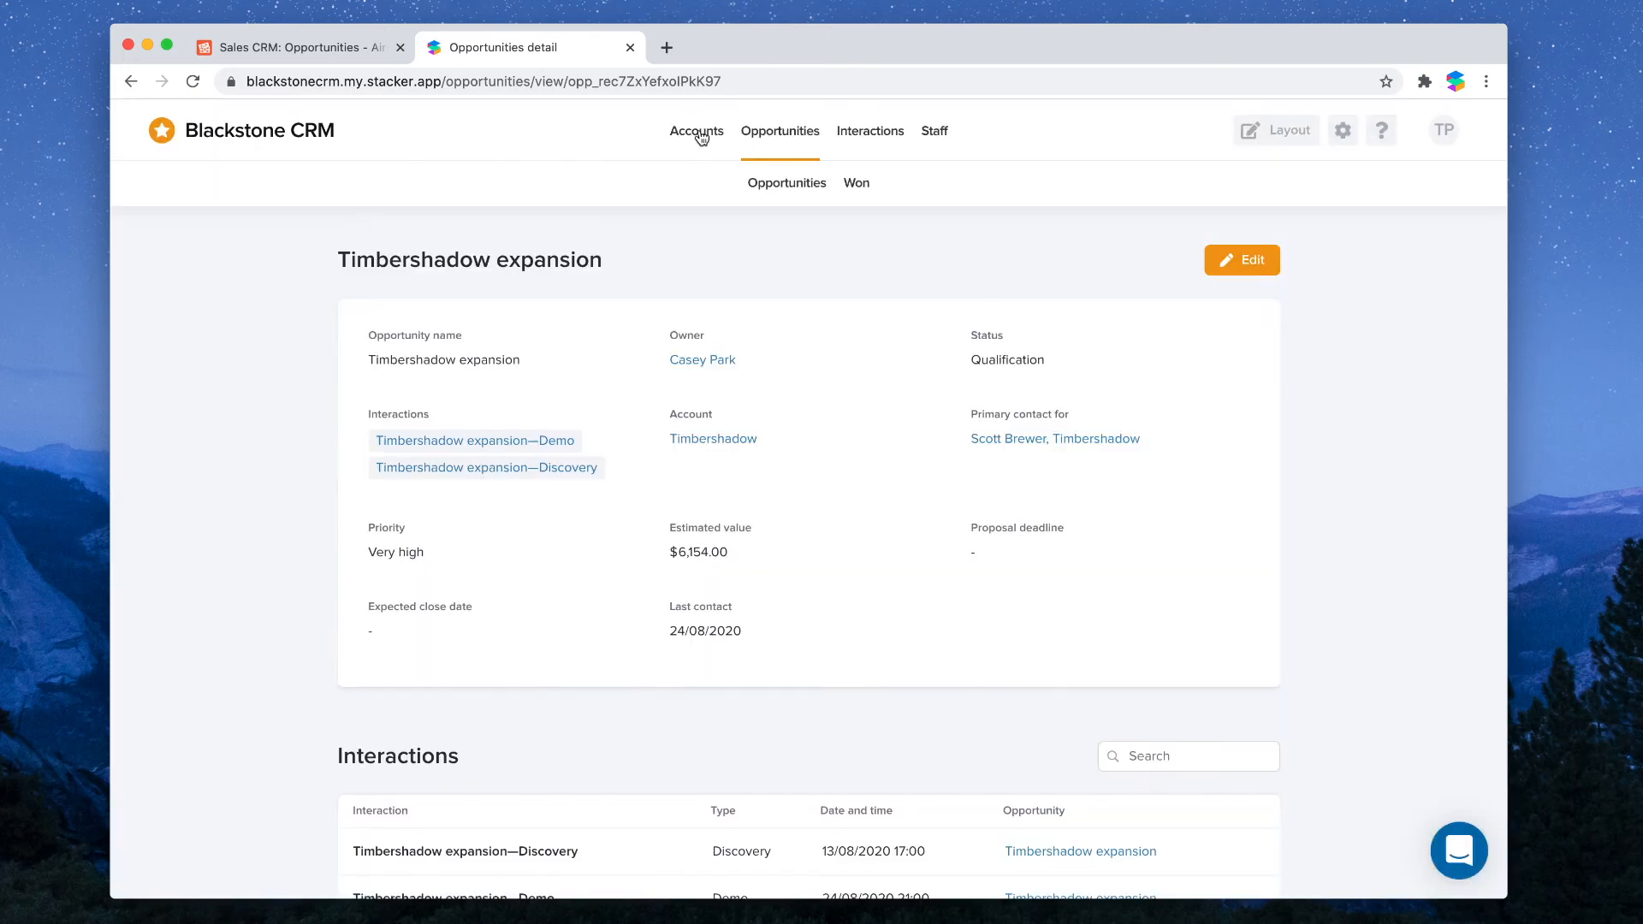
- View the first record in the Accounts list and return to the Opportunities board
{"action": "left_click", "coordinate": [700, 134]}
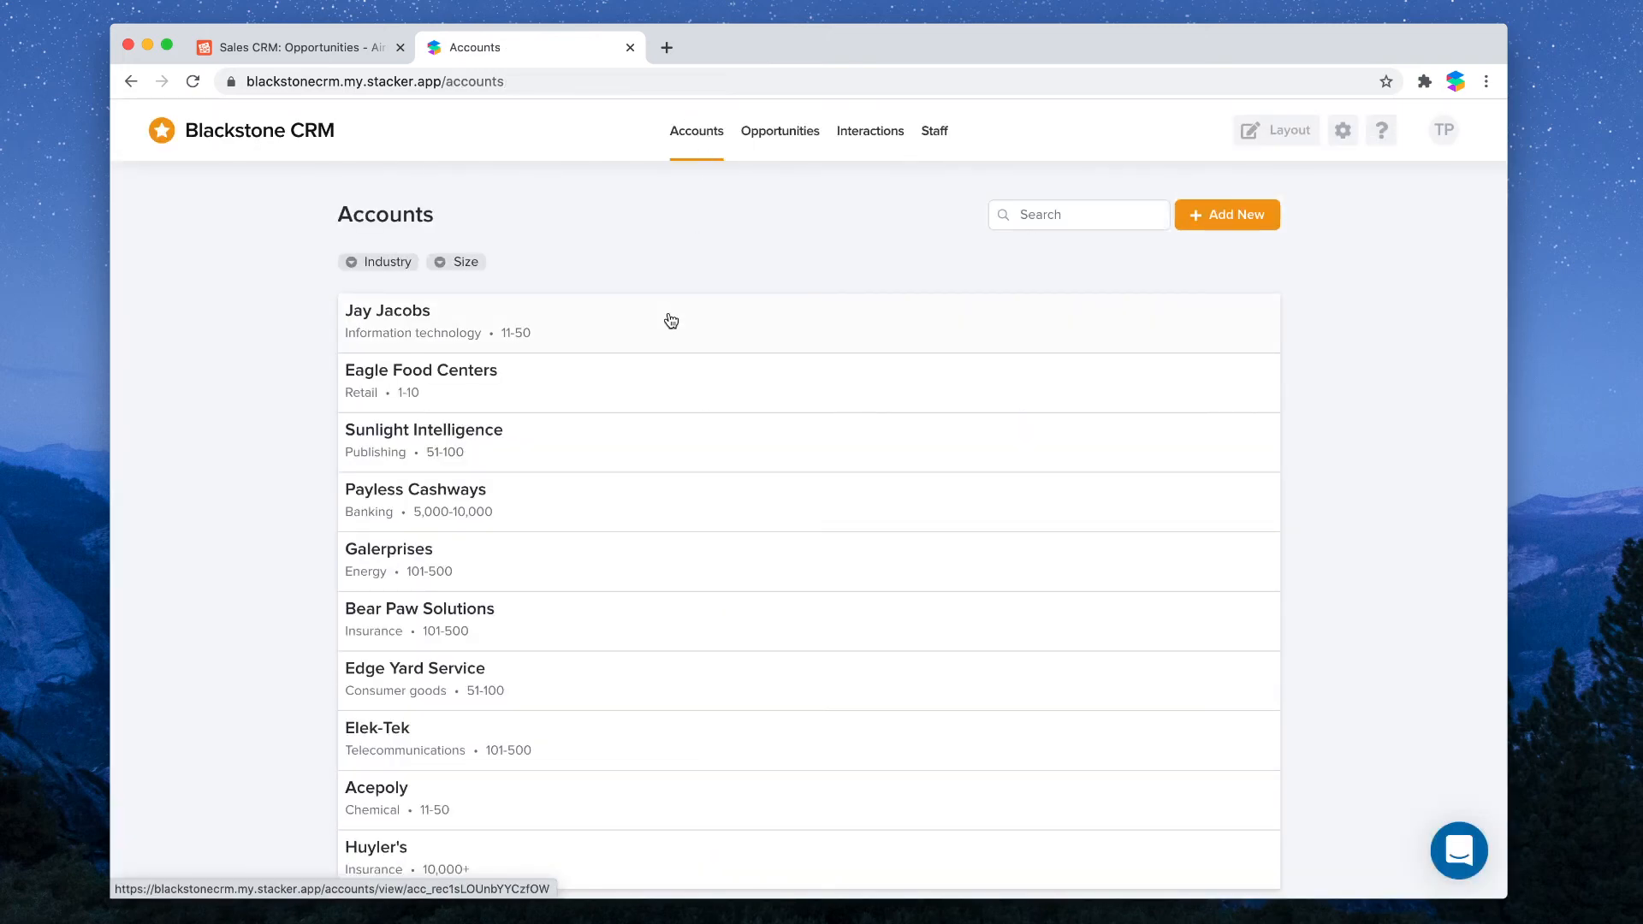
{"action": "left_click", "coordinate": [670, 321]}
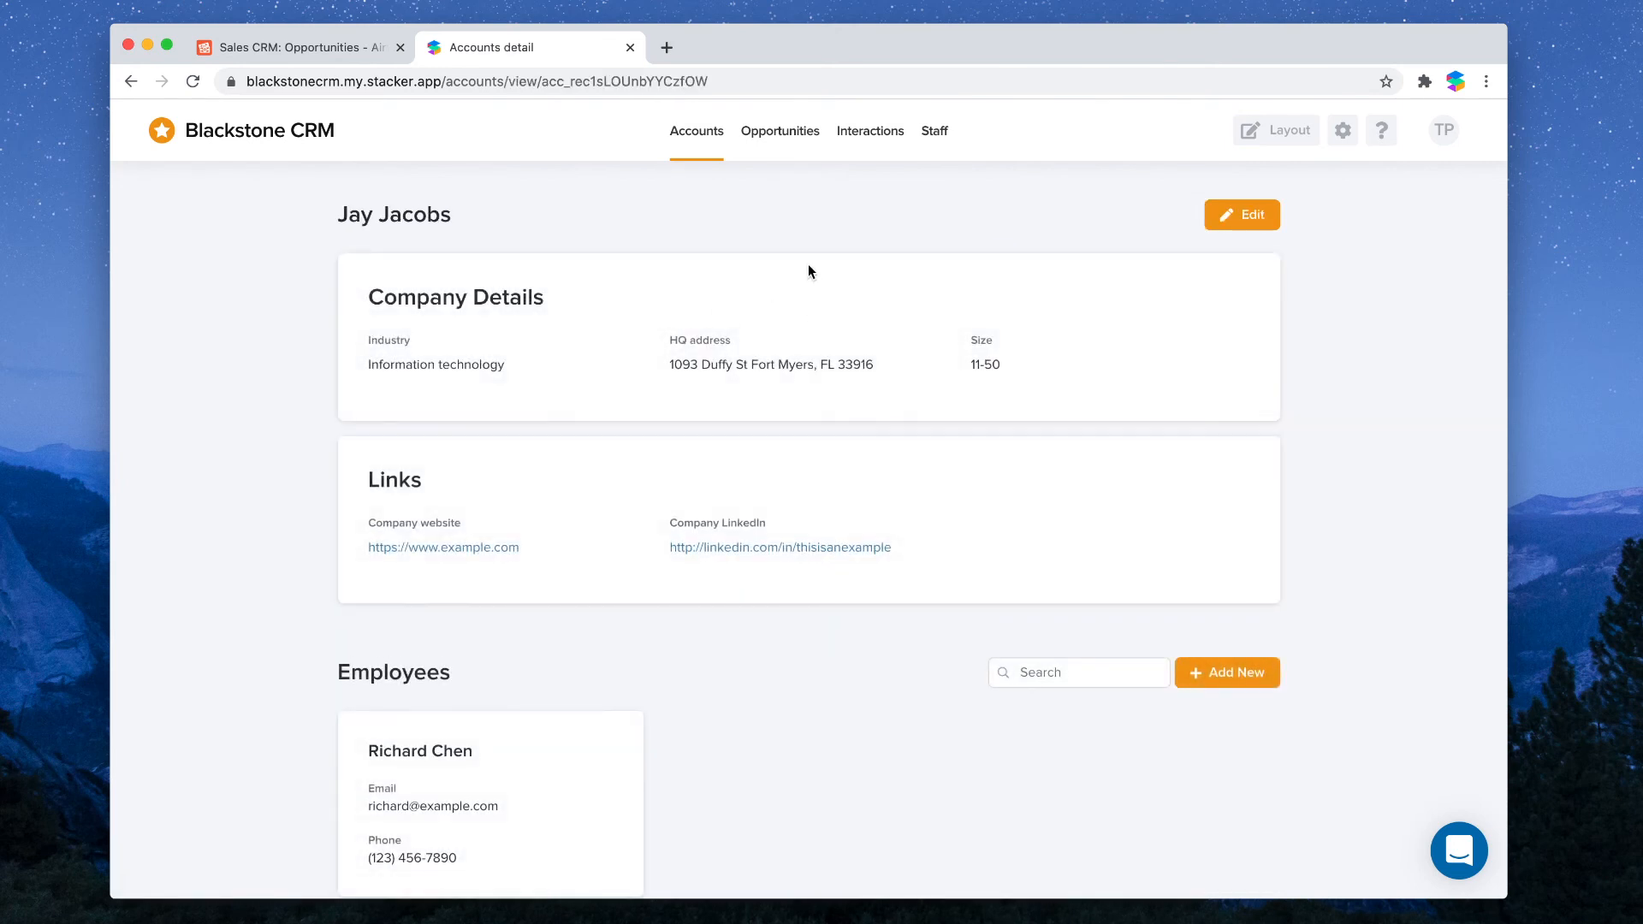
{"action": "left_click", "coordinate": [794, 133]}
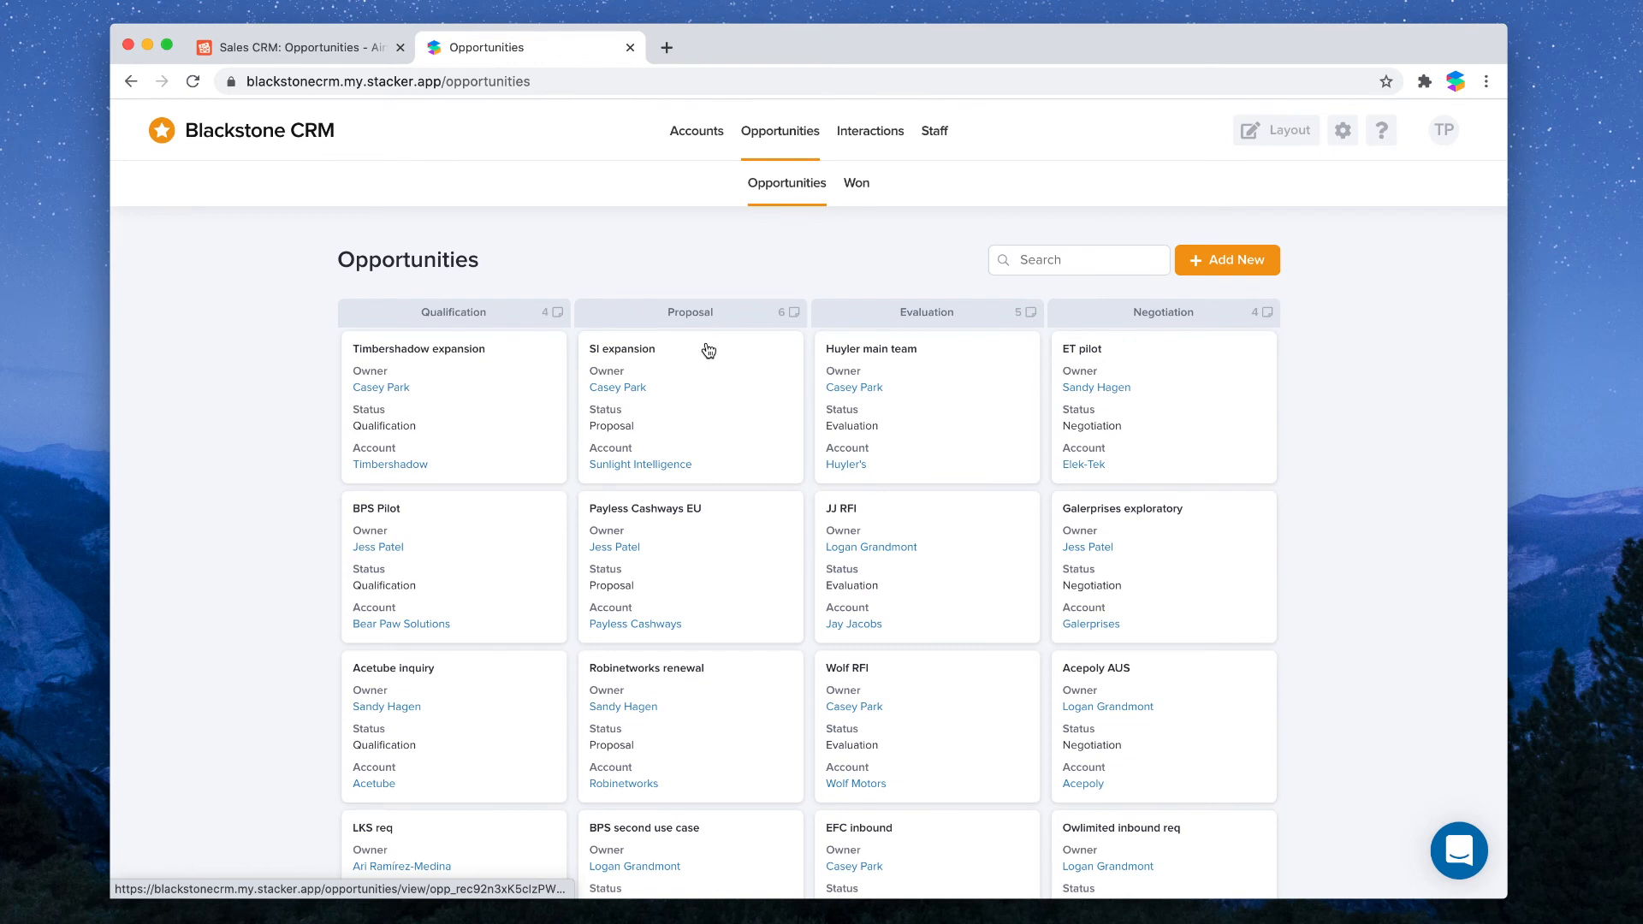
- Add a Fields container above the existing fields in the ET pilot opportunity's detail layout, showing Expected close date, Estimated value and Priority
{"action": "left_click", "coordinate": [1121, 352]}
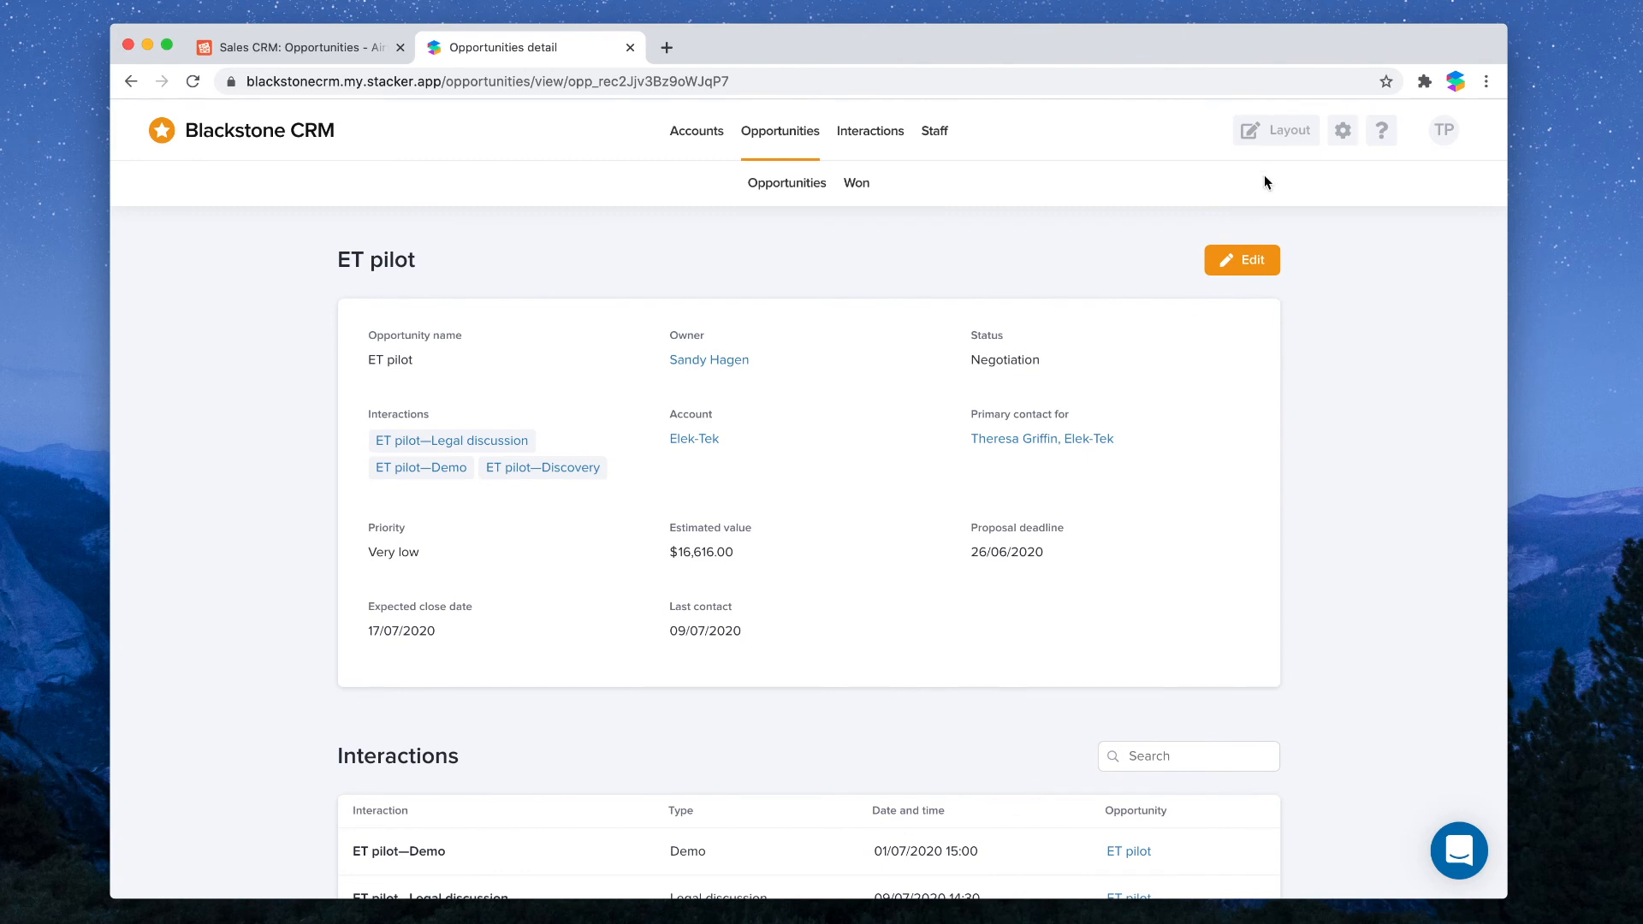
{"action": "left_click", "coordinate": [1281, 135]}
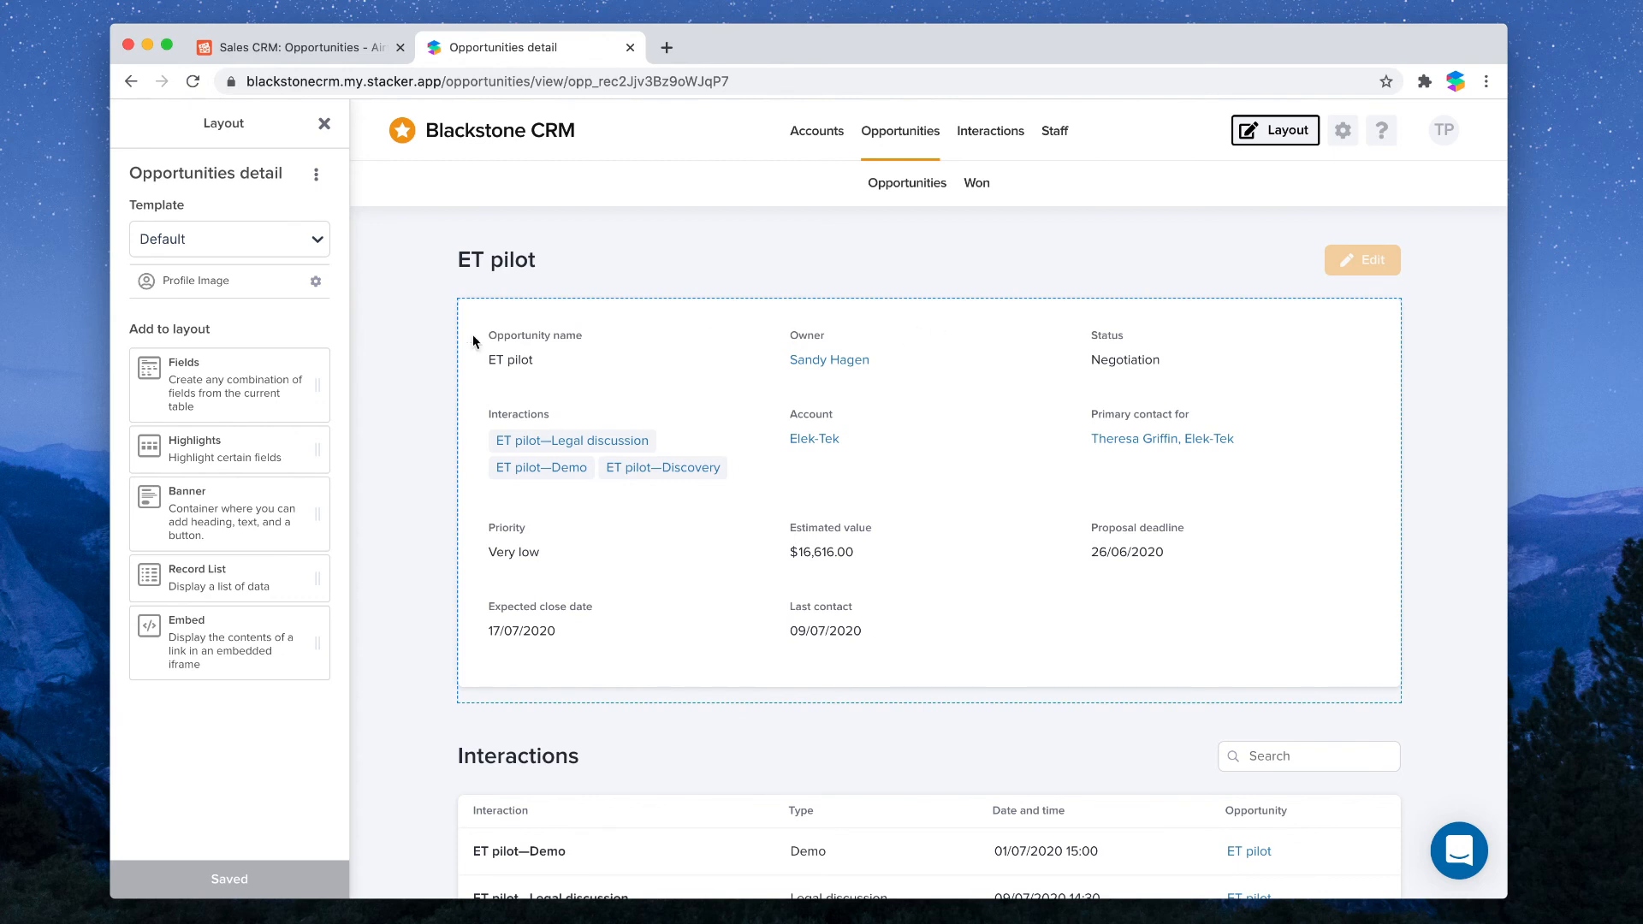
{"action": "left_click_drag", "start_coordinate": [204, 392], "coordinate": [678, 304]}
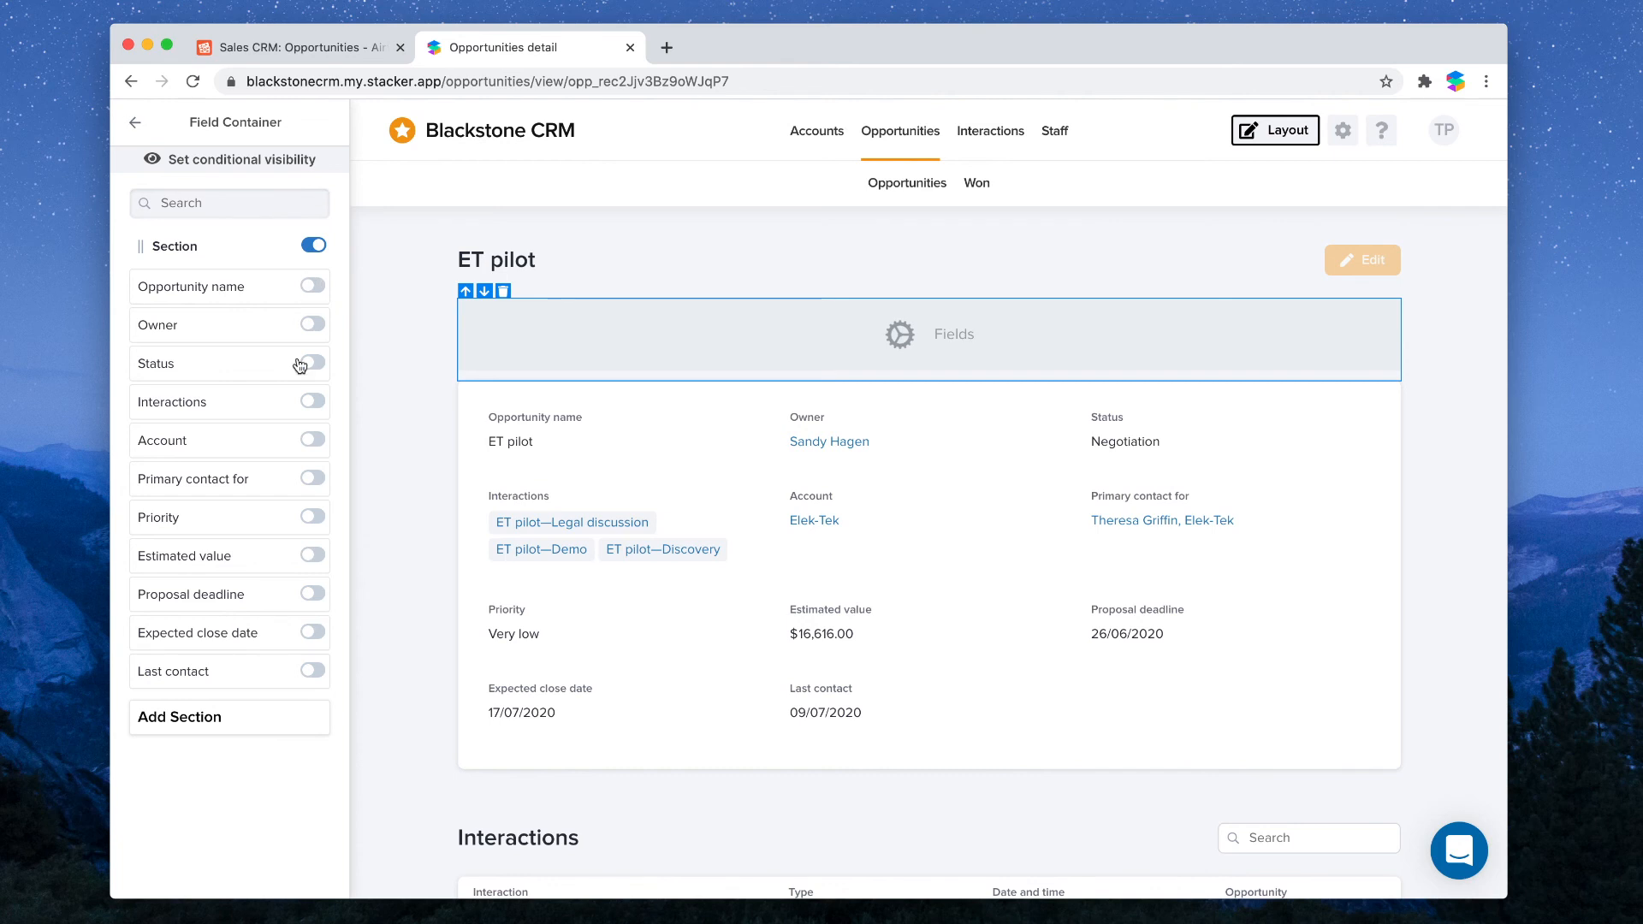
{"action": "left_click", "coordinate": [310, 631]}
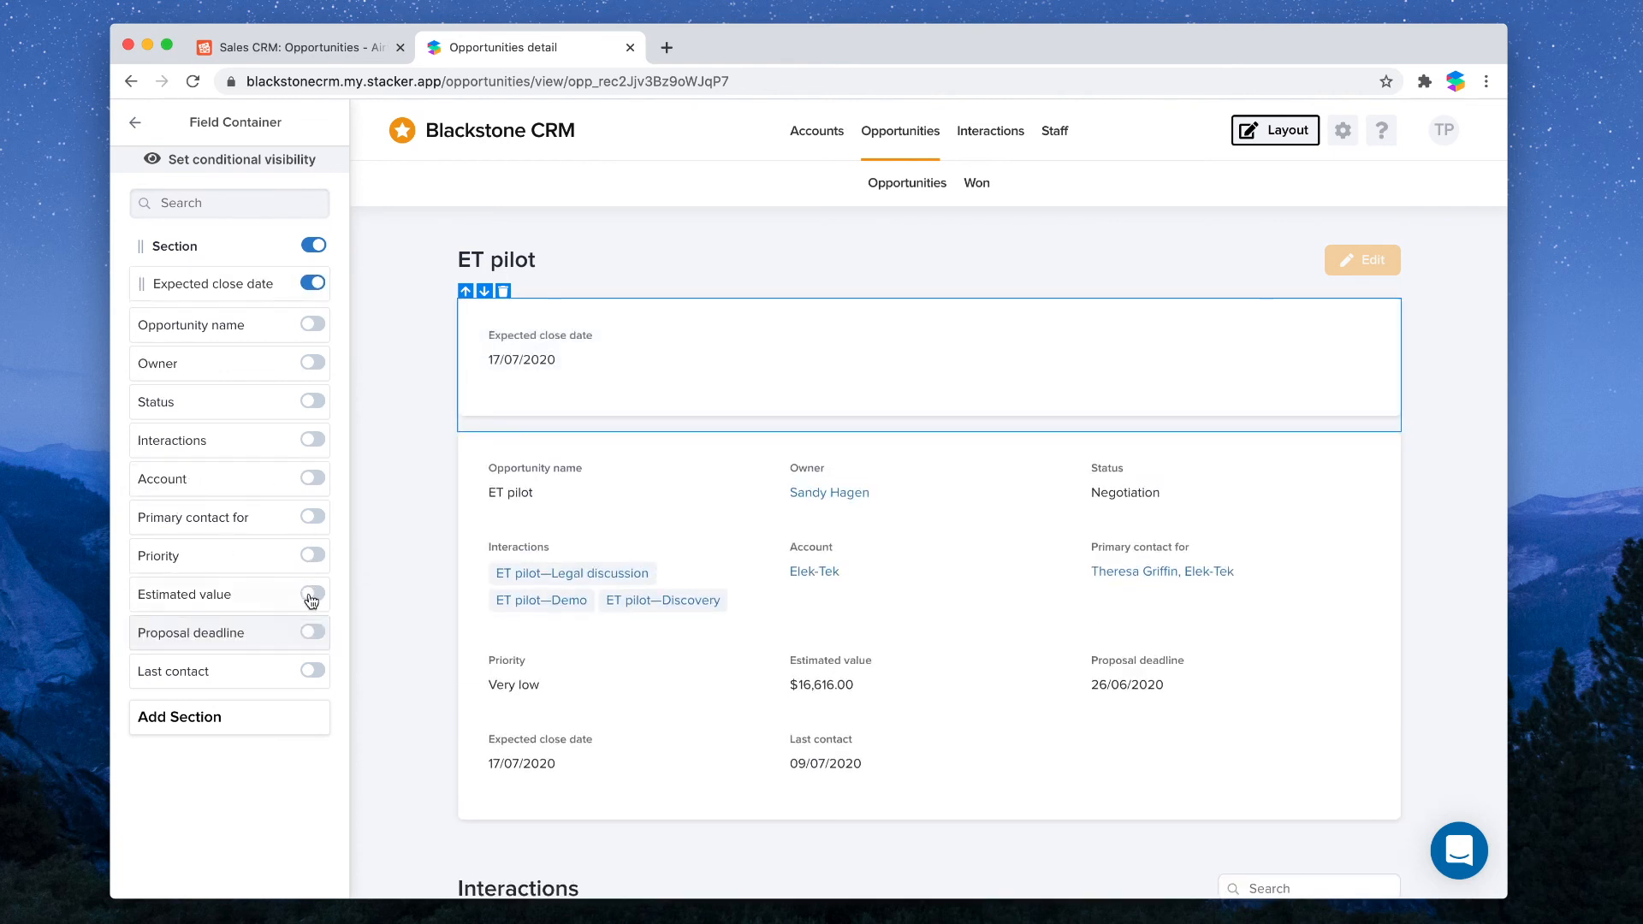
{"action": "left_click", "coordinate": [313, 594]}
{"action": "left_click", "coordinate": [313, 592]}
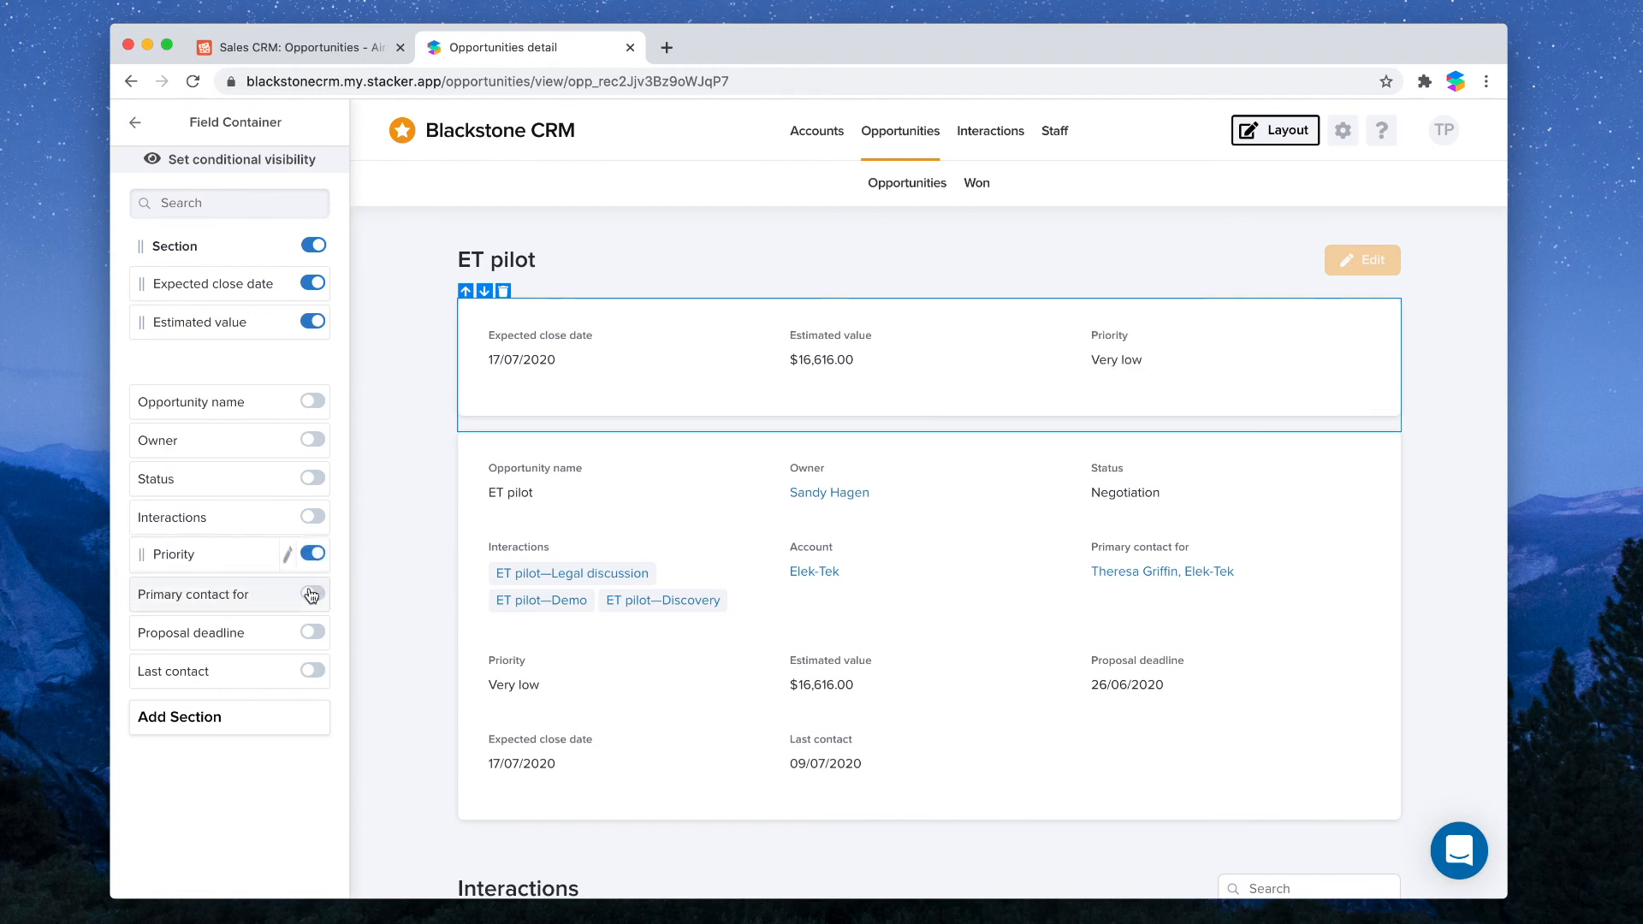
- Hide Estimated value, Expected close date and Priority in the original field container below
{"action": "left_click", "coordinate": [731, 467]}
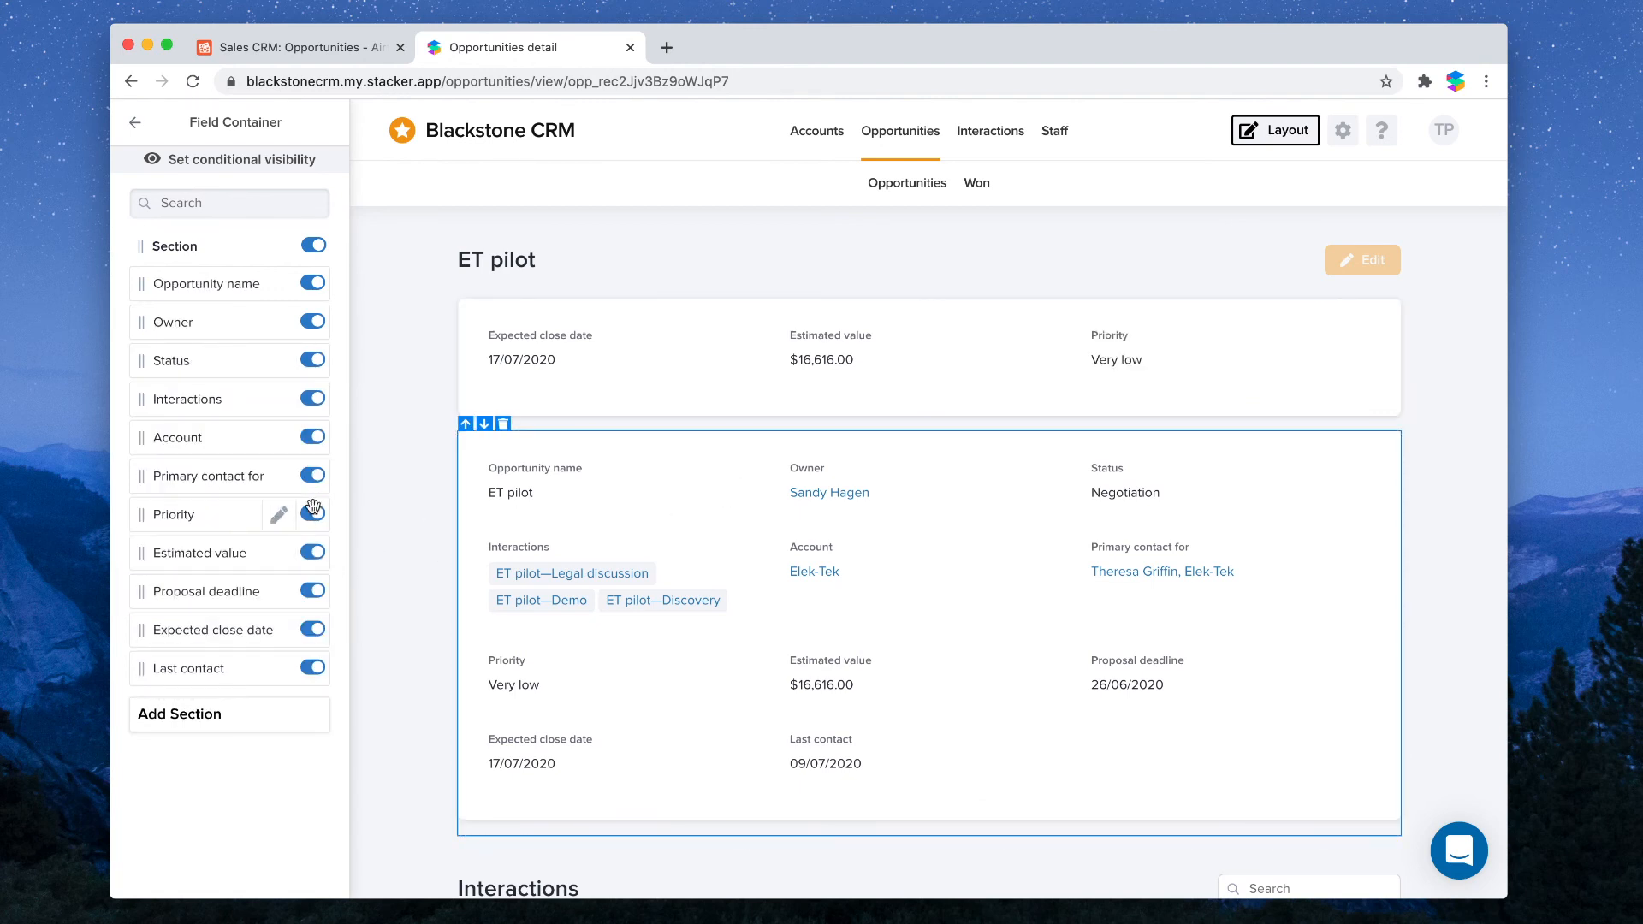
{"action": "left_click", "coordinate": [314, 552]}
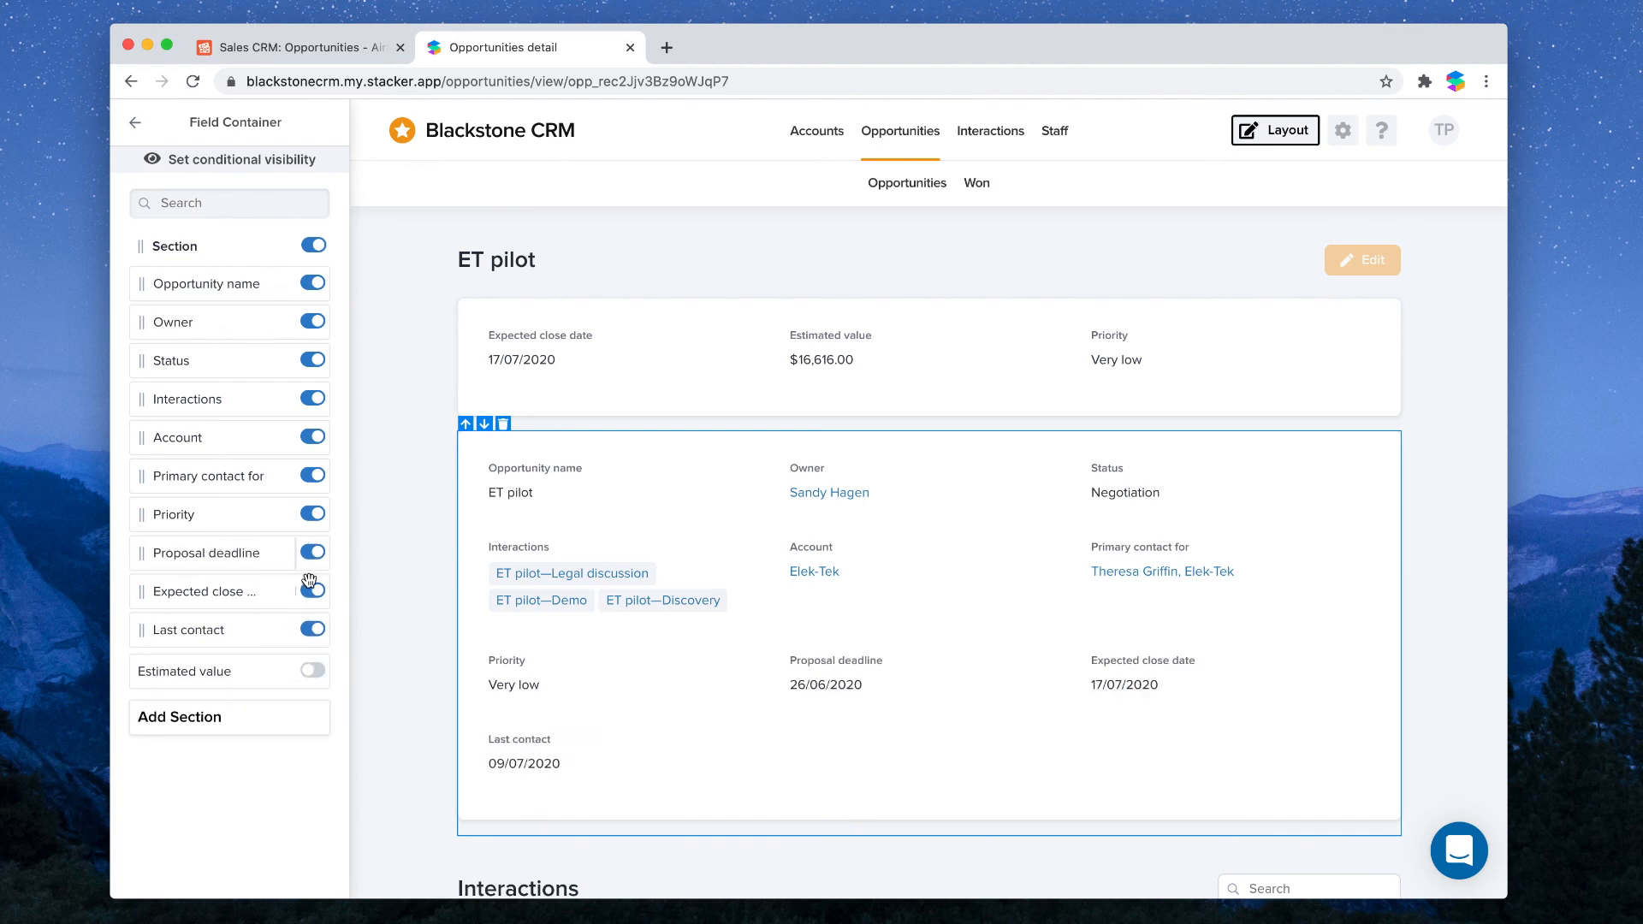
{"action": "left_click", "coordinate": [313, 591]}
{"action": "left_click", "coordinate": [311, 516]}
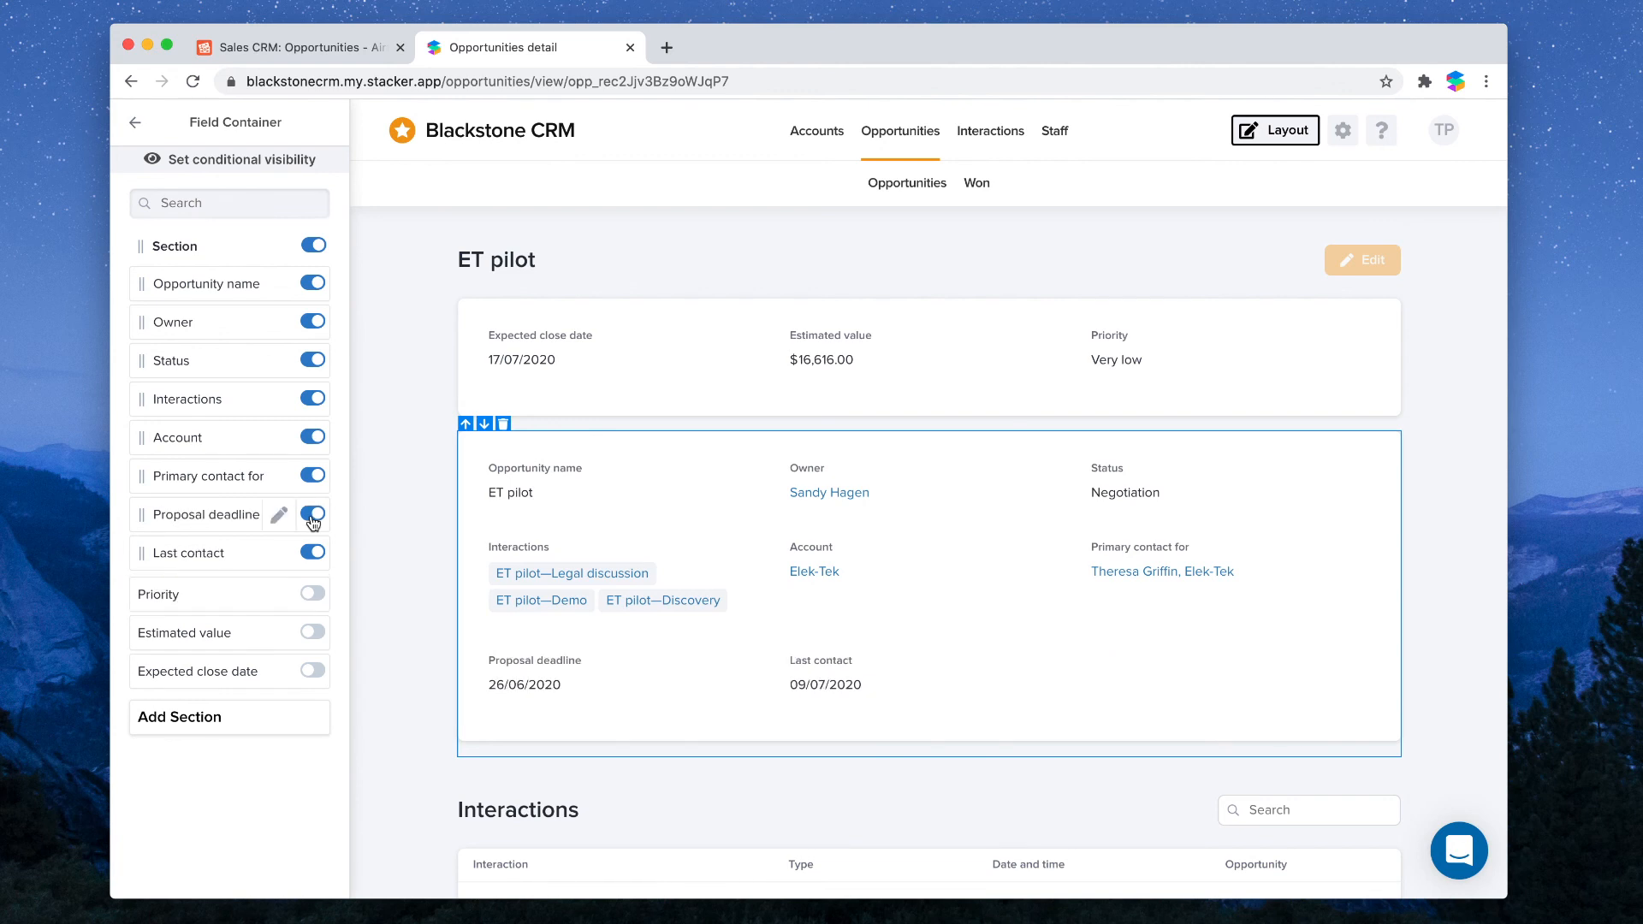
- Give the new upper field container a visibility condition: Status is not Closed—won
{"action": "left_click", "coordinate": [712, 309]}
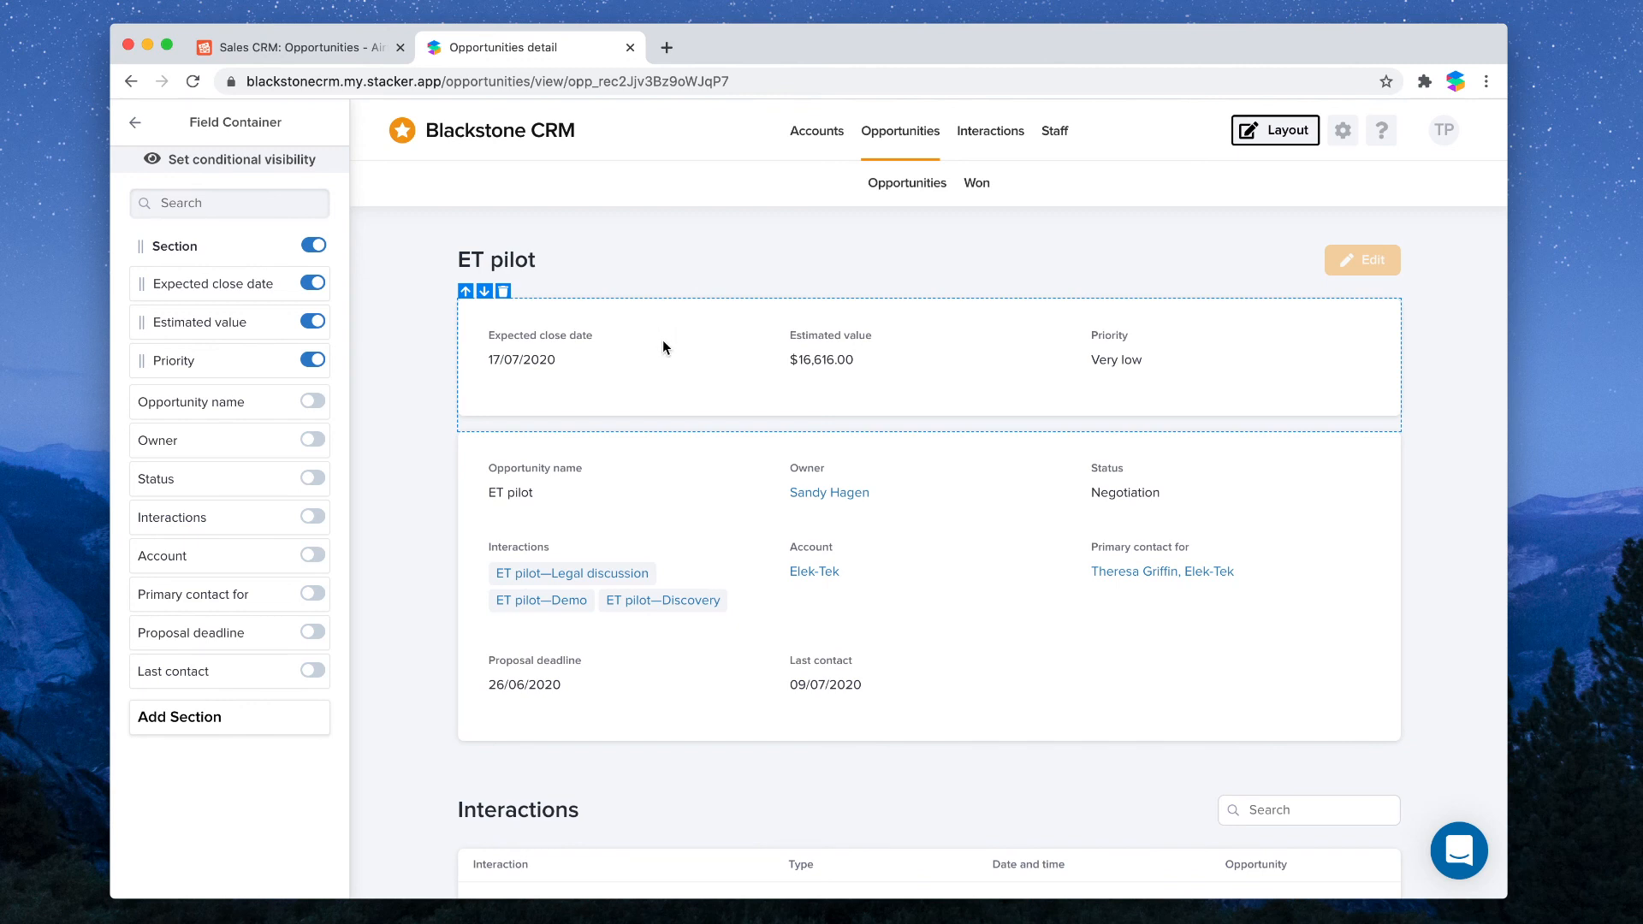
{"action": "left_click", "coordinate": [198, 163]}
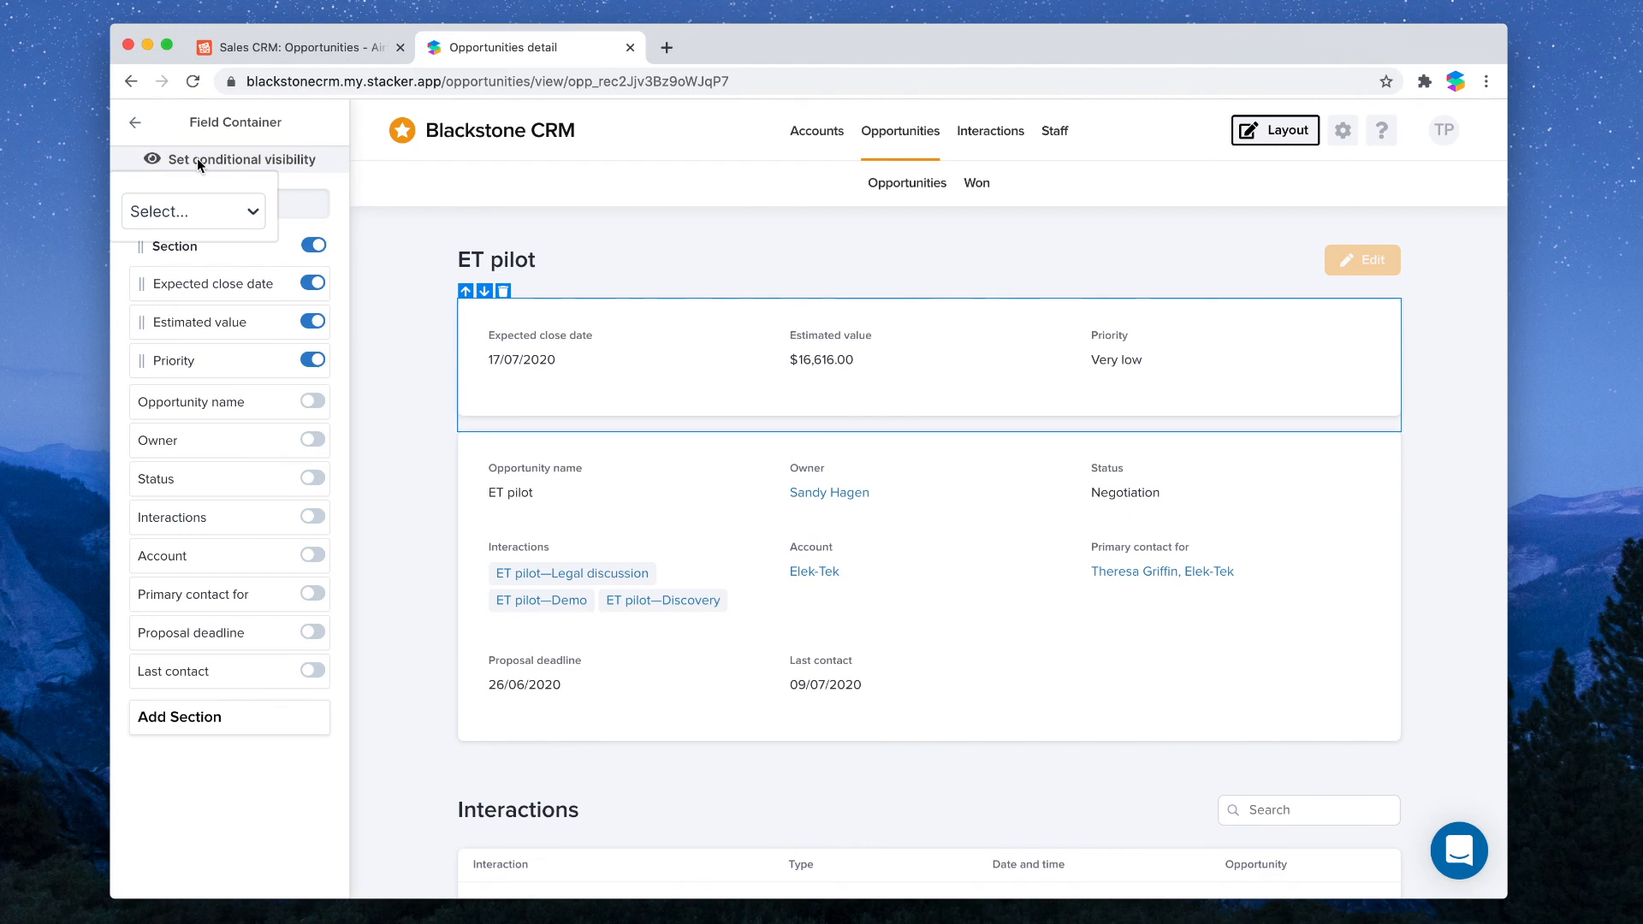
{"action": "left_click", "coordinate": [197, 216]}
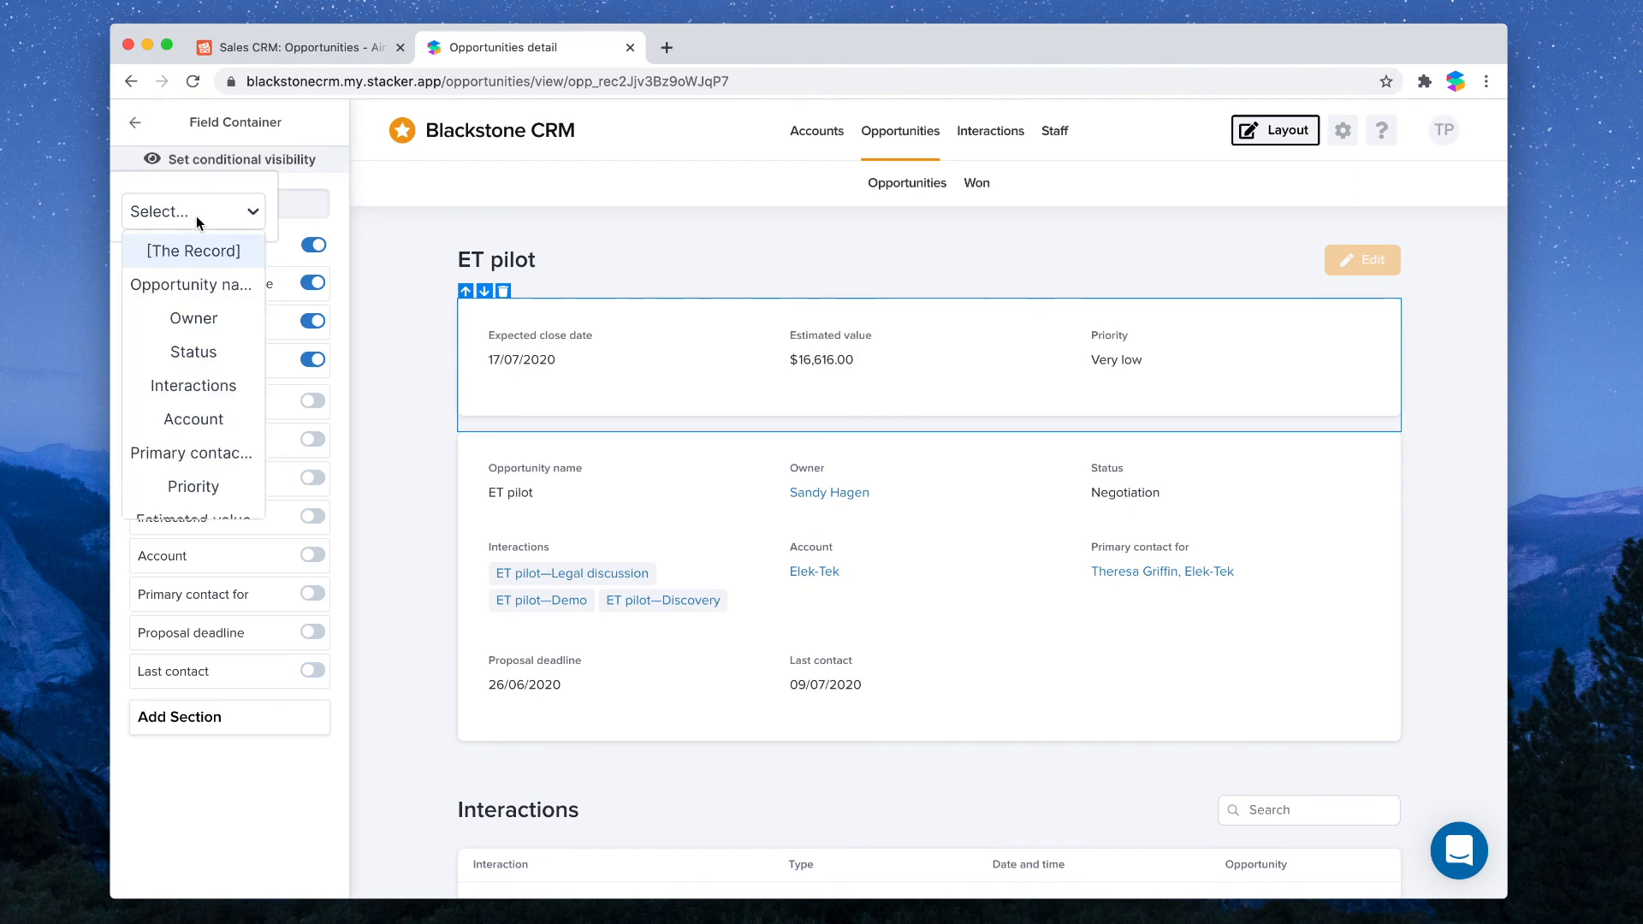
{"action": "left_click", "coordinate": [196, 358]}
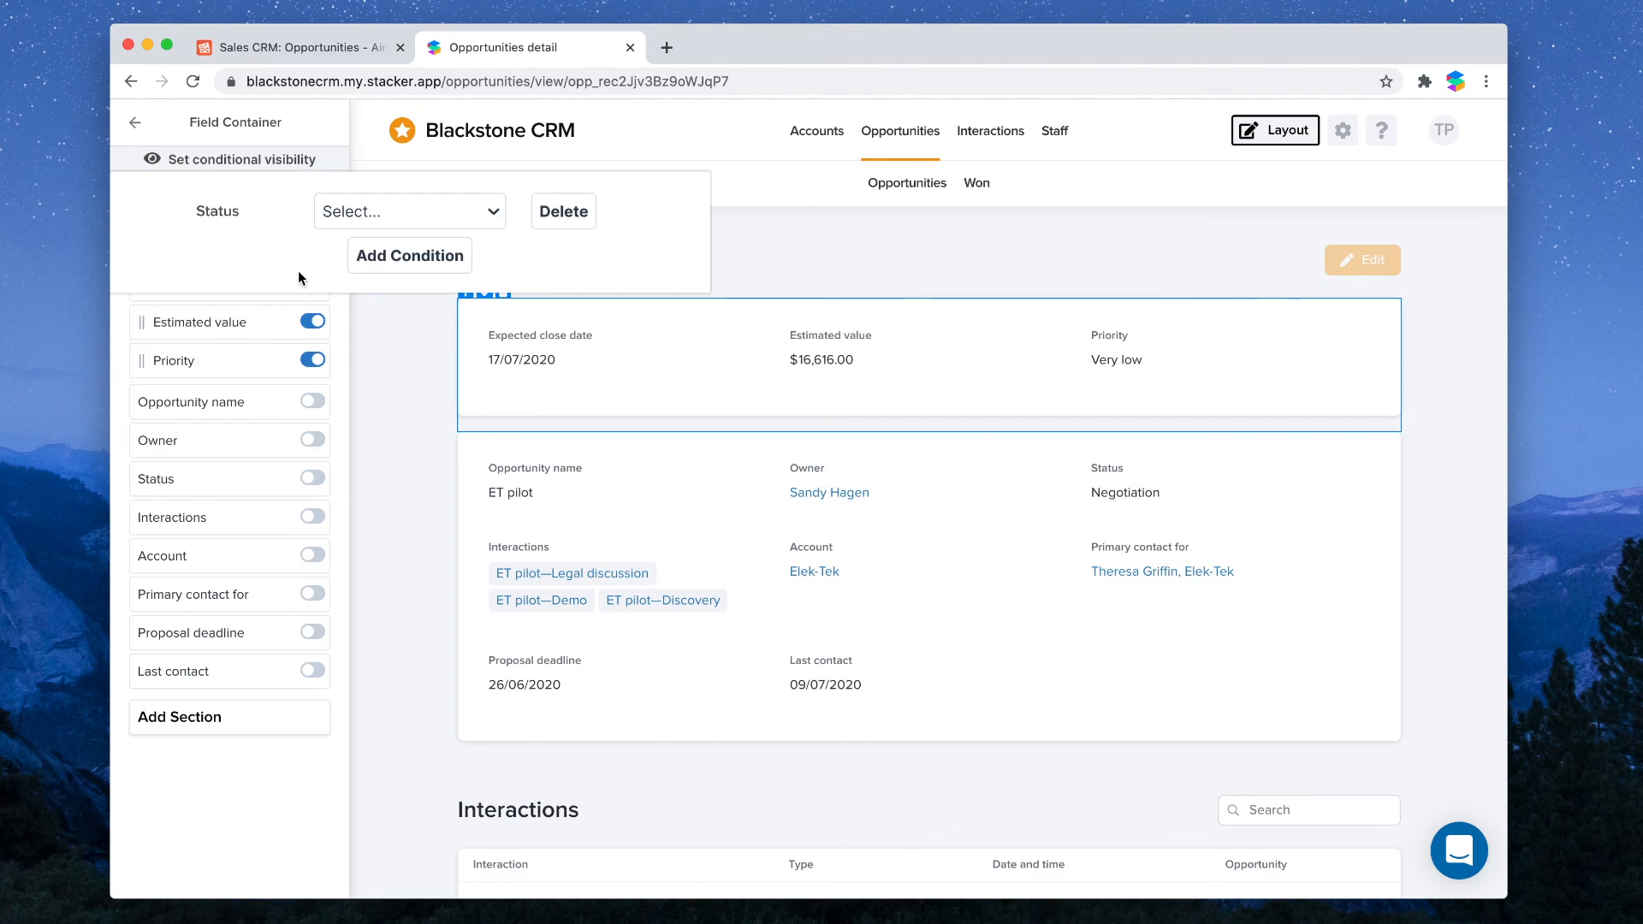
{"action": "left_click", "coordinate": [389, 203]}
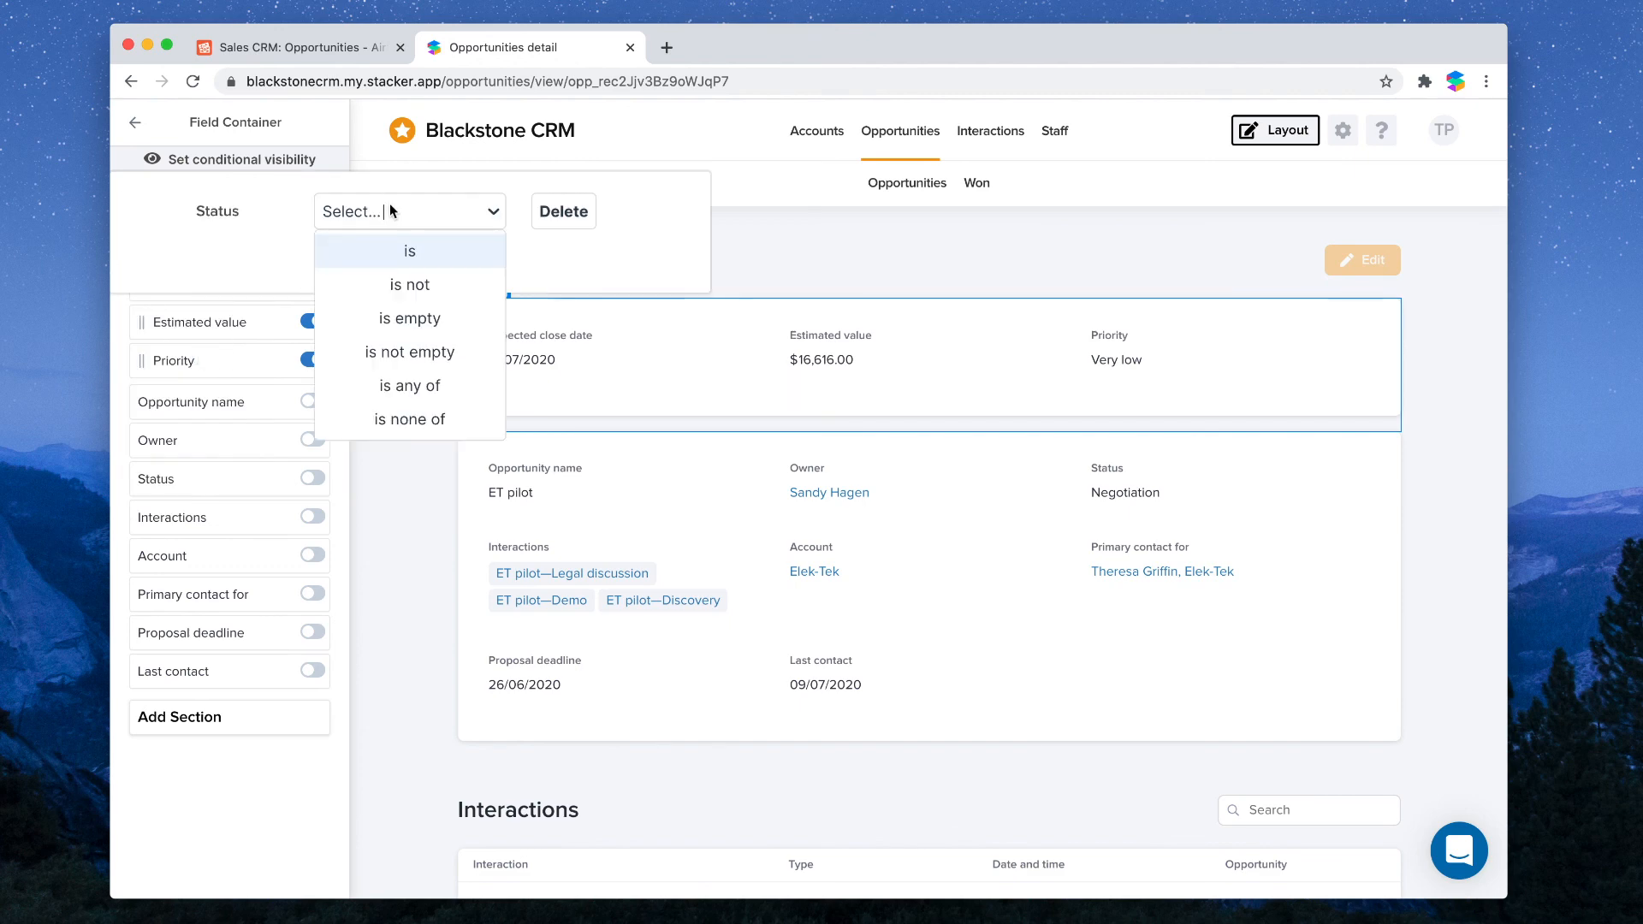
{"action": "left_click", "coordinate": [409, 288]}
{"action": "left_click", "coordinate": [519, 214]}
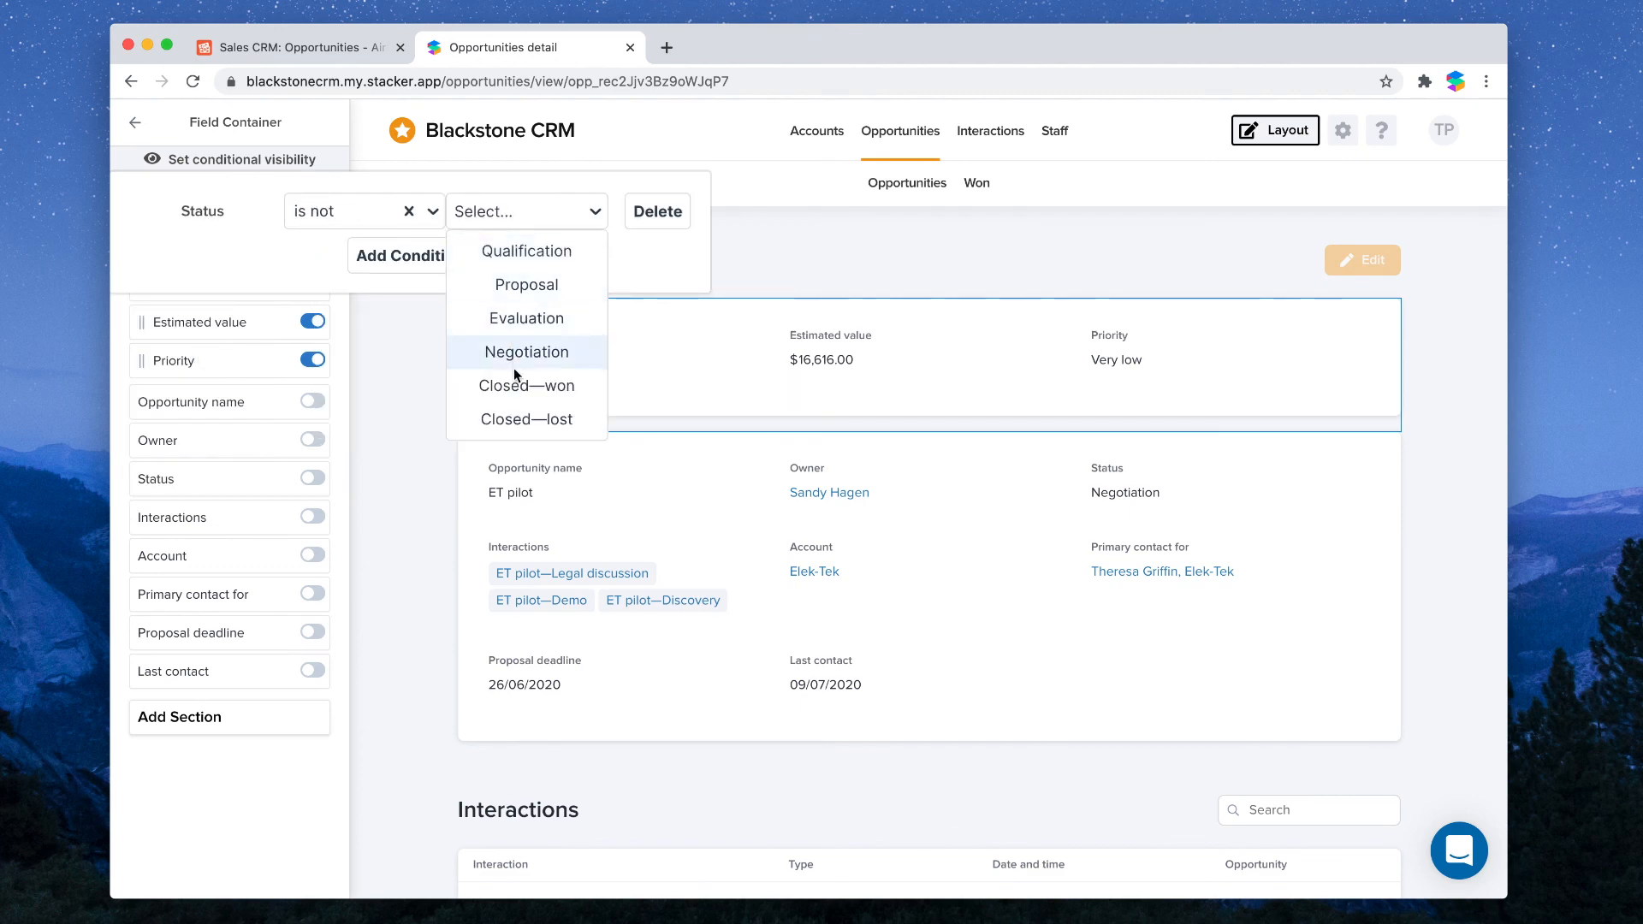
{"action": "left_click", "coordinate": [515, 383]}
{"action": "left_click", "coordinate": [518, 216]}
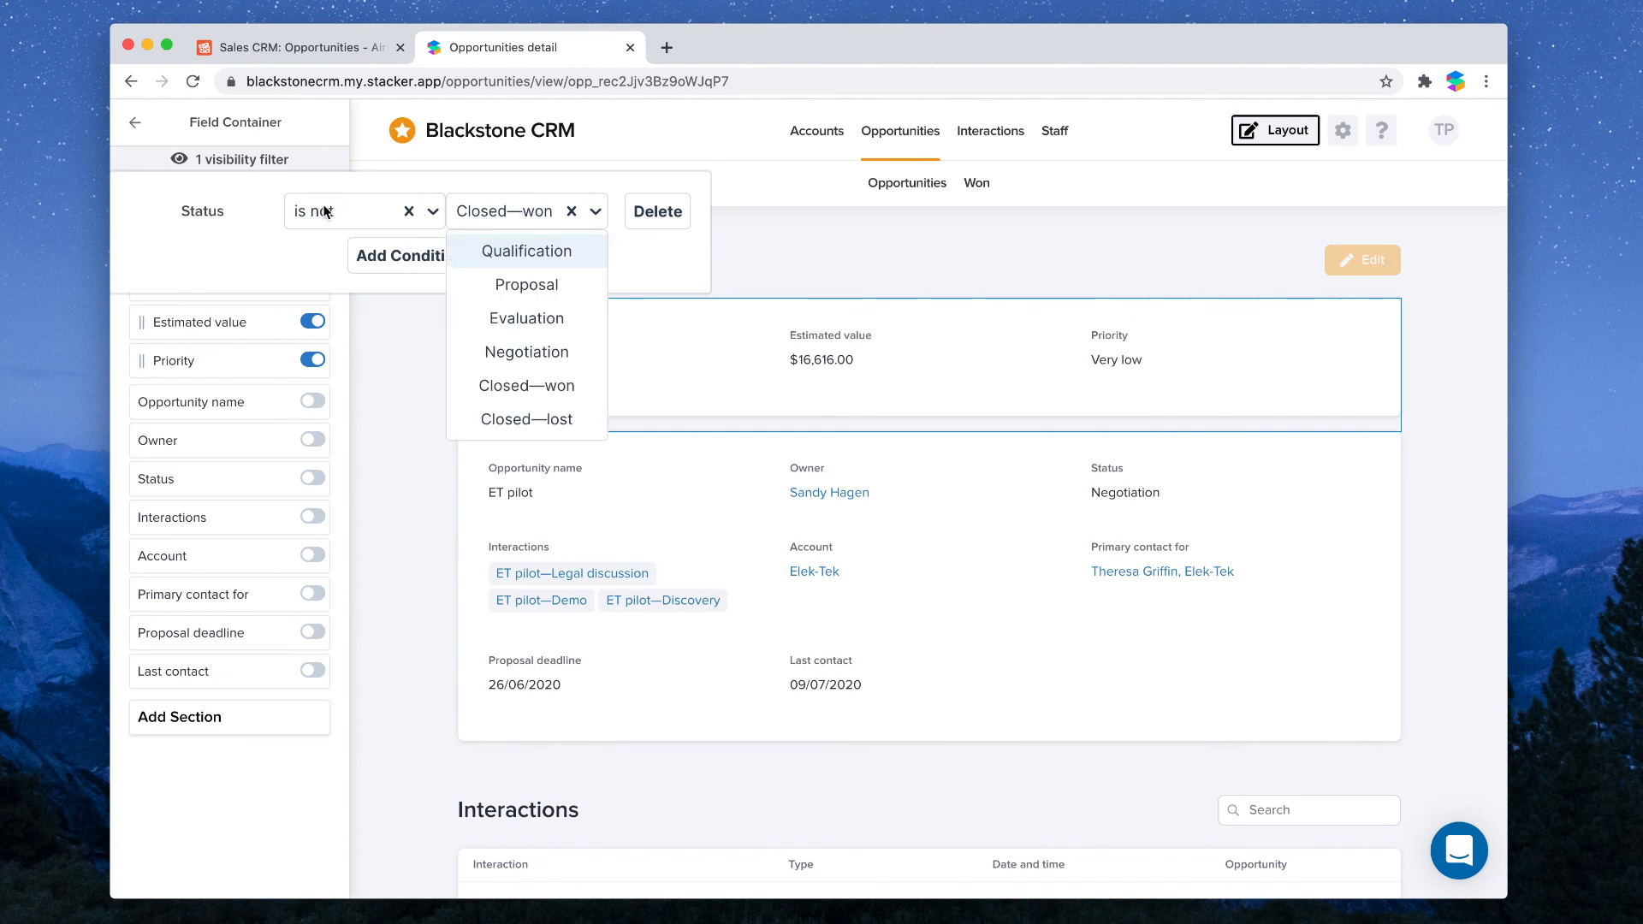
{"action": "left_click", "coordinate": [325, 210]}
{"action": "left_click", "coordinate": [207, 233]}
- Add a second visibility condition, Status is not Closed—lost, then leave the layout editor and save the changes
{"action": "left_click", "coordinate": [412, 255]}
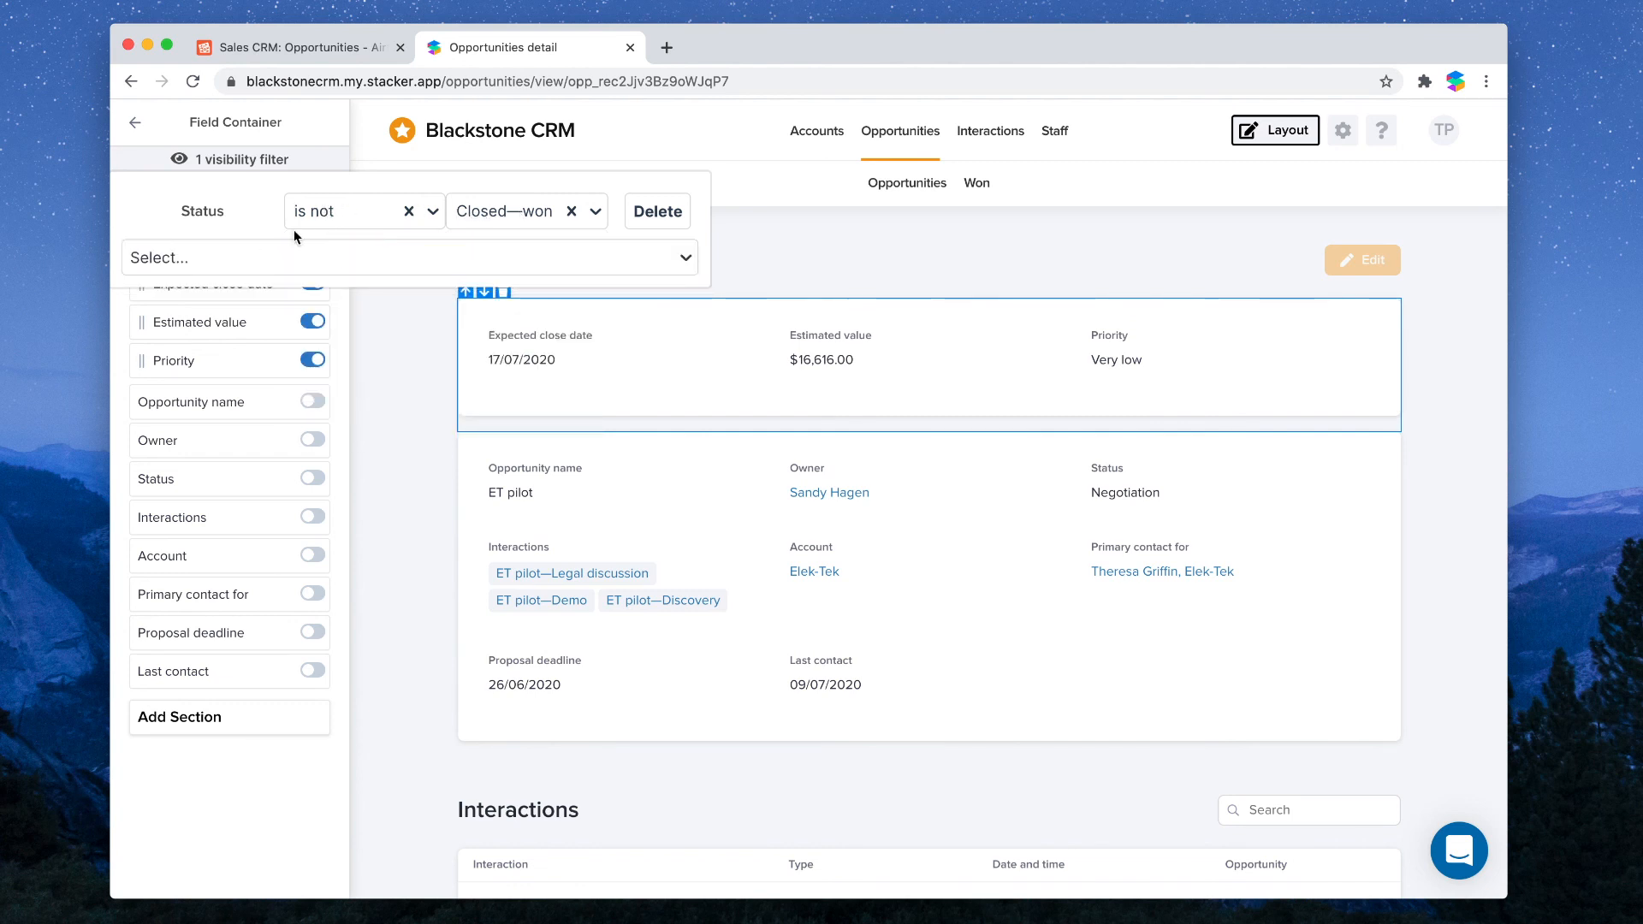
{"action": "left_click", "coordinate": [283, 257]}
{"action": "left_click", "coordinate": [411, 395]}
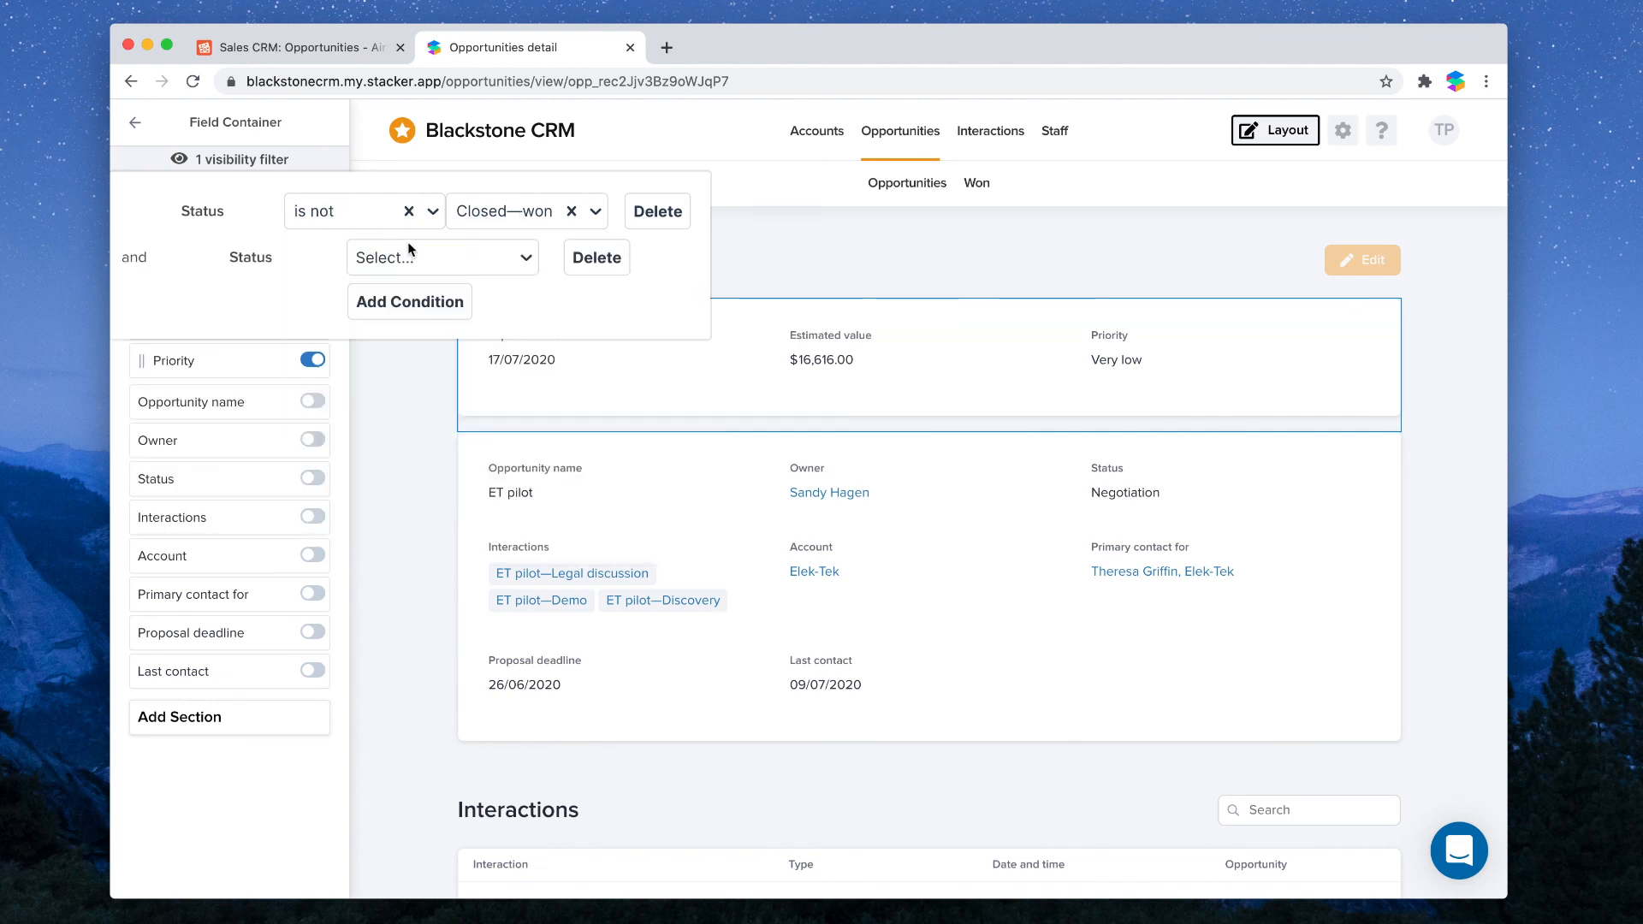
{"action": "left_click", "coordinate": [407, 249]}
{"action": "left_click", "coordinate": [419, 329]}
{"action": "left_click", "coordinate": [527, 251]}
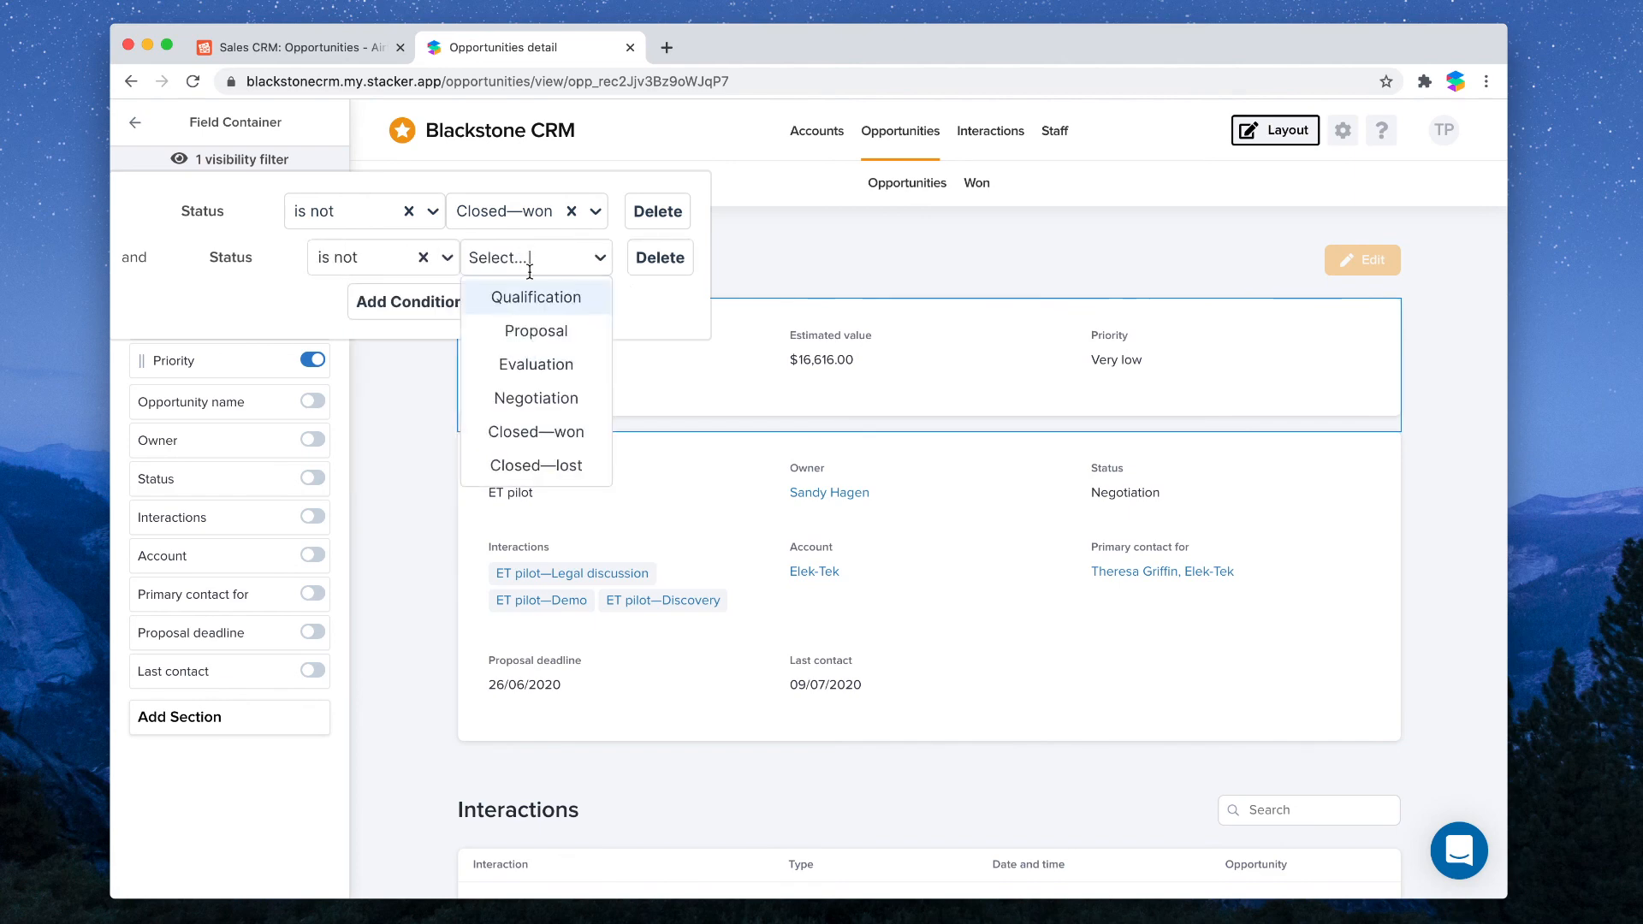
{"action": "left_click", "coordinate": [539, 450]}
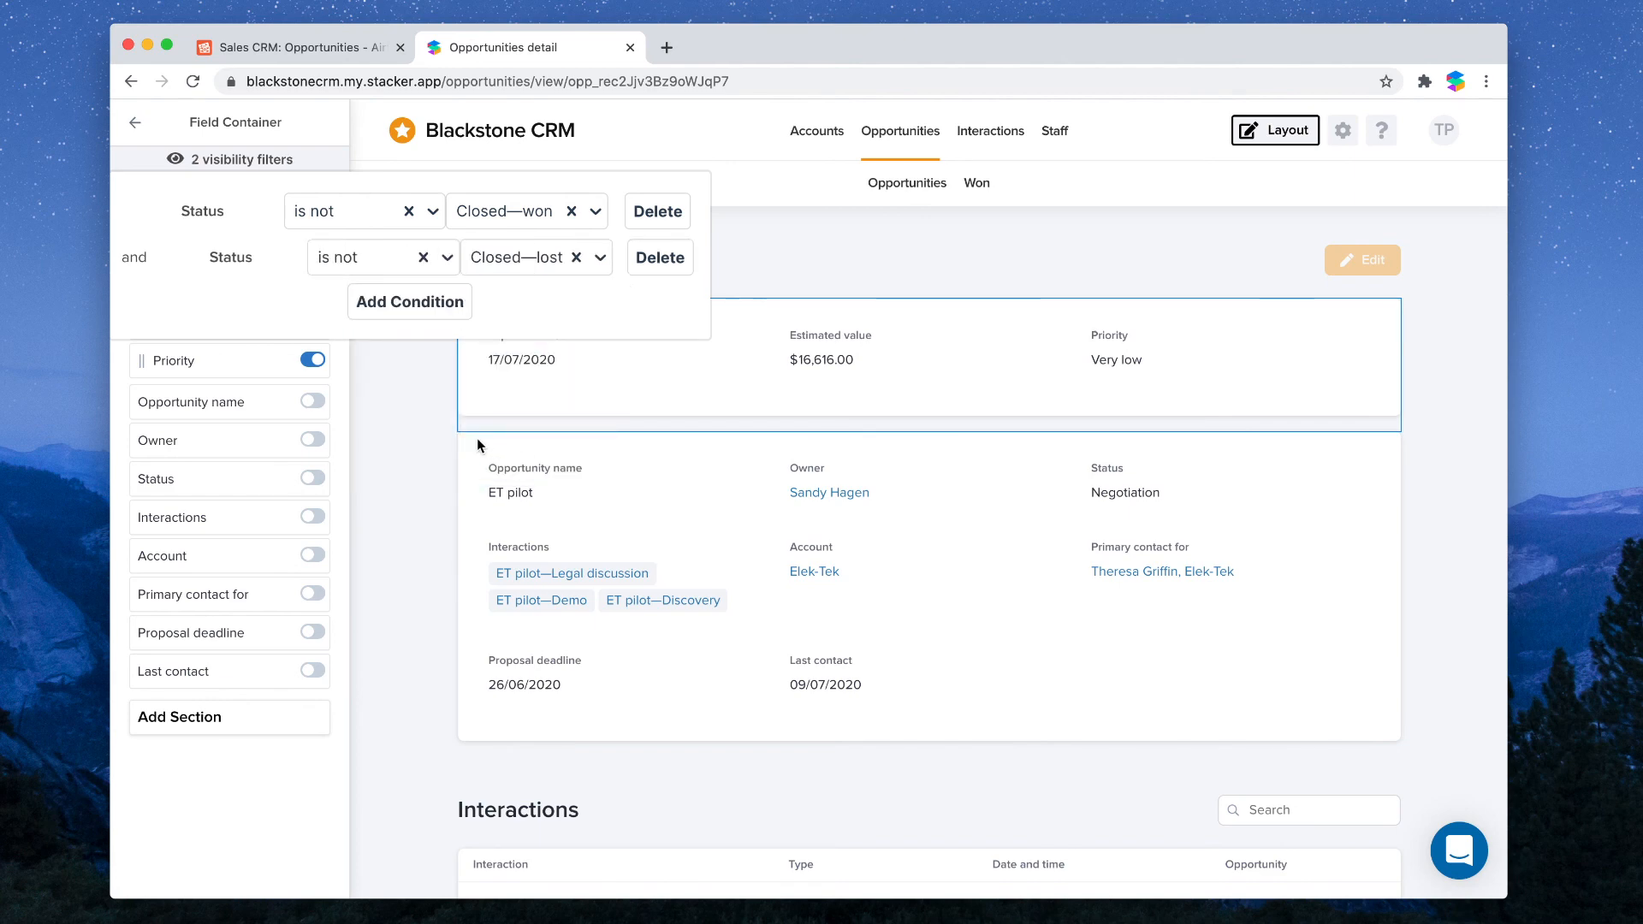
{"action": "left_click", "coordinate": [418, 419]}
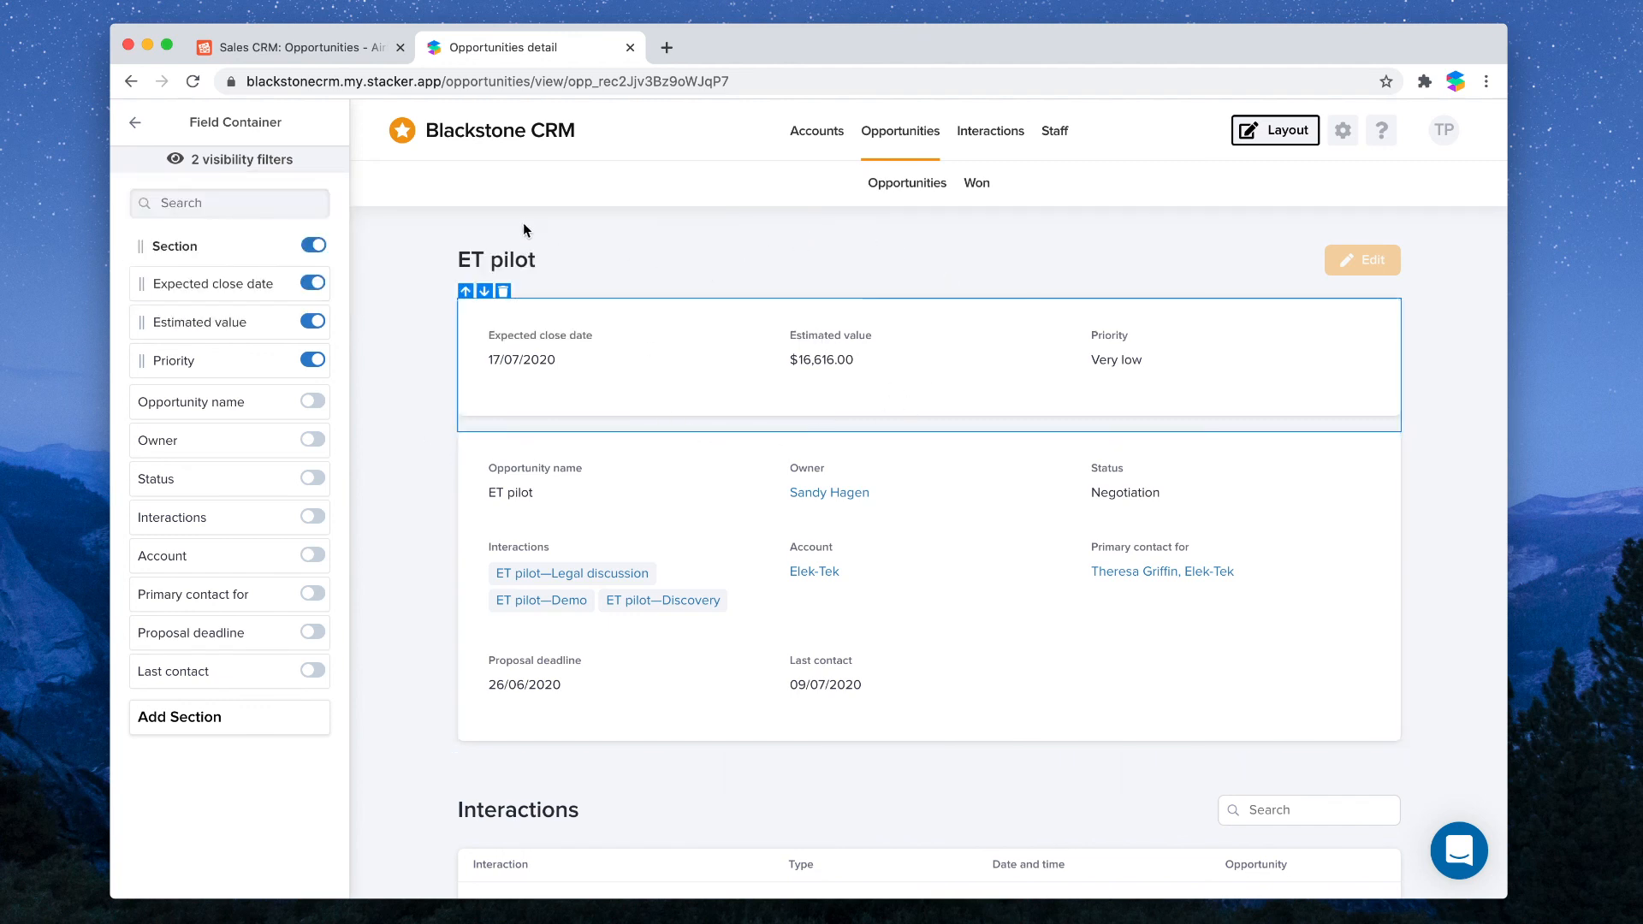
{"action": "left_click", "coordinate": [1293, 129]}
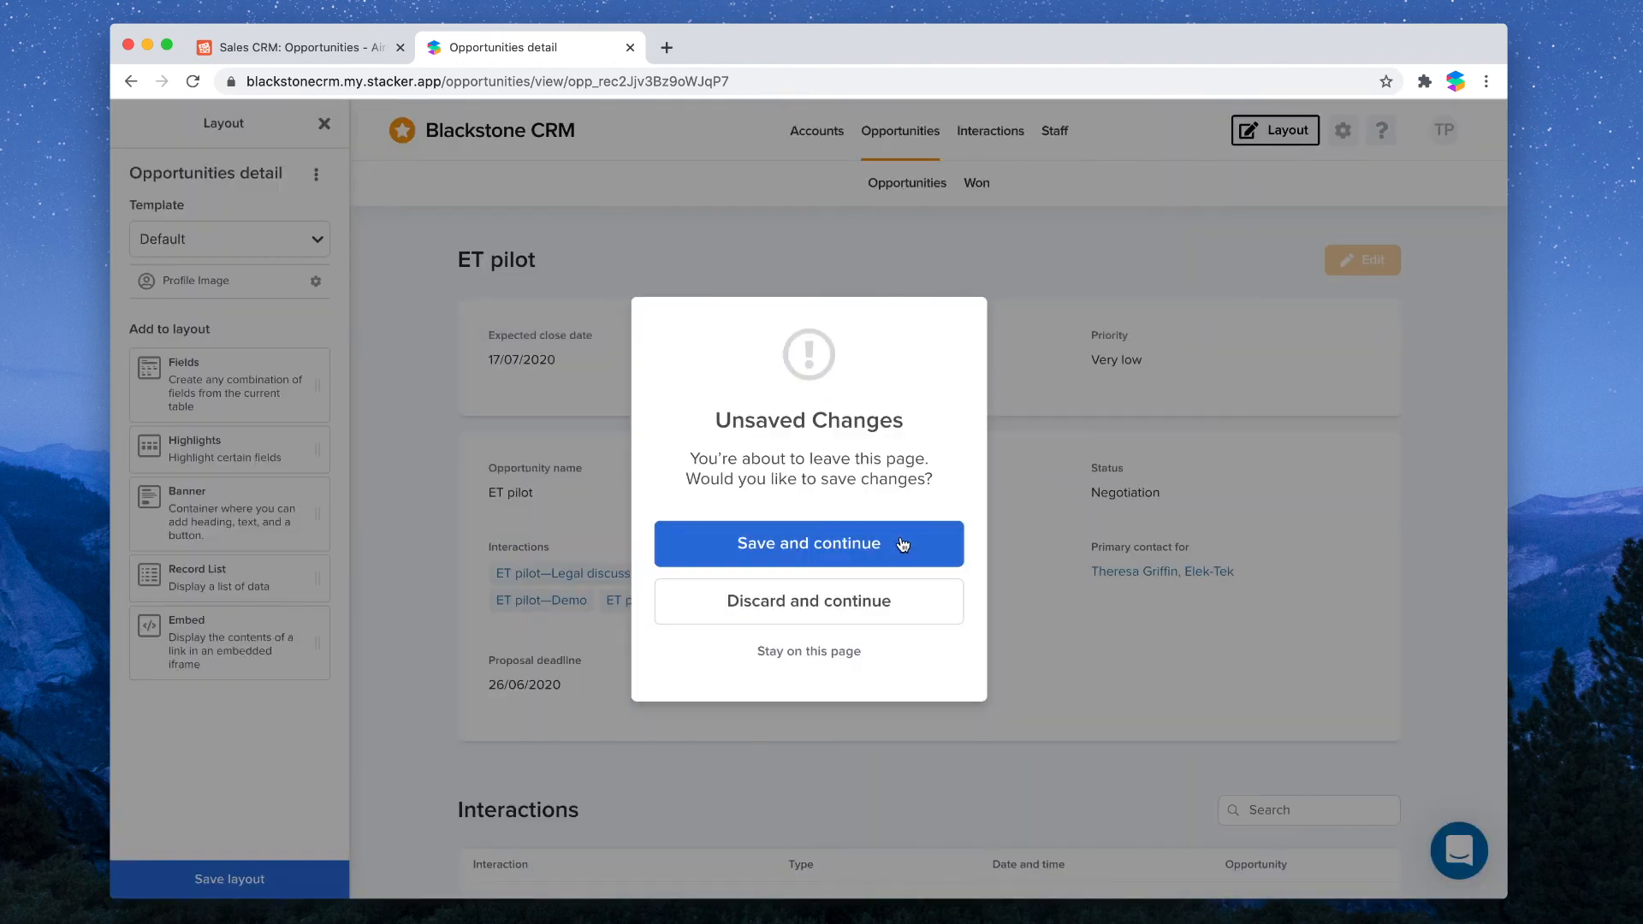
{"action": "left_click", "coordinate": [901, 548]}
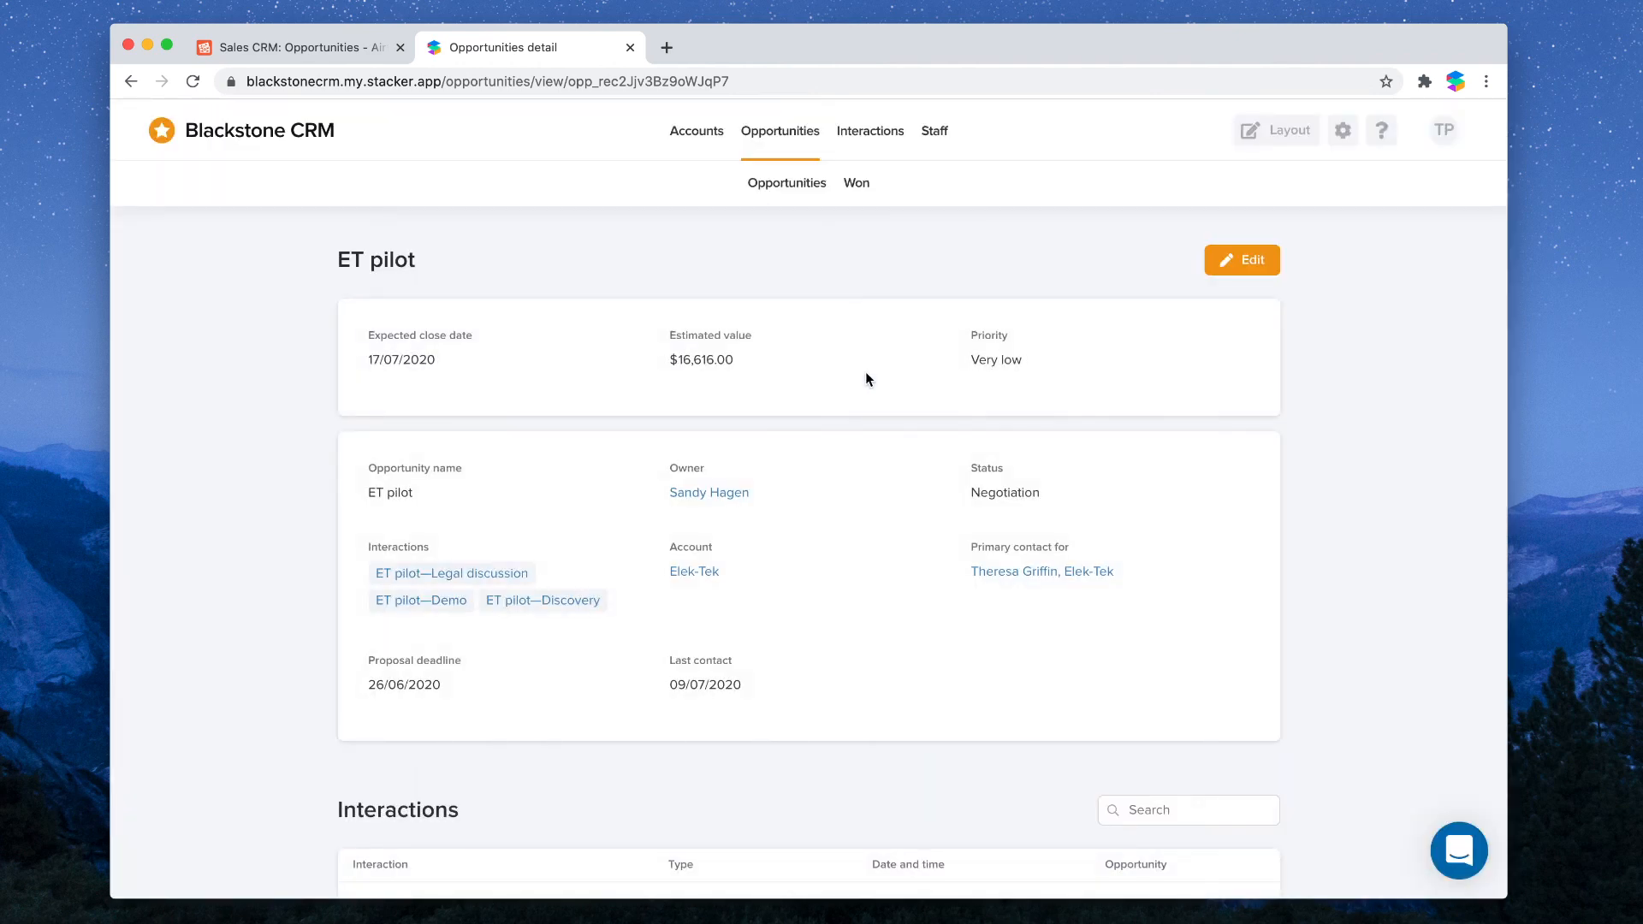
- Compare the detail pages of ET pilot, the won opportunity Payless inbound and the open opportunity Huyler main team
{"action": "scroll", "coordinate": [865, 379], "scroll_direction": "down", "scroll_amount": 2}
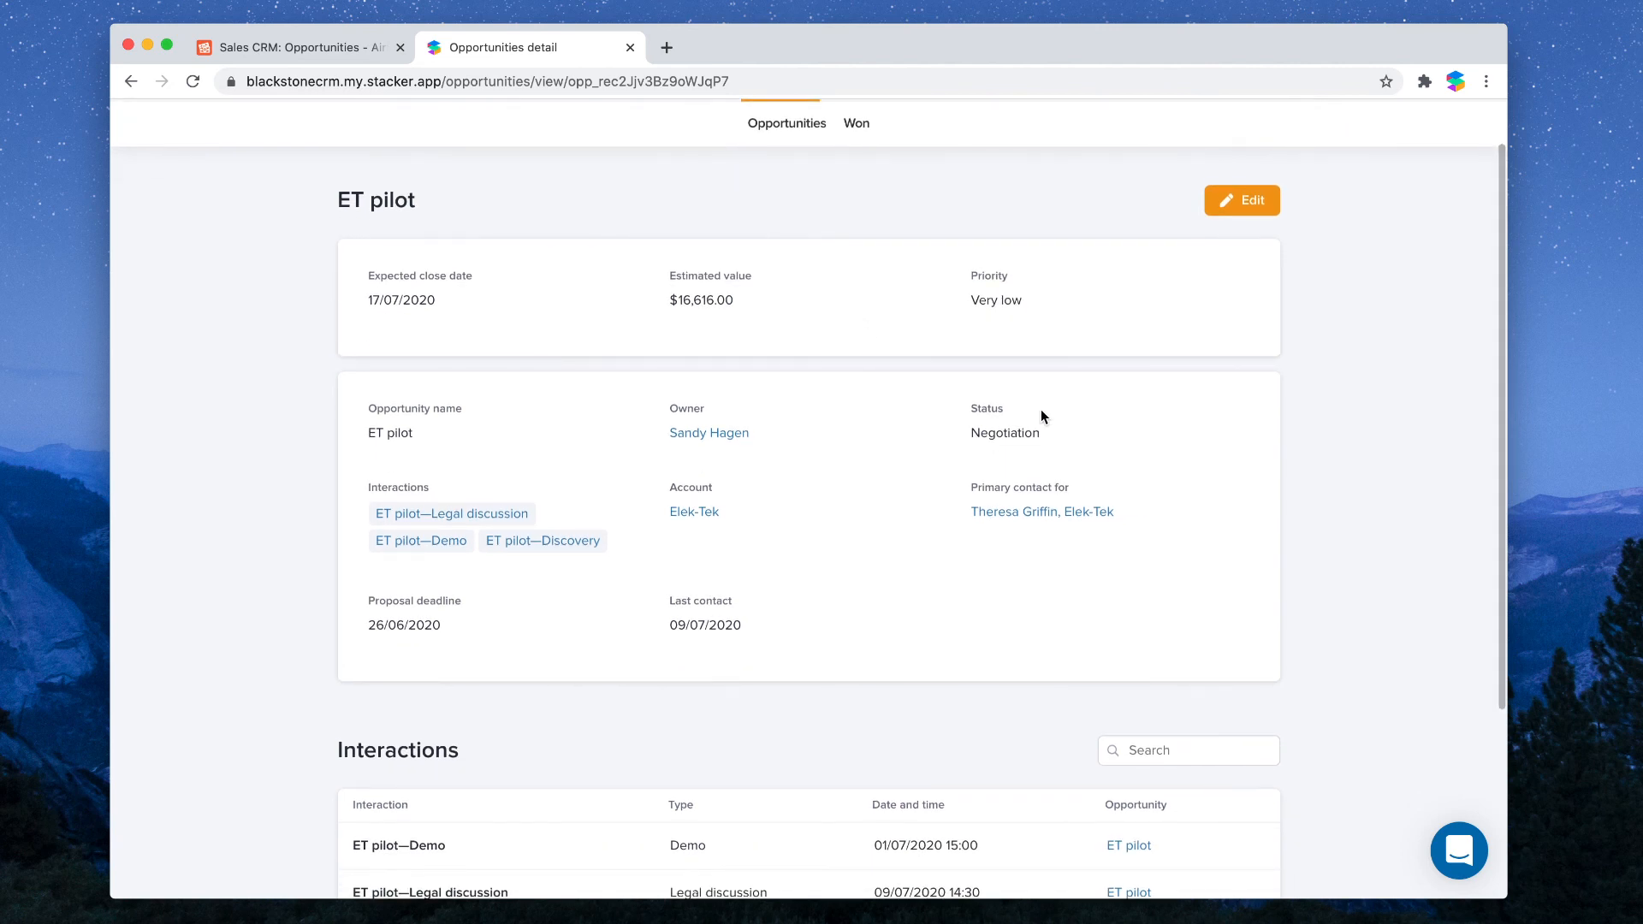
{"action": "scroll", "coordinate": [1047, 444], "scroll_direction": "up", "scroll_amount": 2}
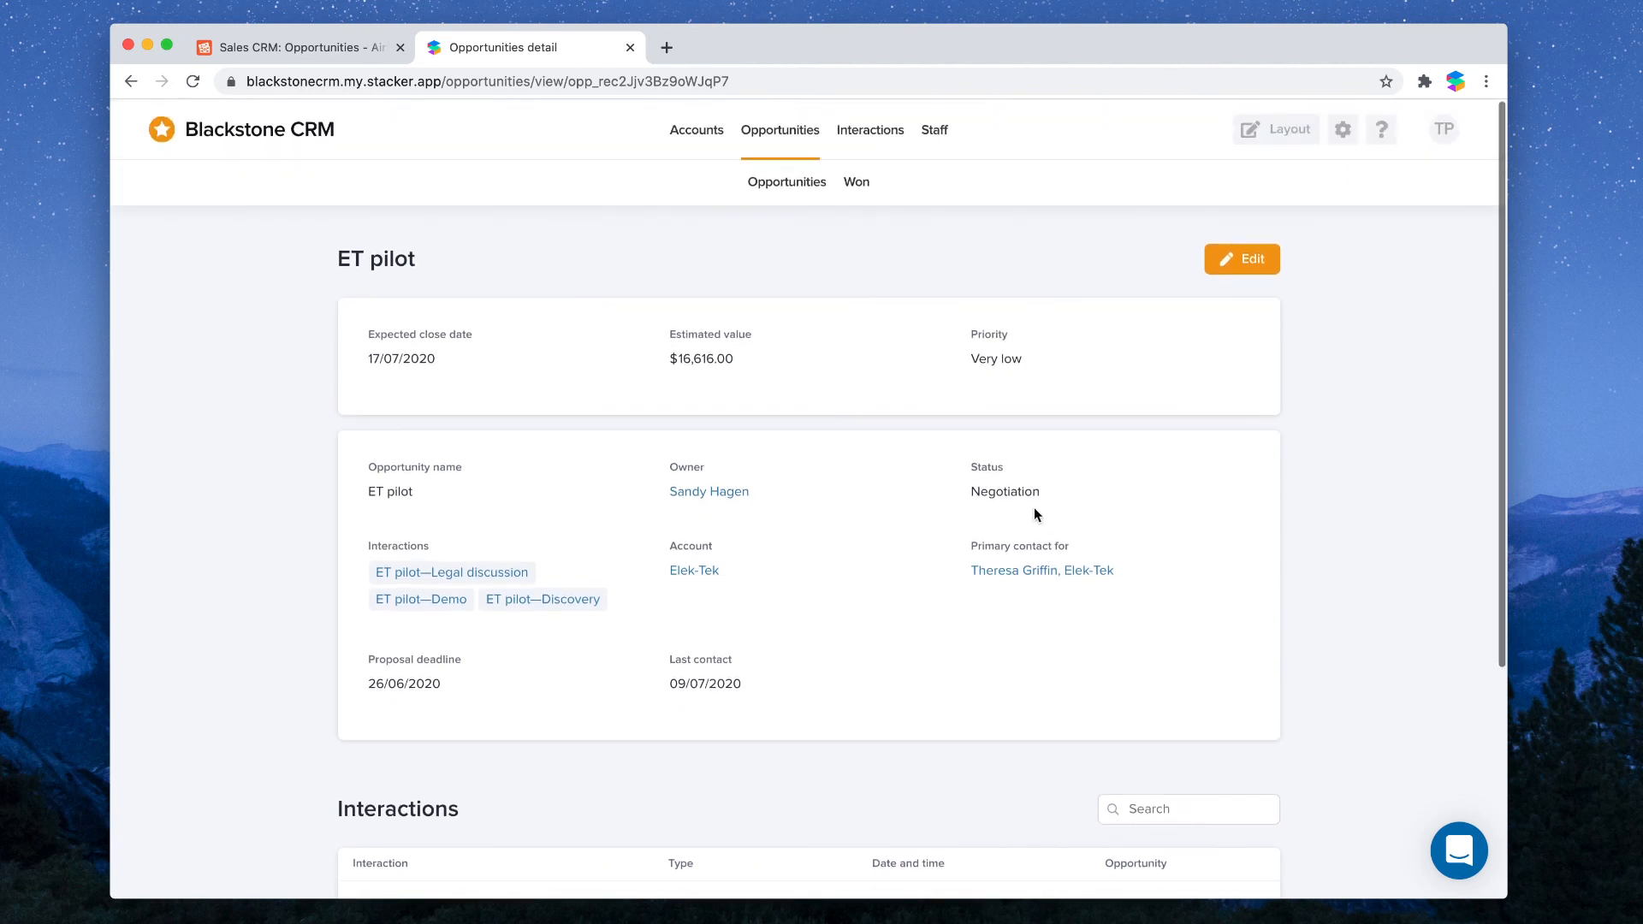
{"action": "left_click", "coordinate": [854, 181]}
{"action": "left_click", "coordinate": [766, 342]}
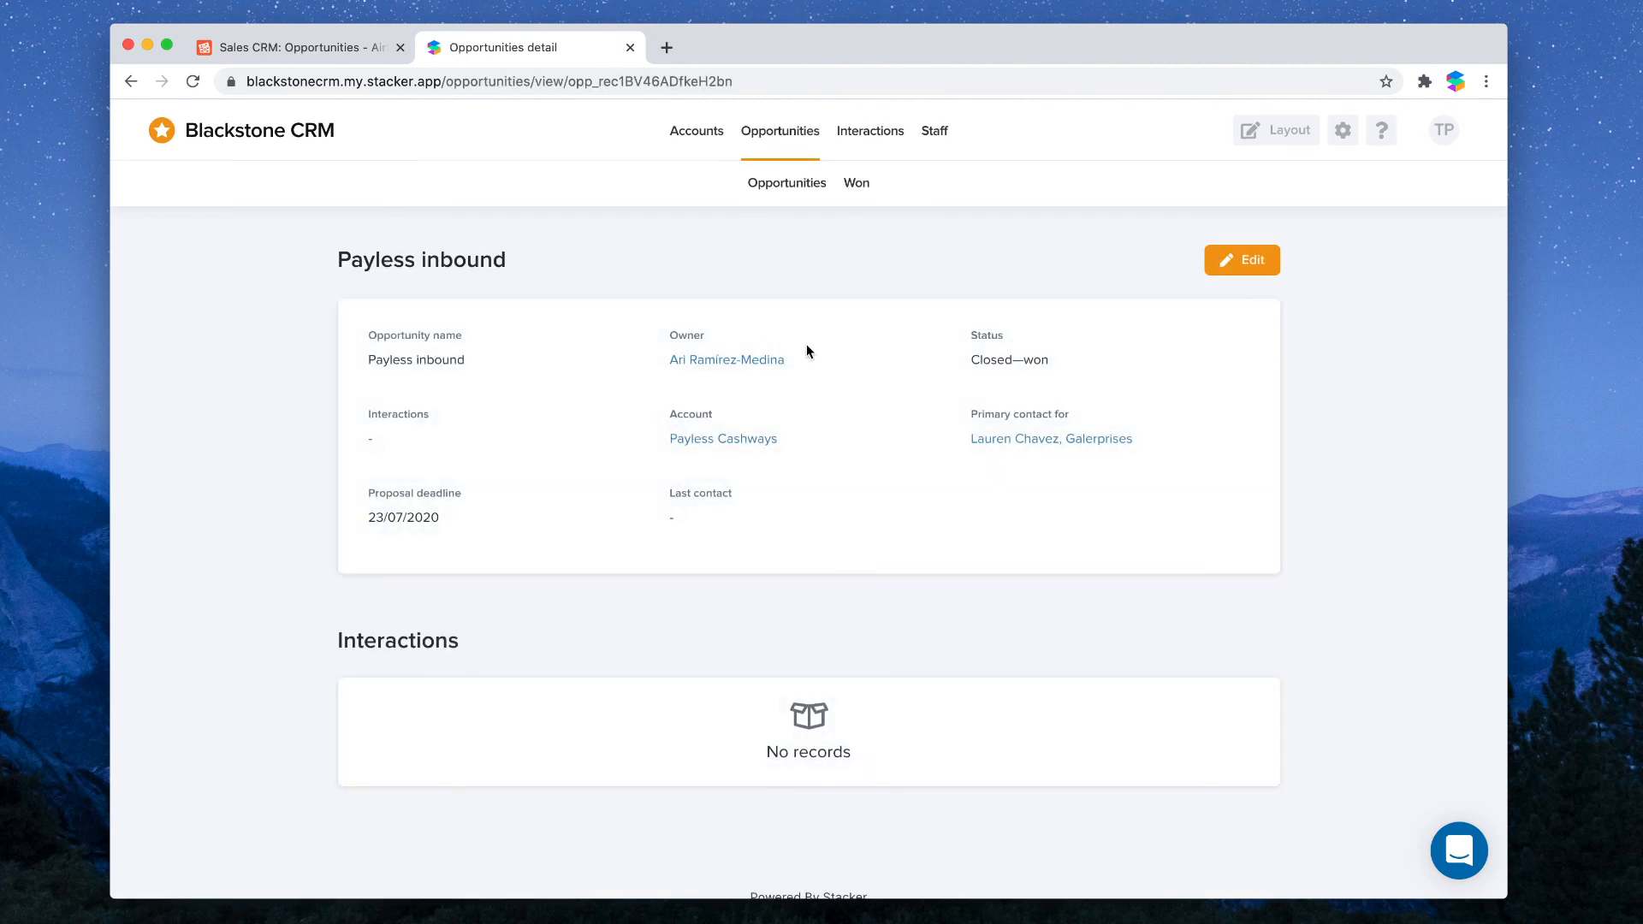
{"action": "left_click", "coordinate": [800, 184]}
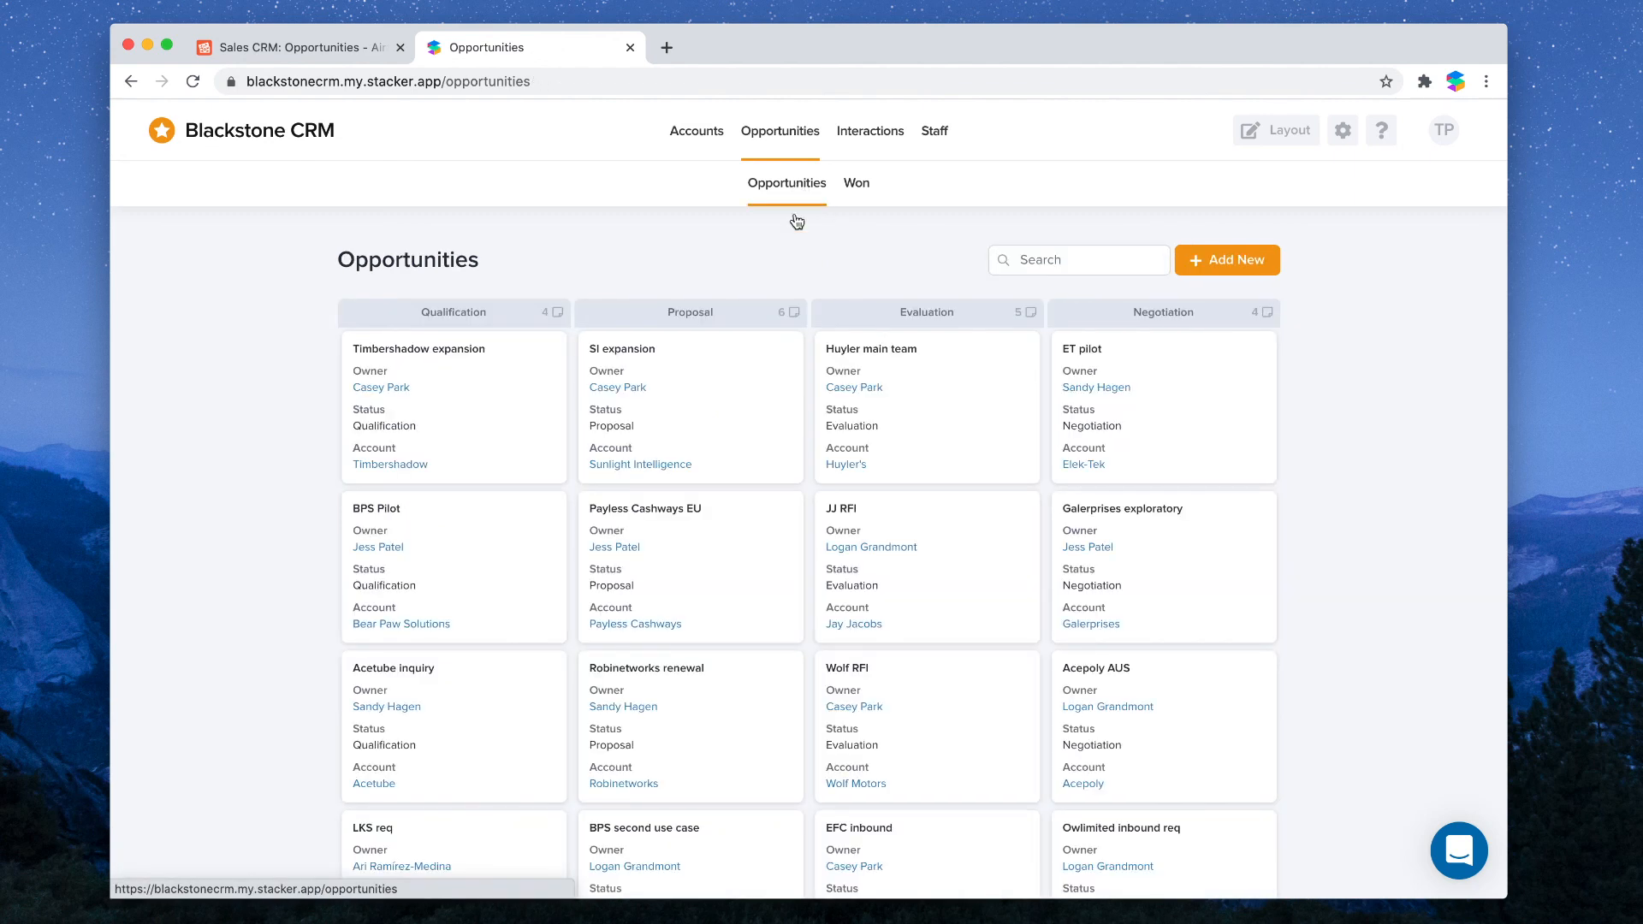
{"action": "left_click", "coordinate": [899, 355]}
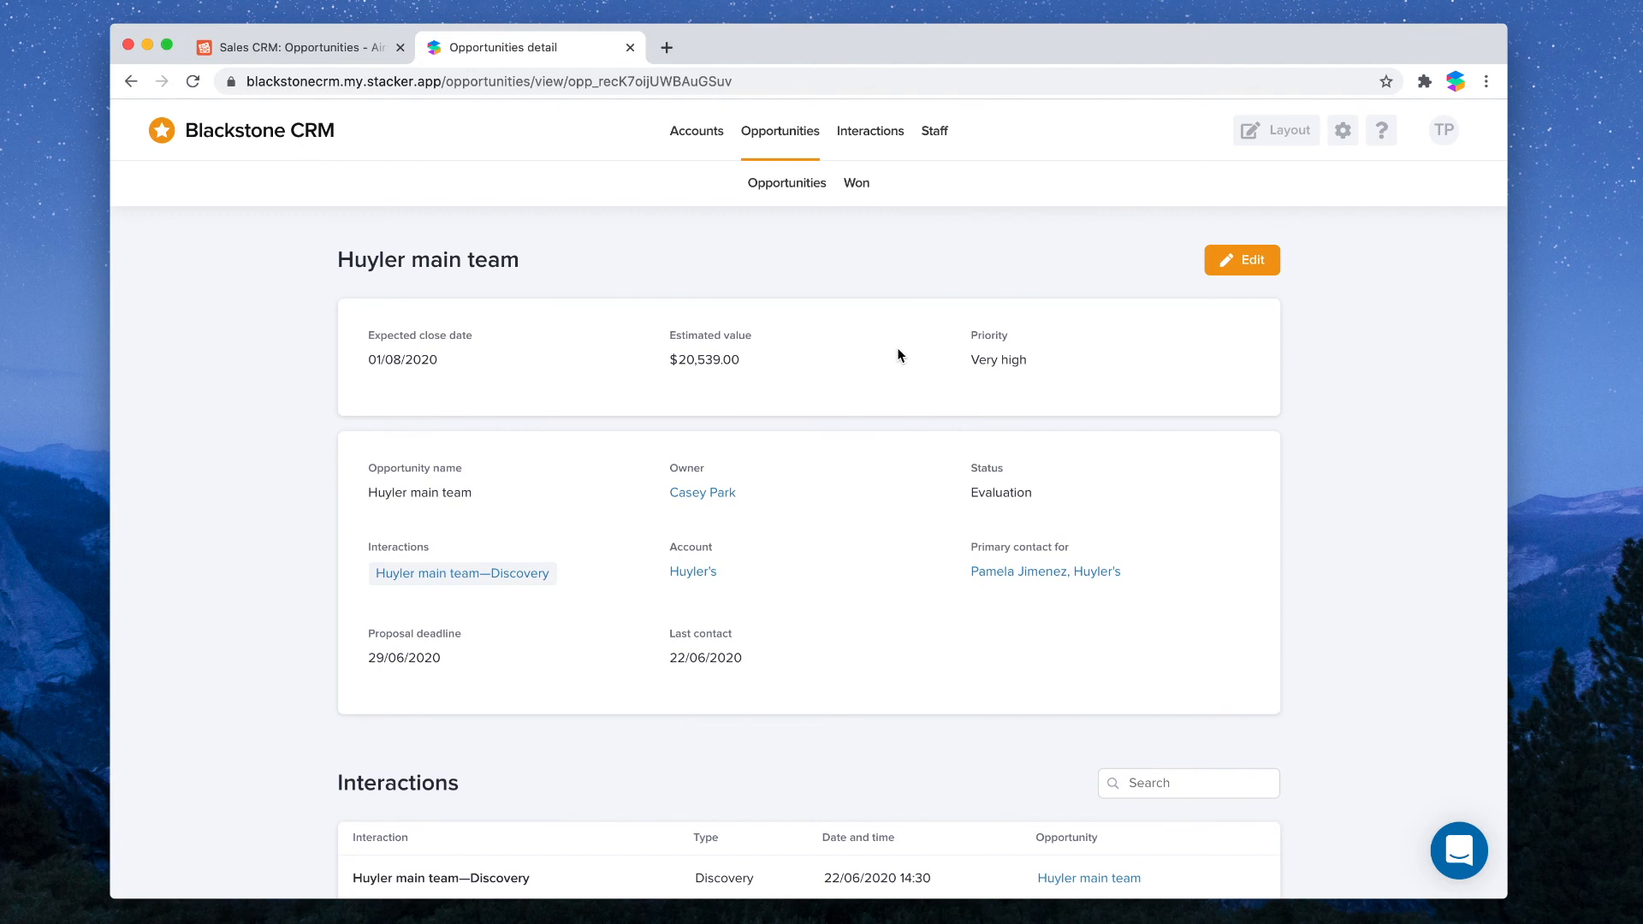
- Look over the Accounts list, the Opportunities board and the Interactions list
{"action": "left_click", "coordinate": [689, 128]}
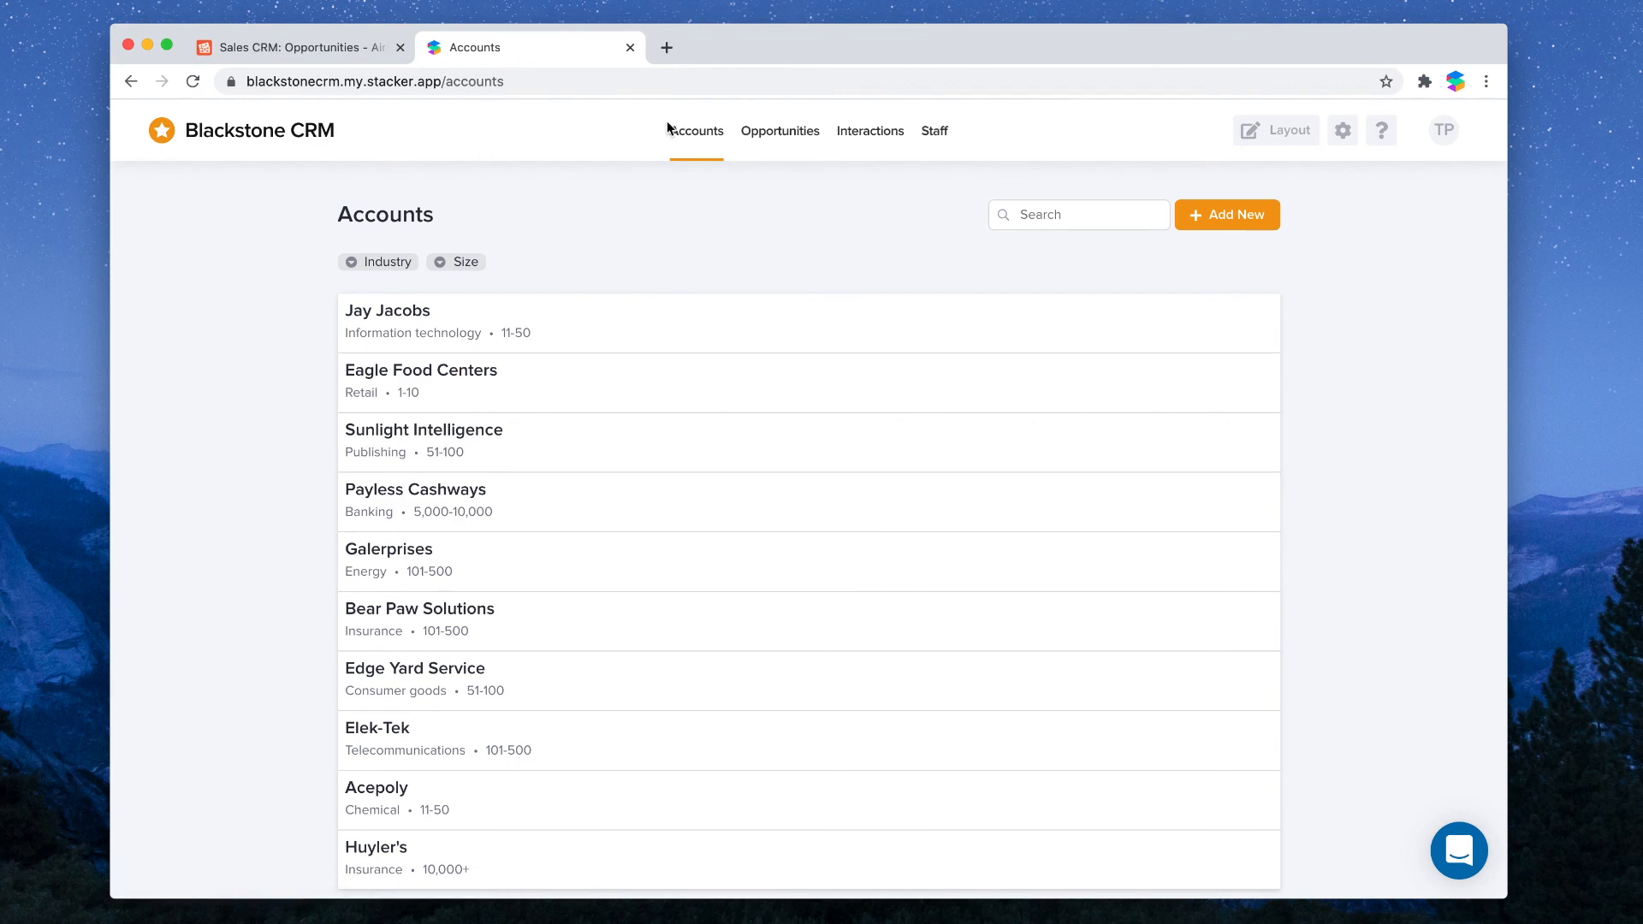
{"action": "left_click", "coordinate": [765, 137]}
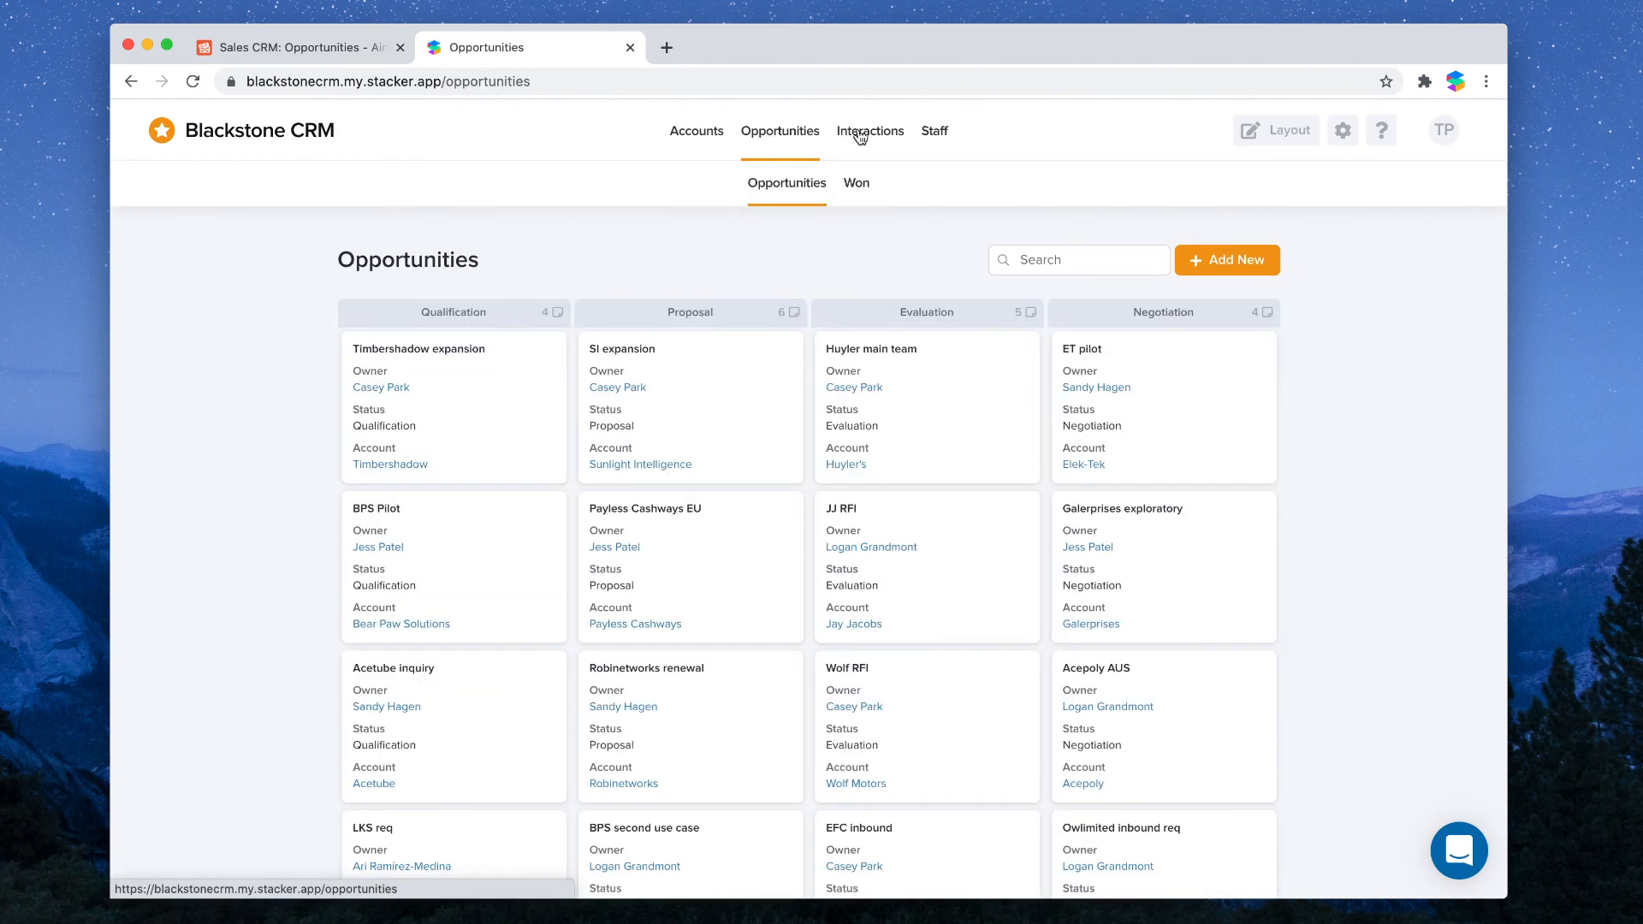
{"action": "left_click", "coordinate": [860, 137]}
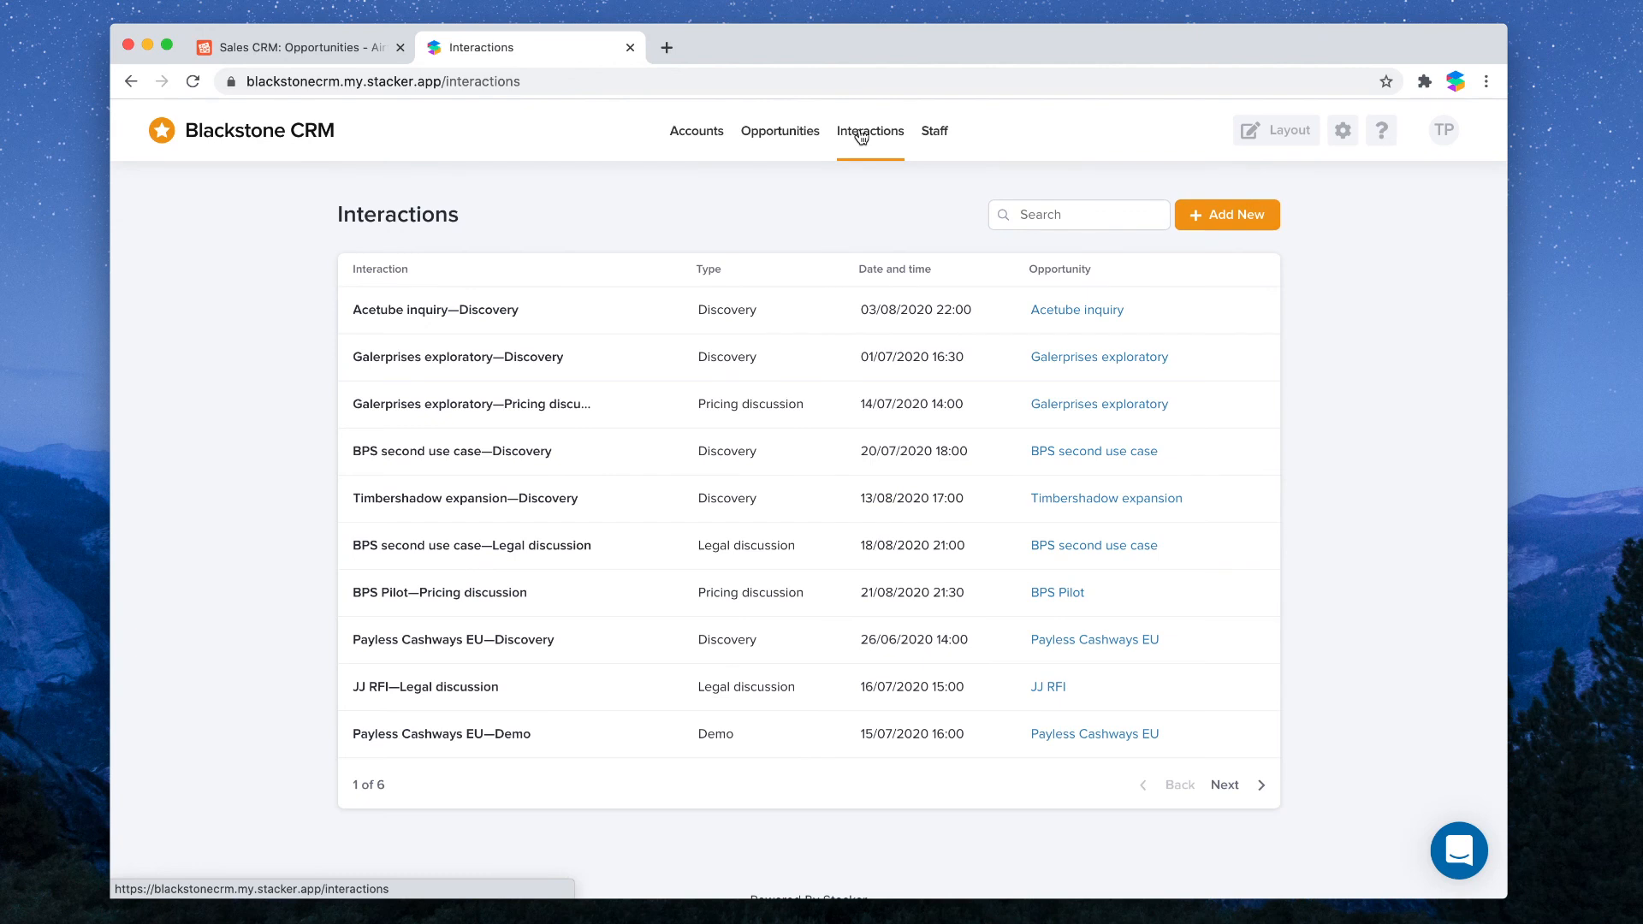
- Open the Staff list's layout, check its cover image source and set the display to Card
{"action": "left_click", "coordinate": [929, 135]}
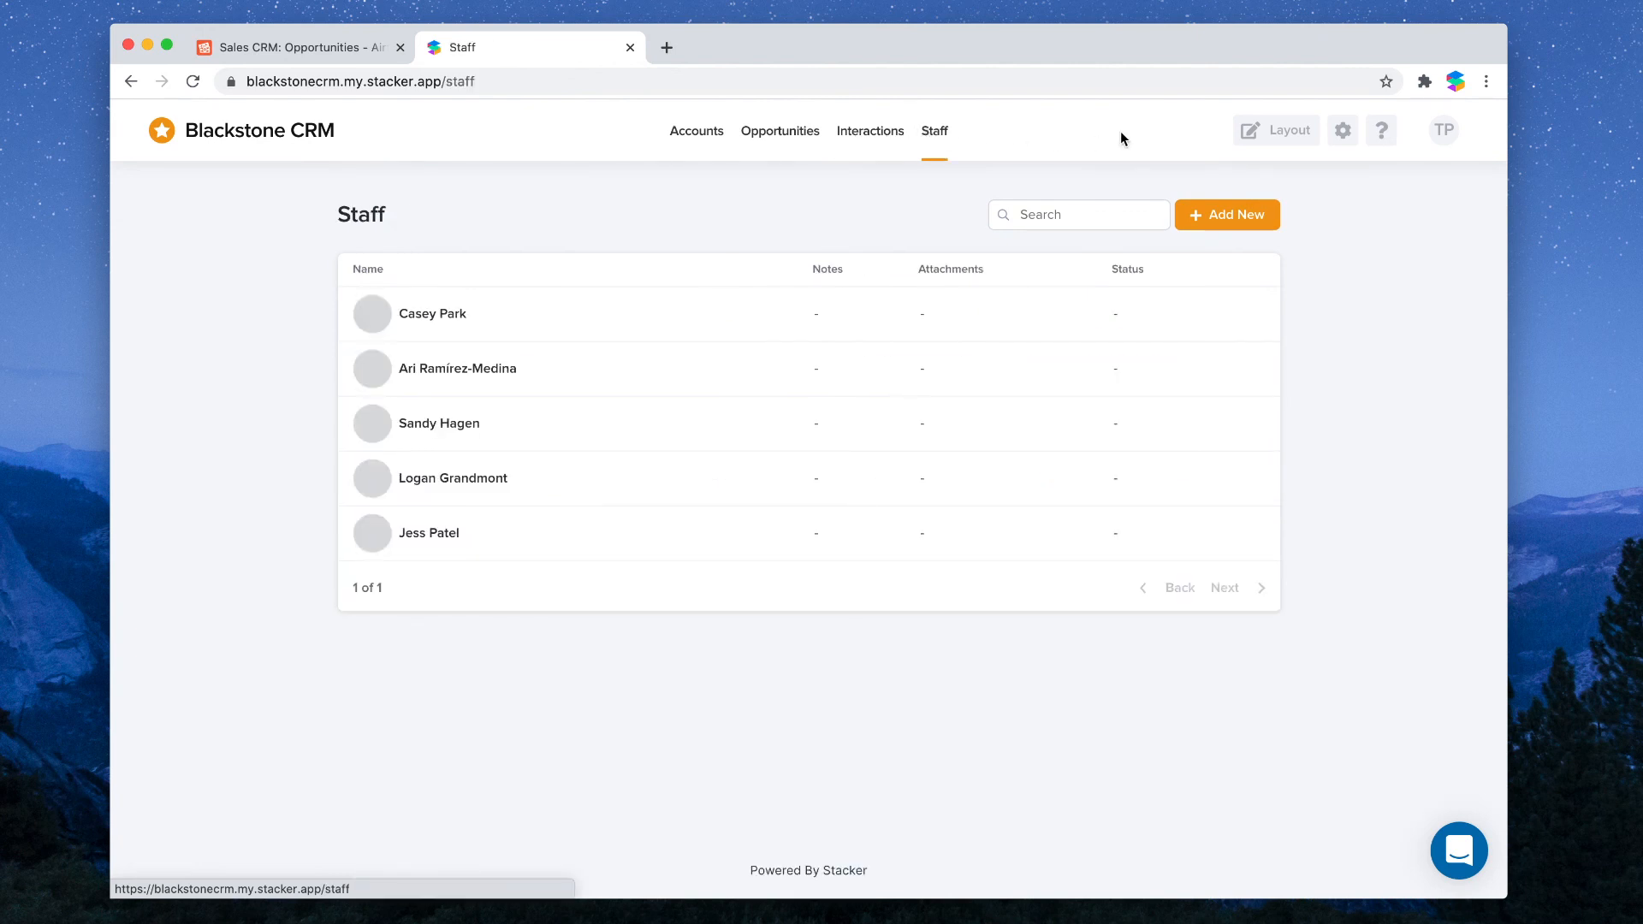
{"action": "left_click", "coordinate": [1286, 137]}
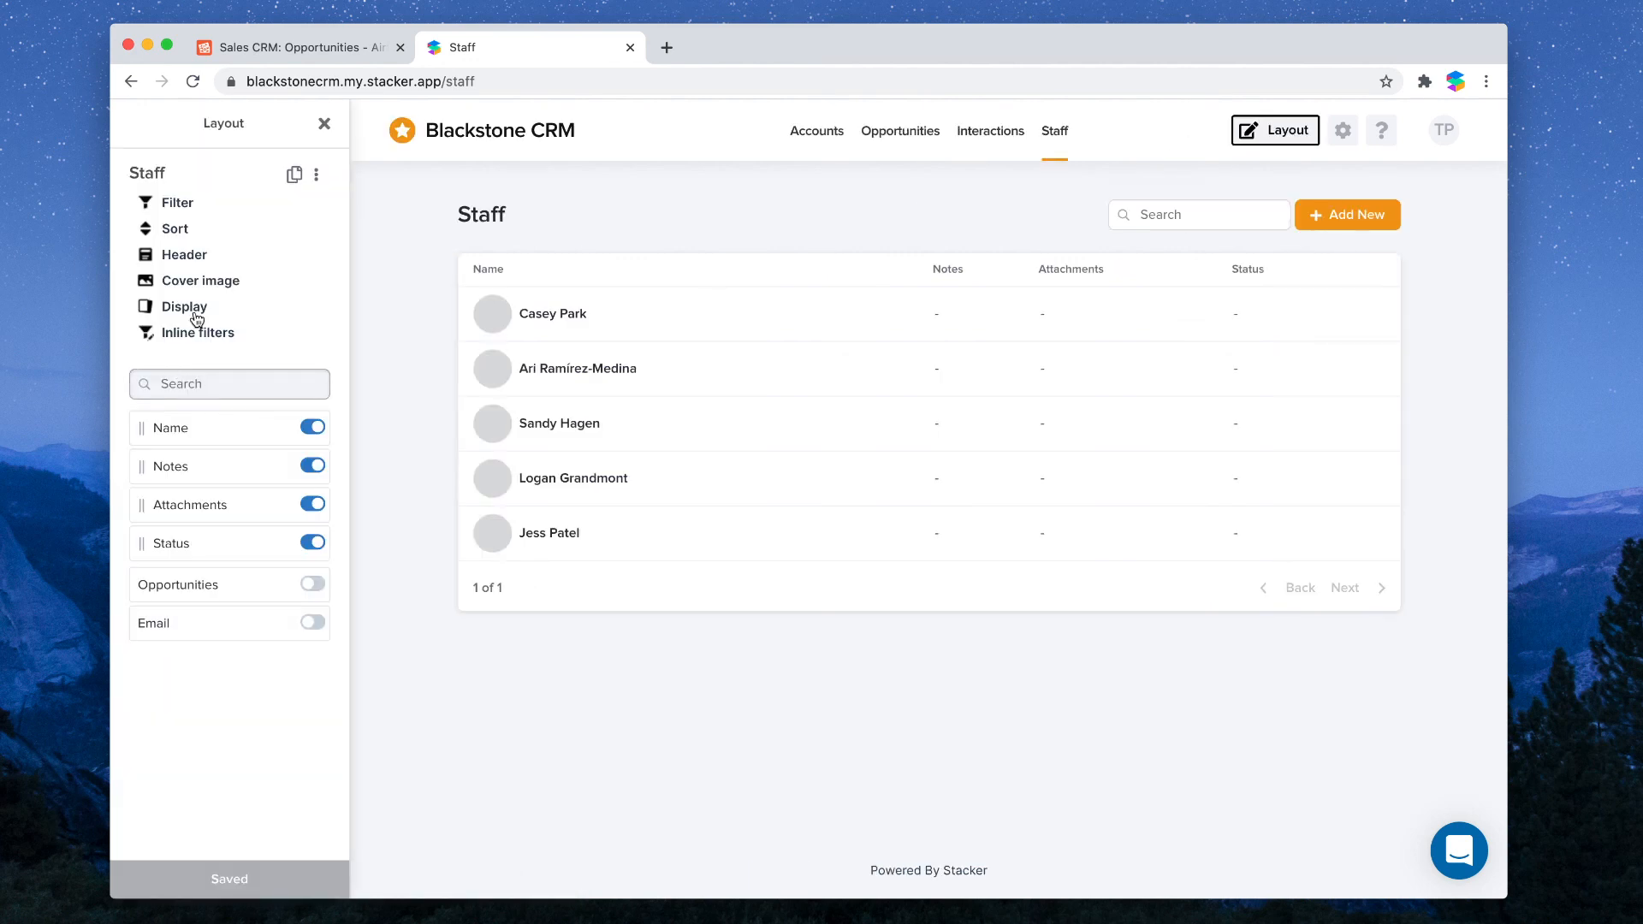
{"action": "left_click", "coordinate": [200, 281]}
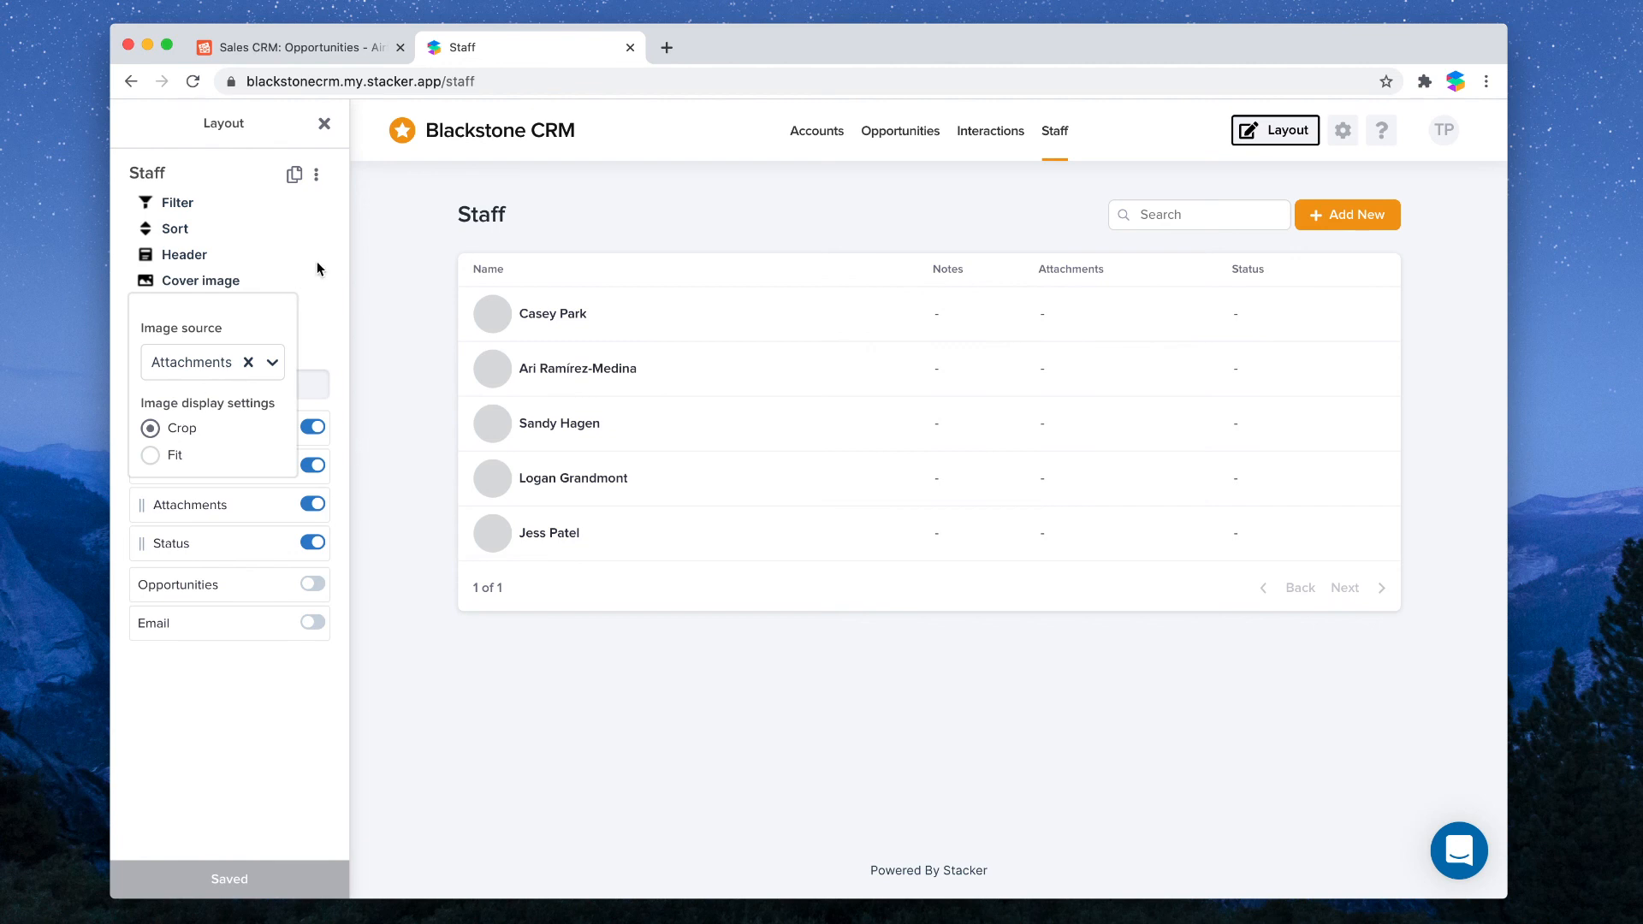
{"action": "left_click", "coordinate": [316, 260]}
{"action": "left_click", "coordinate": [176, 306]}
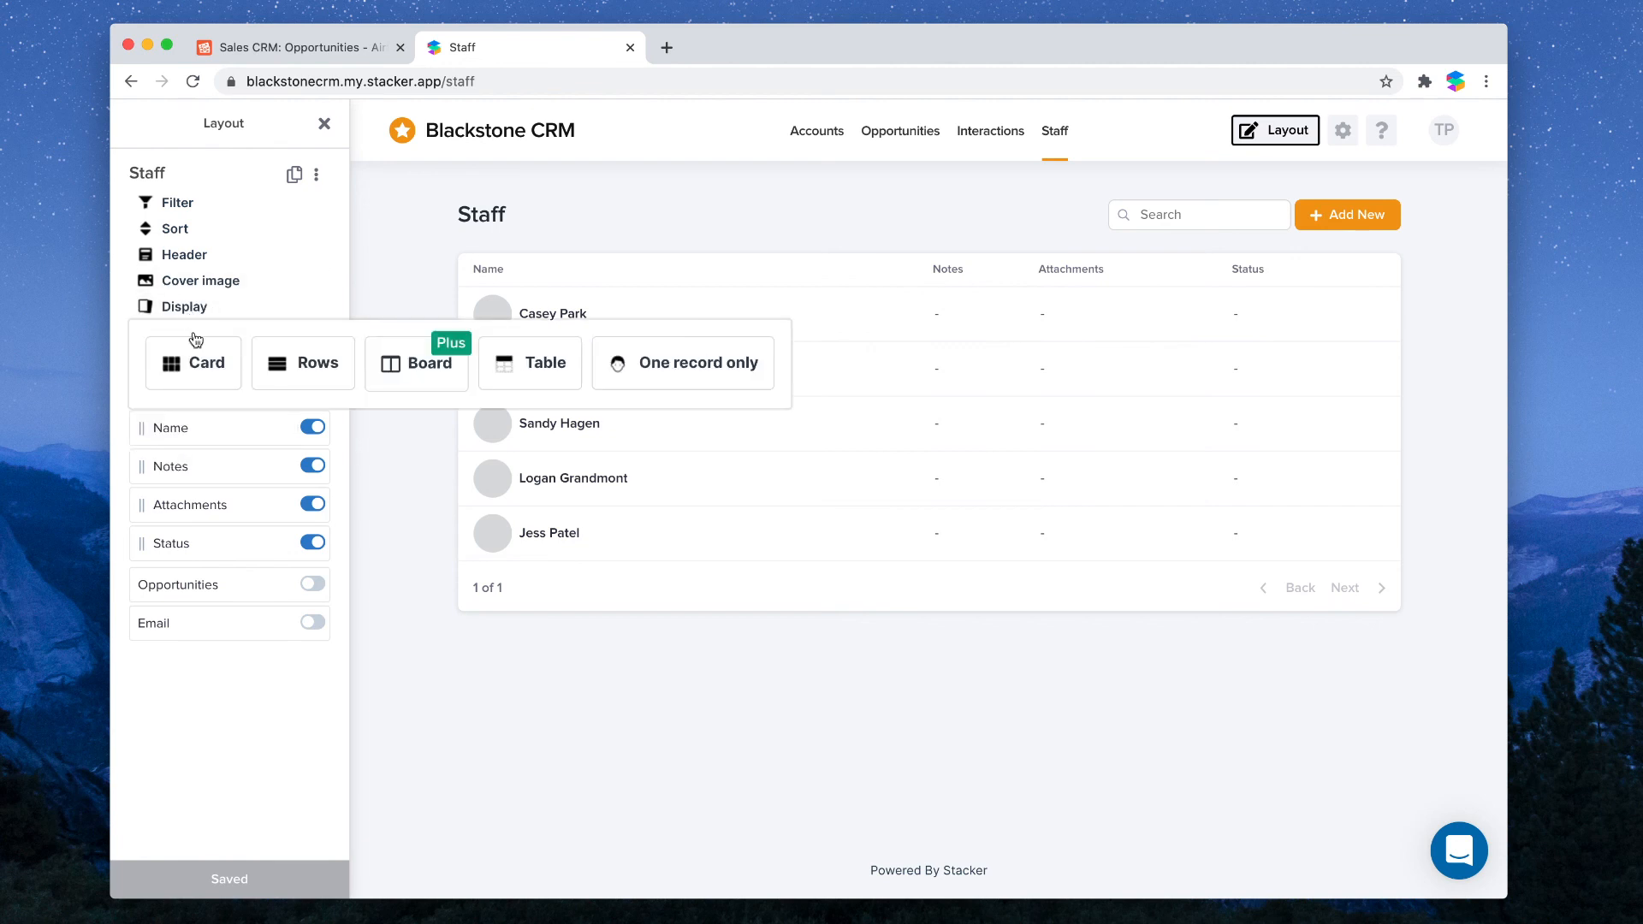
{"action": "left_click", "coordinate": [204, 379]}
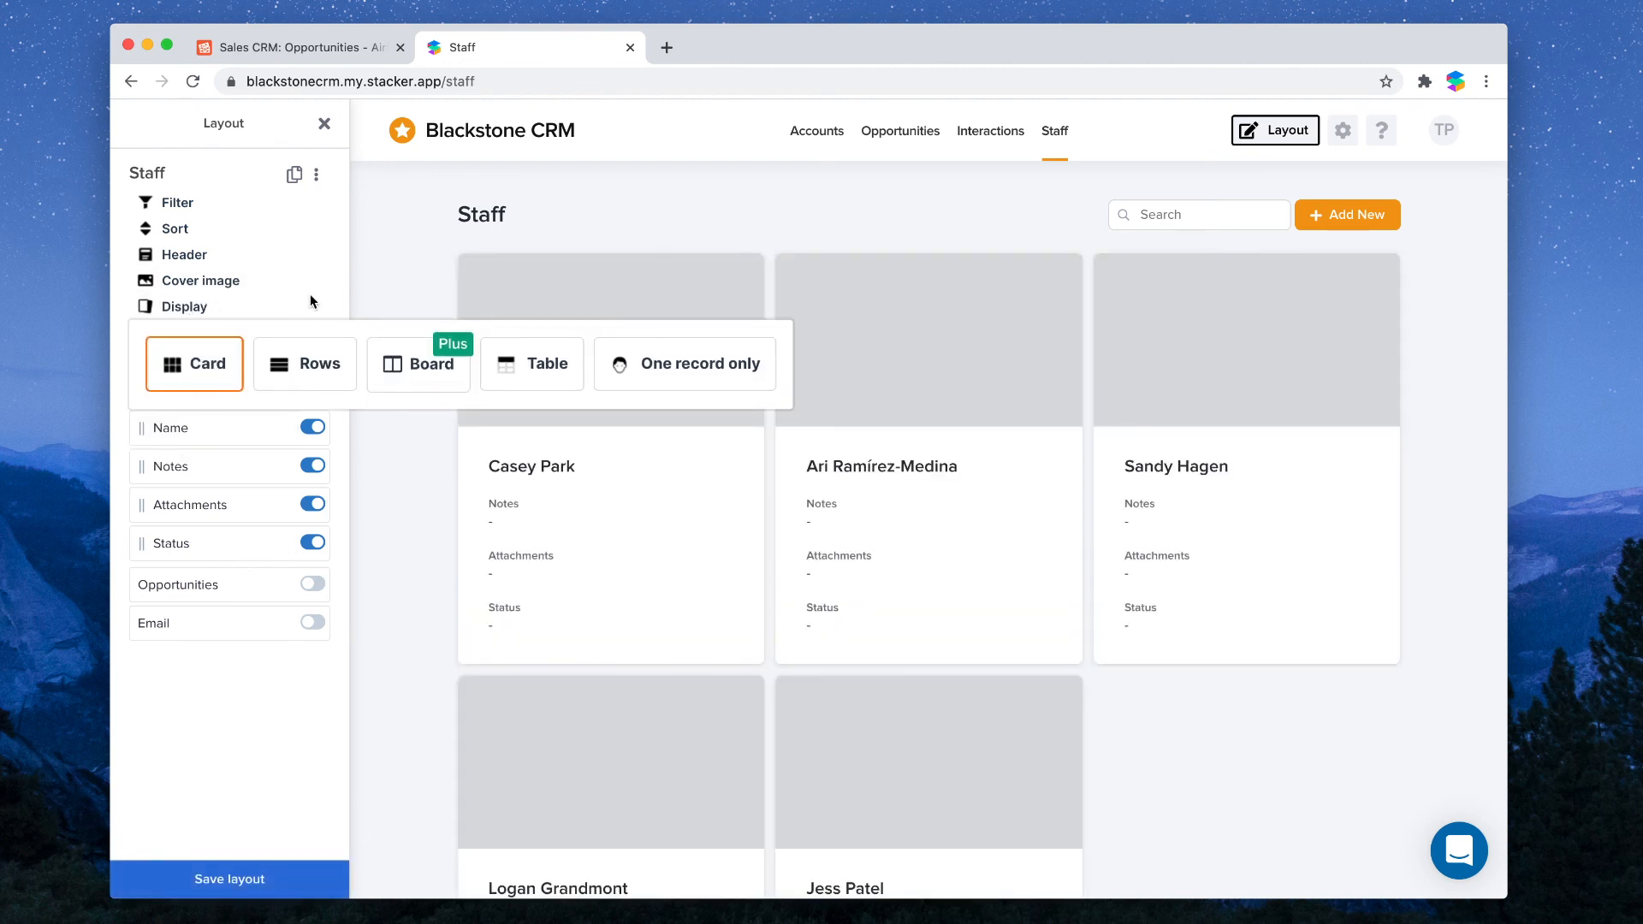
{"action": "left_click", "coordinate": [337, 282]}
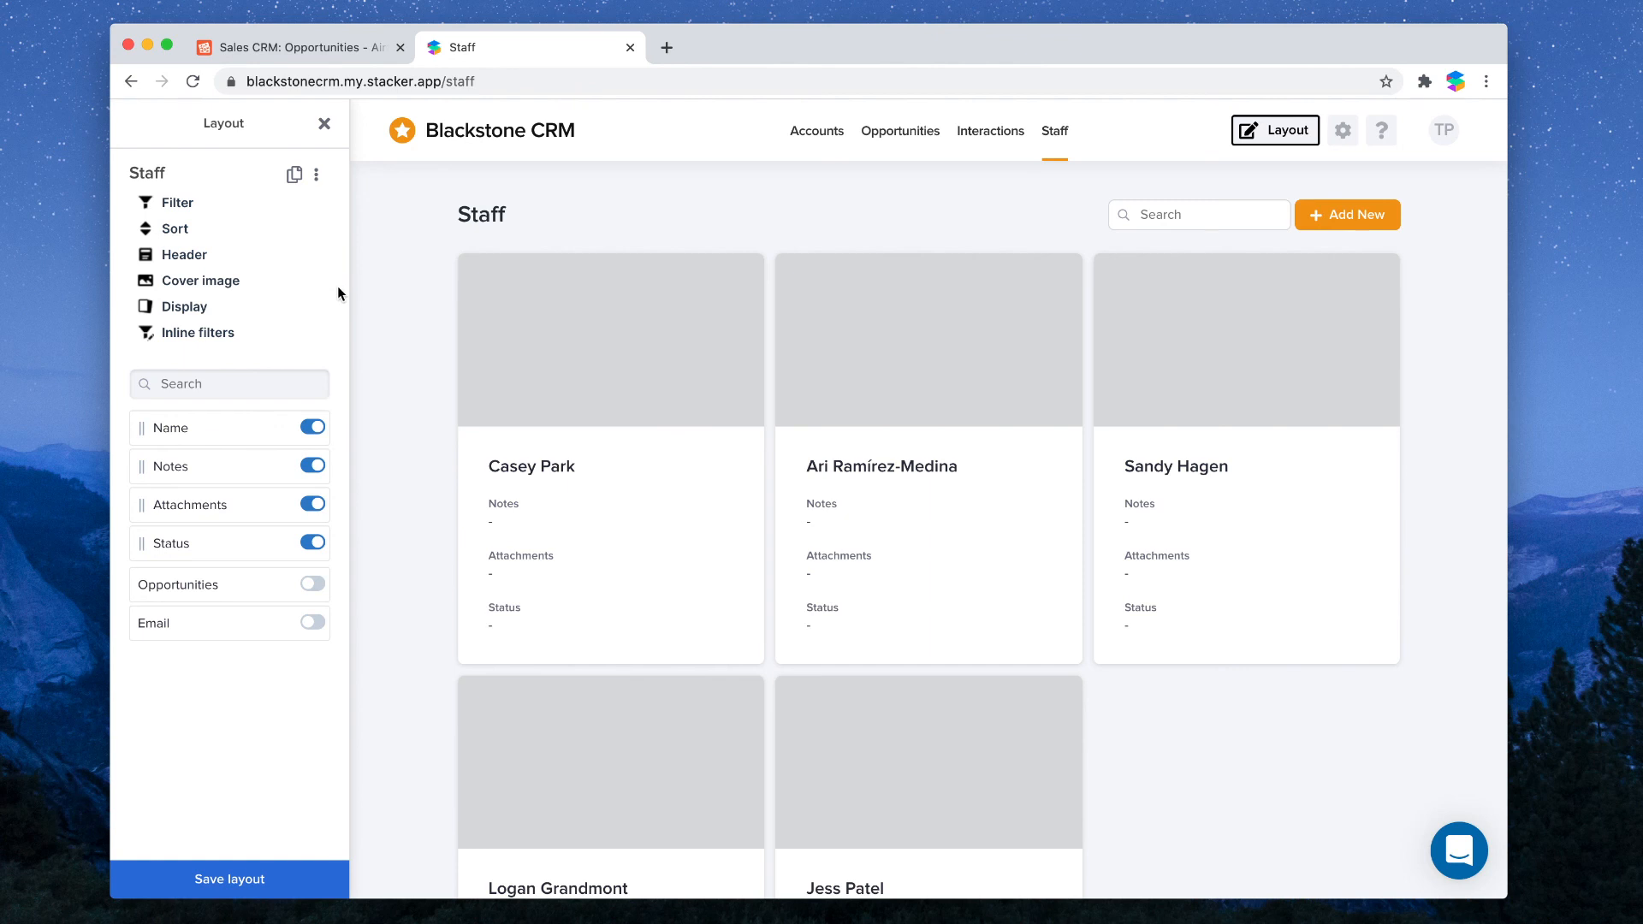
- Hide Notes, Attachments and Status on the Staff cards, leaving only Name, and save the layout
{"action": "left_click", "coordinate": [313, 467]}
{"action": "left_click", "coordinate": [313, 467]}
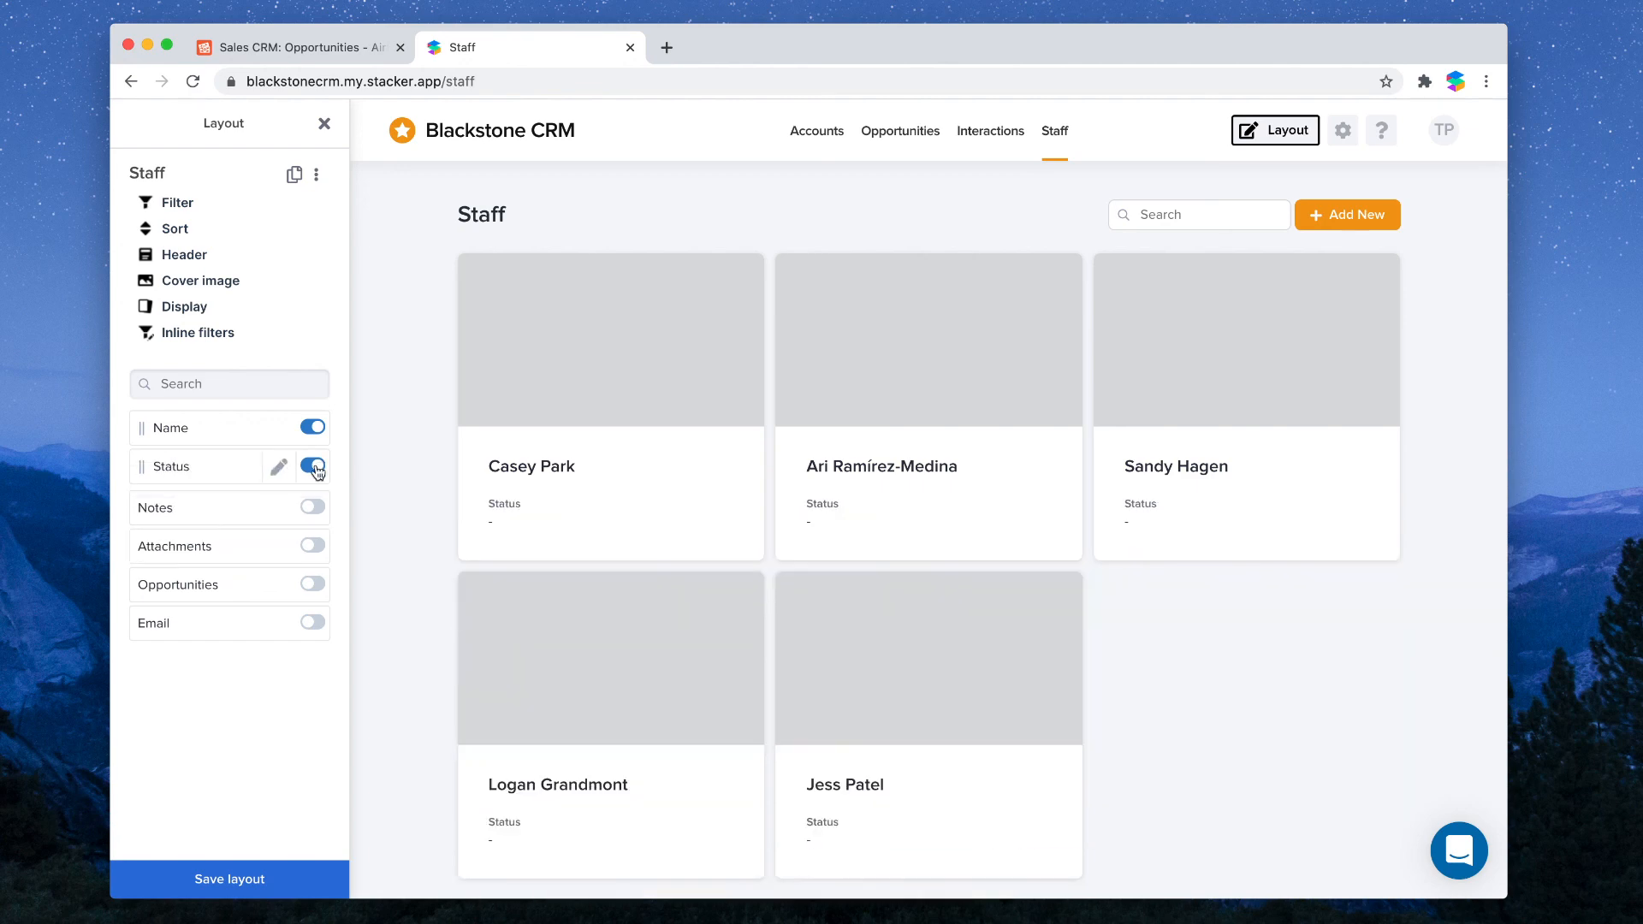
{"action": "left_click", "coordinate": [313, 467]}
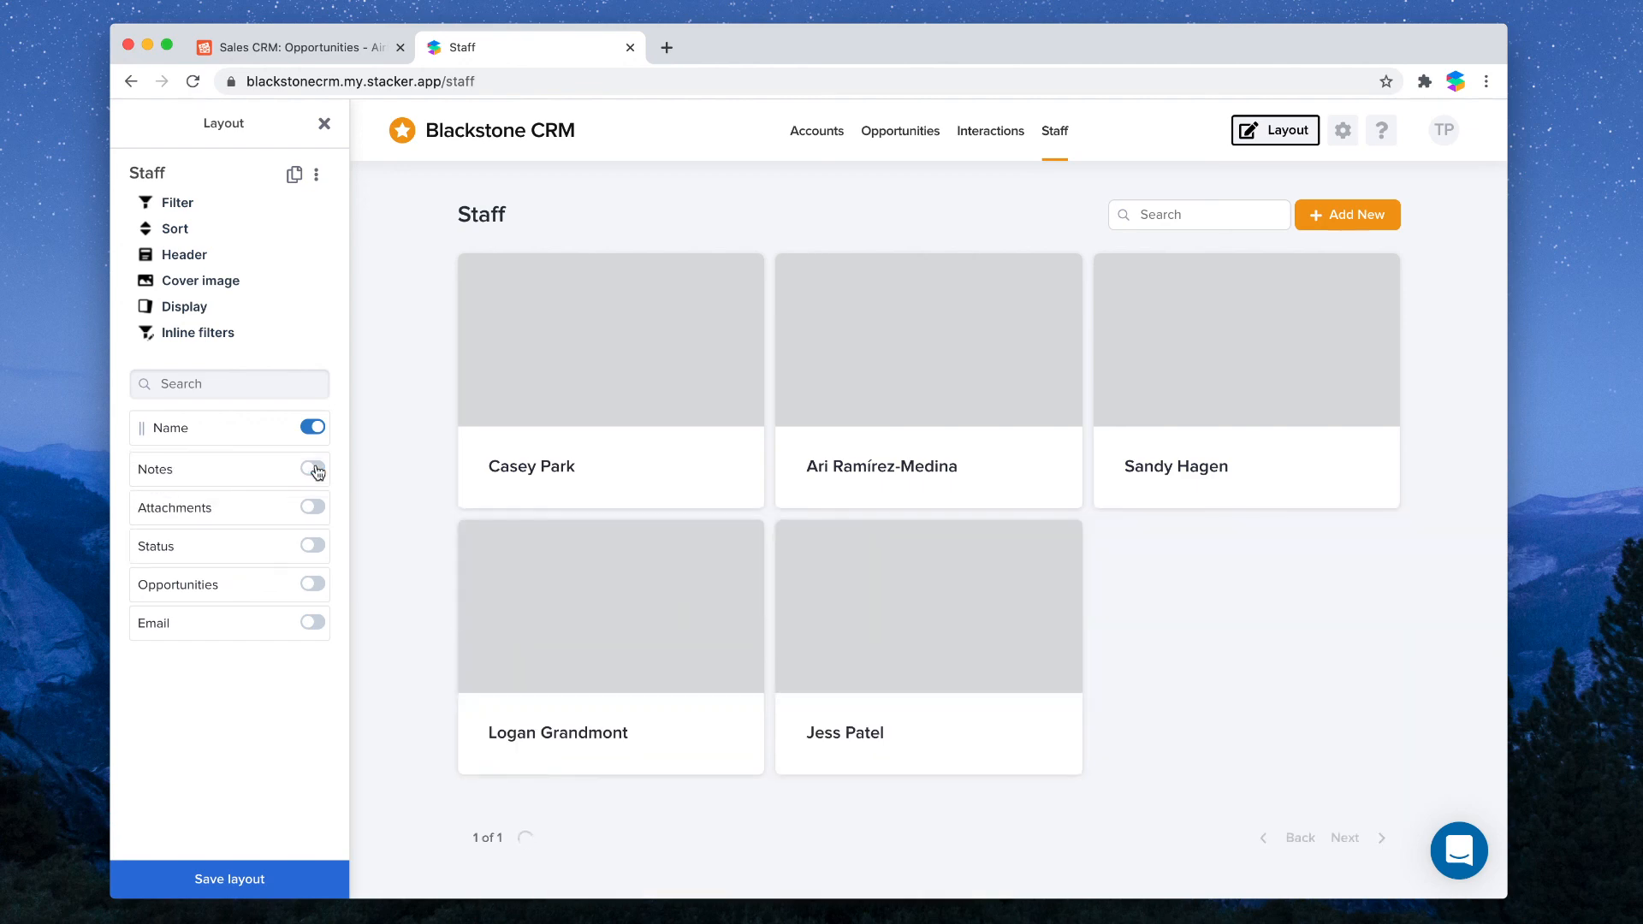
{"action": "left_click", "coordinate": [278, 878]}
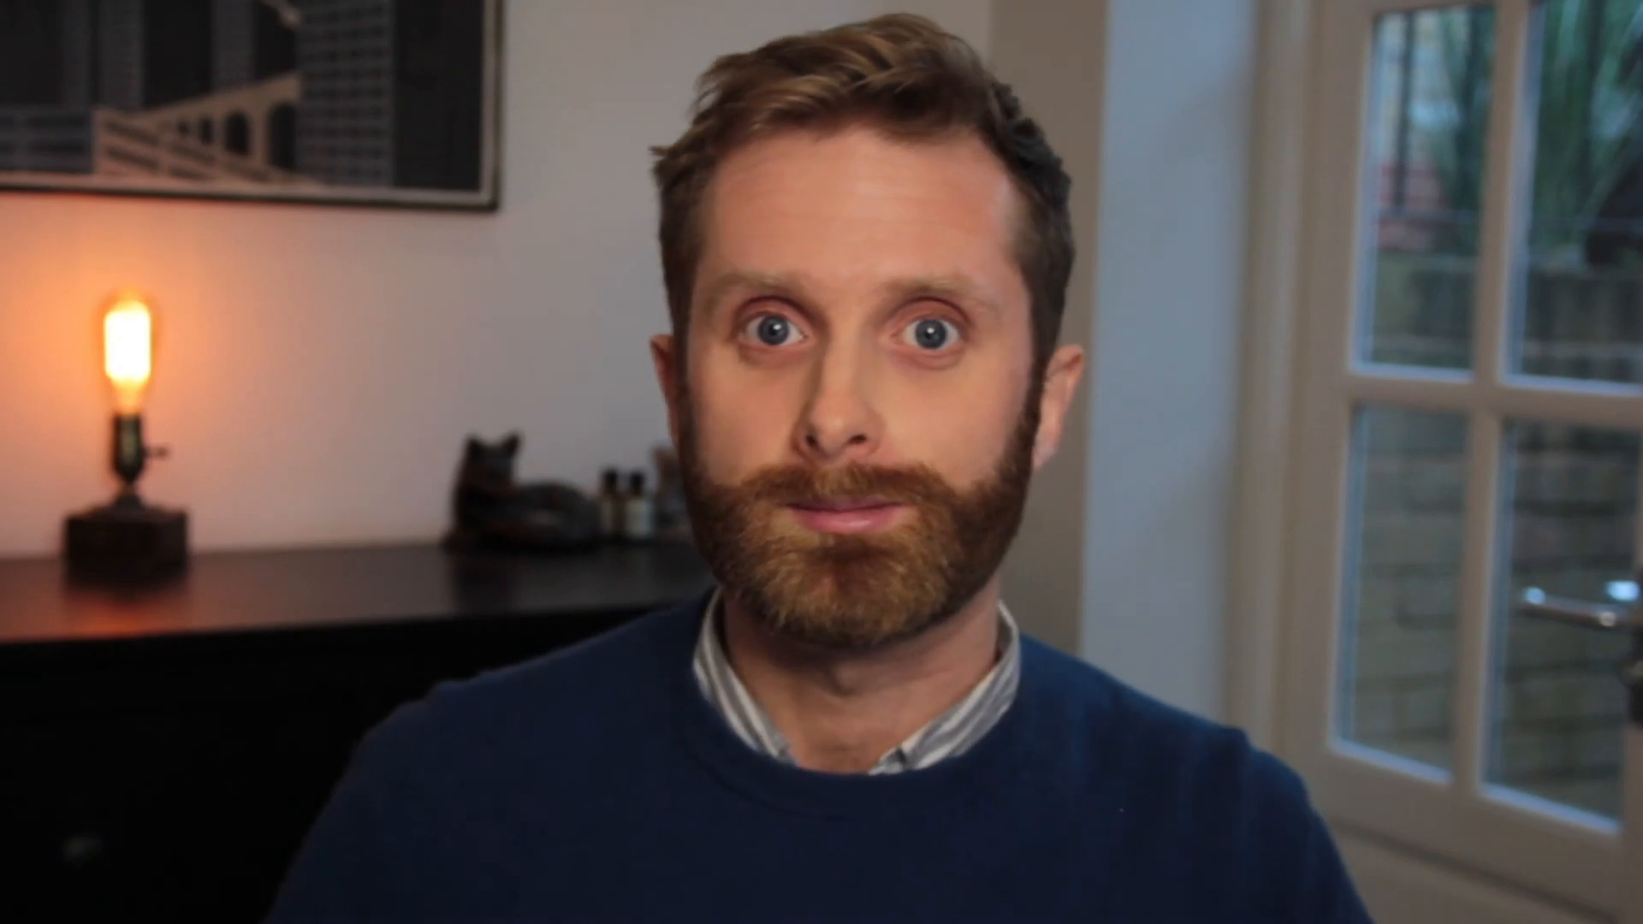